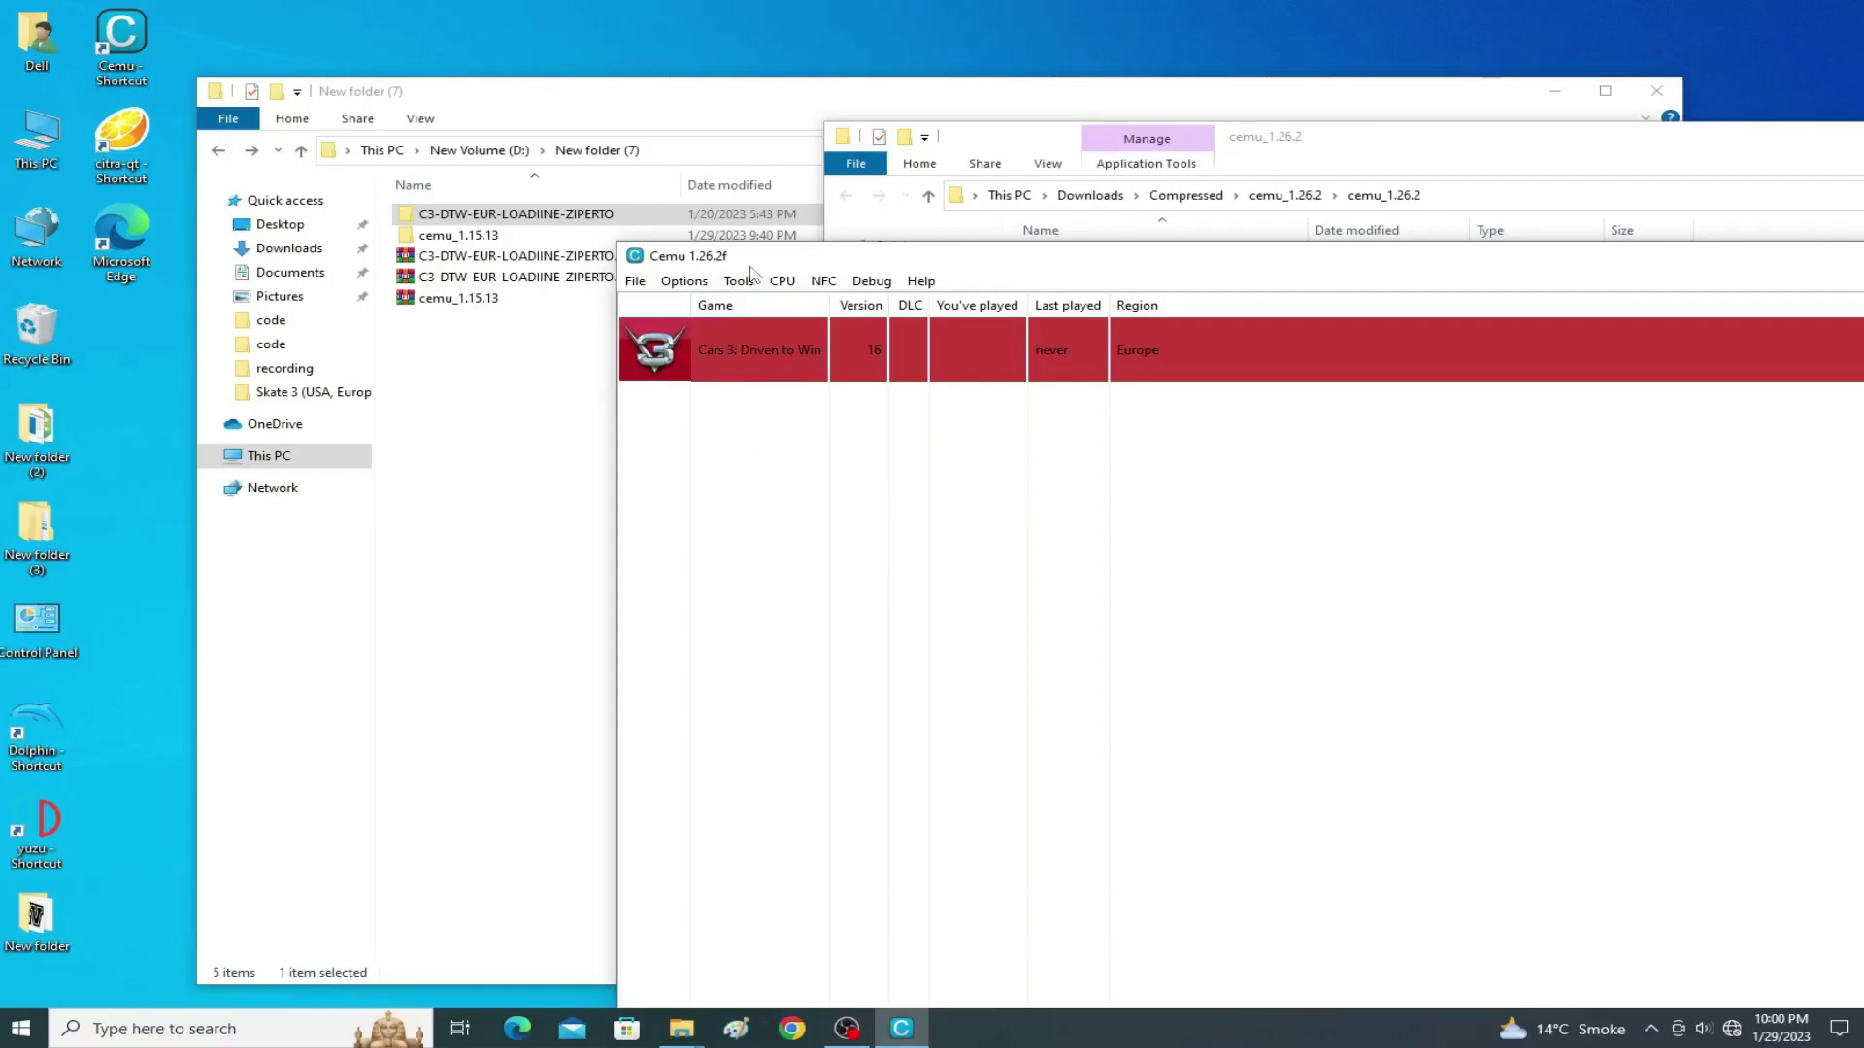
# Move the Cemu window aside and use File > Load to browse for a game to launch.
pyautogui.moveTo(786, 261); pyautogui.dragTo(734, 197)
pyautogui.click(582, 217)
pyautogui.click(594, 241)
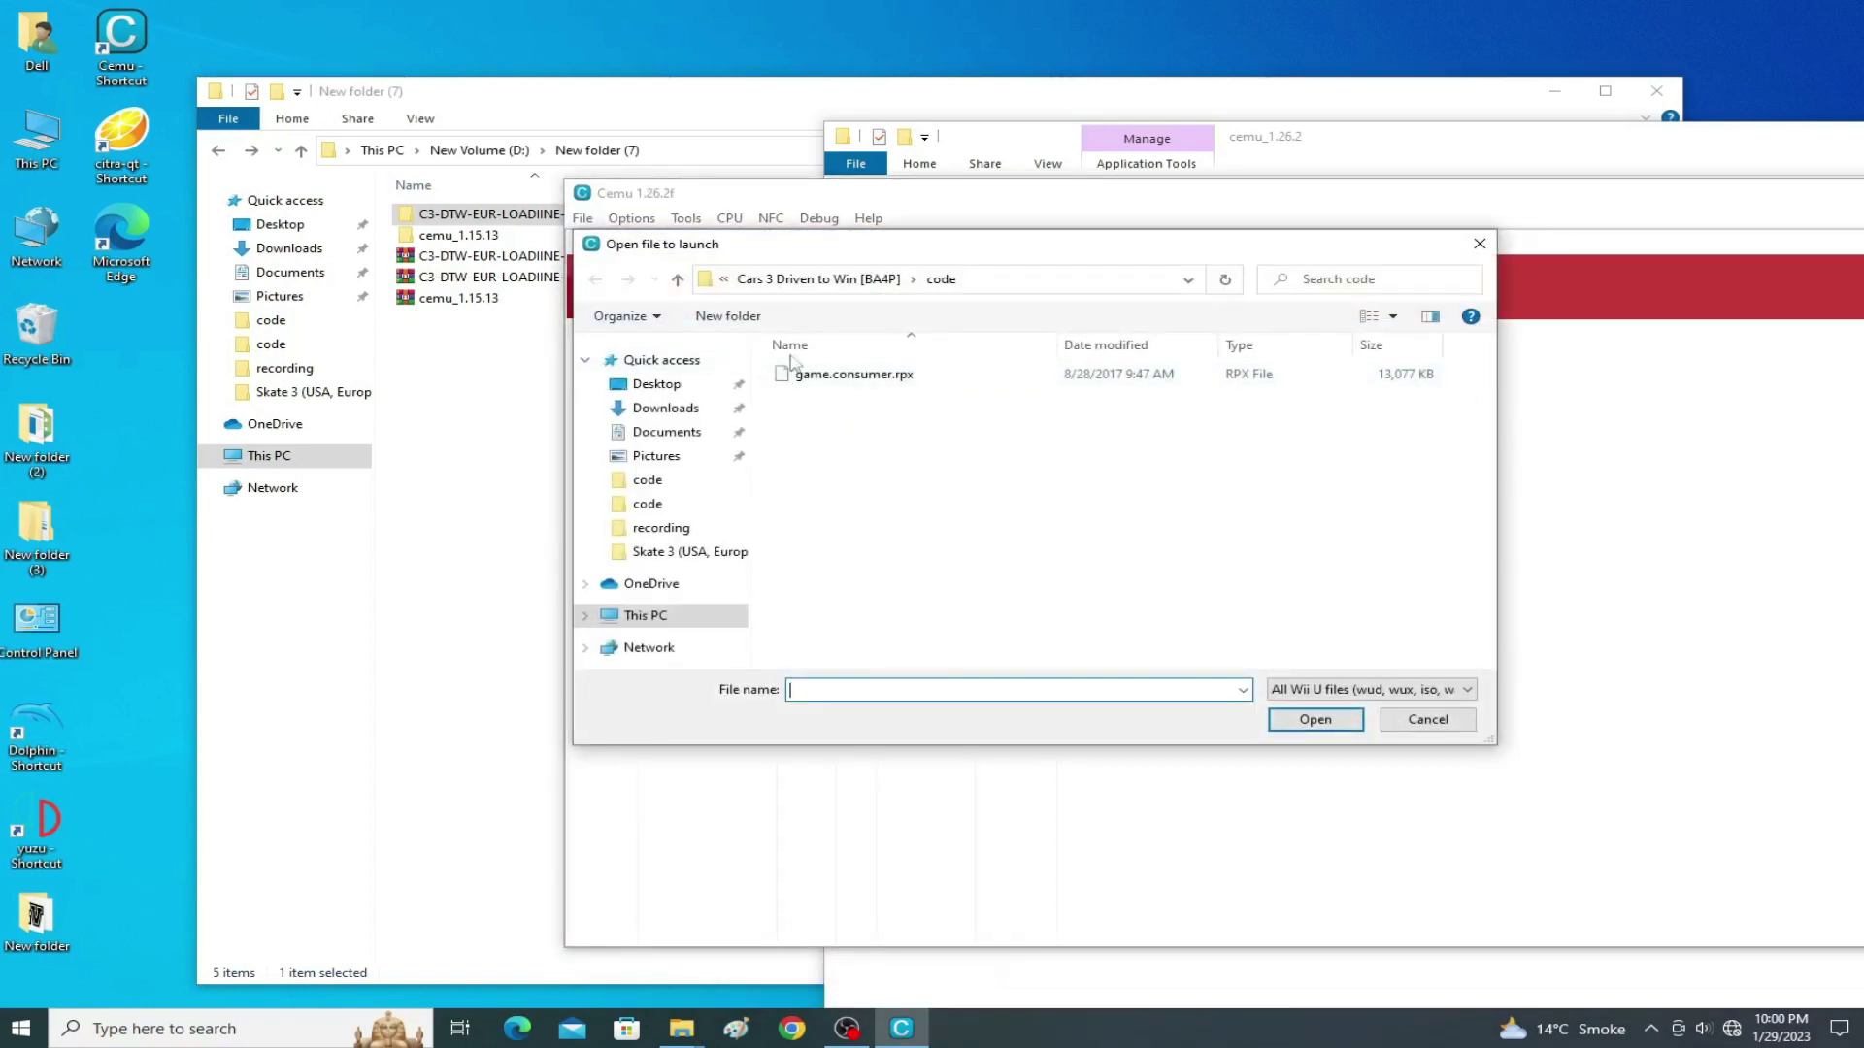
# Browse to C3-DTW-EUR-LOADIINE-ZIPERTO > Cars 3 Driven to Win [BA4P] > code and launch game.consumer.rpx.
pyautogui.click(827, 280)
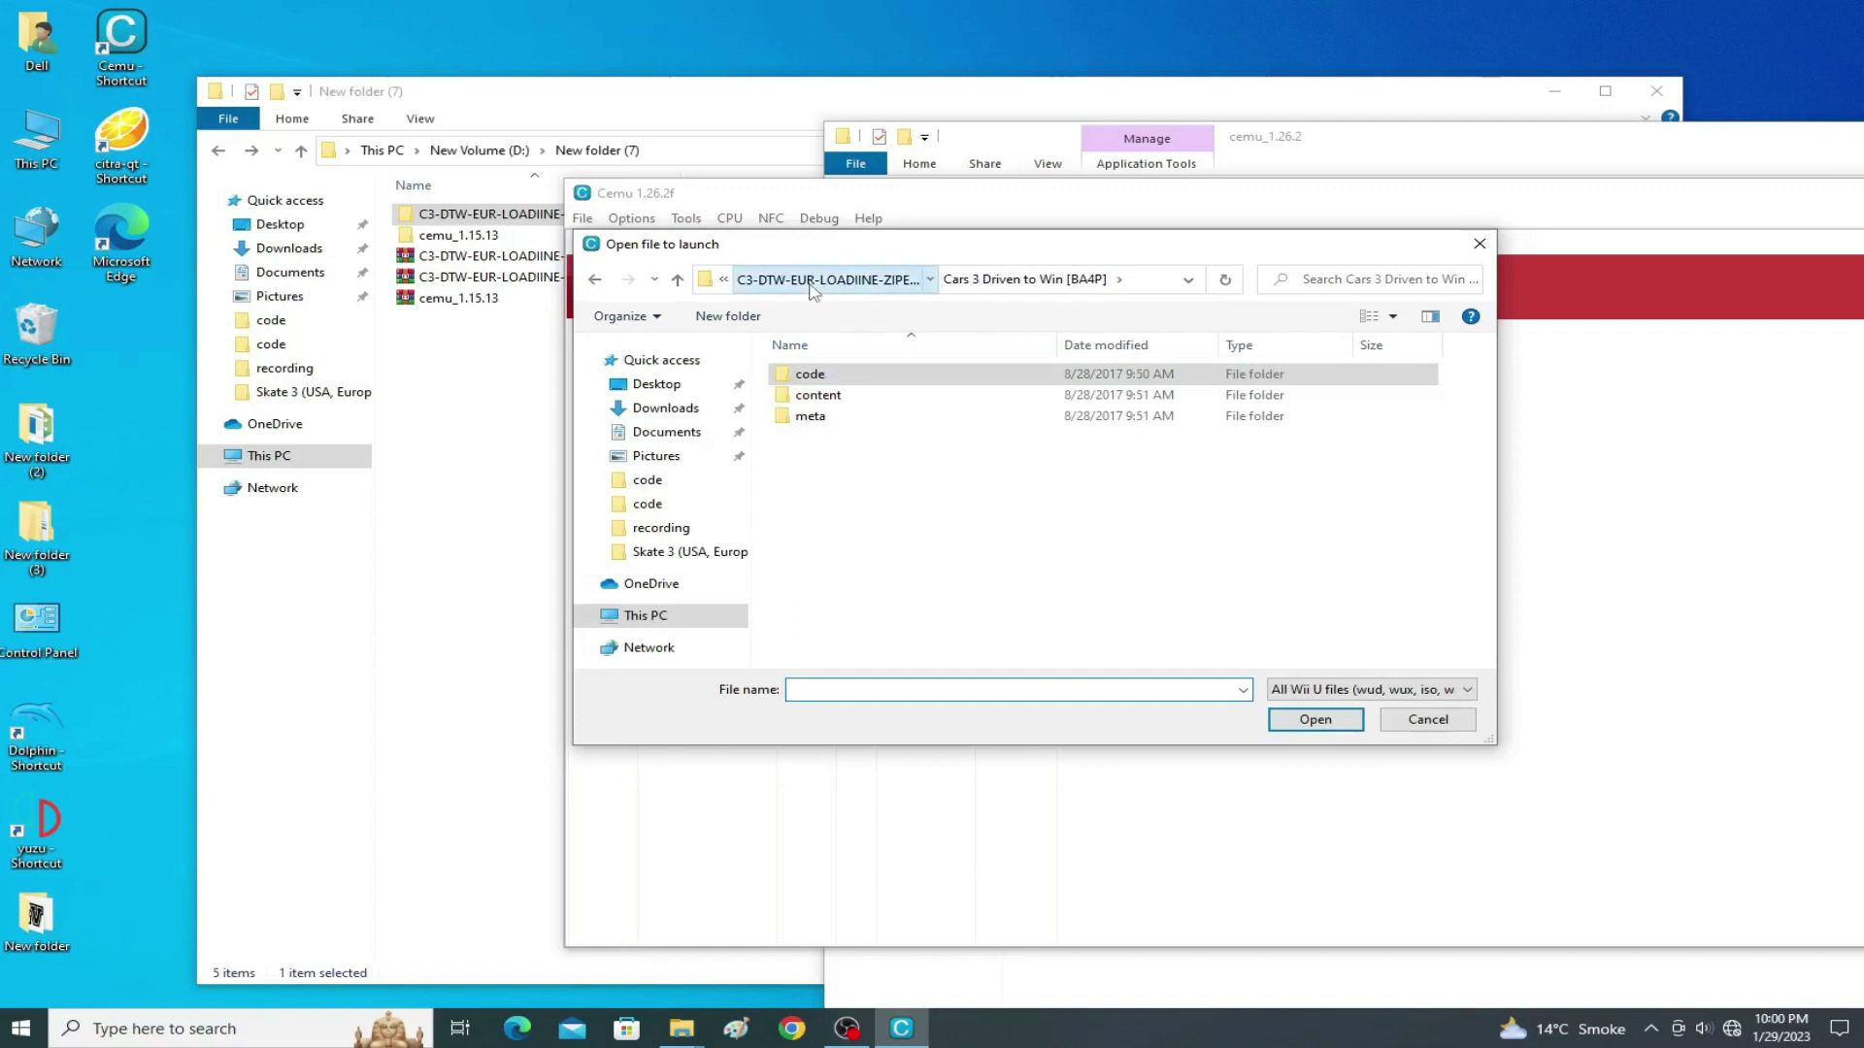
pyautogui.click(811, 286)
pyautogui.click(809, 282)
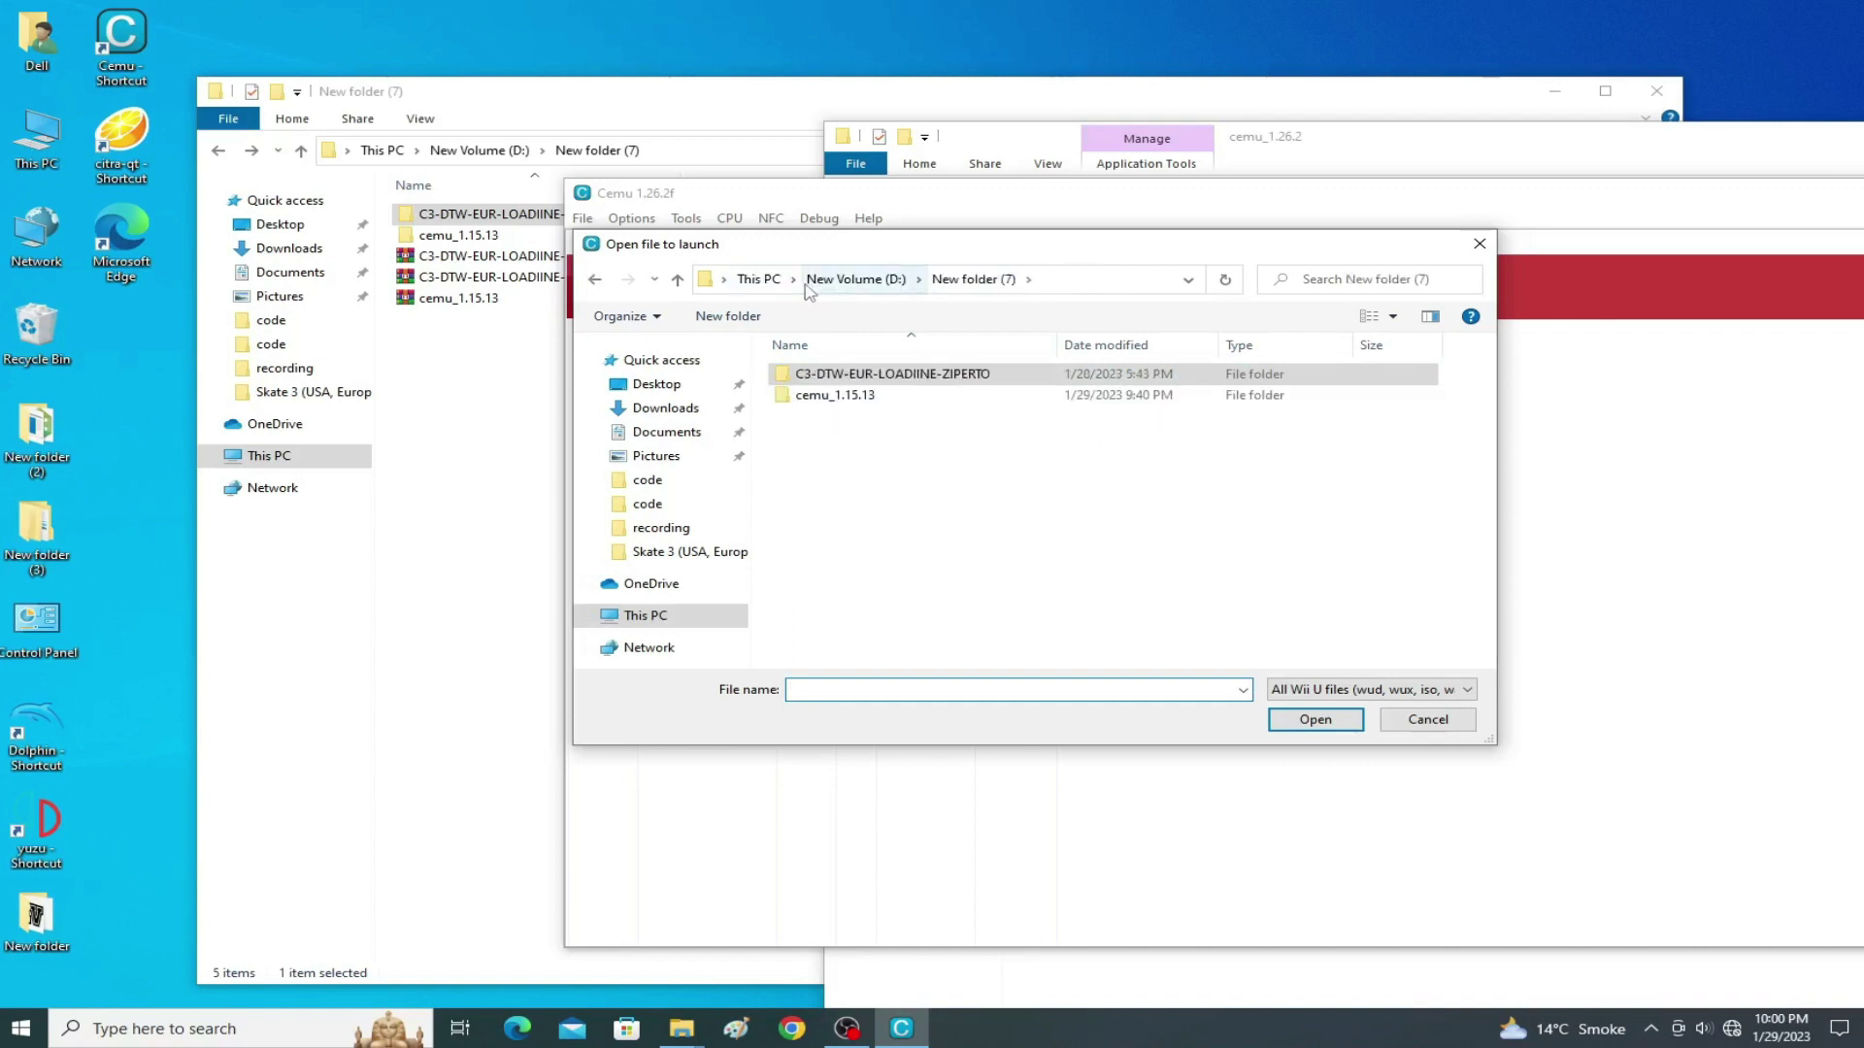
pyautogui.doubleClick(846, 375)
pyautogui.click(852, 379)
pyautogui.doubleClick(852, 376)
pyautogui.doubleClick(840, 375)
pyautogui.doubleClick(831, 375)
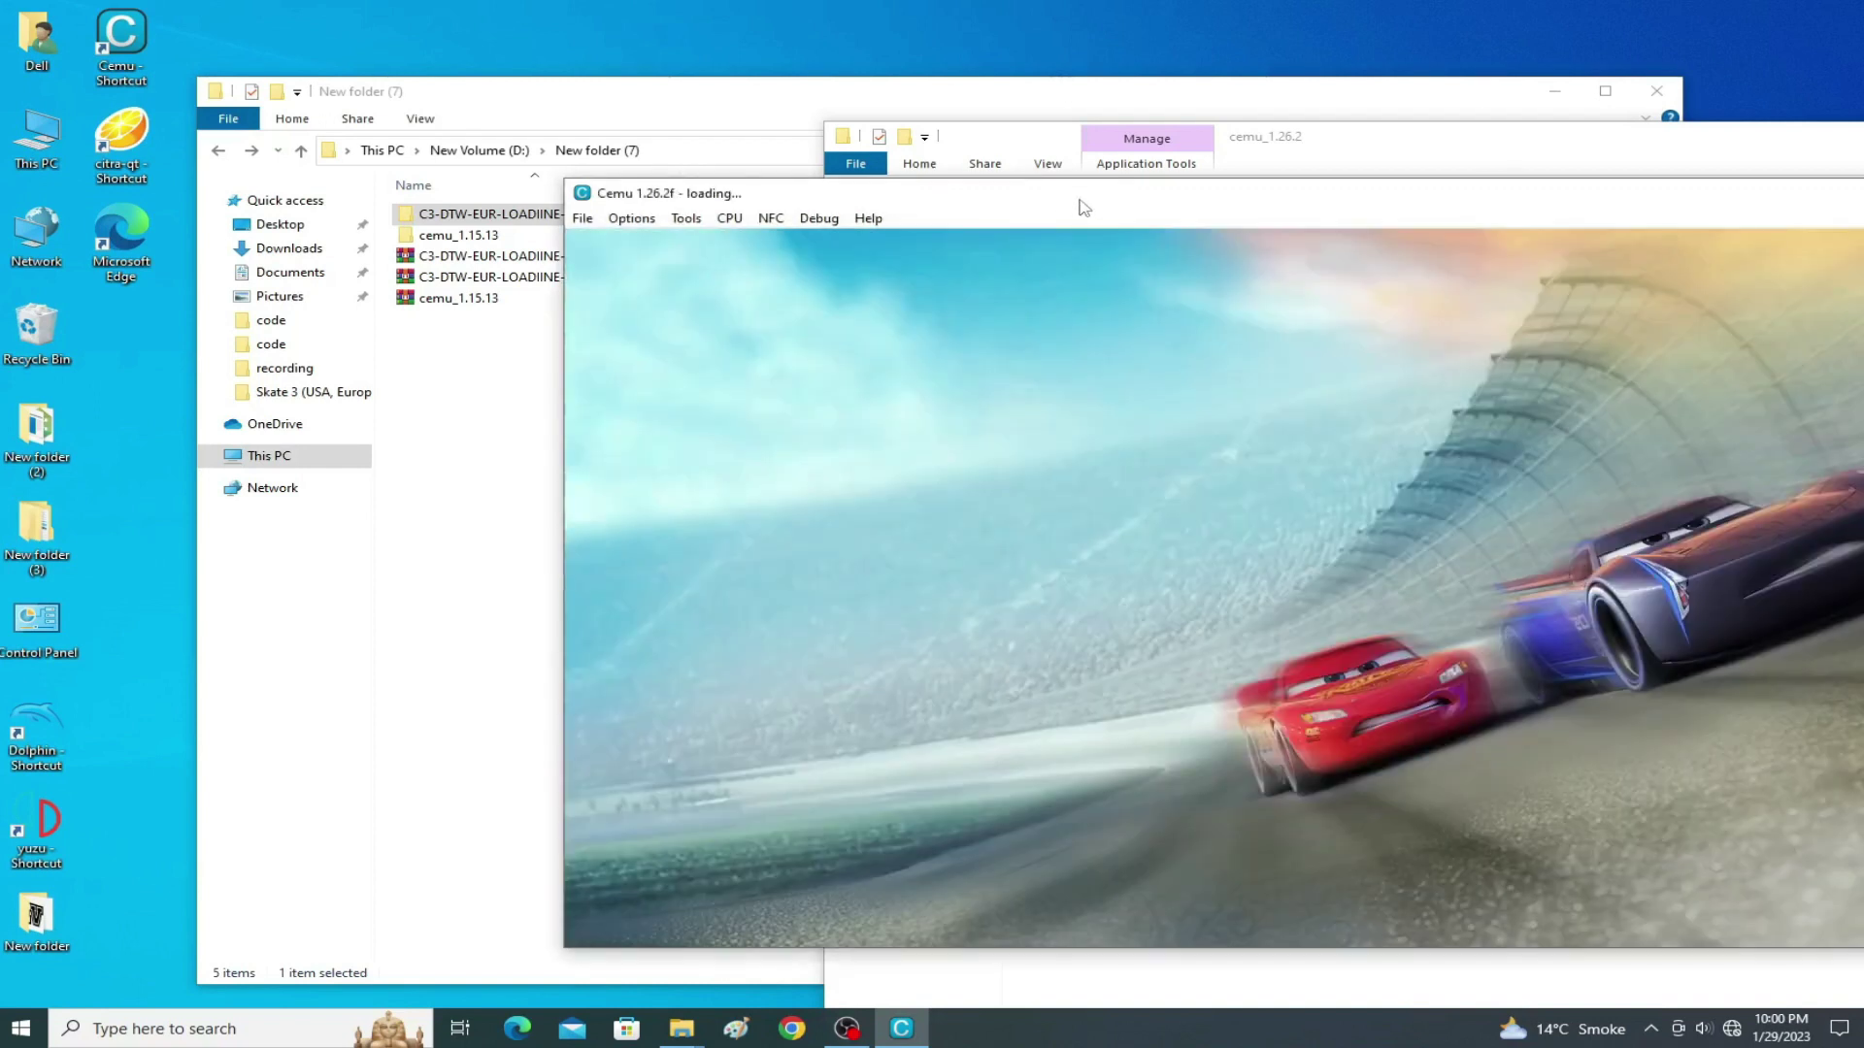
pyautogui.moveTo(1083, 195); pyautogui.dragTo(823, 161)
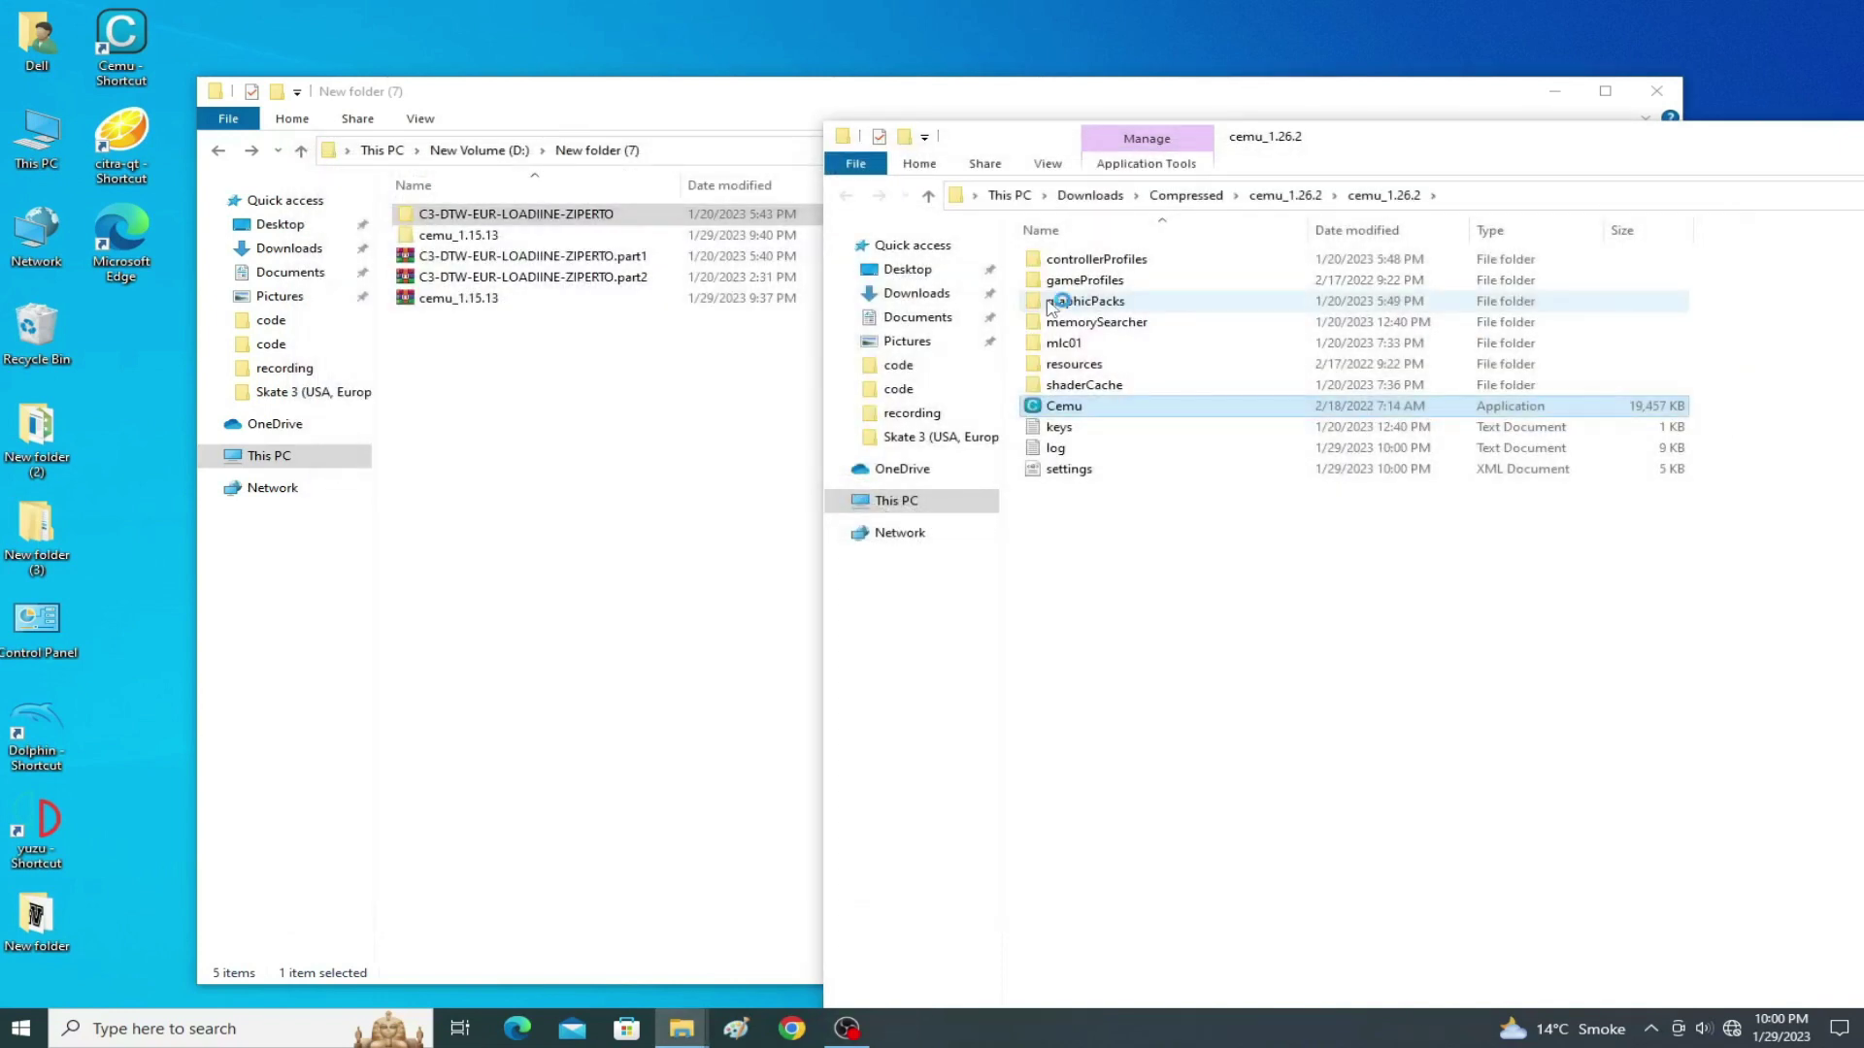
# Relaunch Cemu.exe from the cemu_1.26.2 folder, then bring up Windows search.
pyautogui.doubleClick(1192, 414)
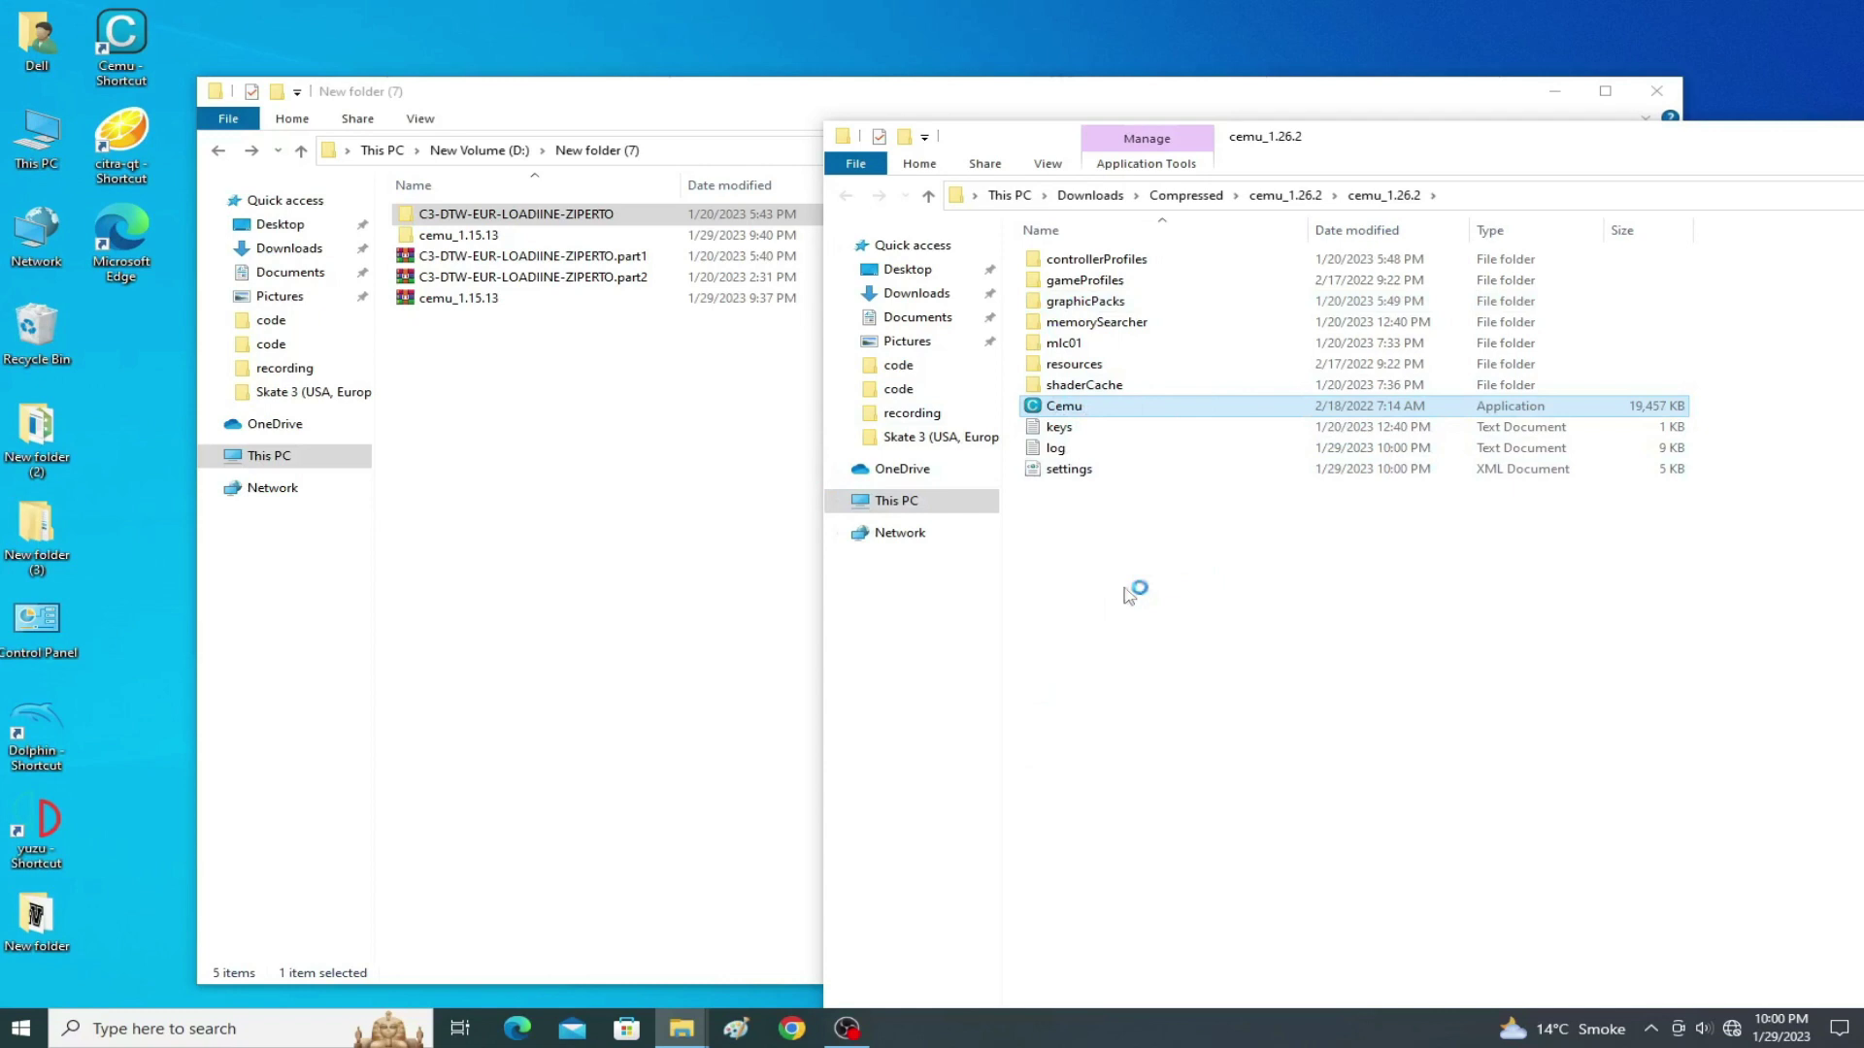
pyautogui.click(160, 1036)
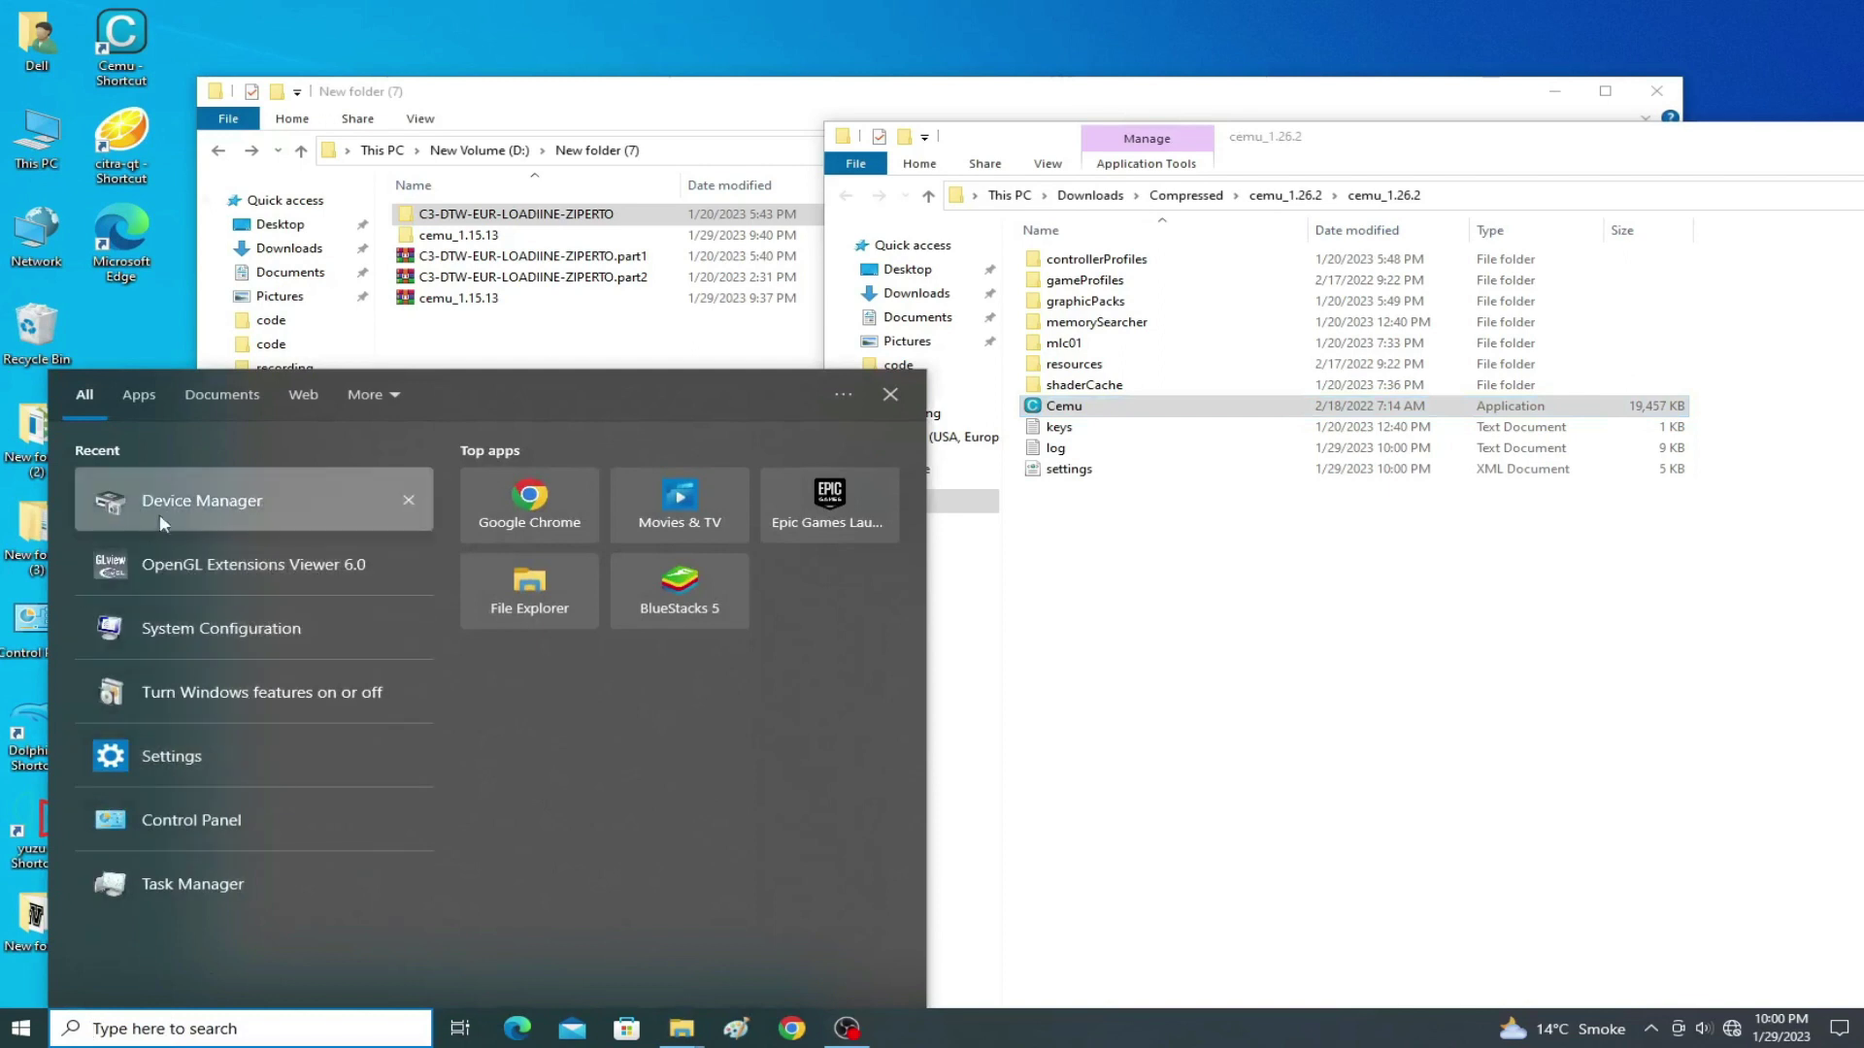
# In Device Manager, view the AMD FirePro V5900 driver details (version 15.201.2401.1010), then close them.
pyautogui.click(181, 497)
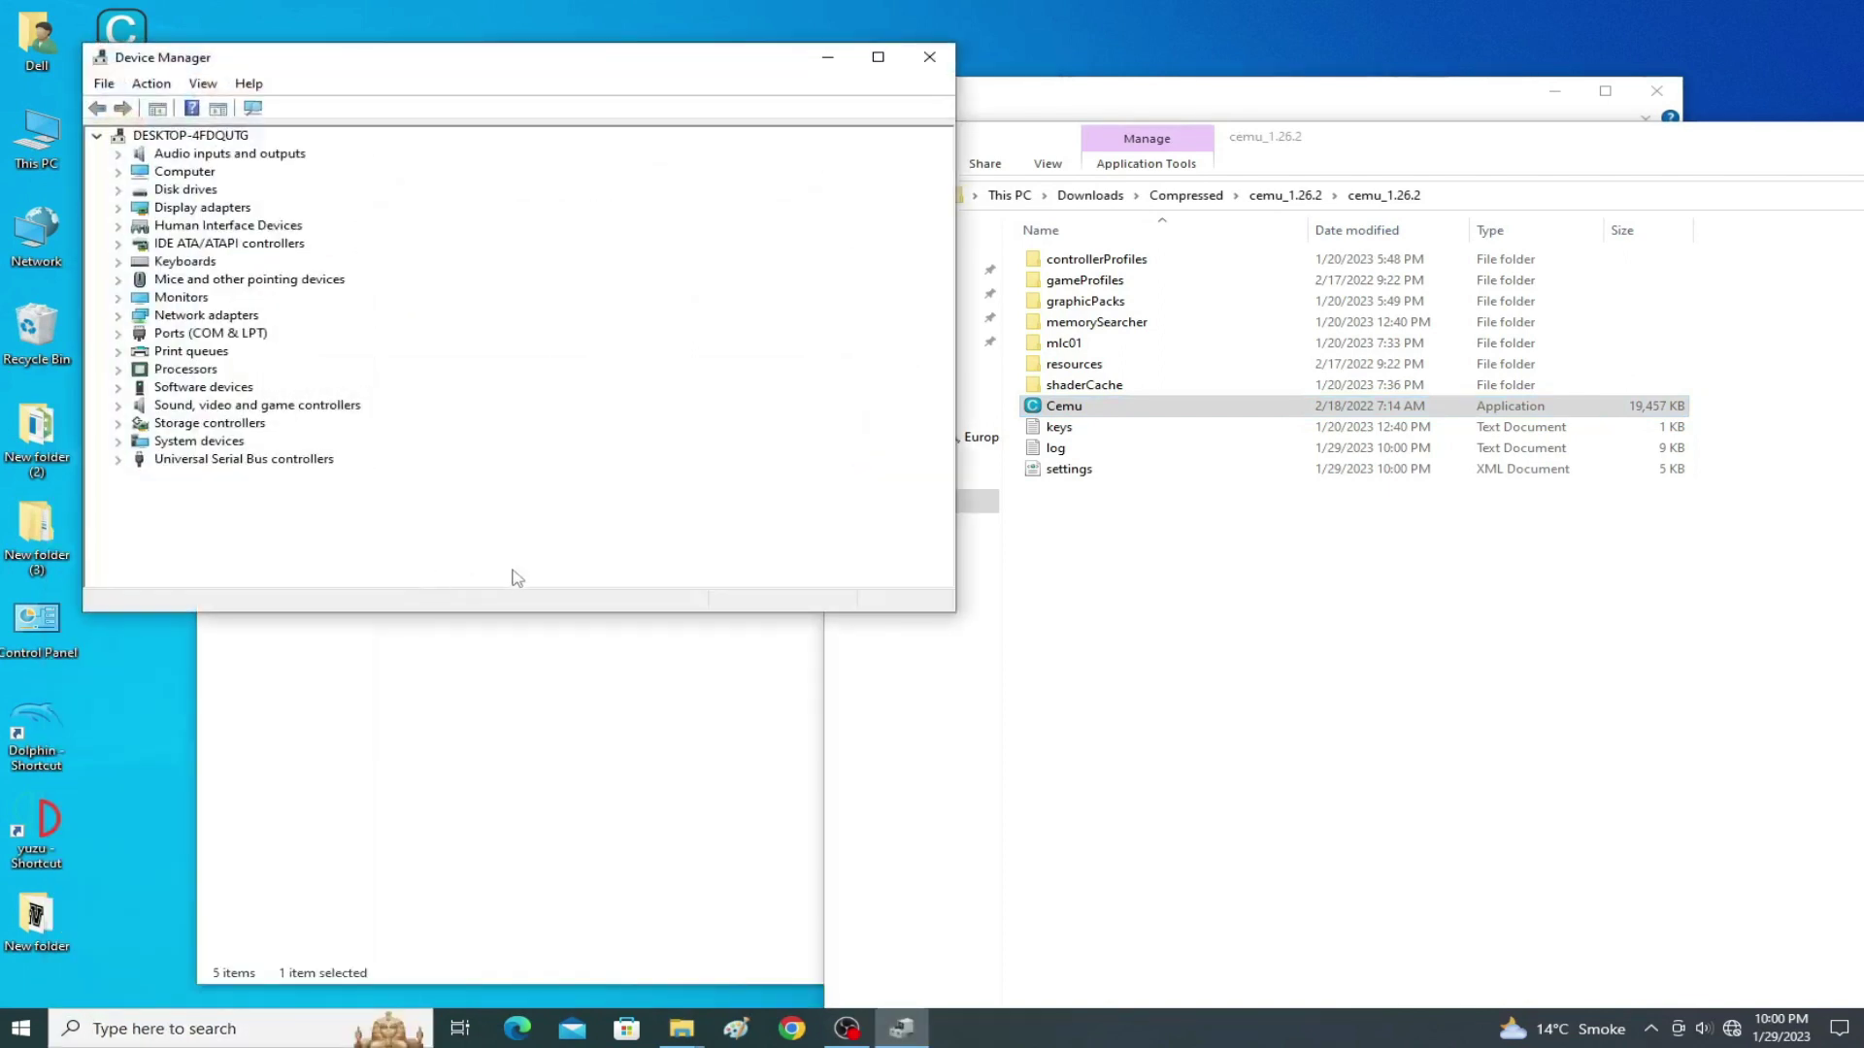
pyautogui.click(116, 207)
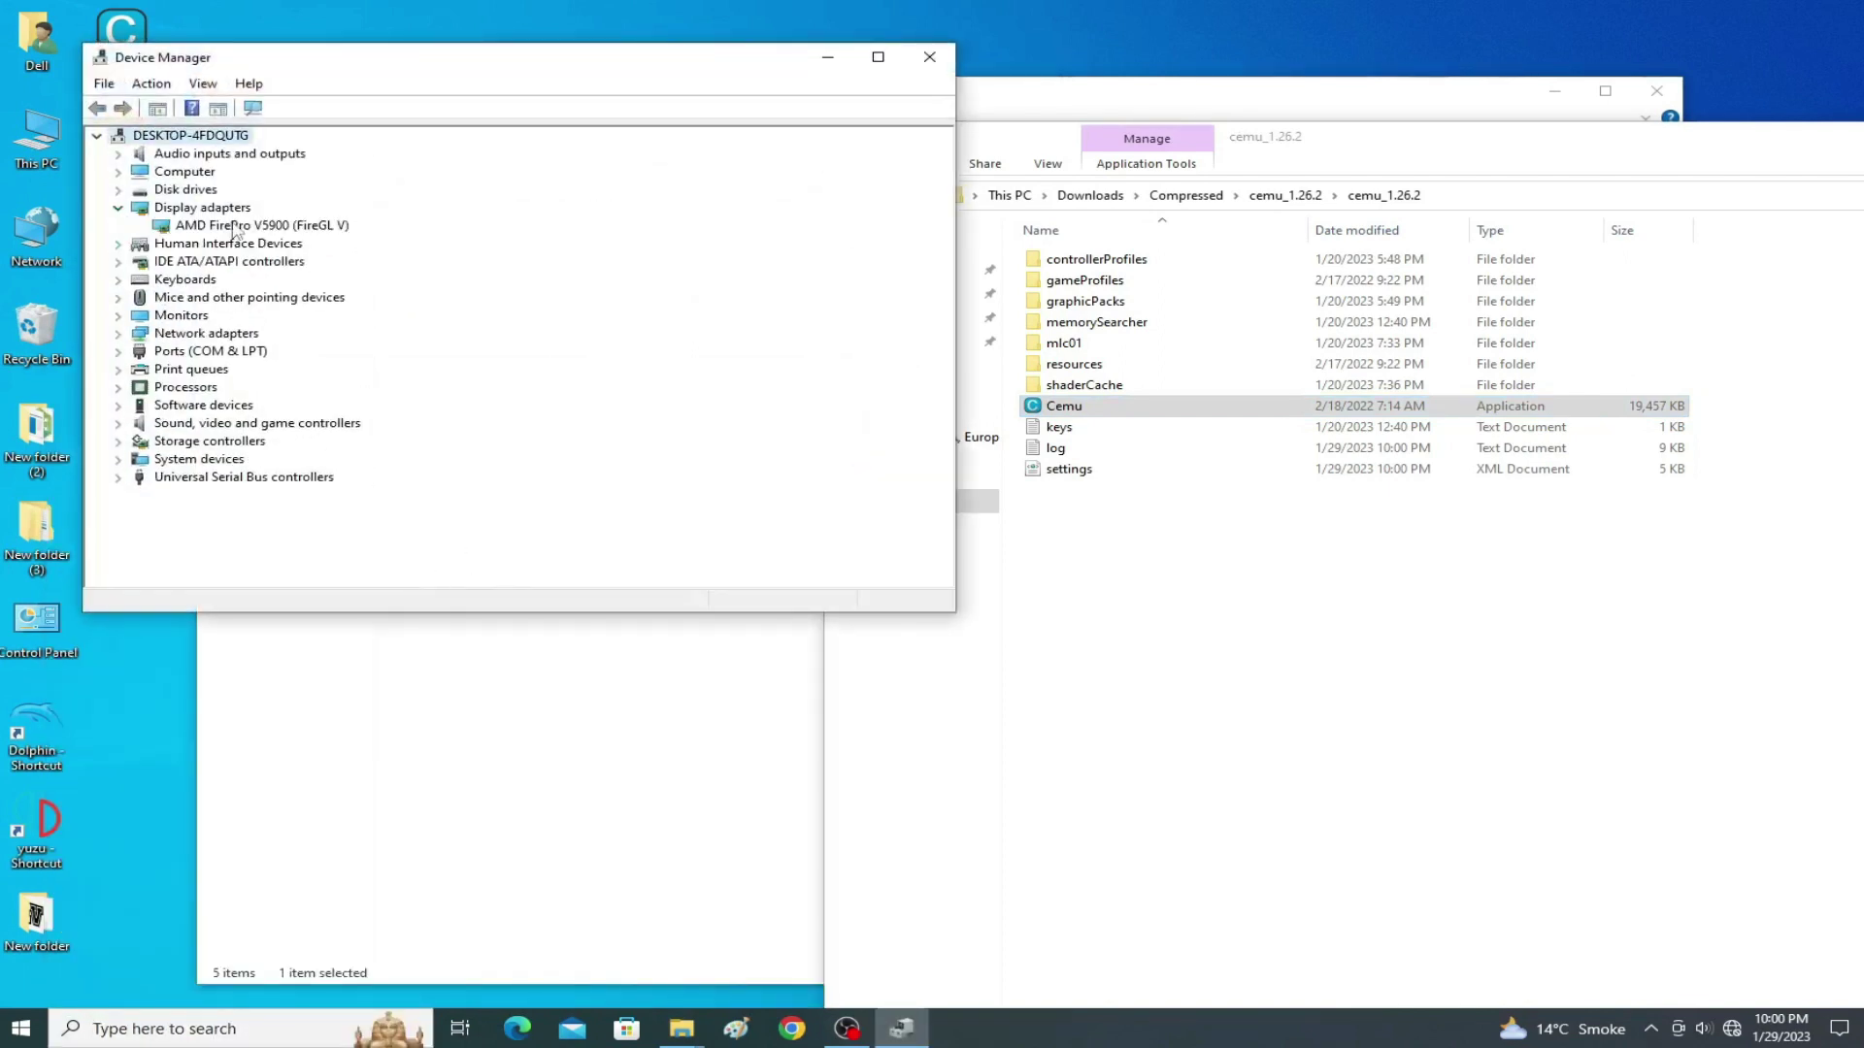
pyautogui.click(273, 229)
pyautogui.rightClick(263, 230)
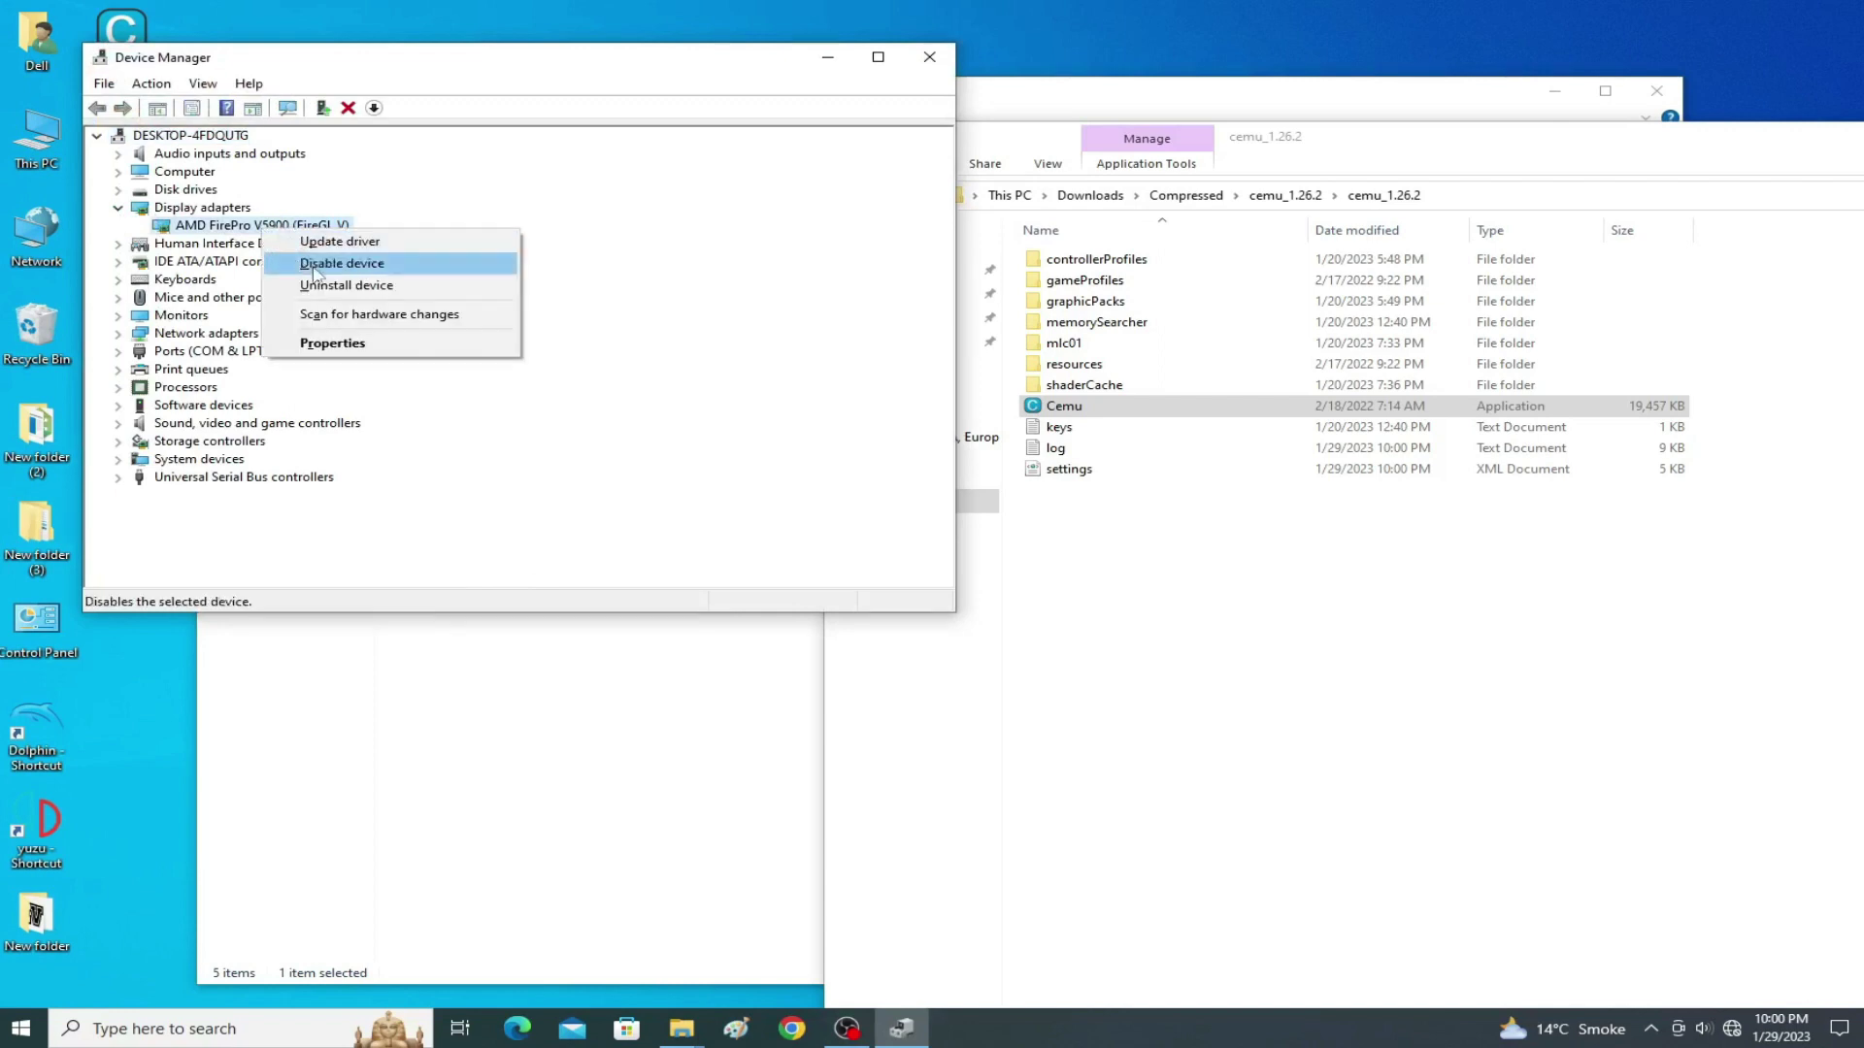
pyautogui.click(335, 343)
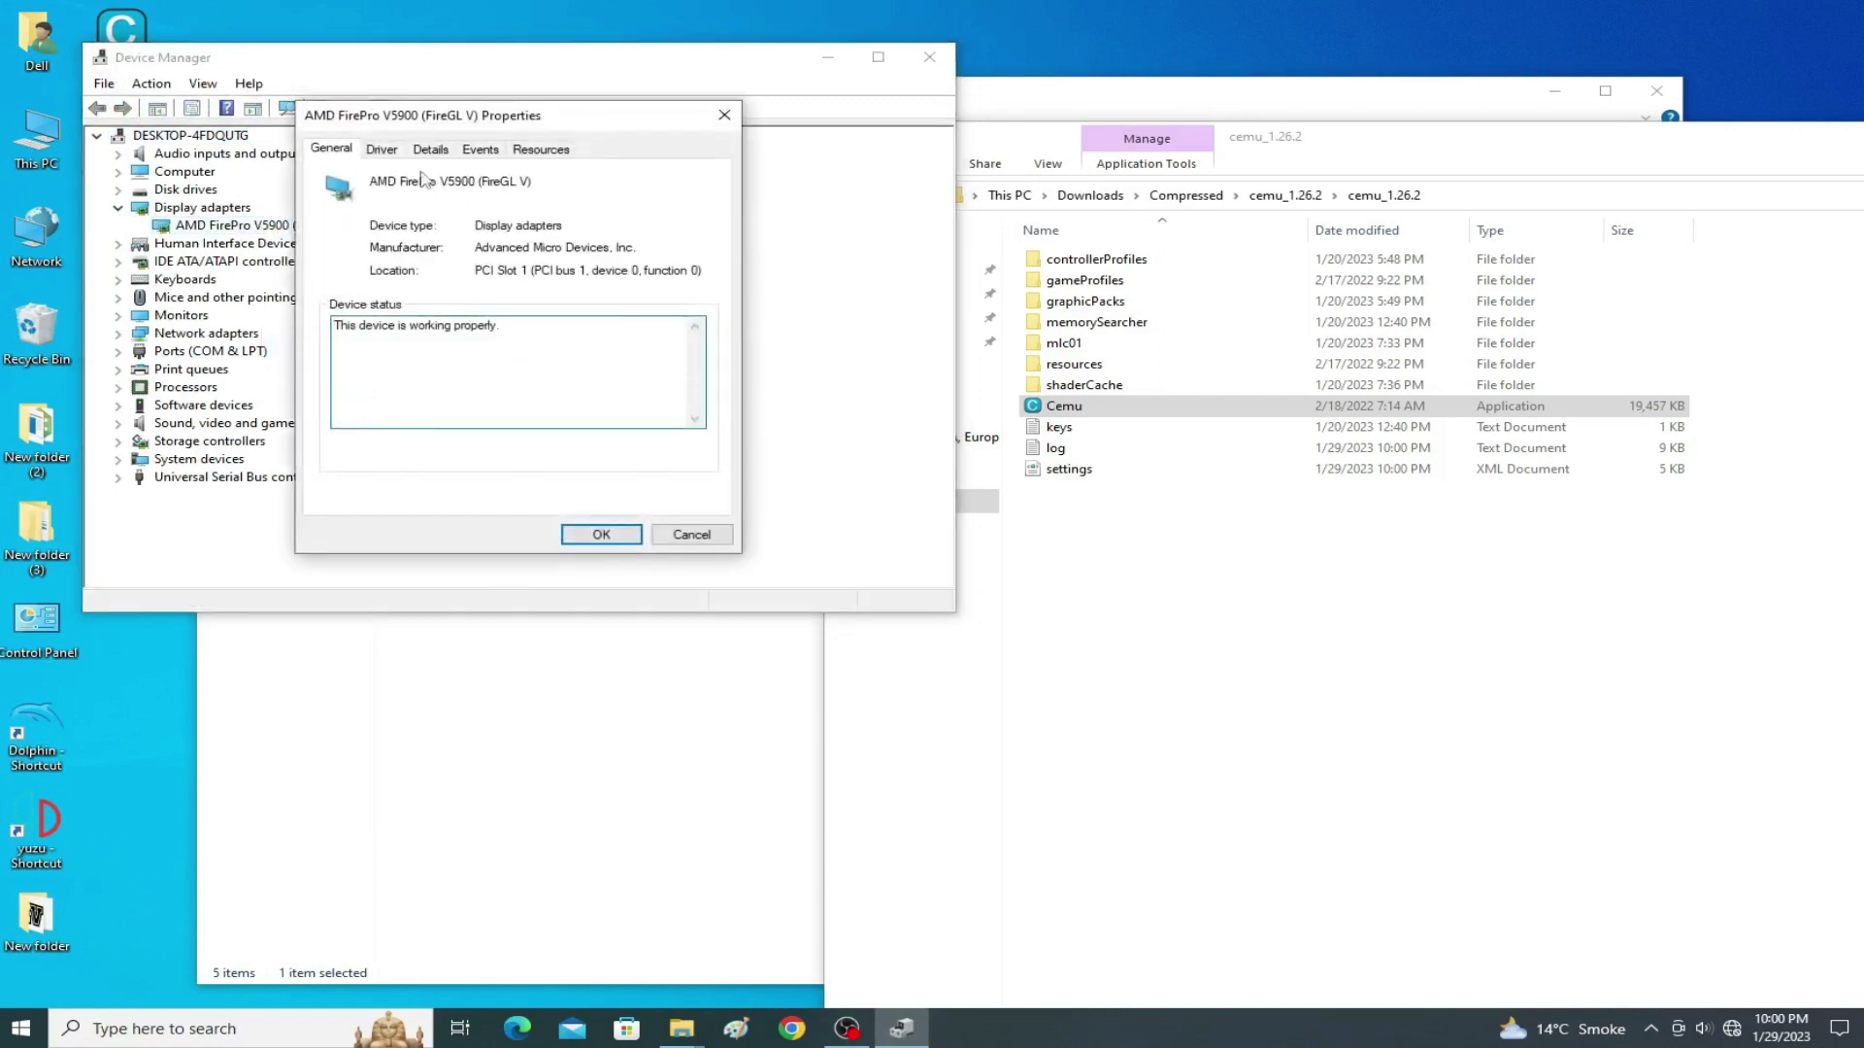
pyautogui.click(382, 151)
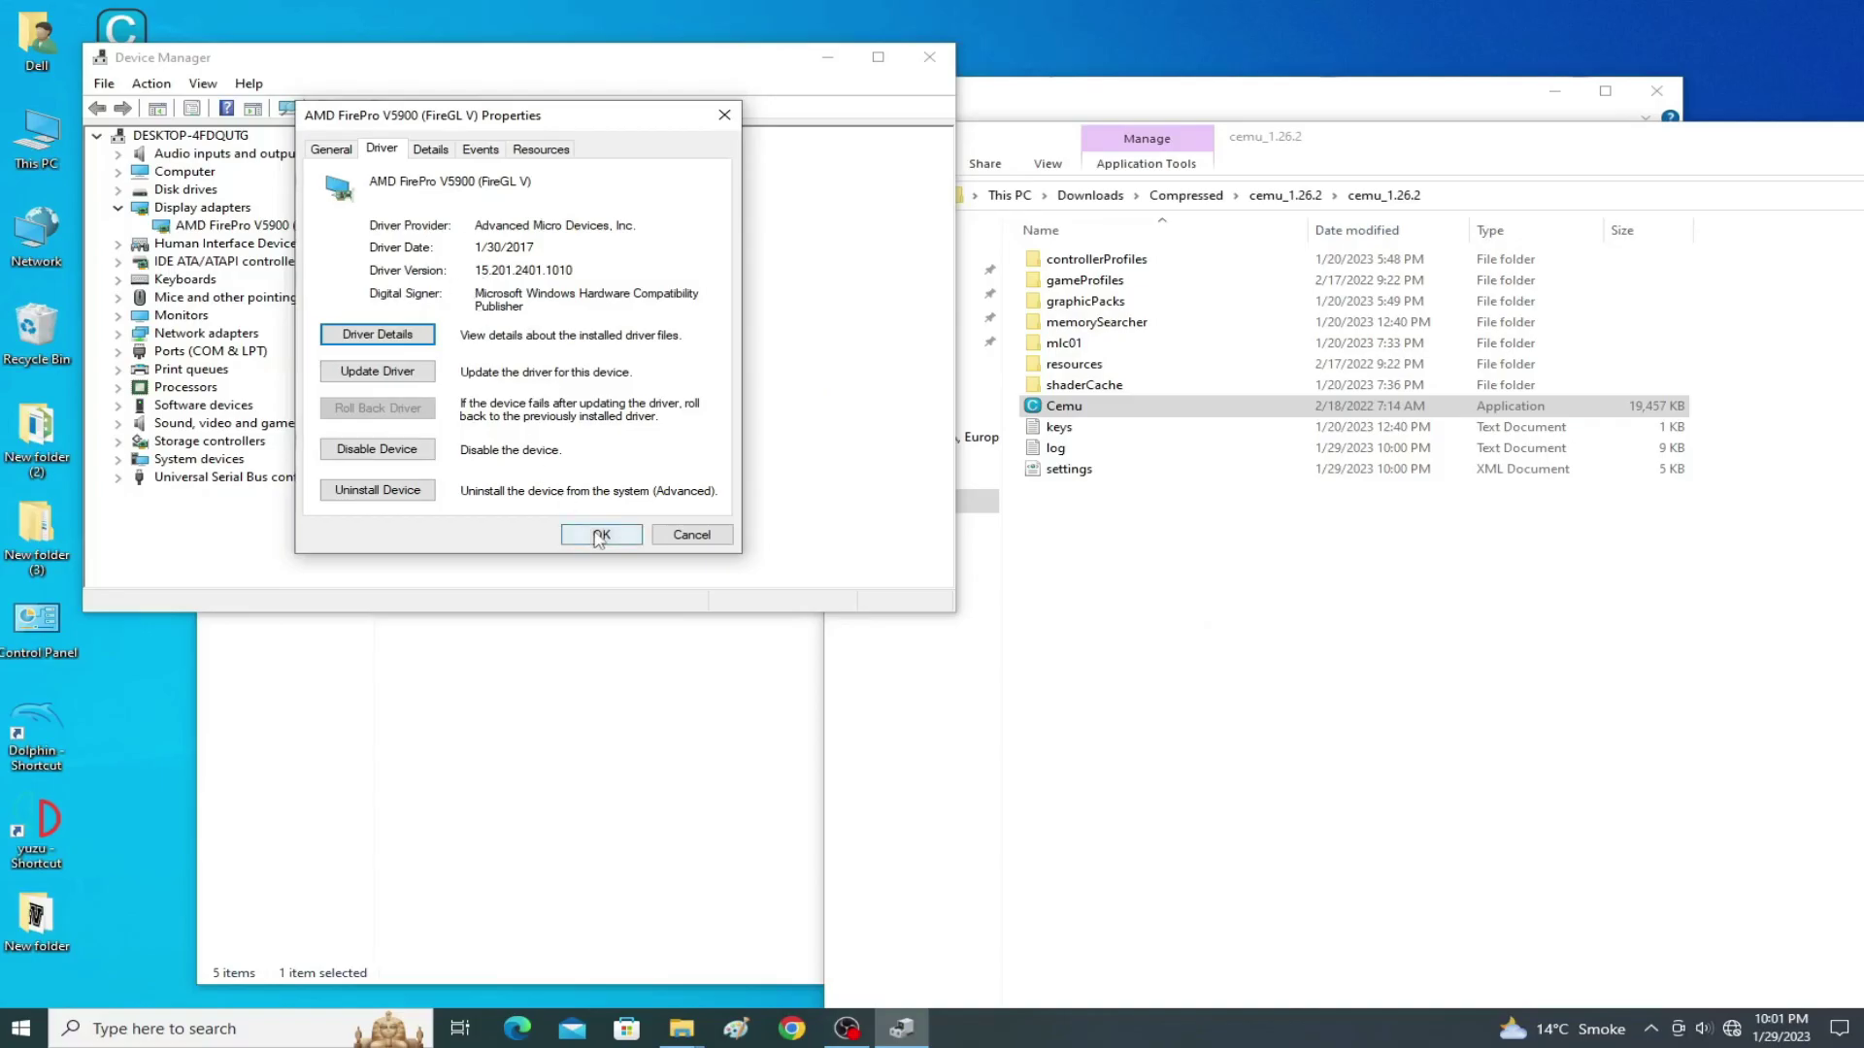
pyautogui.click(603, 533)
# Close Device Manager and start Cemu.exe from the nested cemu_1.15.13 folders.
pyautogui.click(929, 56)
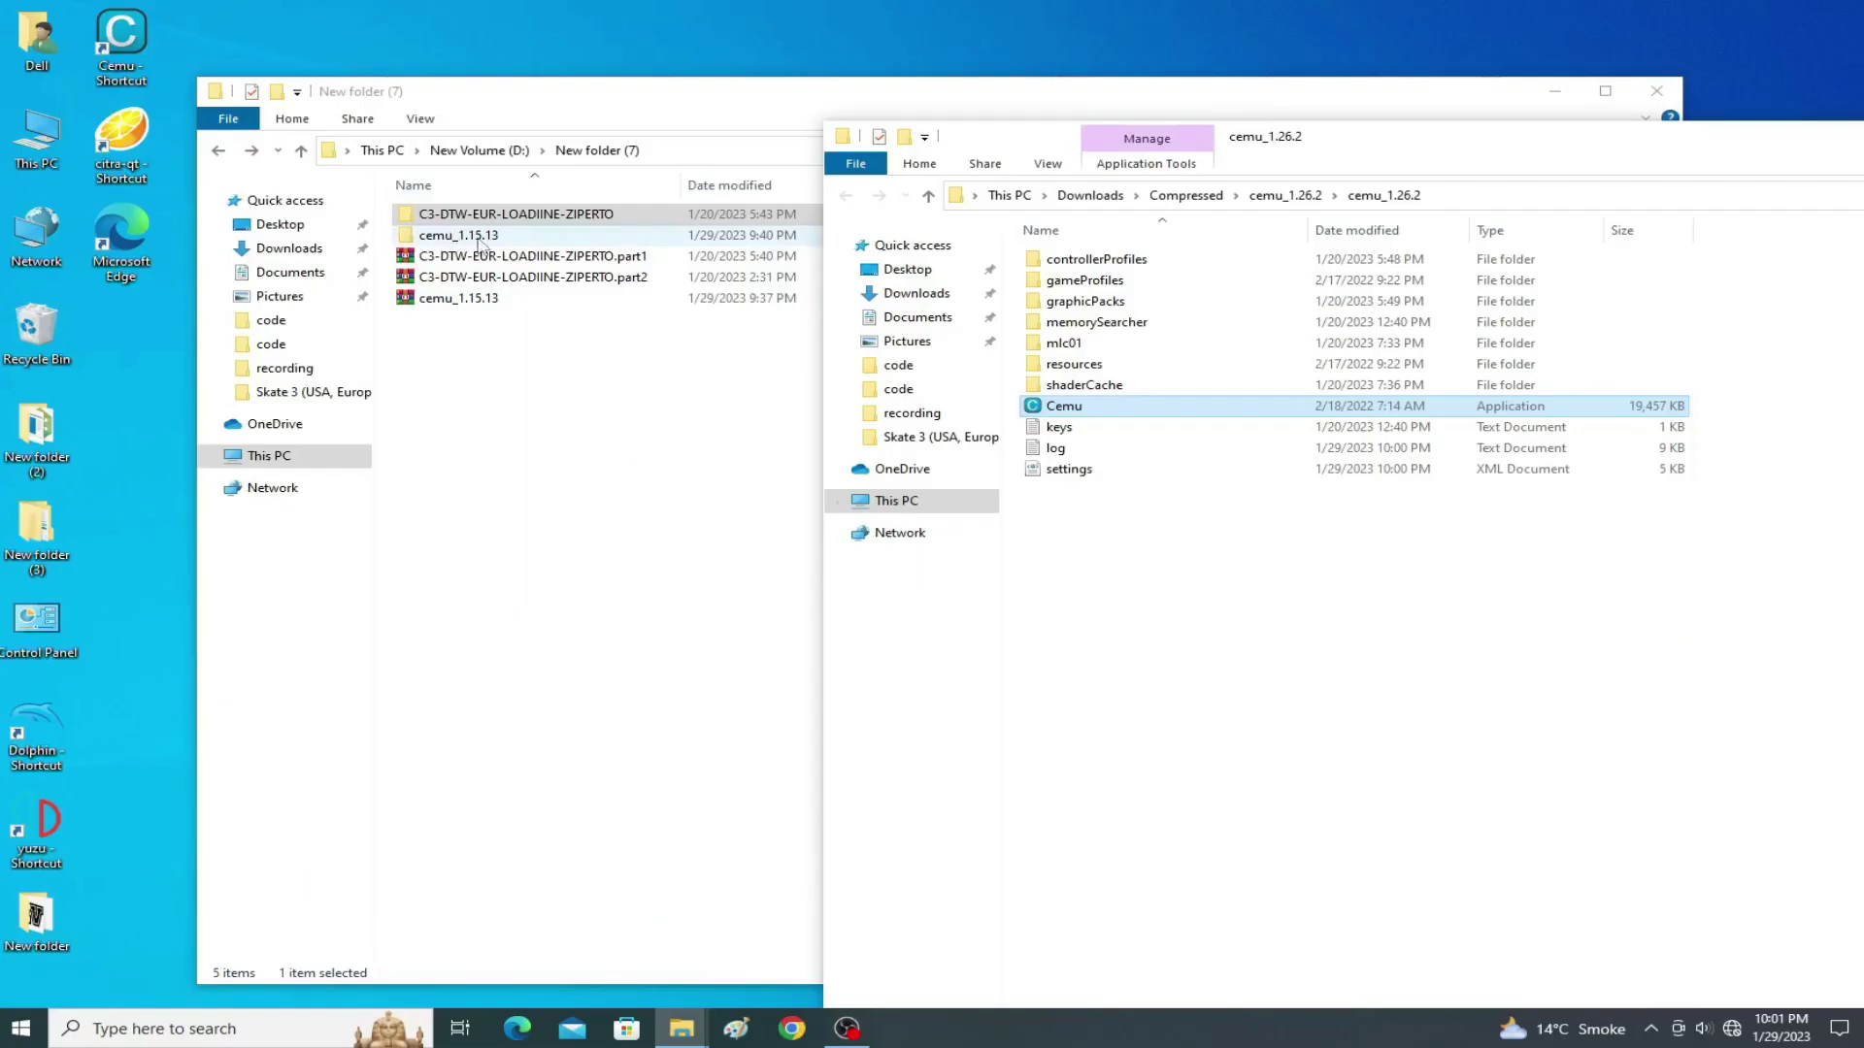
pyautogui.doubleClick(738, 544)
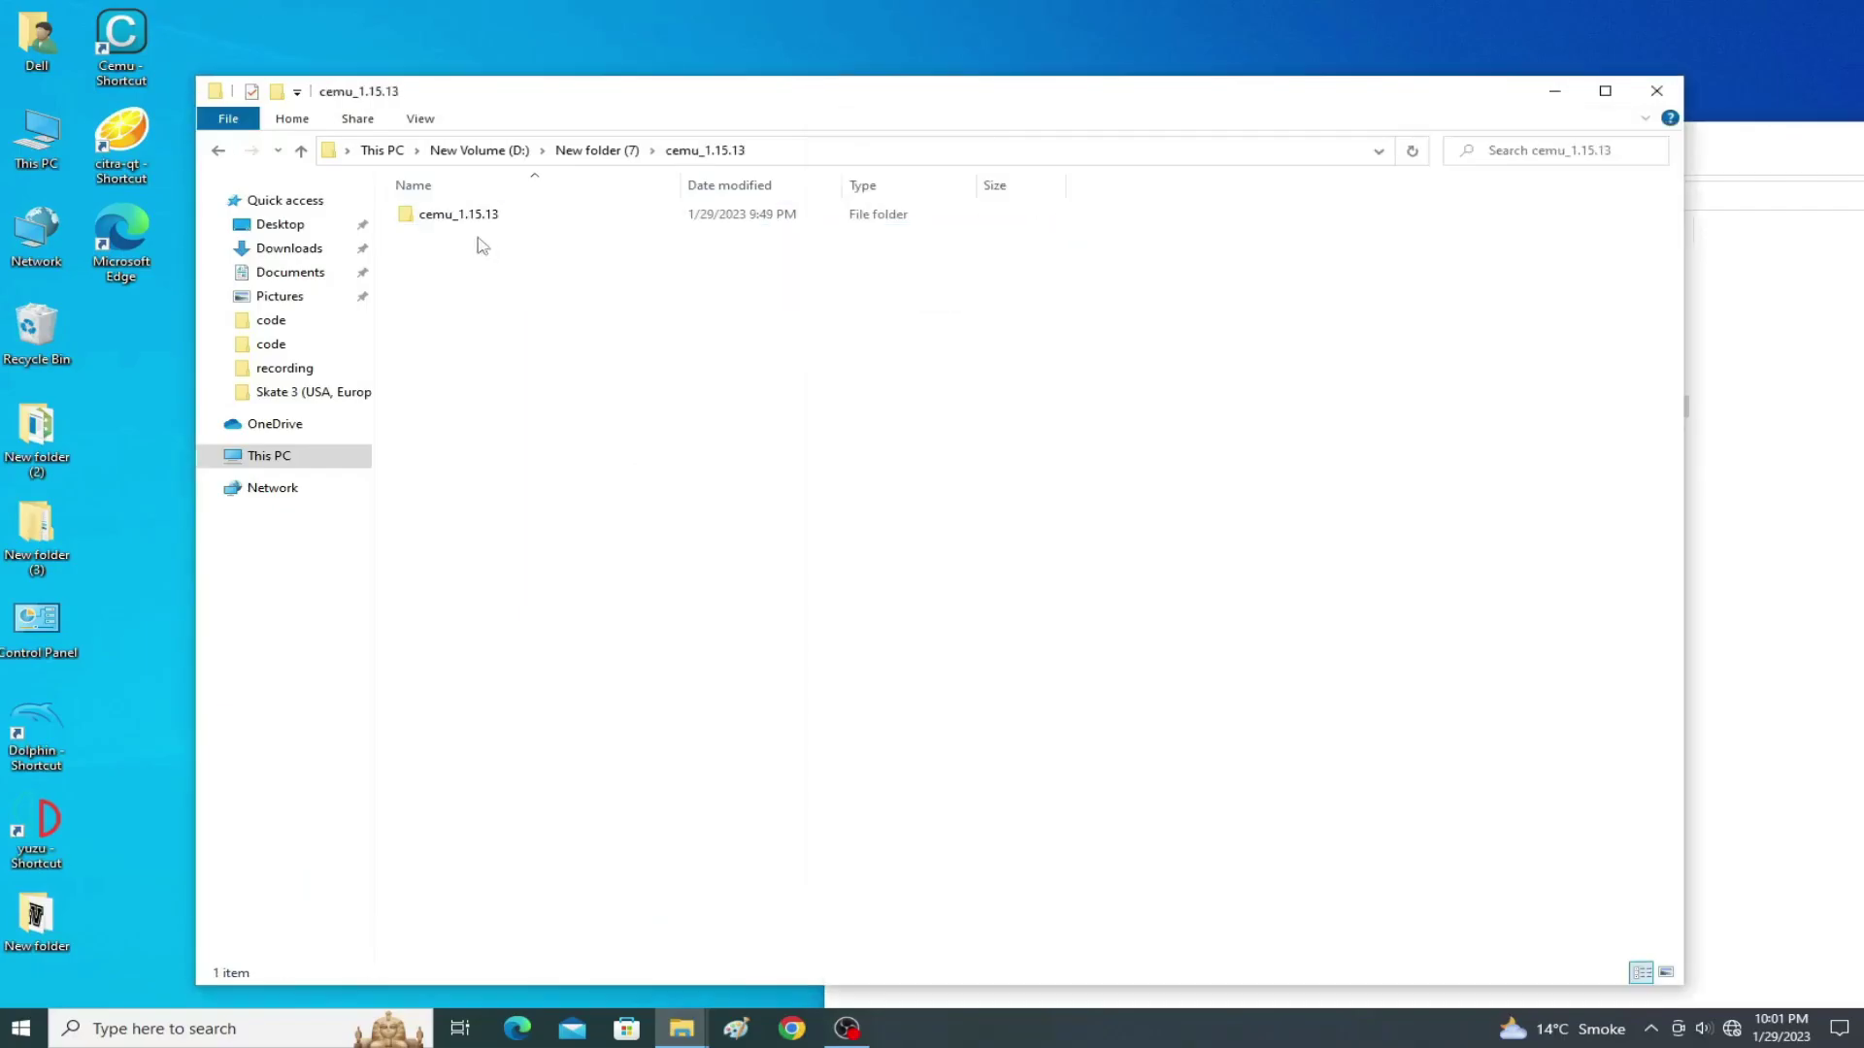
pyautogui.doubleClick(462, 214)
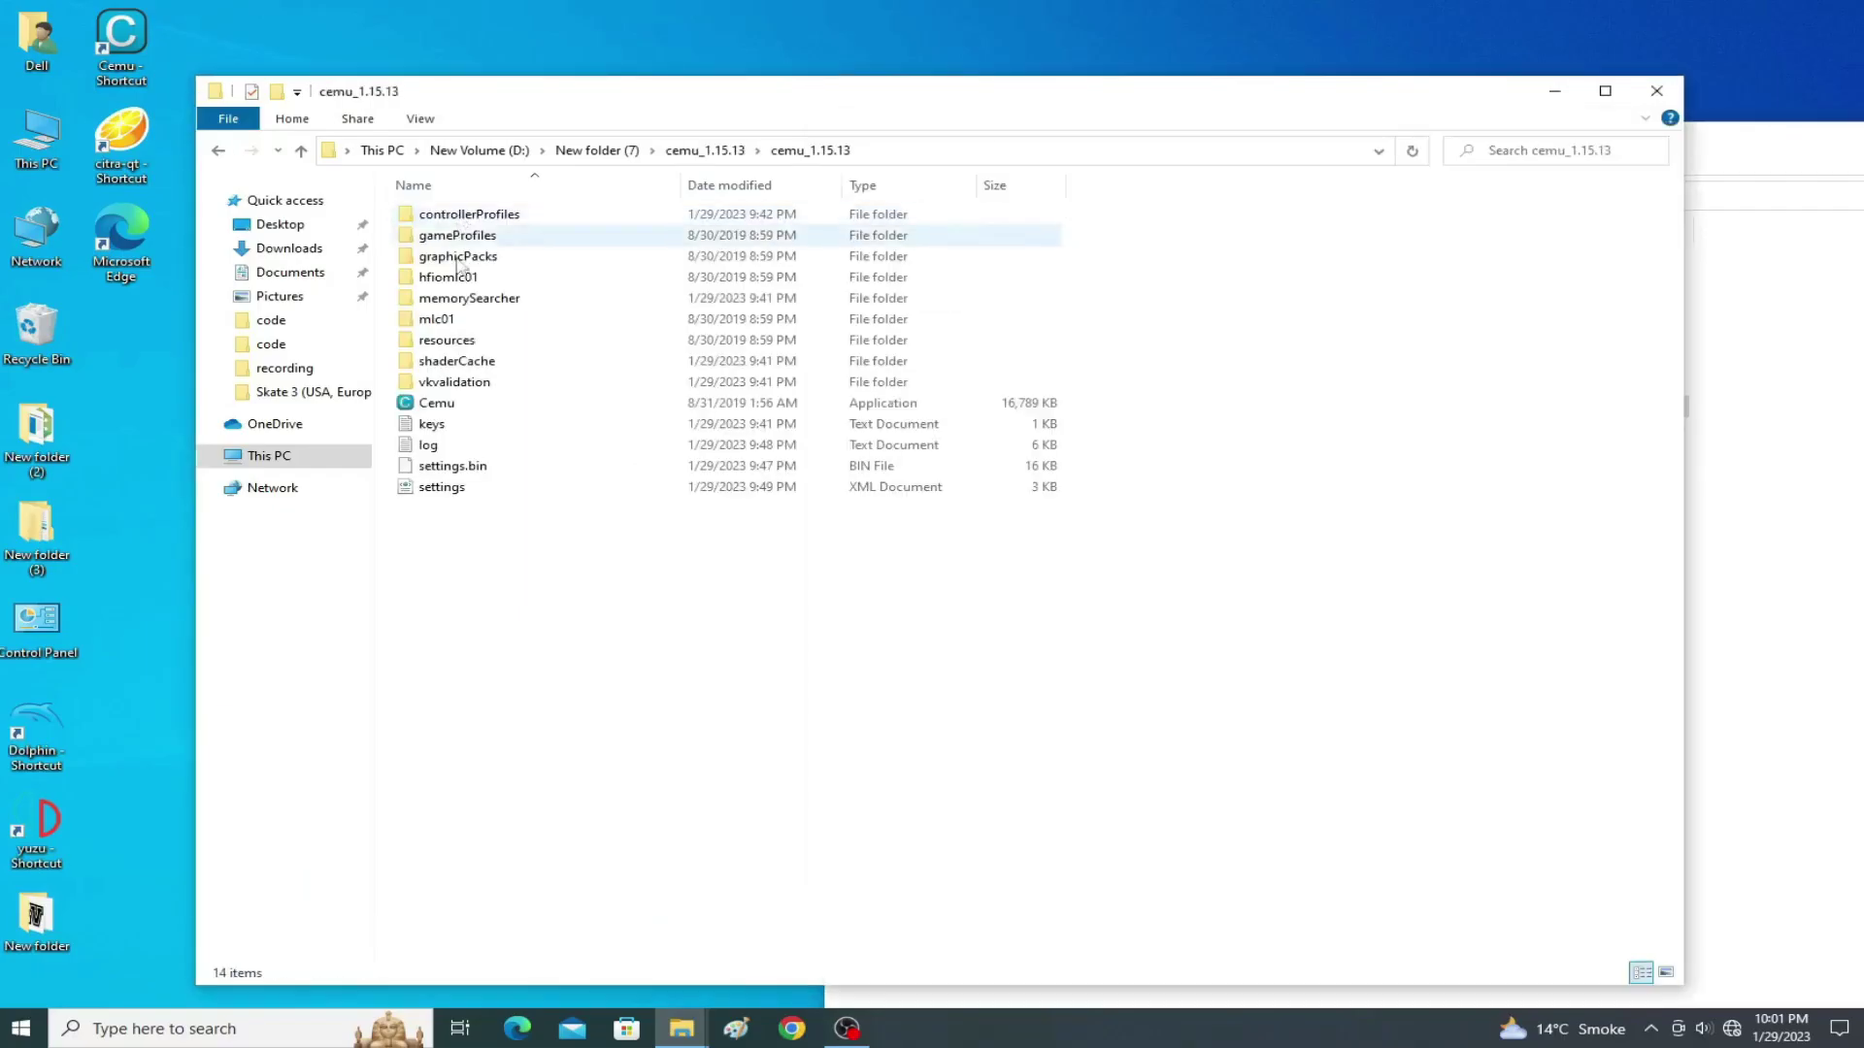
pyautogui.rightClick(436, 412)
pyautogui.click(486, 418)
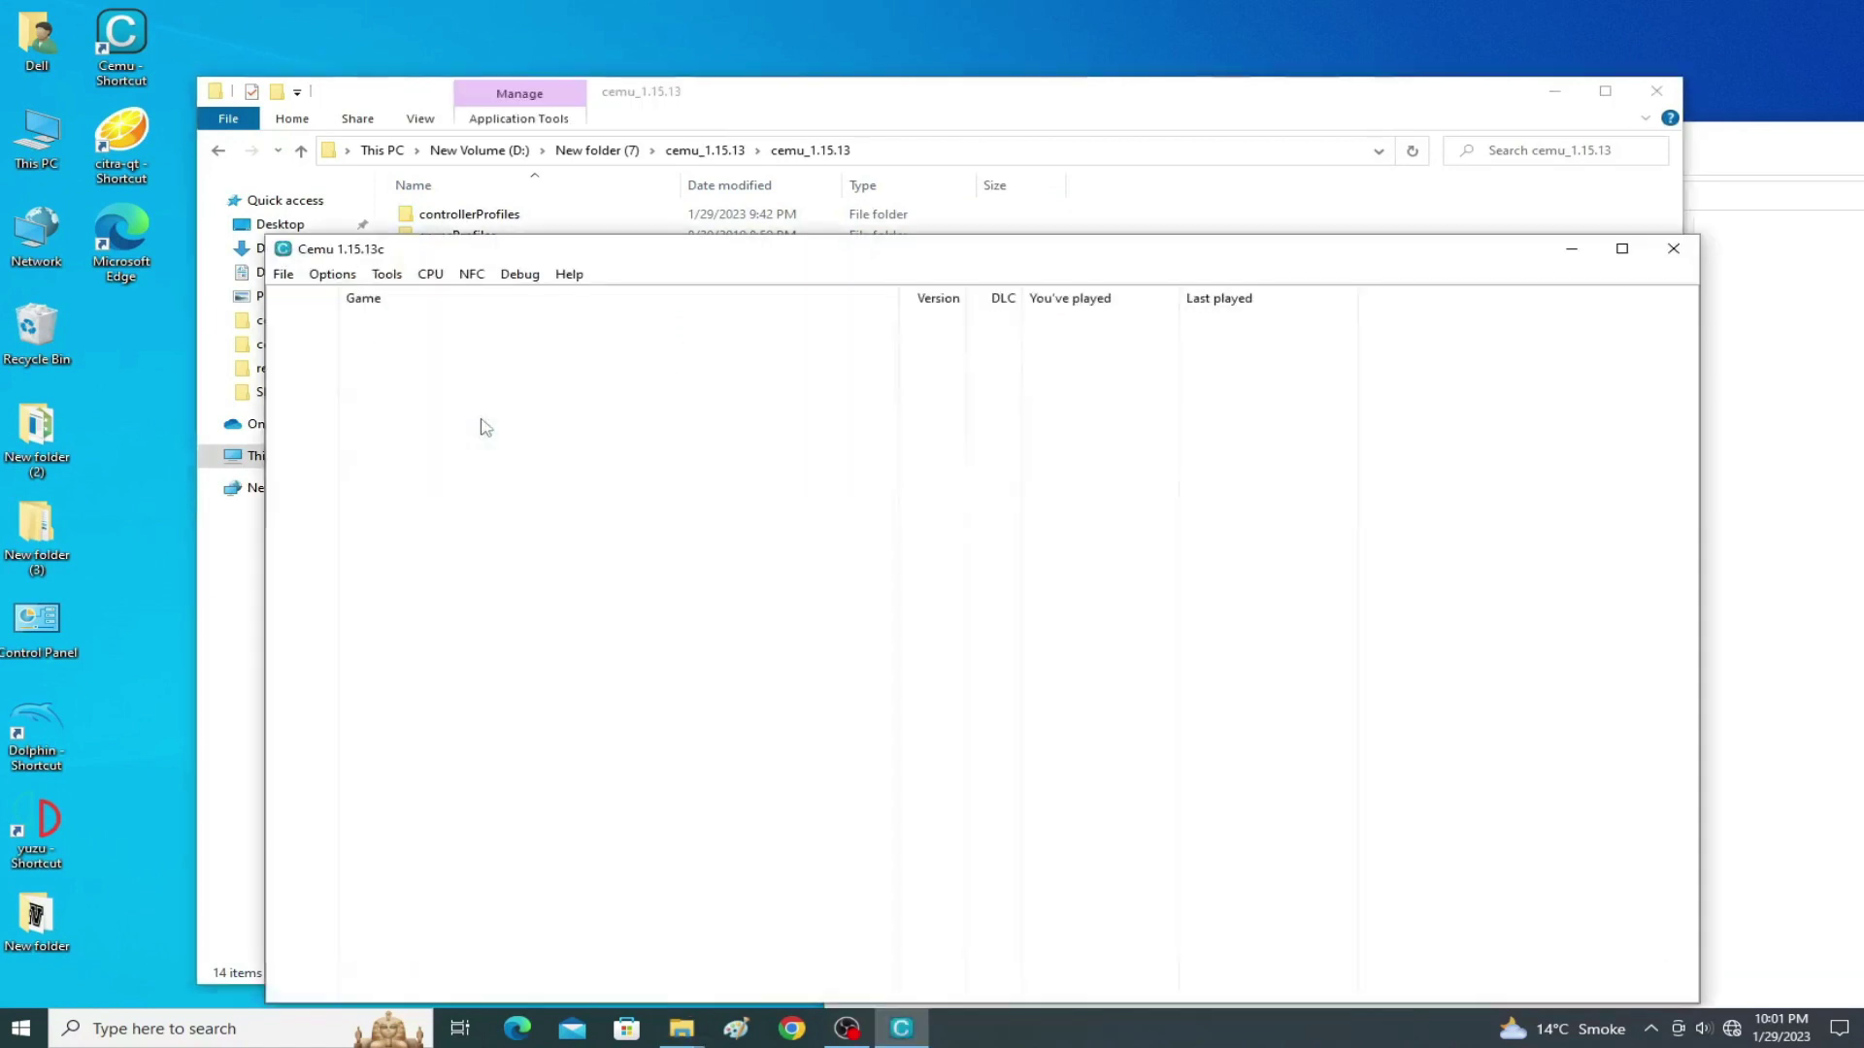
# Via File > Load in Cemu 1.15.13, browse to the Cars 3 code folder and launch game.consumer.rpx.
pyautogui.moveTo(454, 249); pyautogui.dragTo(403, 135)
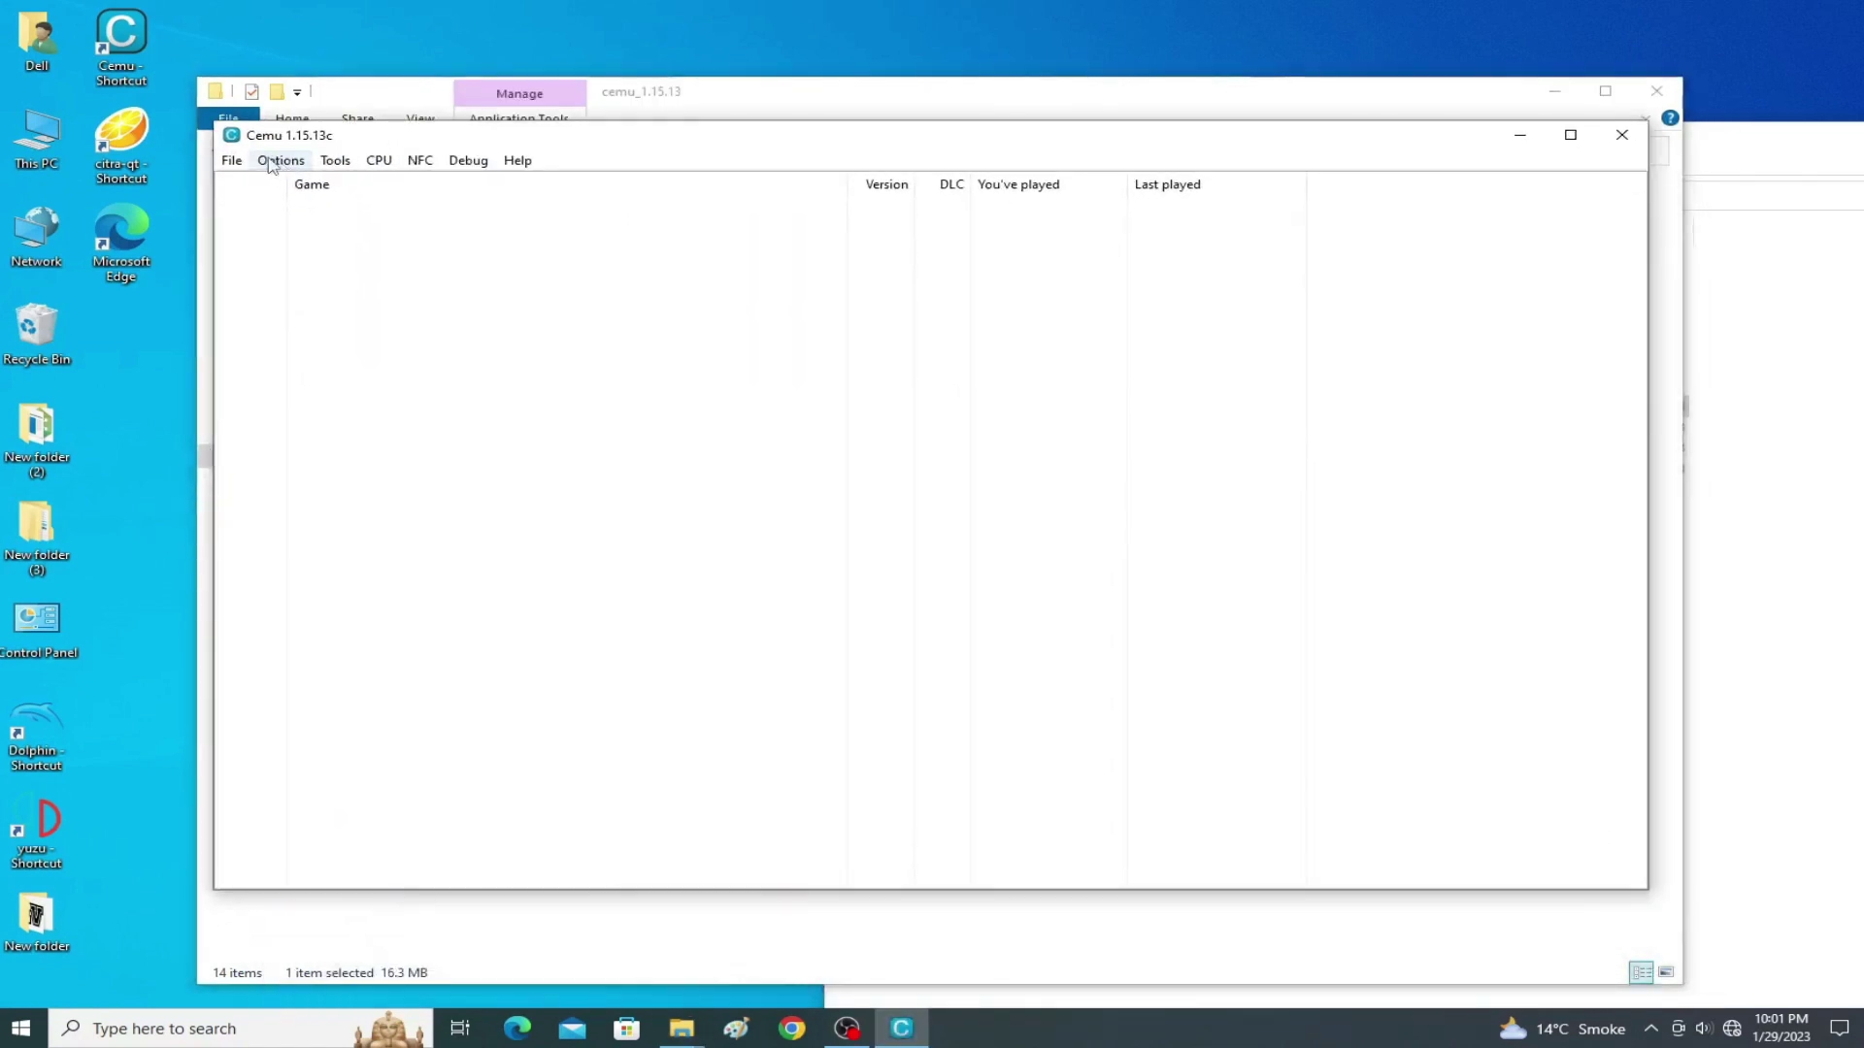
pyautogui.click(232, 160)
pyautogui.click(264, 185)
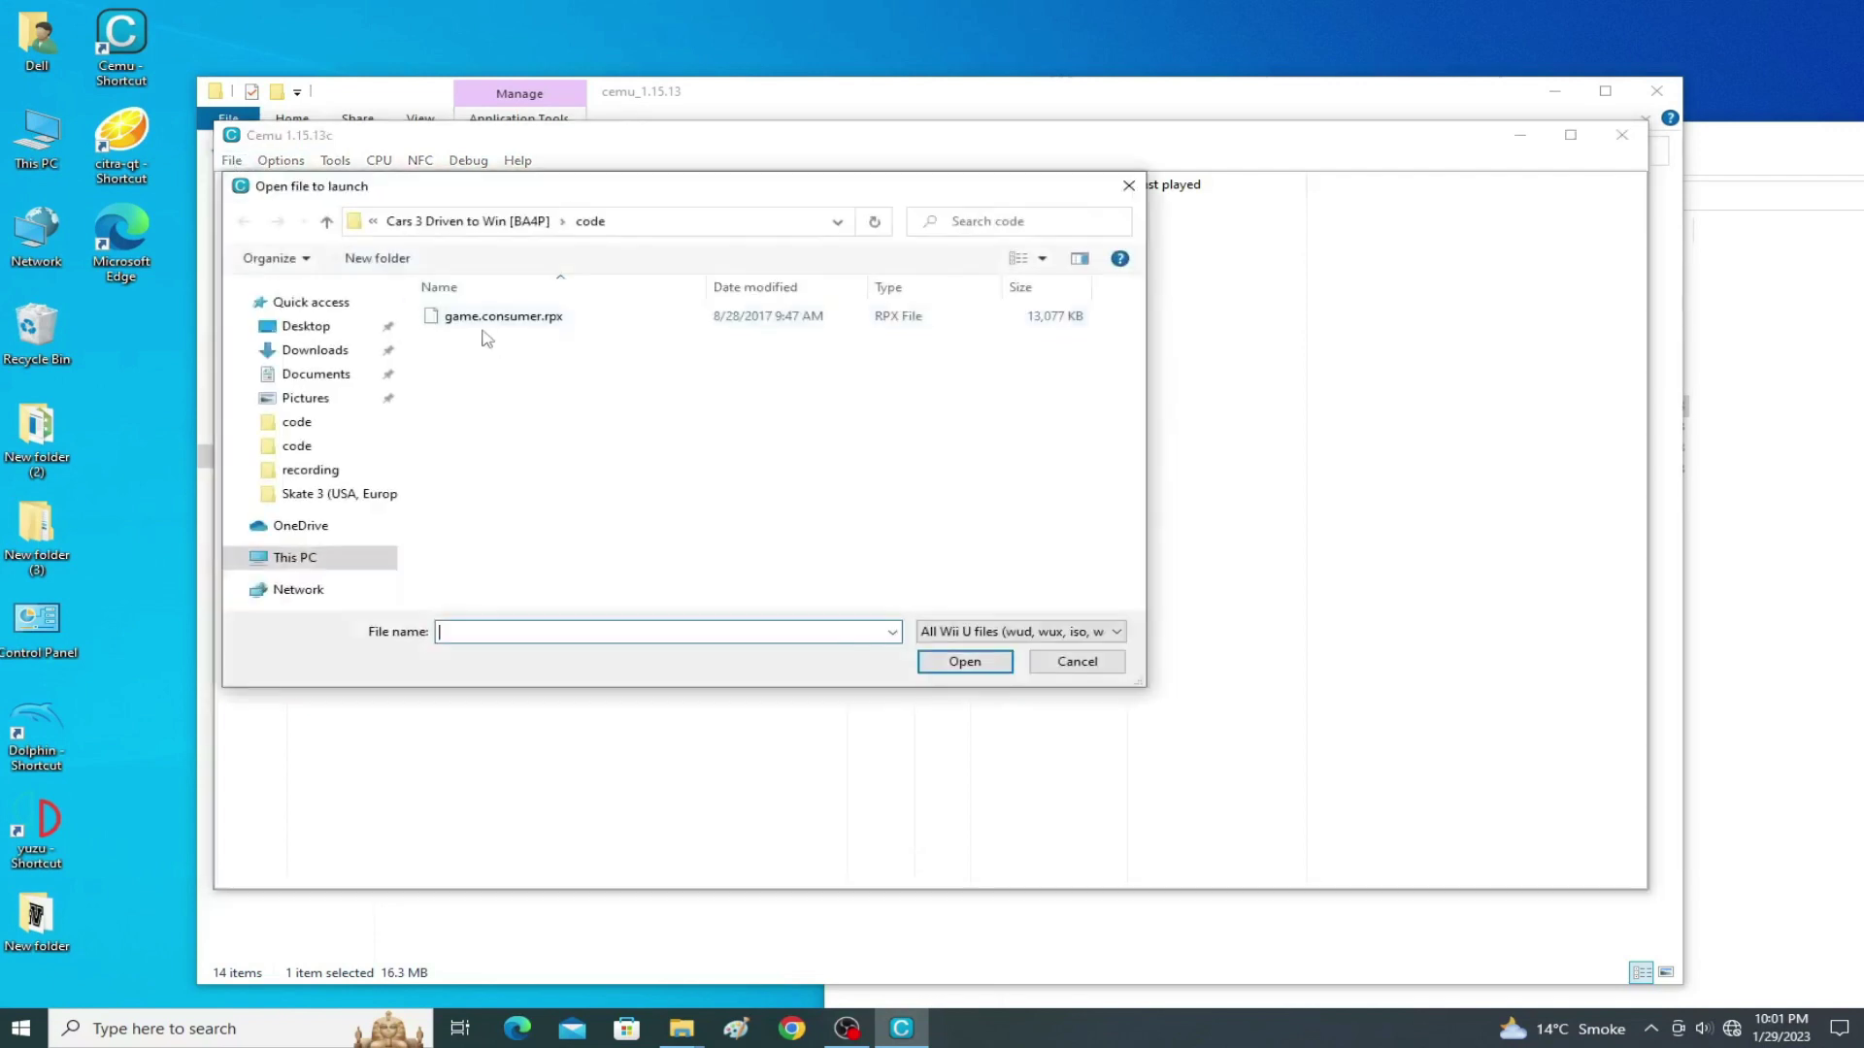
pyautogui.click(433, 222)
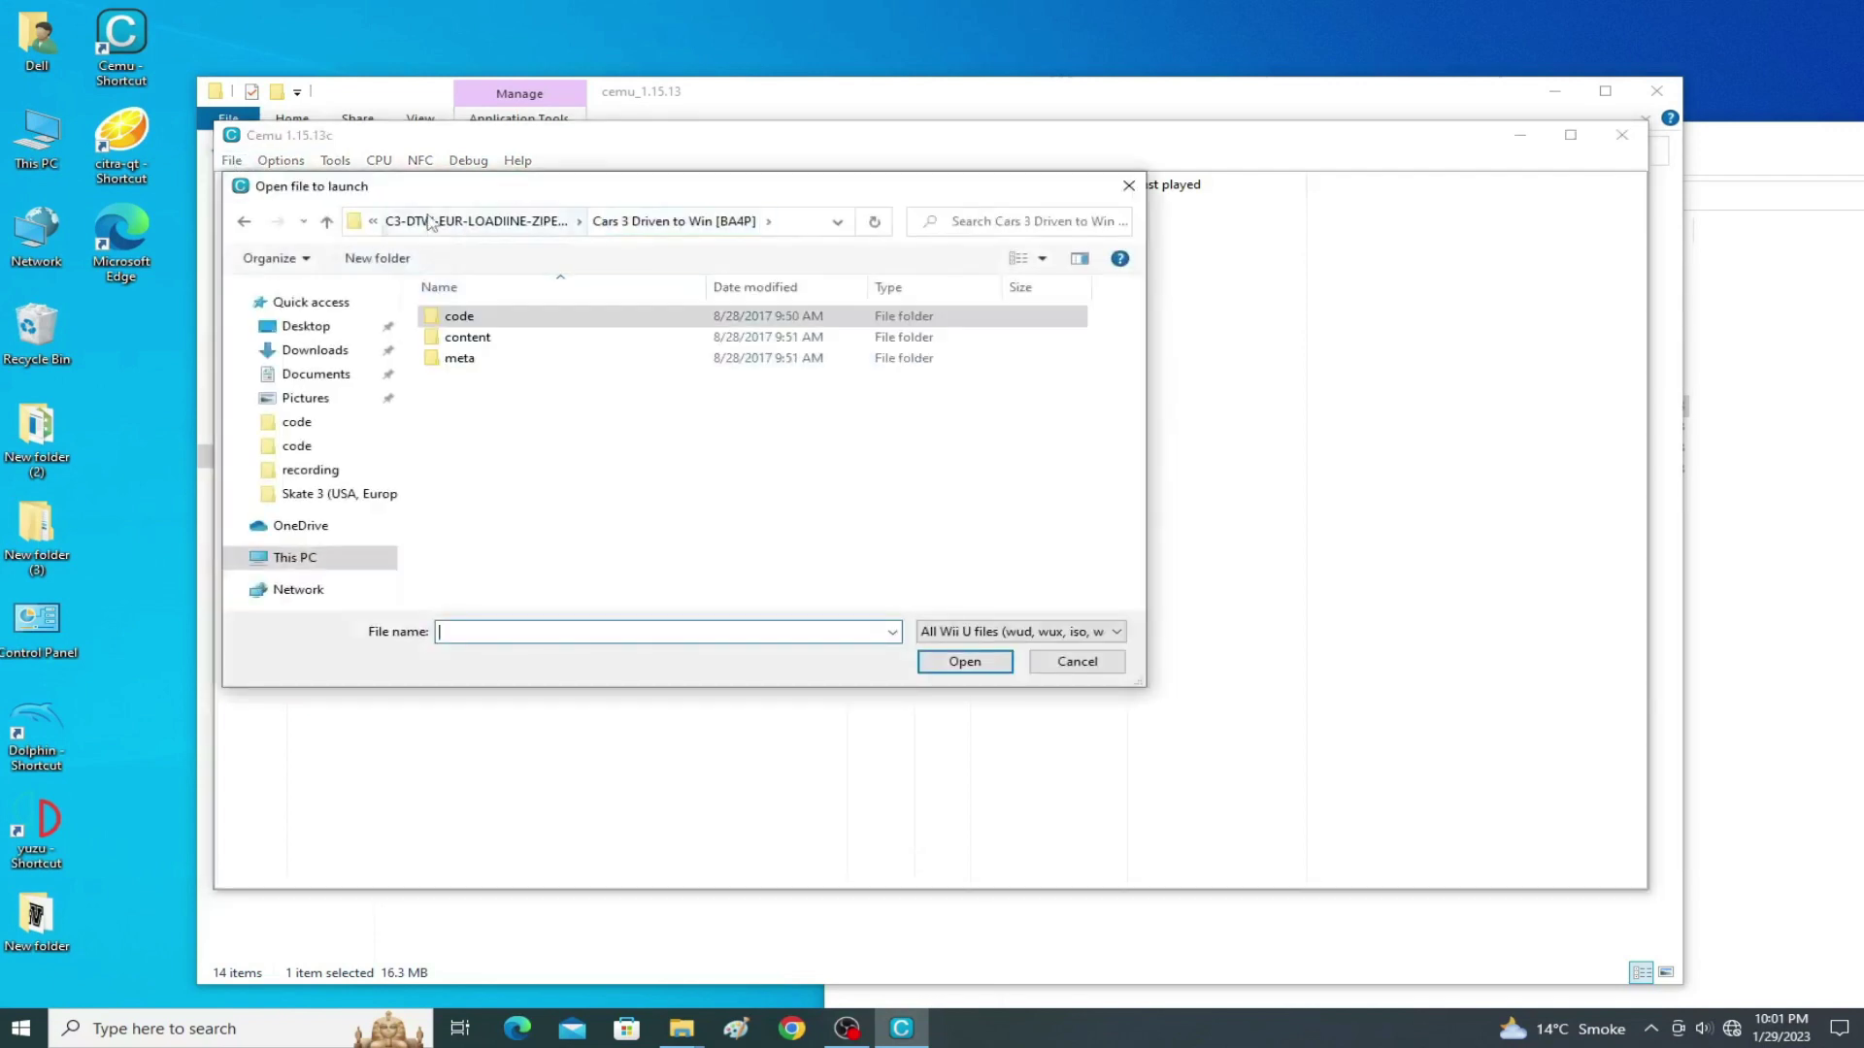
pyautogui.click(430, 223)
pyautogui.click(429, 221)
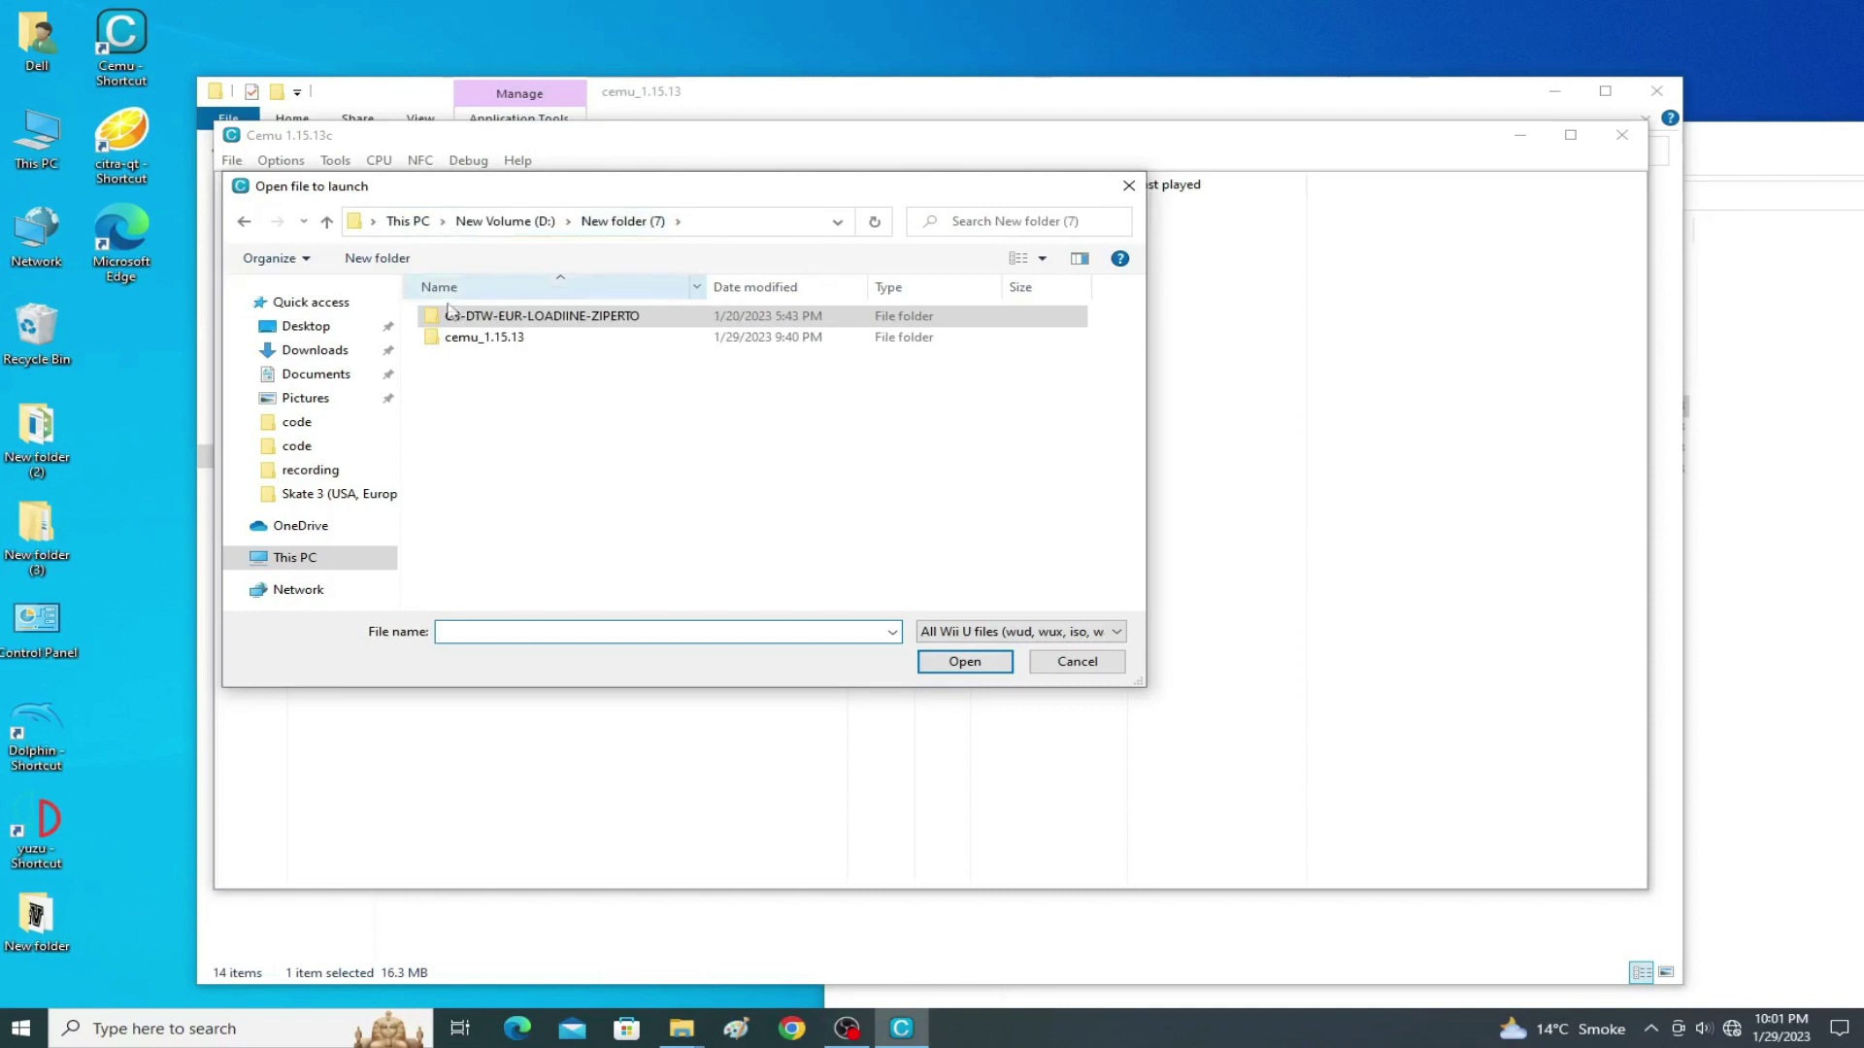
pyautogui.doubleClick(497, 316)
pyautogui.doubleClick(496, 317)
pyautogui.doubleClick(497, 319)
pyautogui.doubleClick(492, 317)
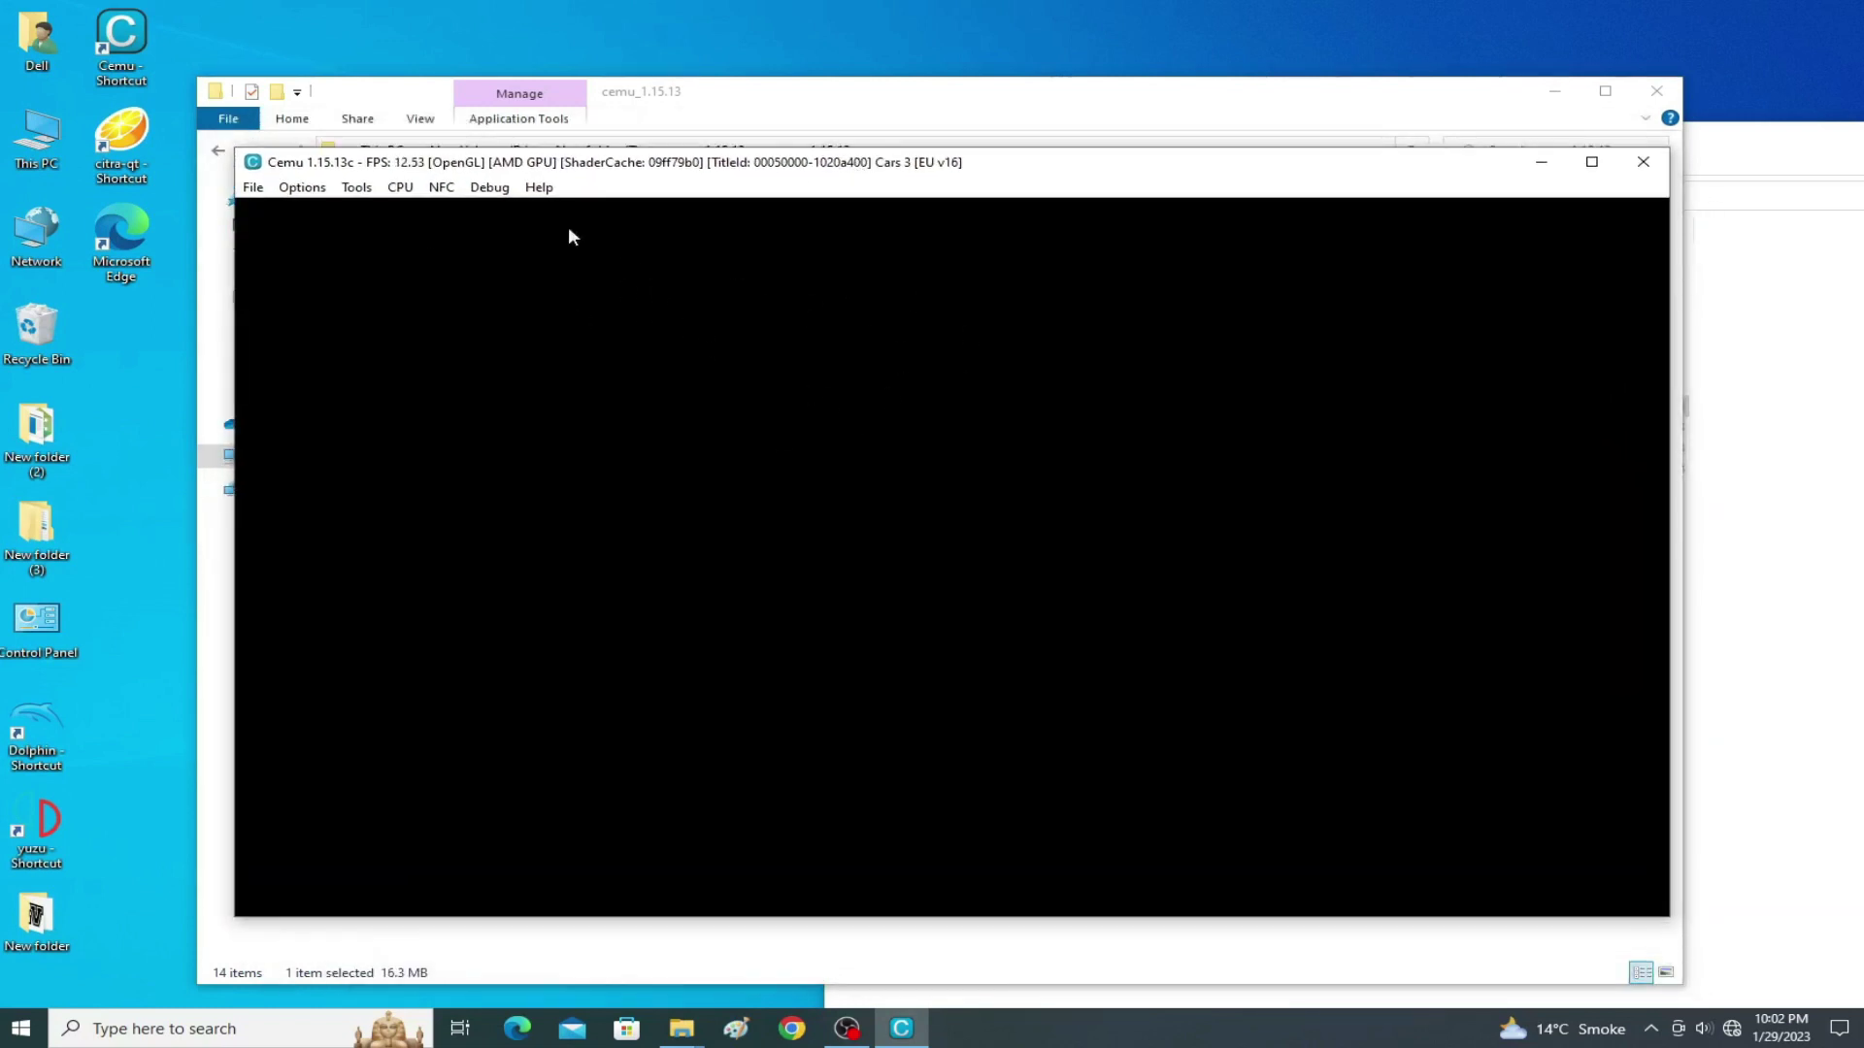
# Close the Cemu window running Cars 3.
pyautogui.click(1642, 162)
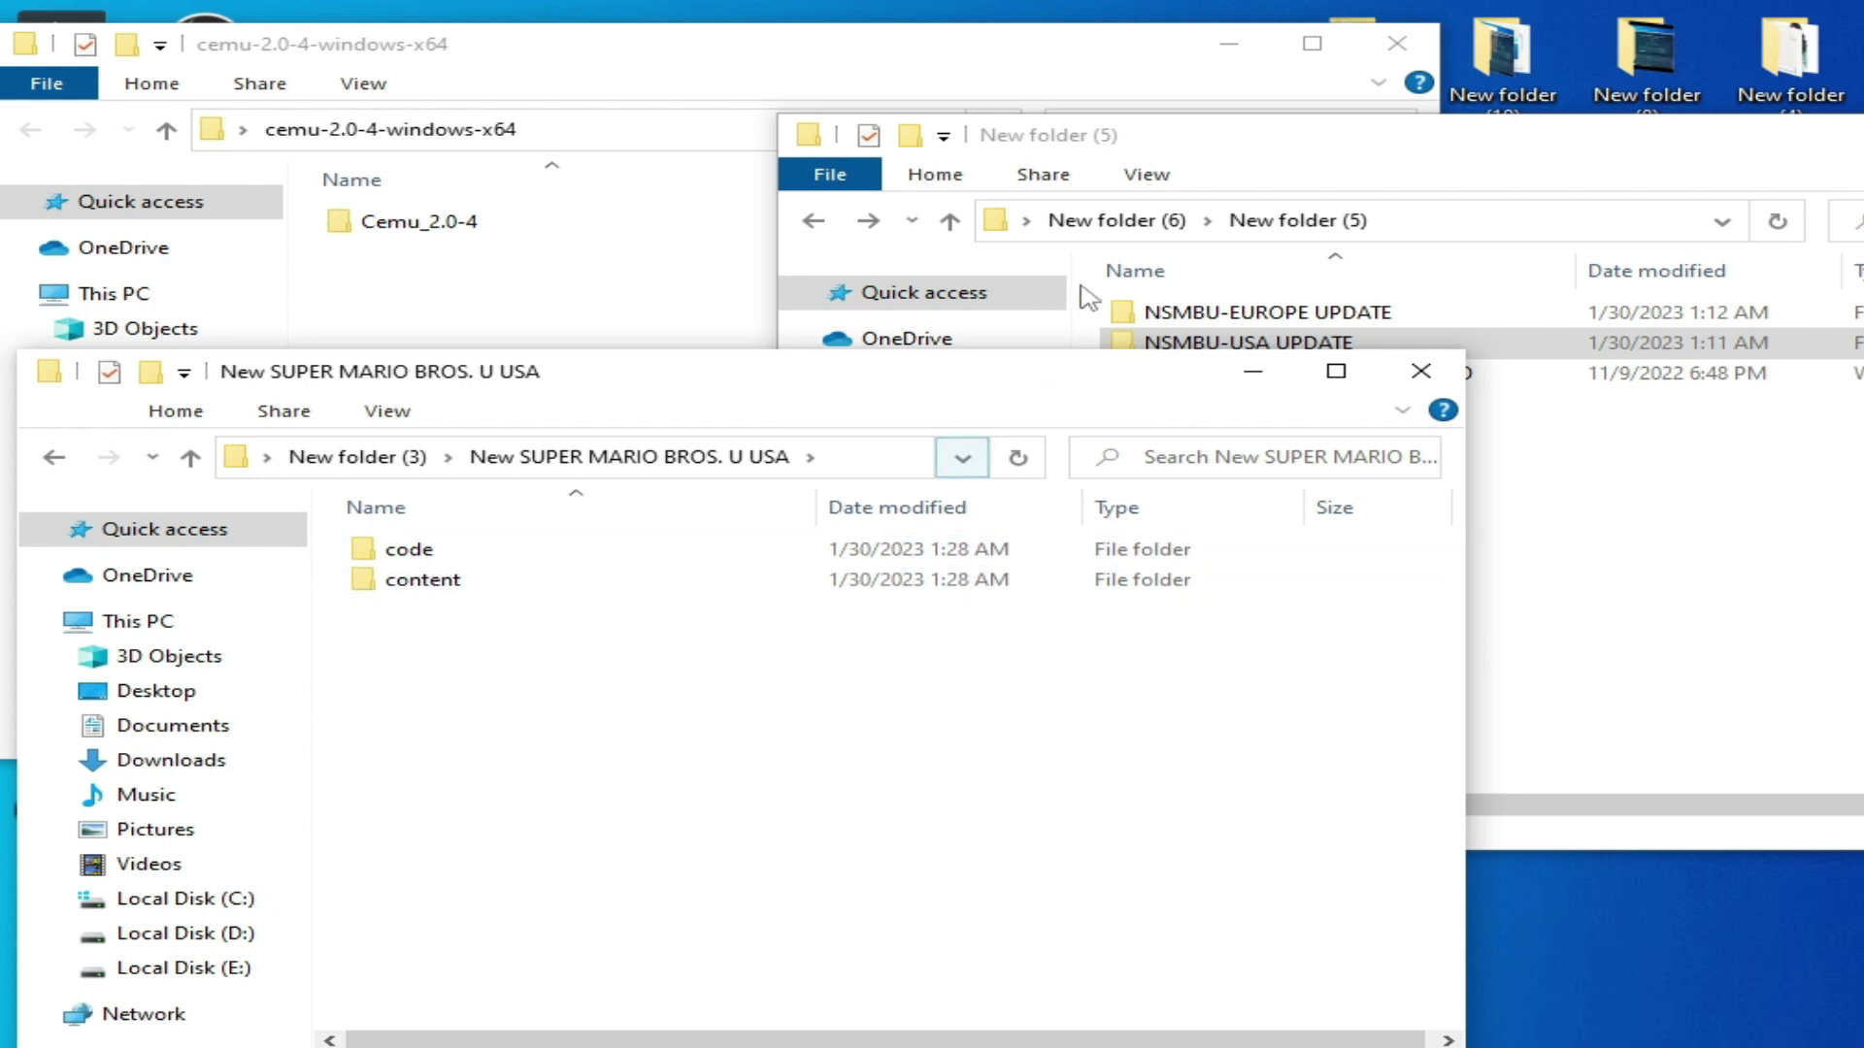
# Look inside the NSMBU-EUROPE UPDATE folder, then return to New folder (3).
pyautogui.doubleClick(1215, 316)
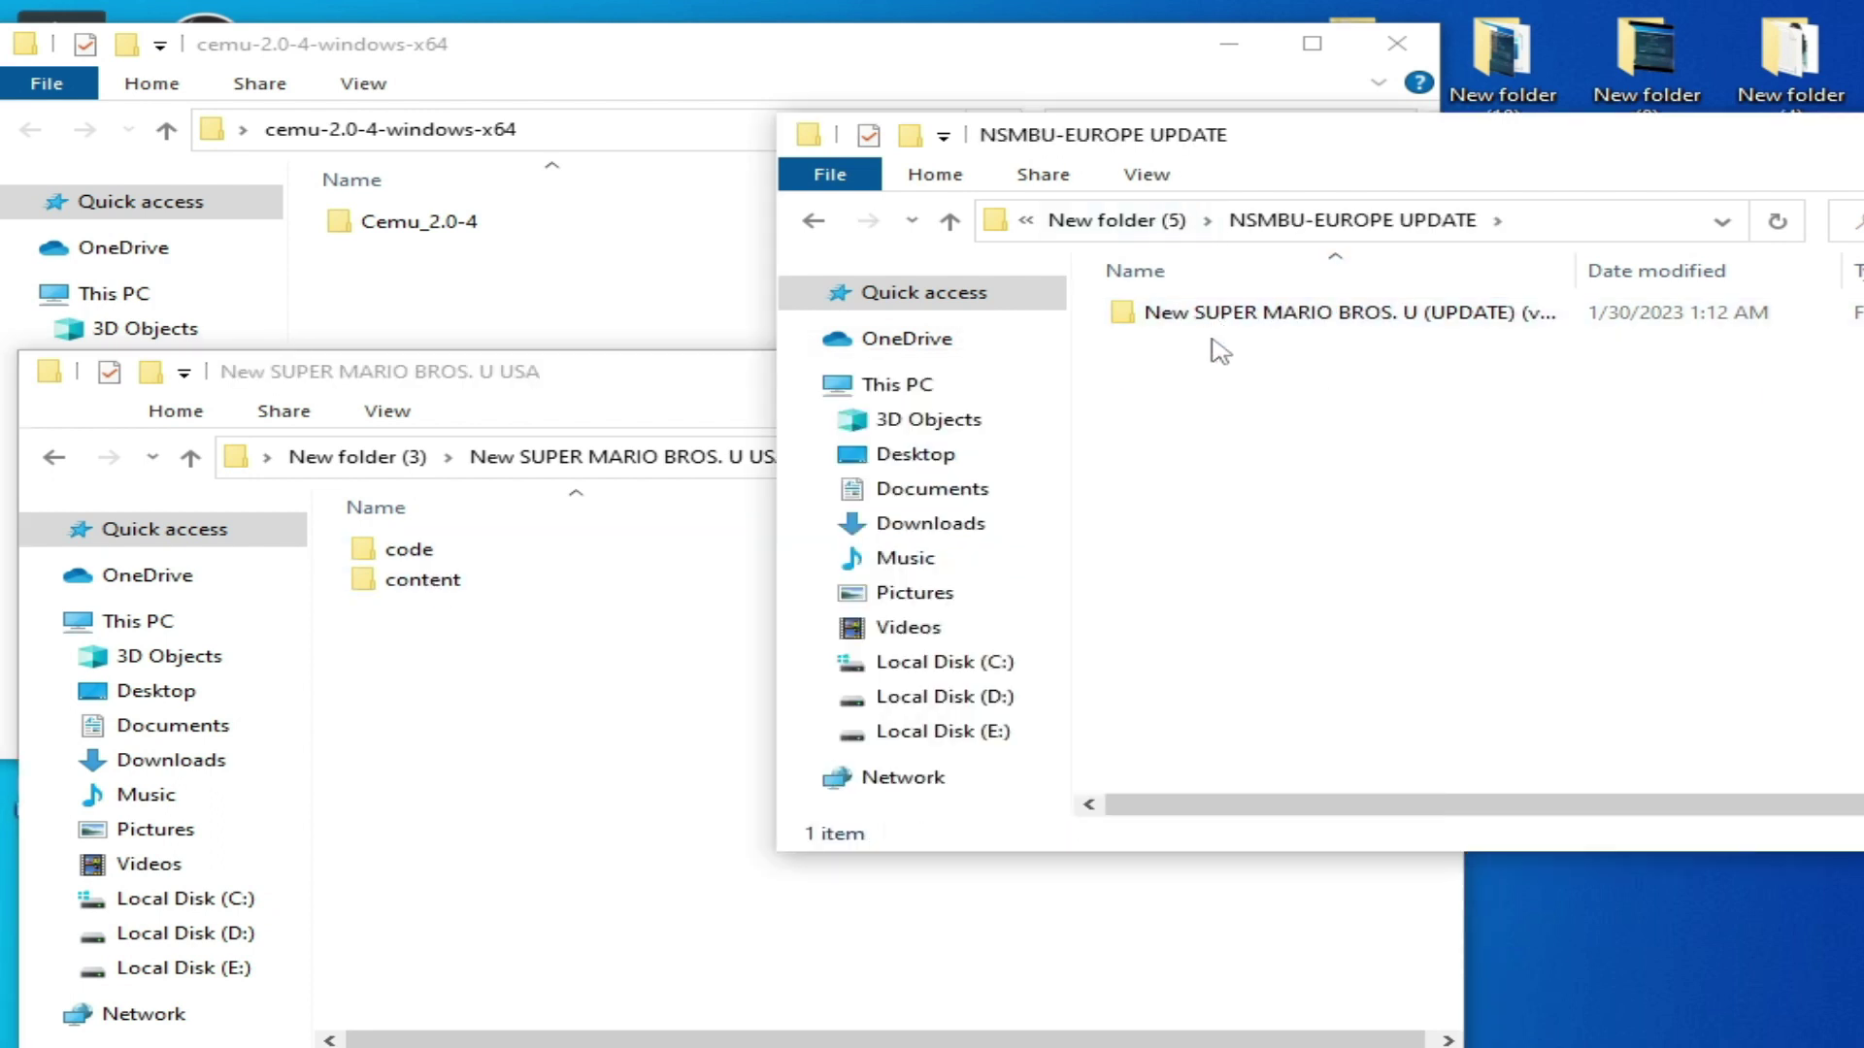
pyautogui.doubleClick(1243, 320)
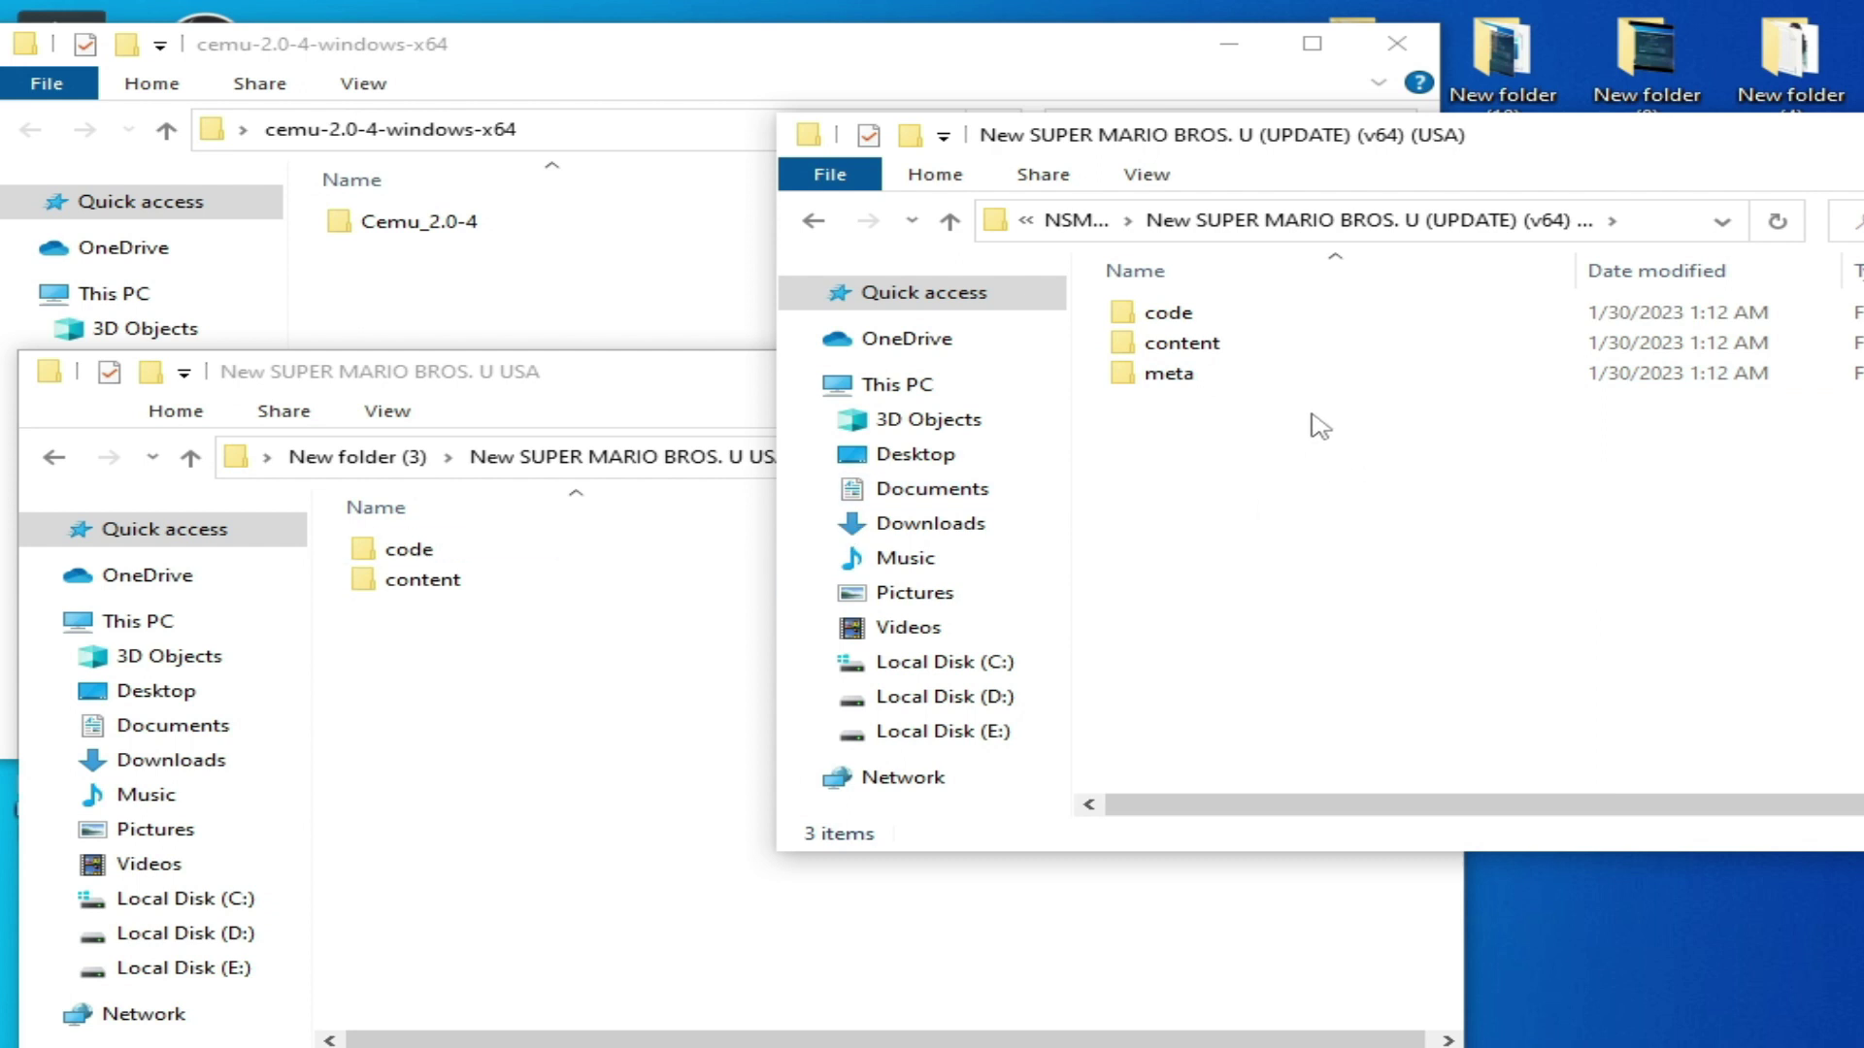
pyautogui.click(833, 226)
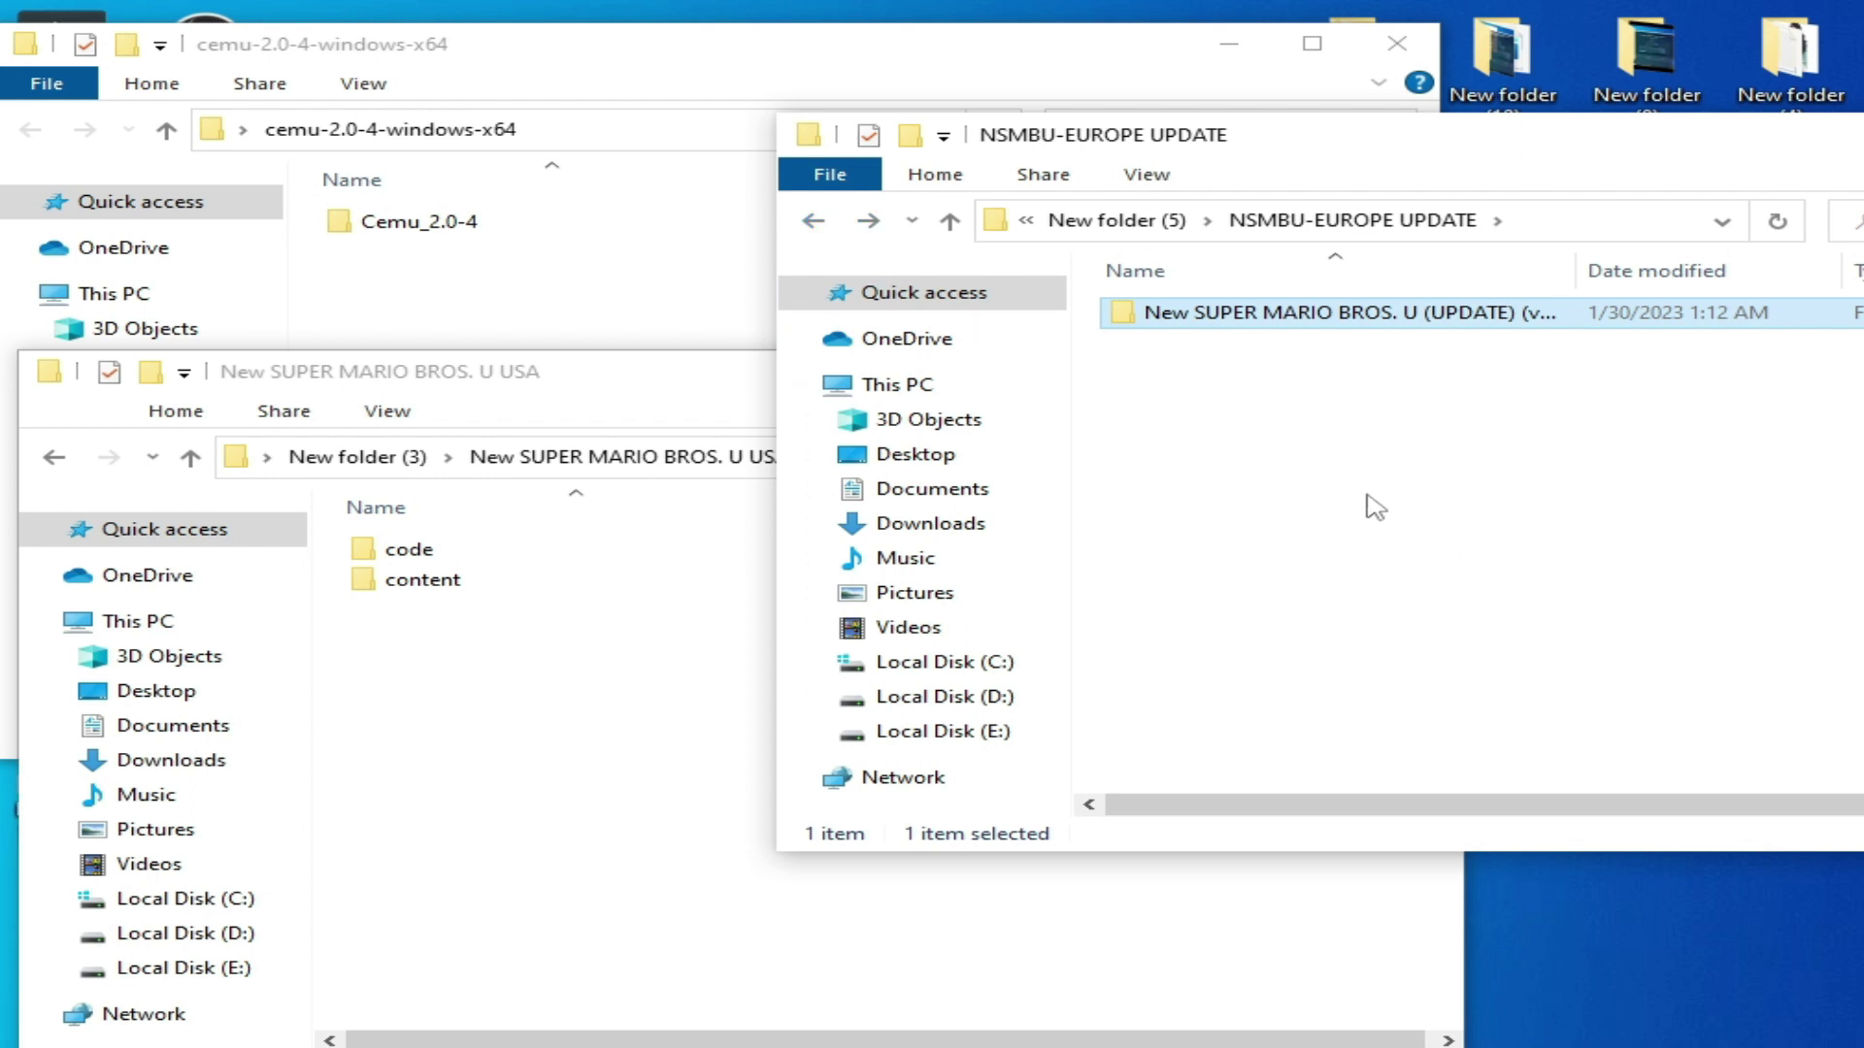
pyautogui.click(60, 464)
# Edit the name of the New SUPER MARIO BROS. U USA game folder.
pyautogui.click(568, 553)
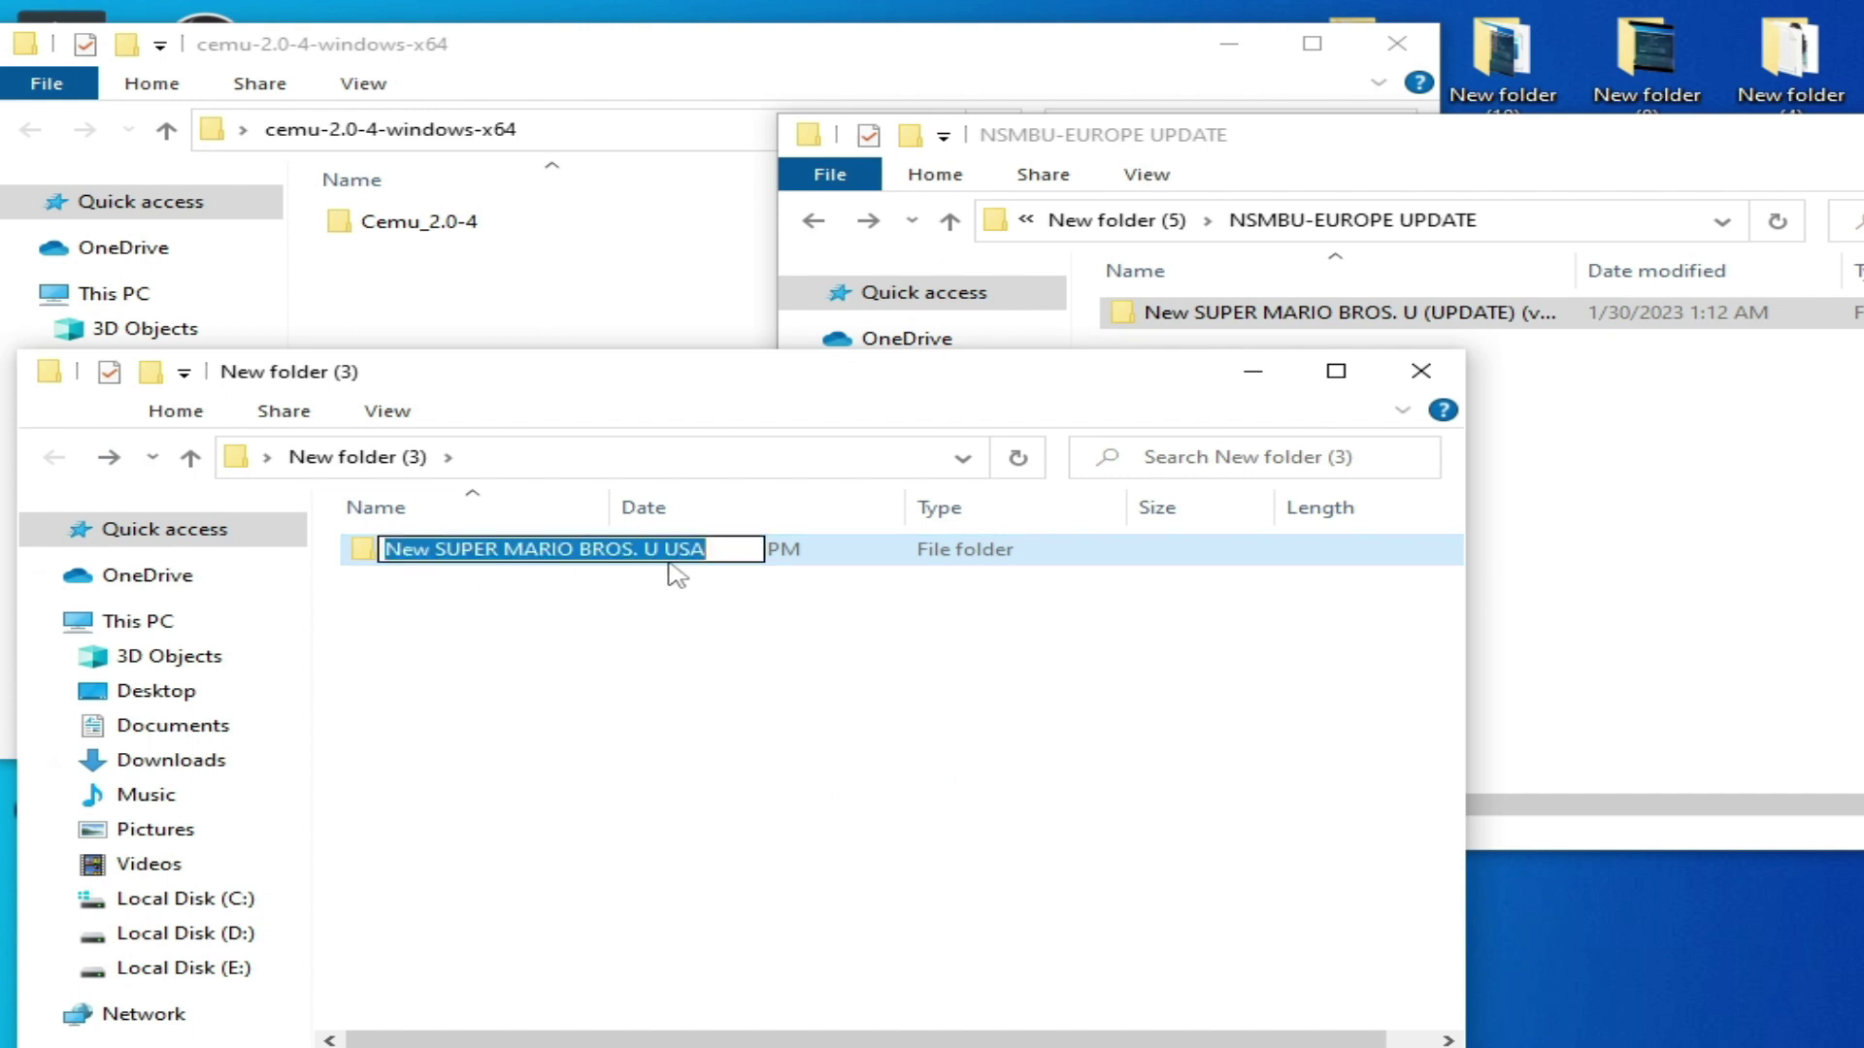
pyautogui.click(1553, 622)
pyautogui.press('BackSpace')
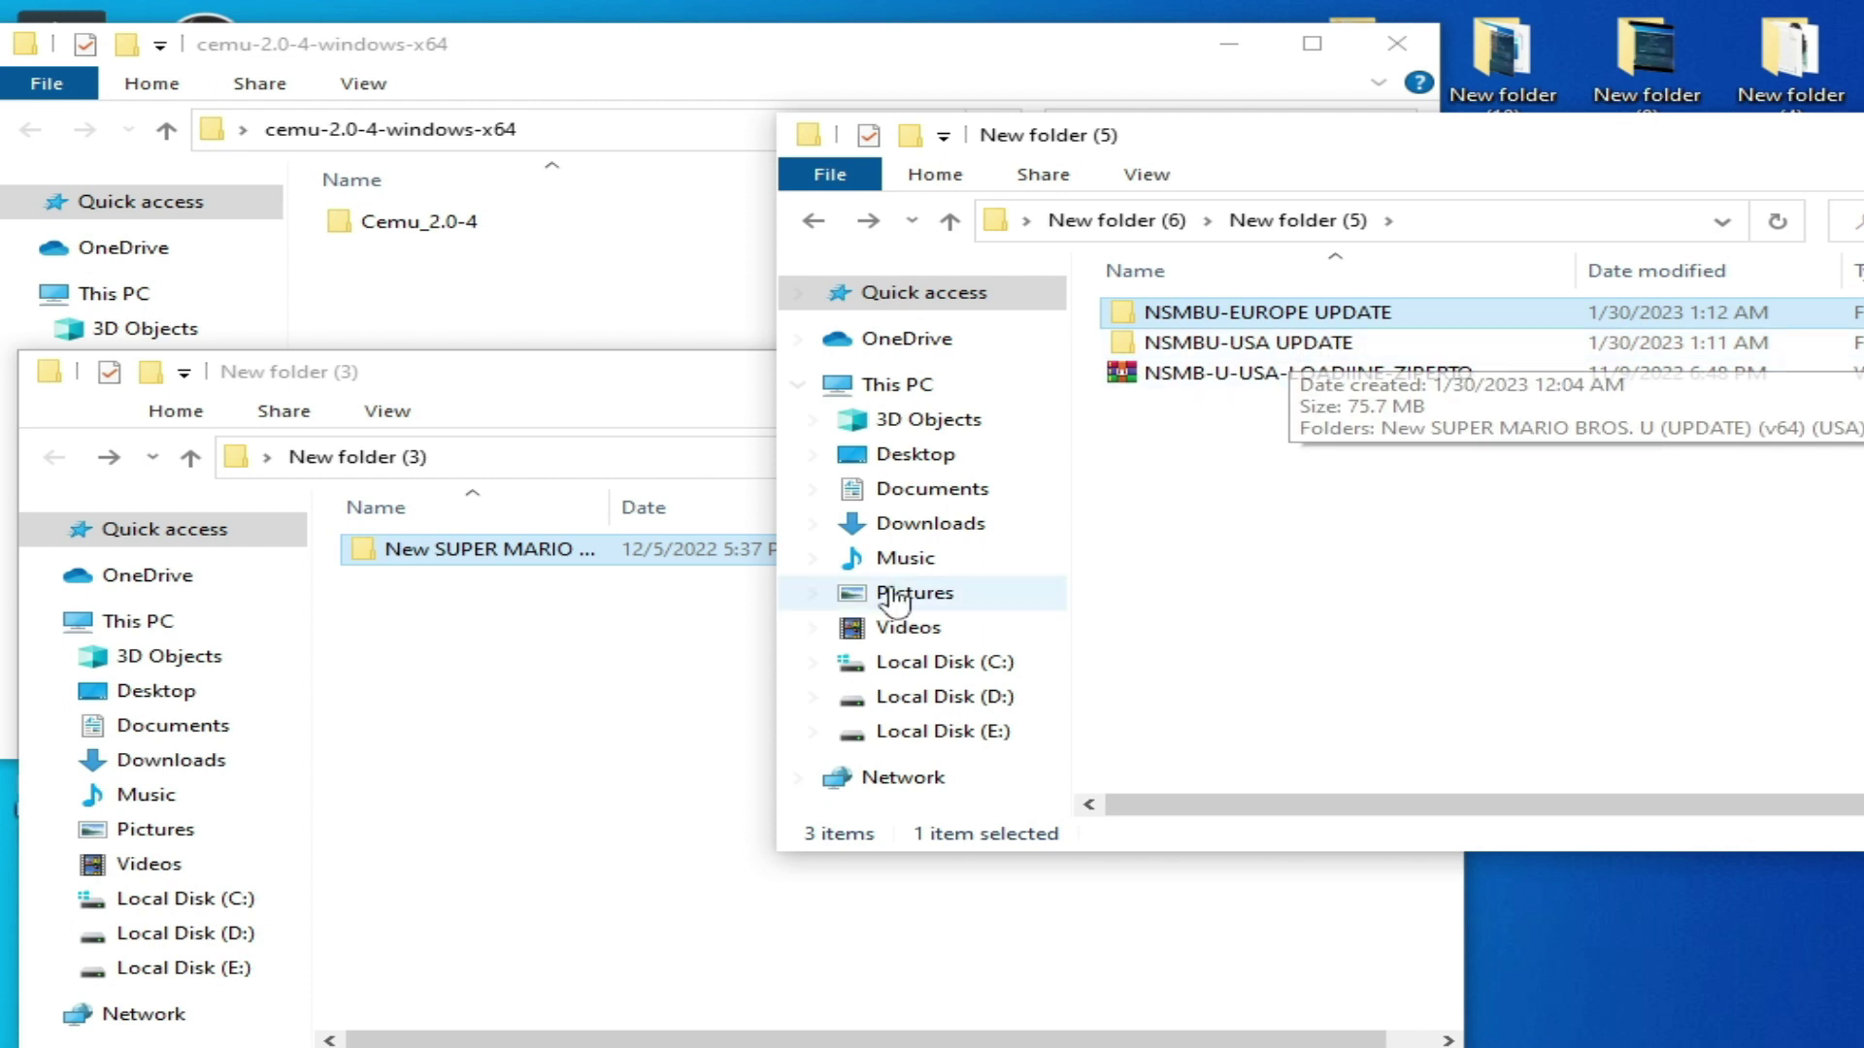
pyautogui.click(561, 555)
pyautogui.click(608, 553)
pyautogui.click(615, 552)
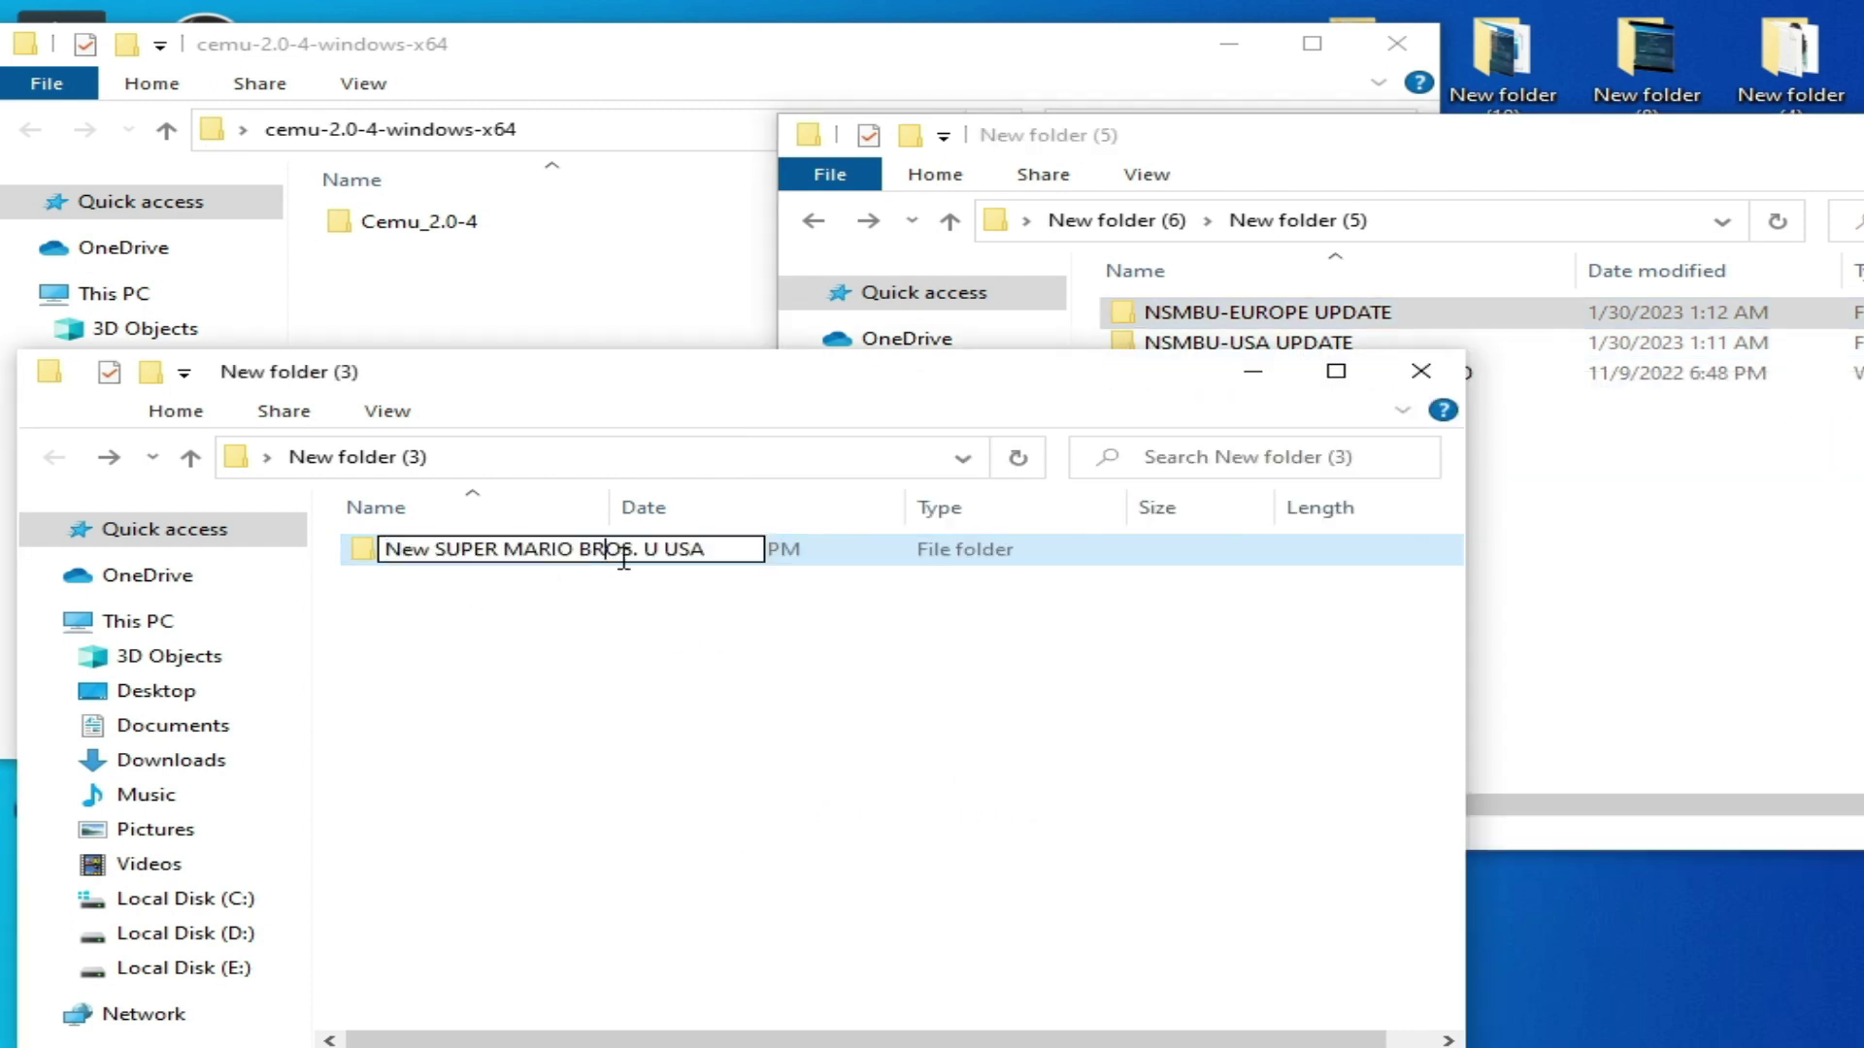
pyautogui.click(1567, 545)
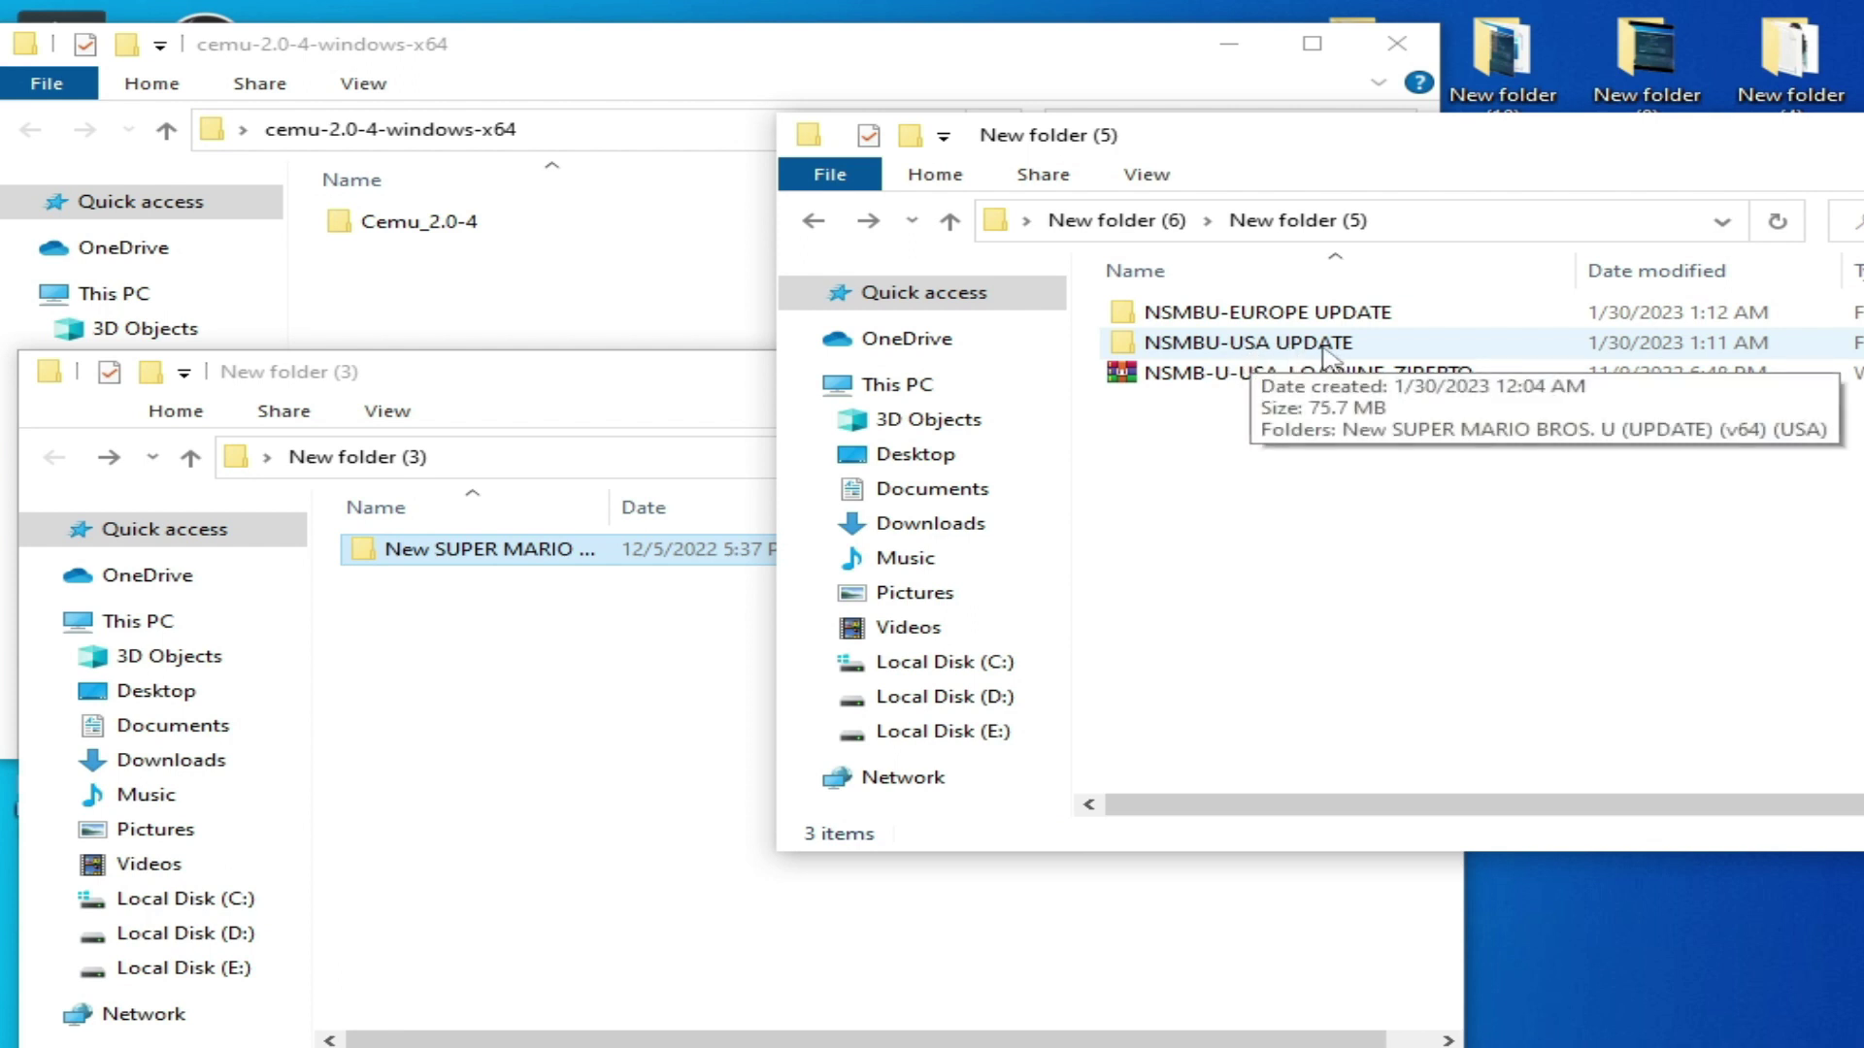
# Copy the code, content and meta folders from the NSMBU-USA UPDATE folder.
pyautogui.doubleClick(1252, 343)
pyautogui.doubleClick(1174, 313)
pyautogui.moveTo(1163, 408); pyautogui.dragTo(1165, 318)
pyautogui.rightClick(1175, 320)
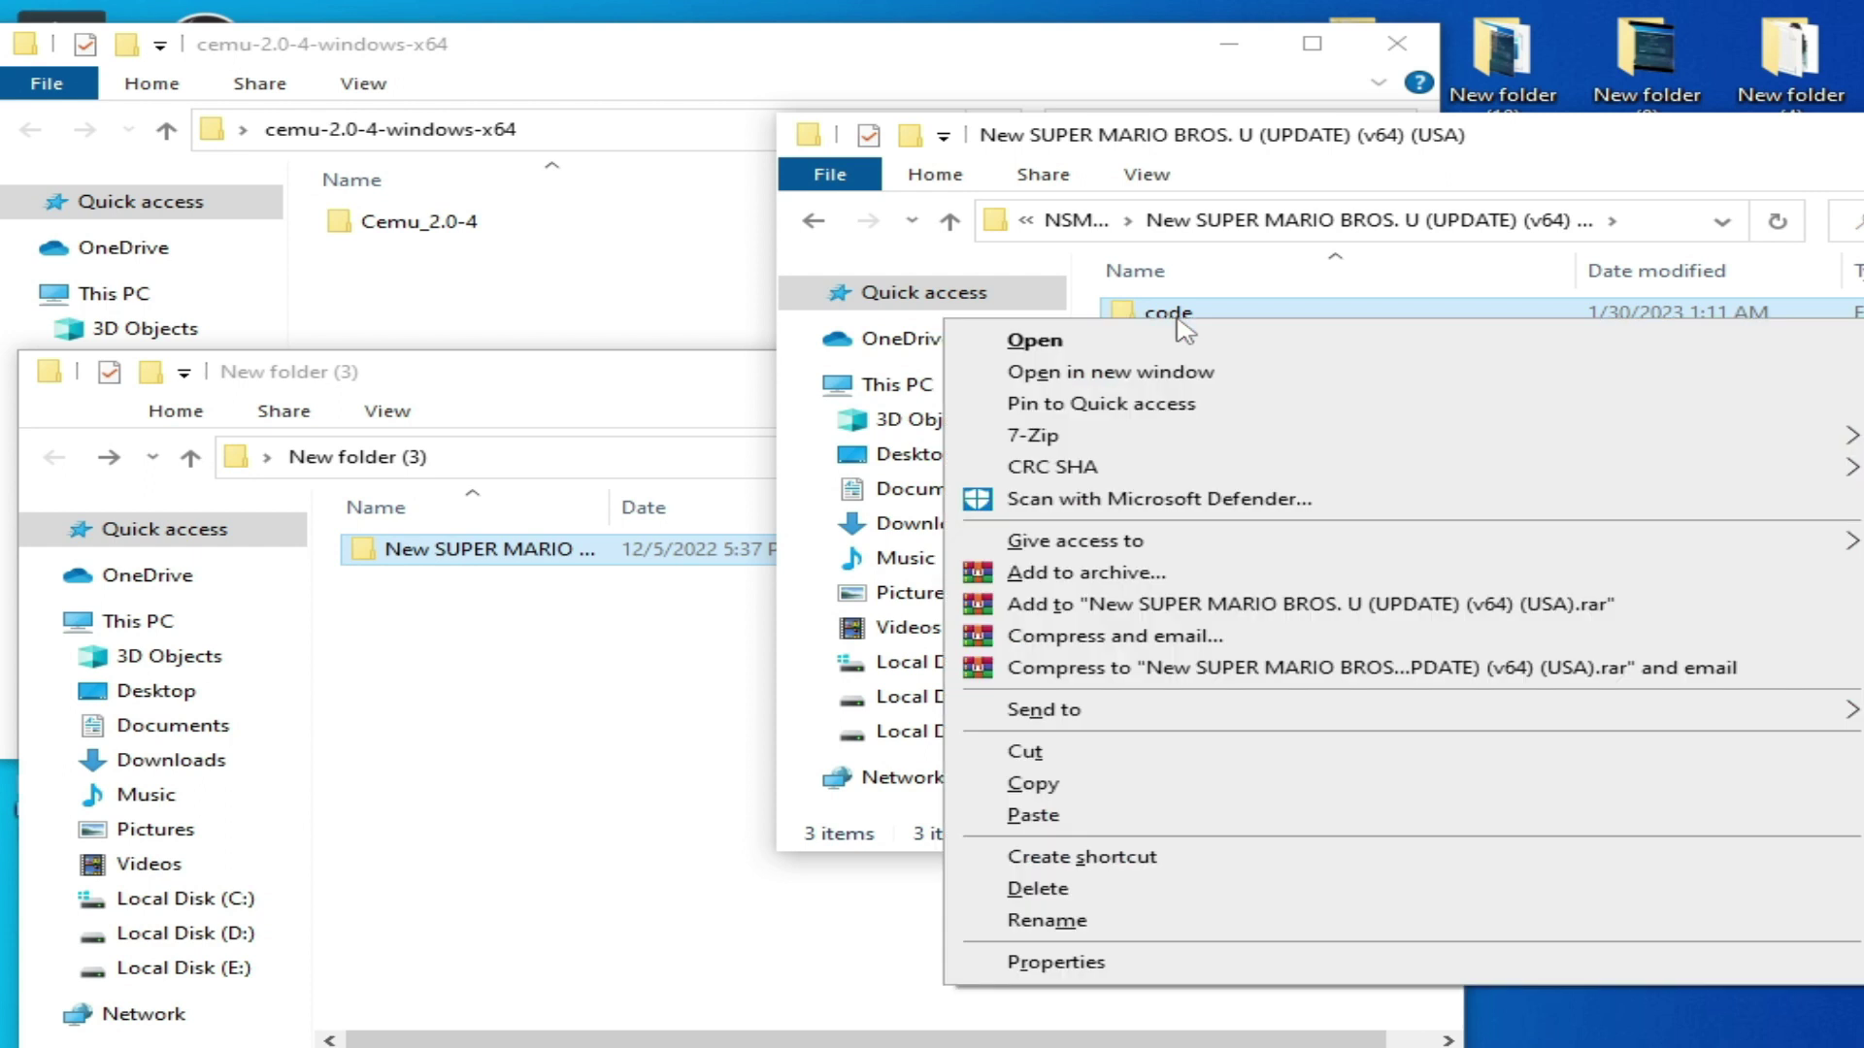
pyautogui.click(1074, 777)
# Paste the copied update folders into the New SUPER MARIO BROS. U USA folder.
pyautogui.doubleClick(537, 550)
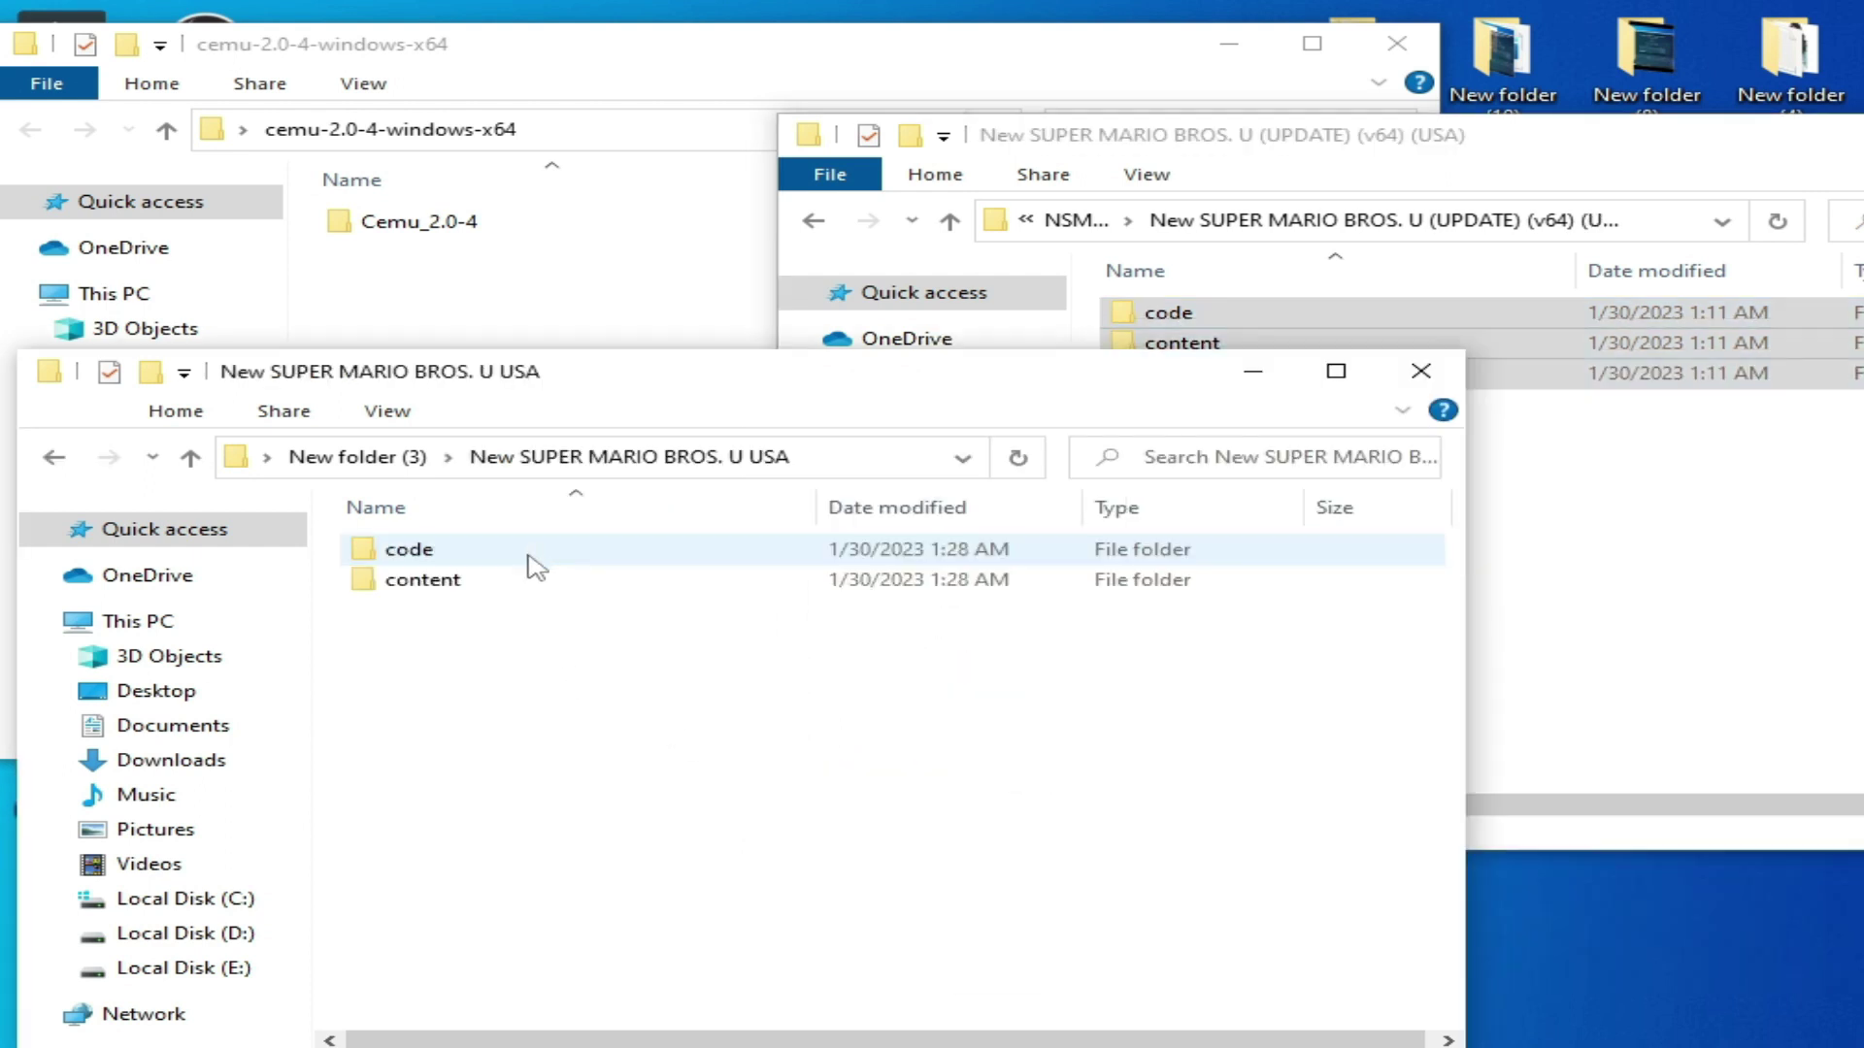
pyautogui.rightClick(540, 674)
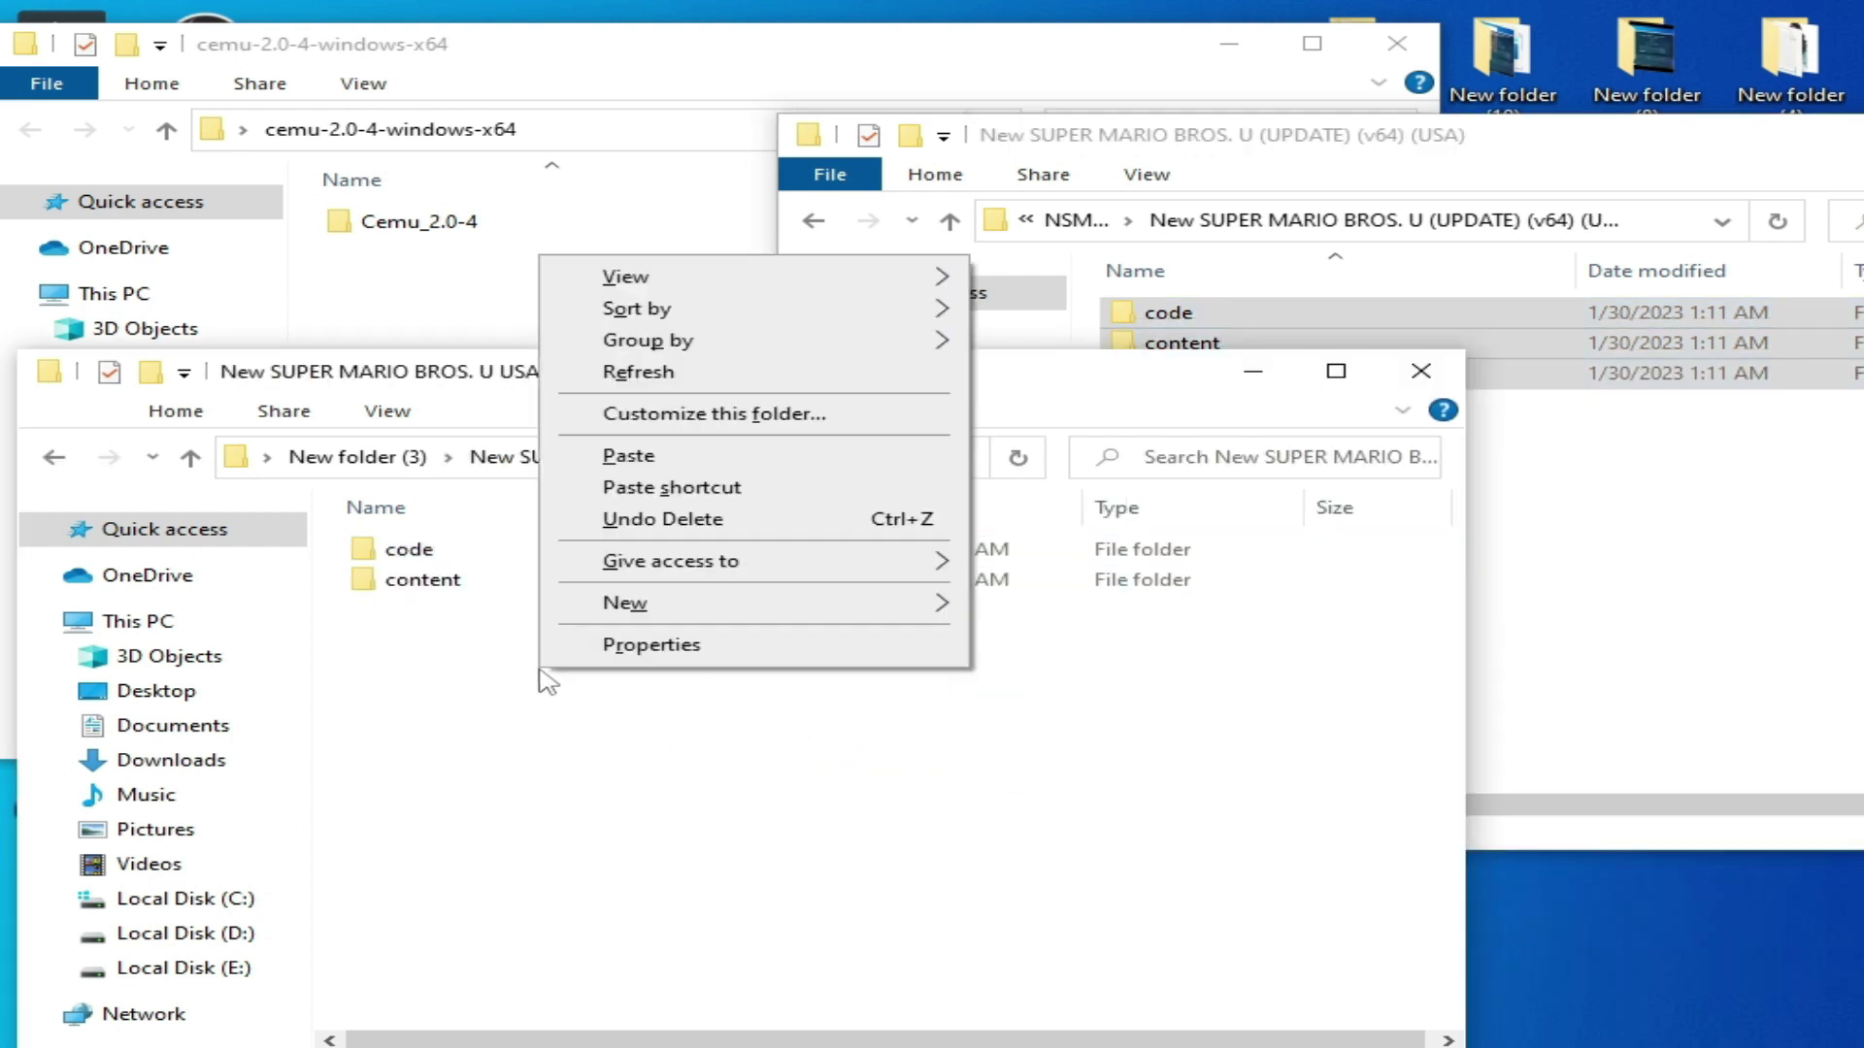
pyautogui.click(660, 464)
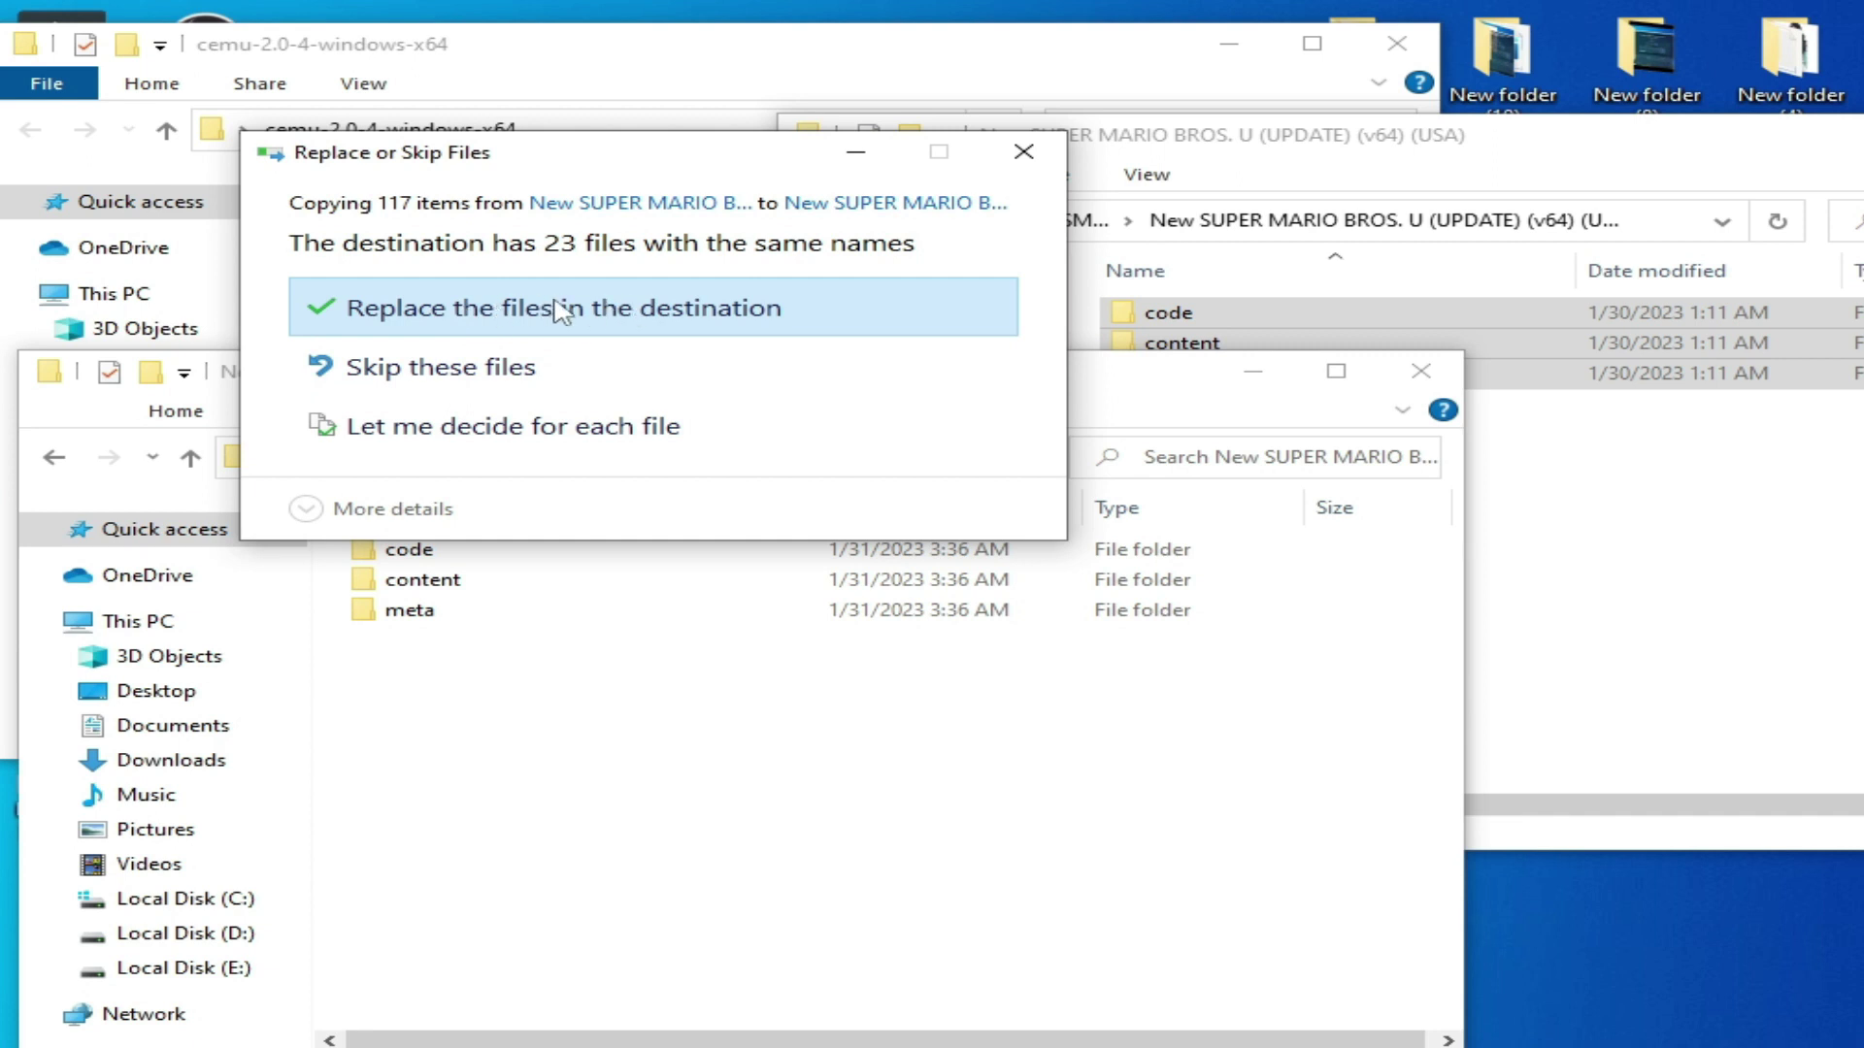
# Replace the 23 duplicate files, then take the update window back to New folder (5).
pyautogui.click(599, 309)
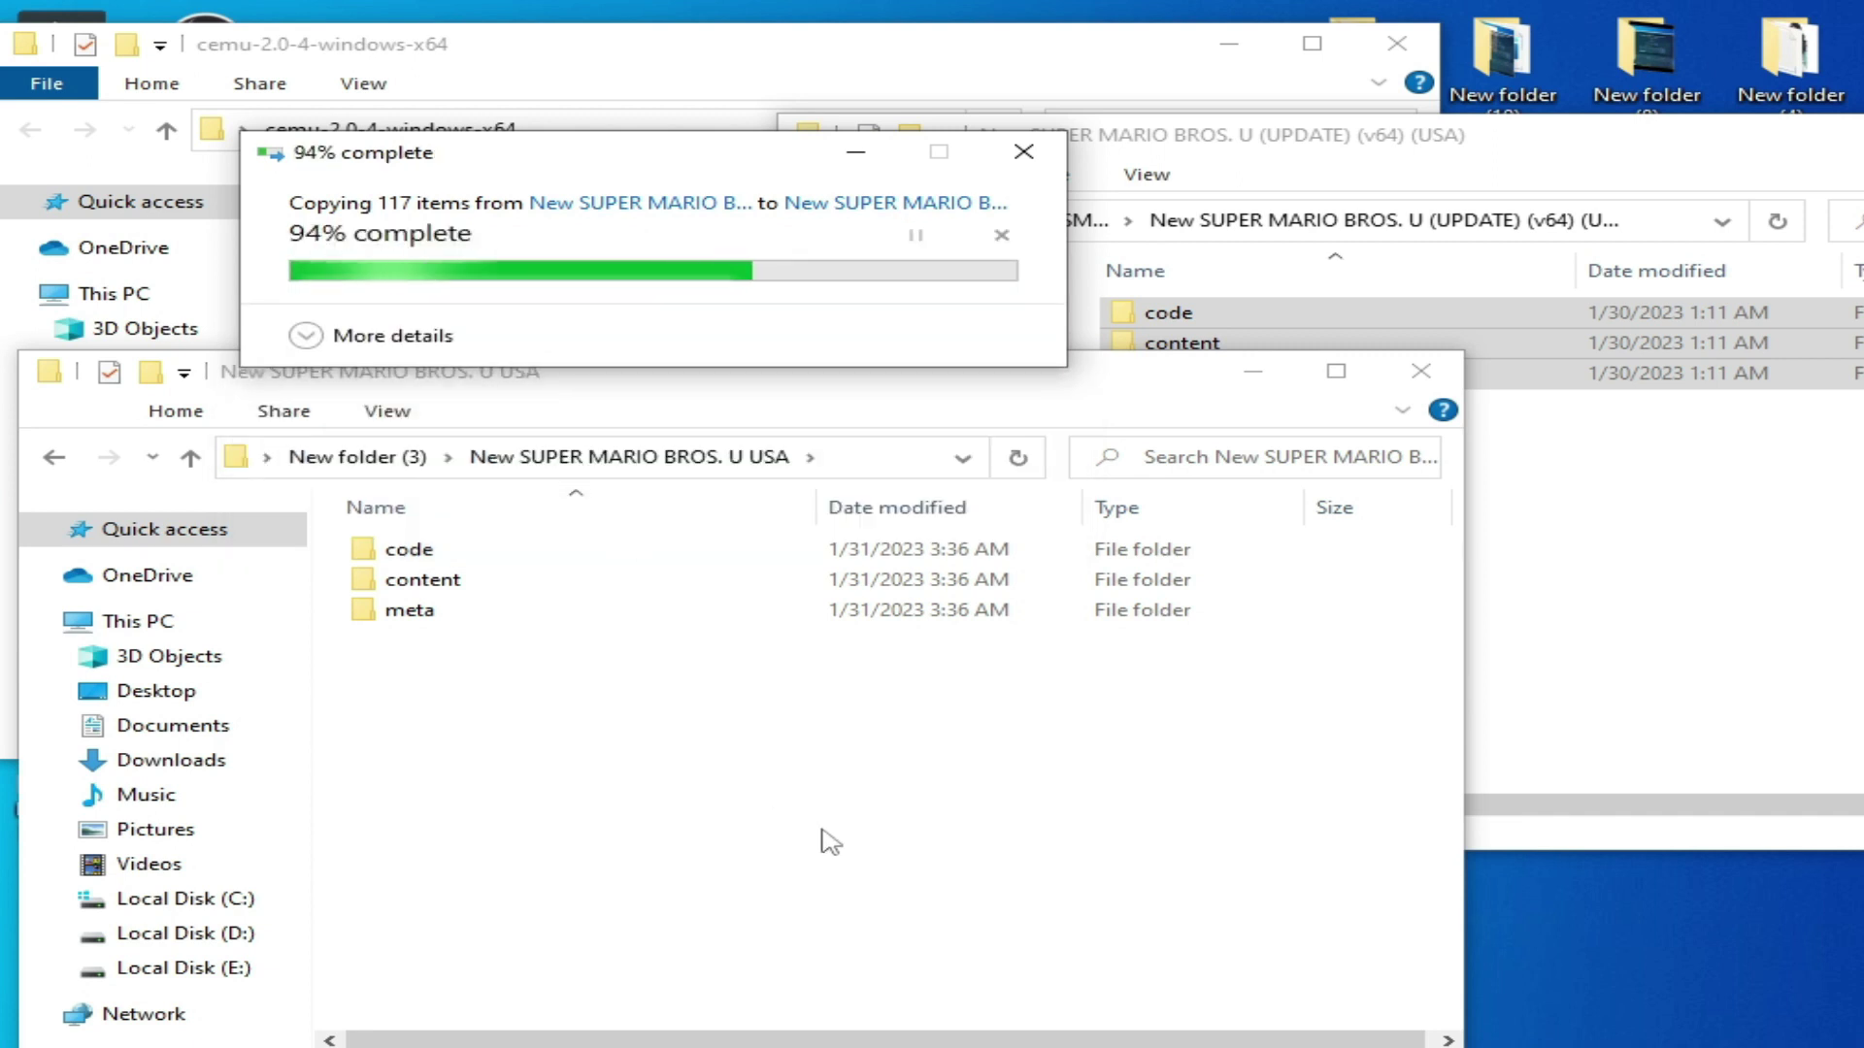
pyautogui.click(753, 775)
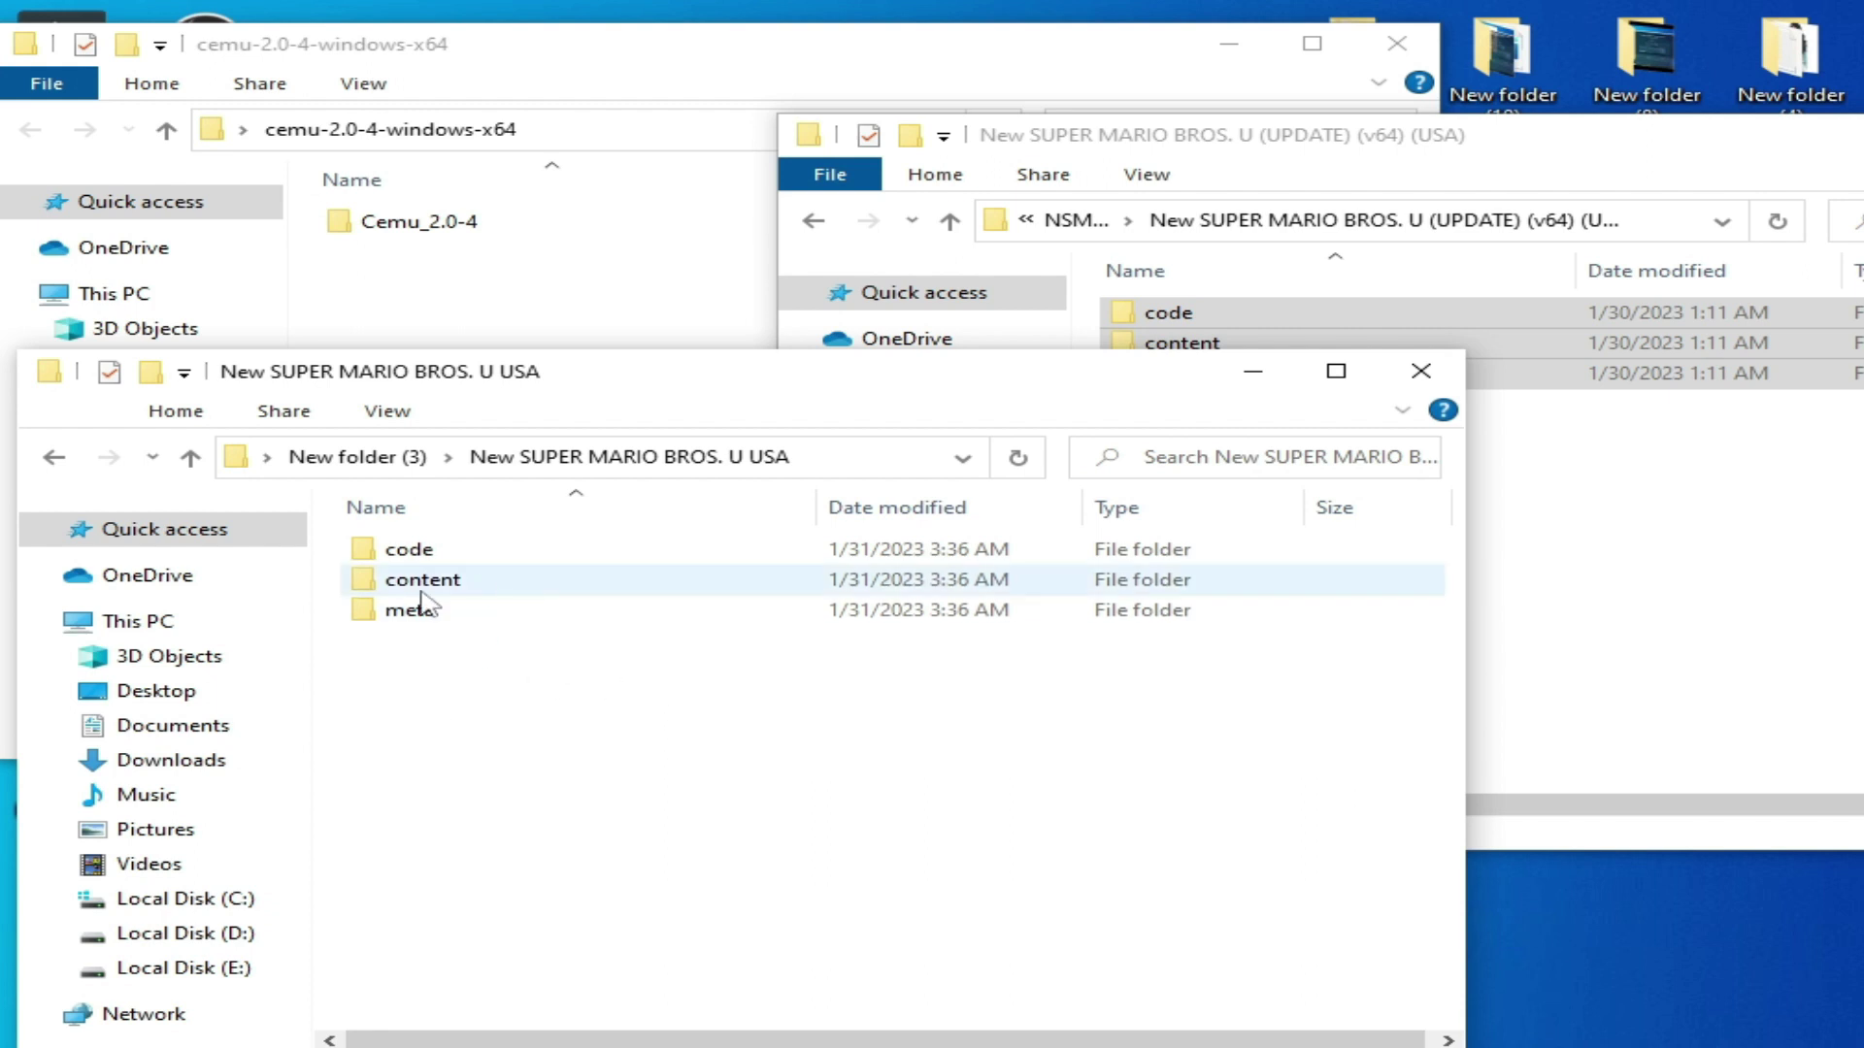
pyautogui.click(1558, 563)
pyautogui.hotkey('alt', 'Left')
pyautogui.hotkey('alt', 'Left')
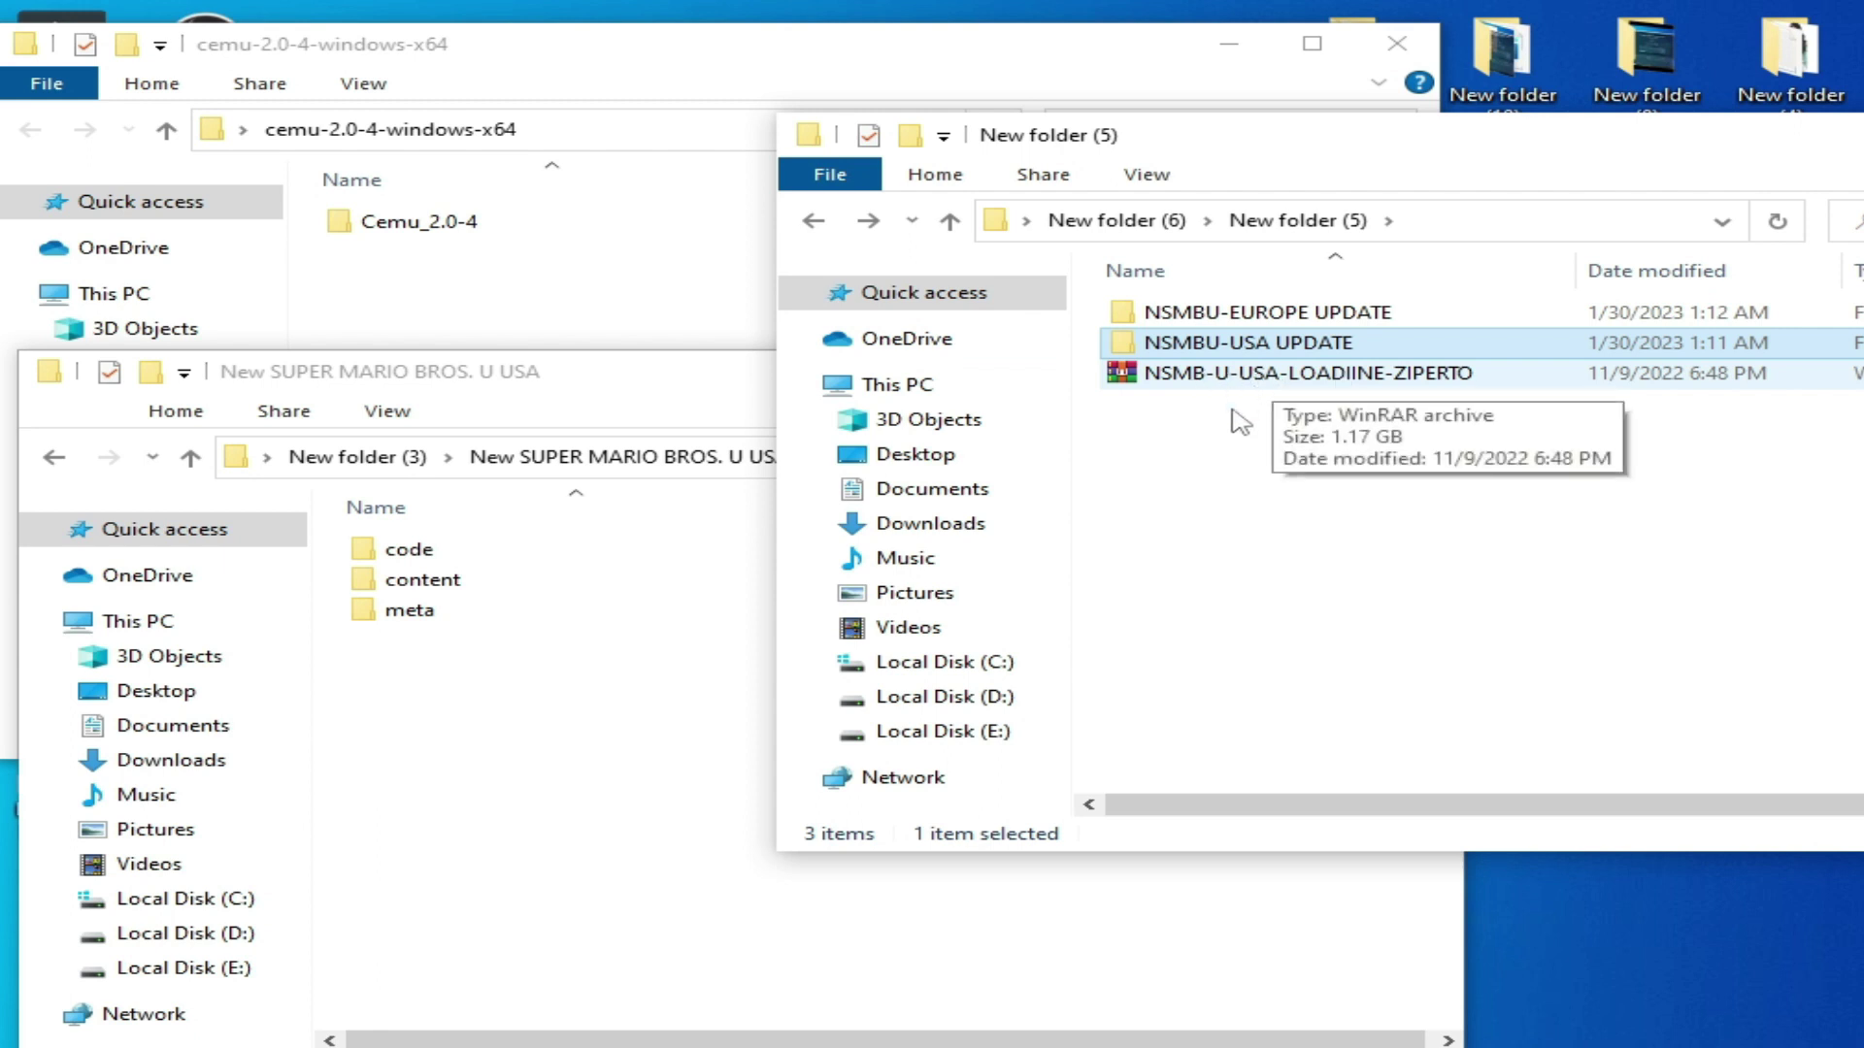
# Extract NSMB-U-USA-LOADIINE-ZIPERTO here and open its New SUPER MARIO BROS. U [ARPE01] folder.
pyautogui.moveTo(1328, 146); pyautogui.dragTo(1111, 178)
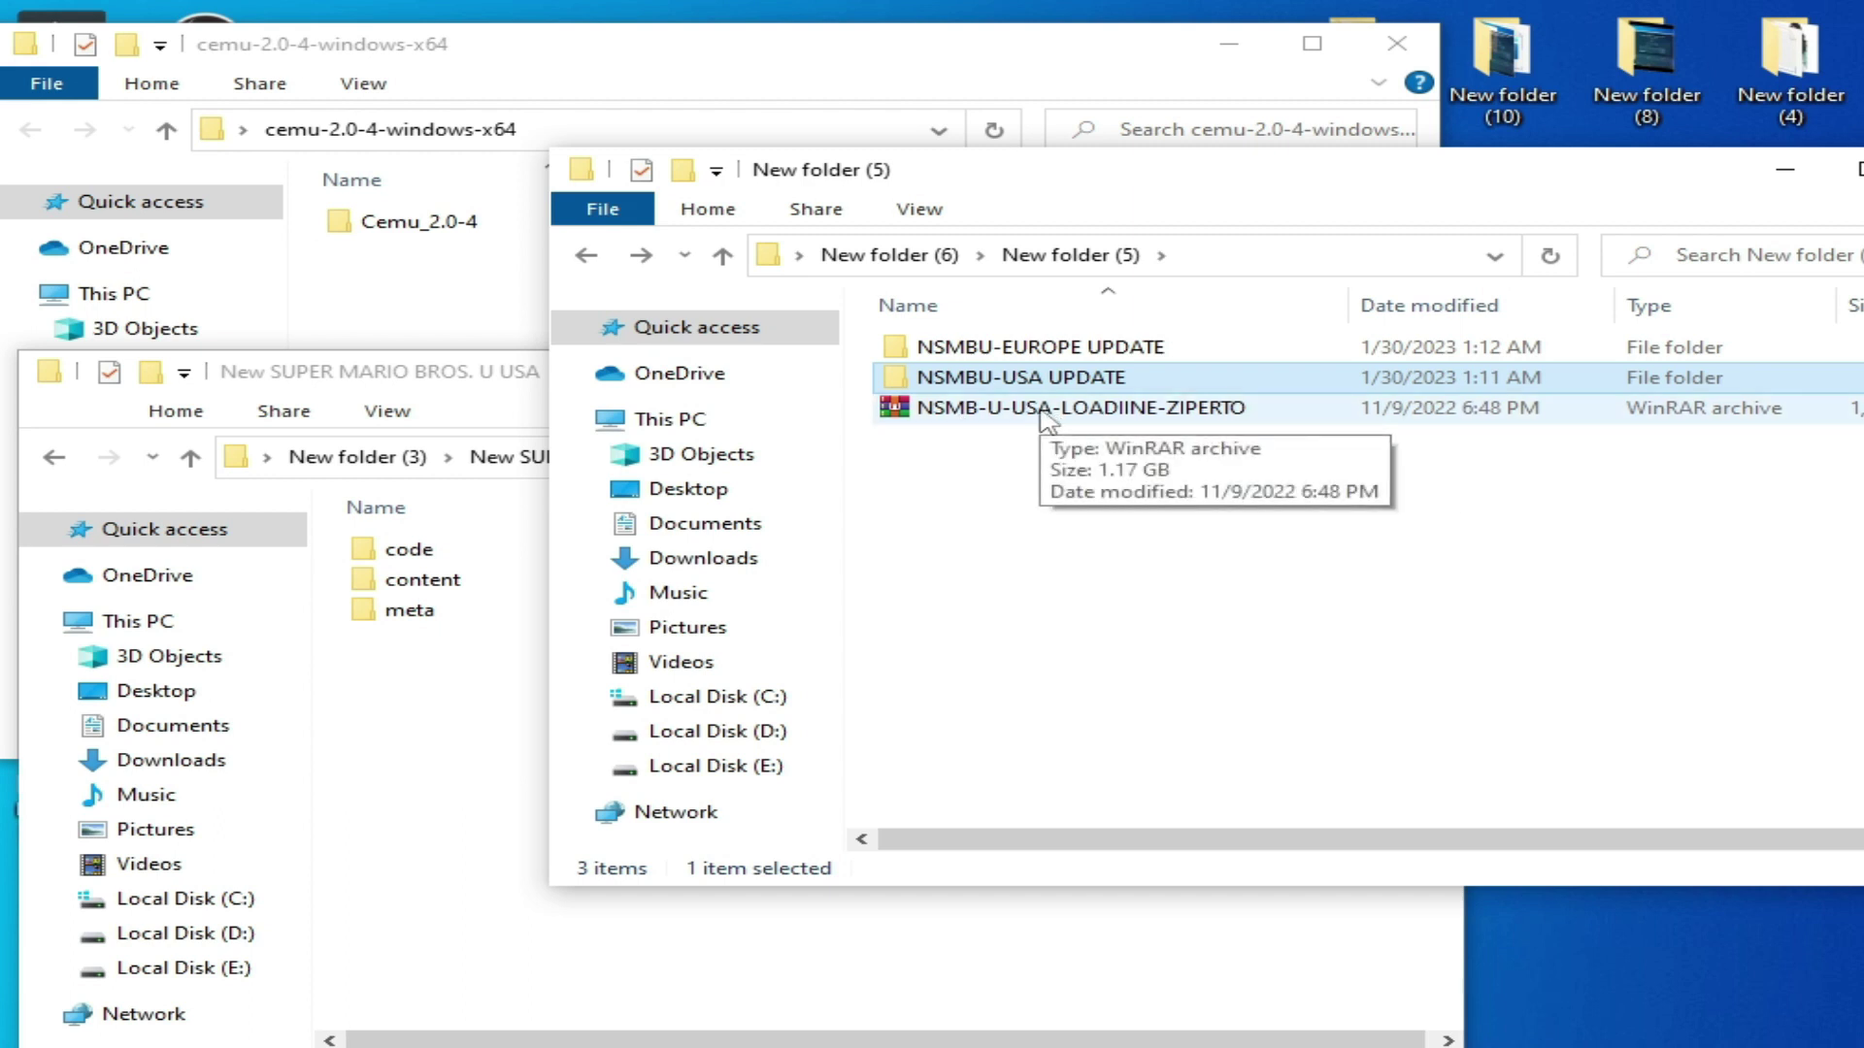
pyautogui.rightClick(990, 420)
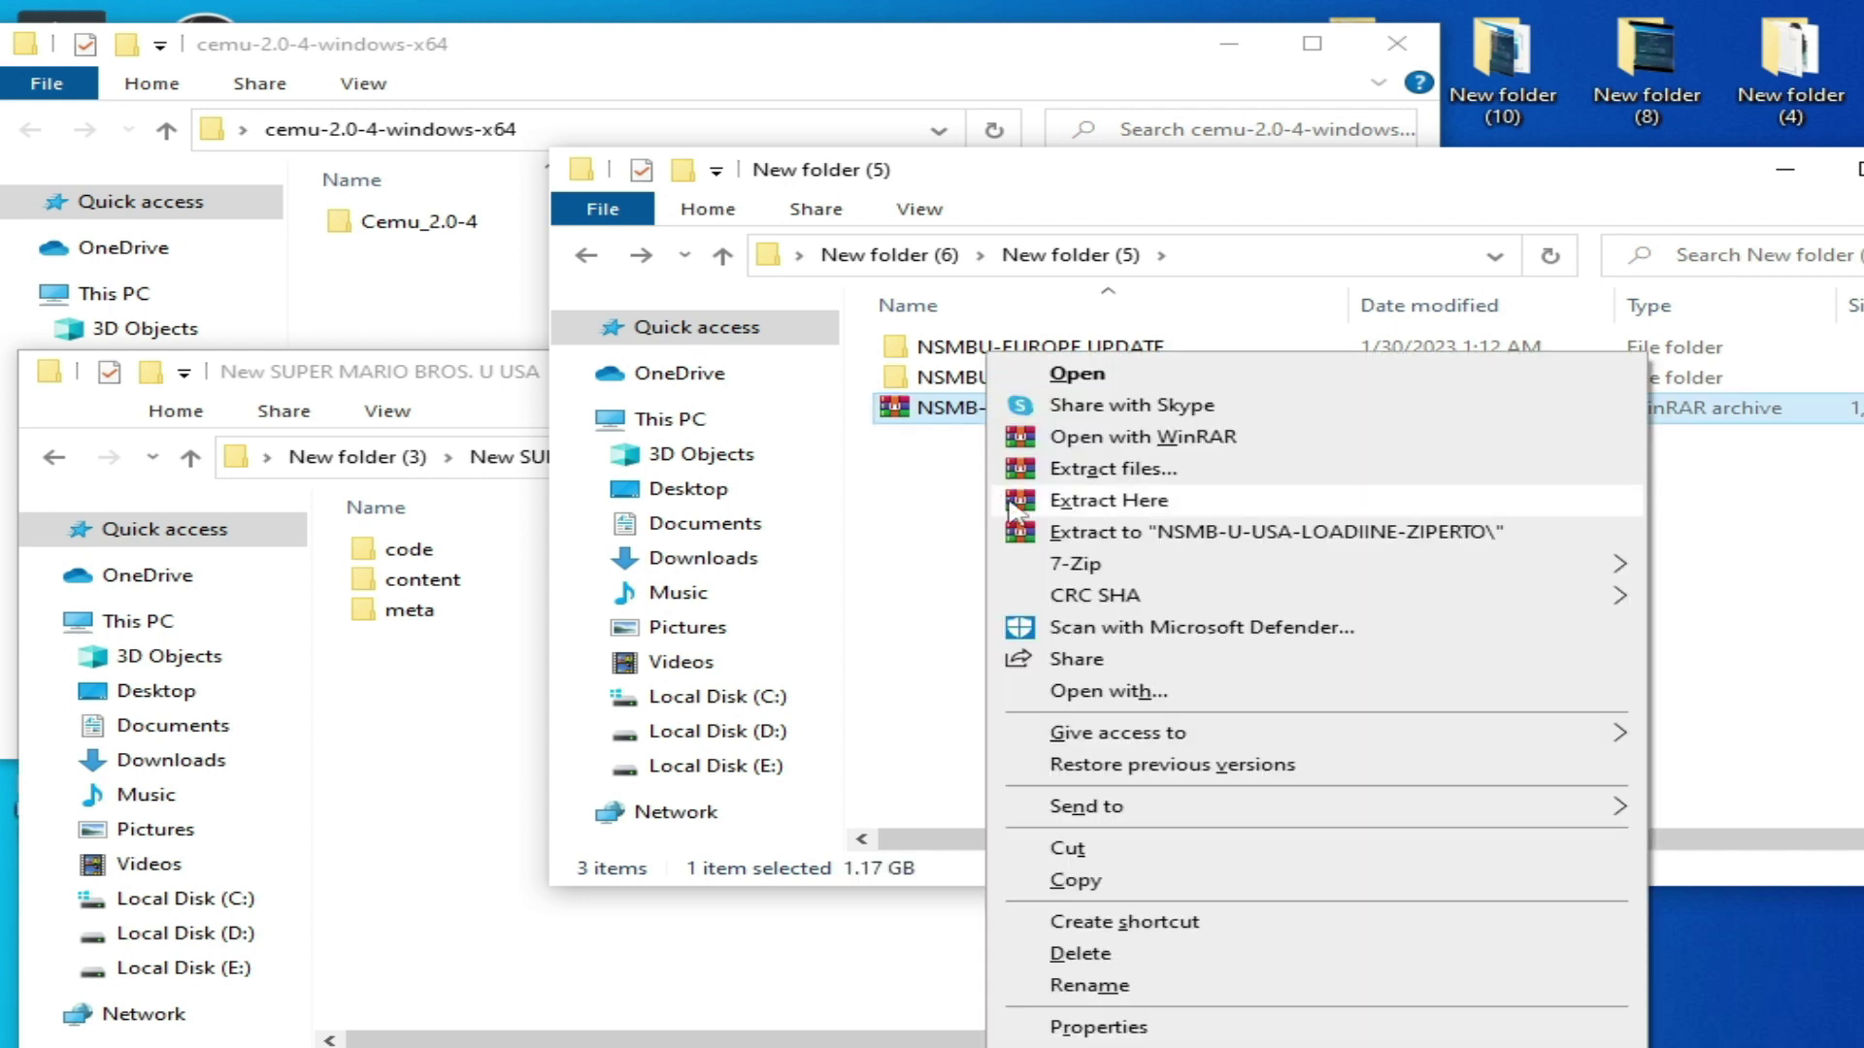
pyautogui.click(1068, 534)
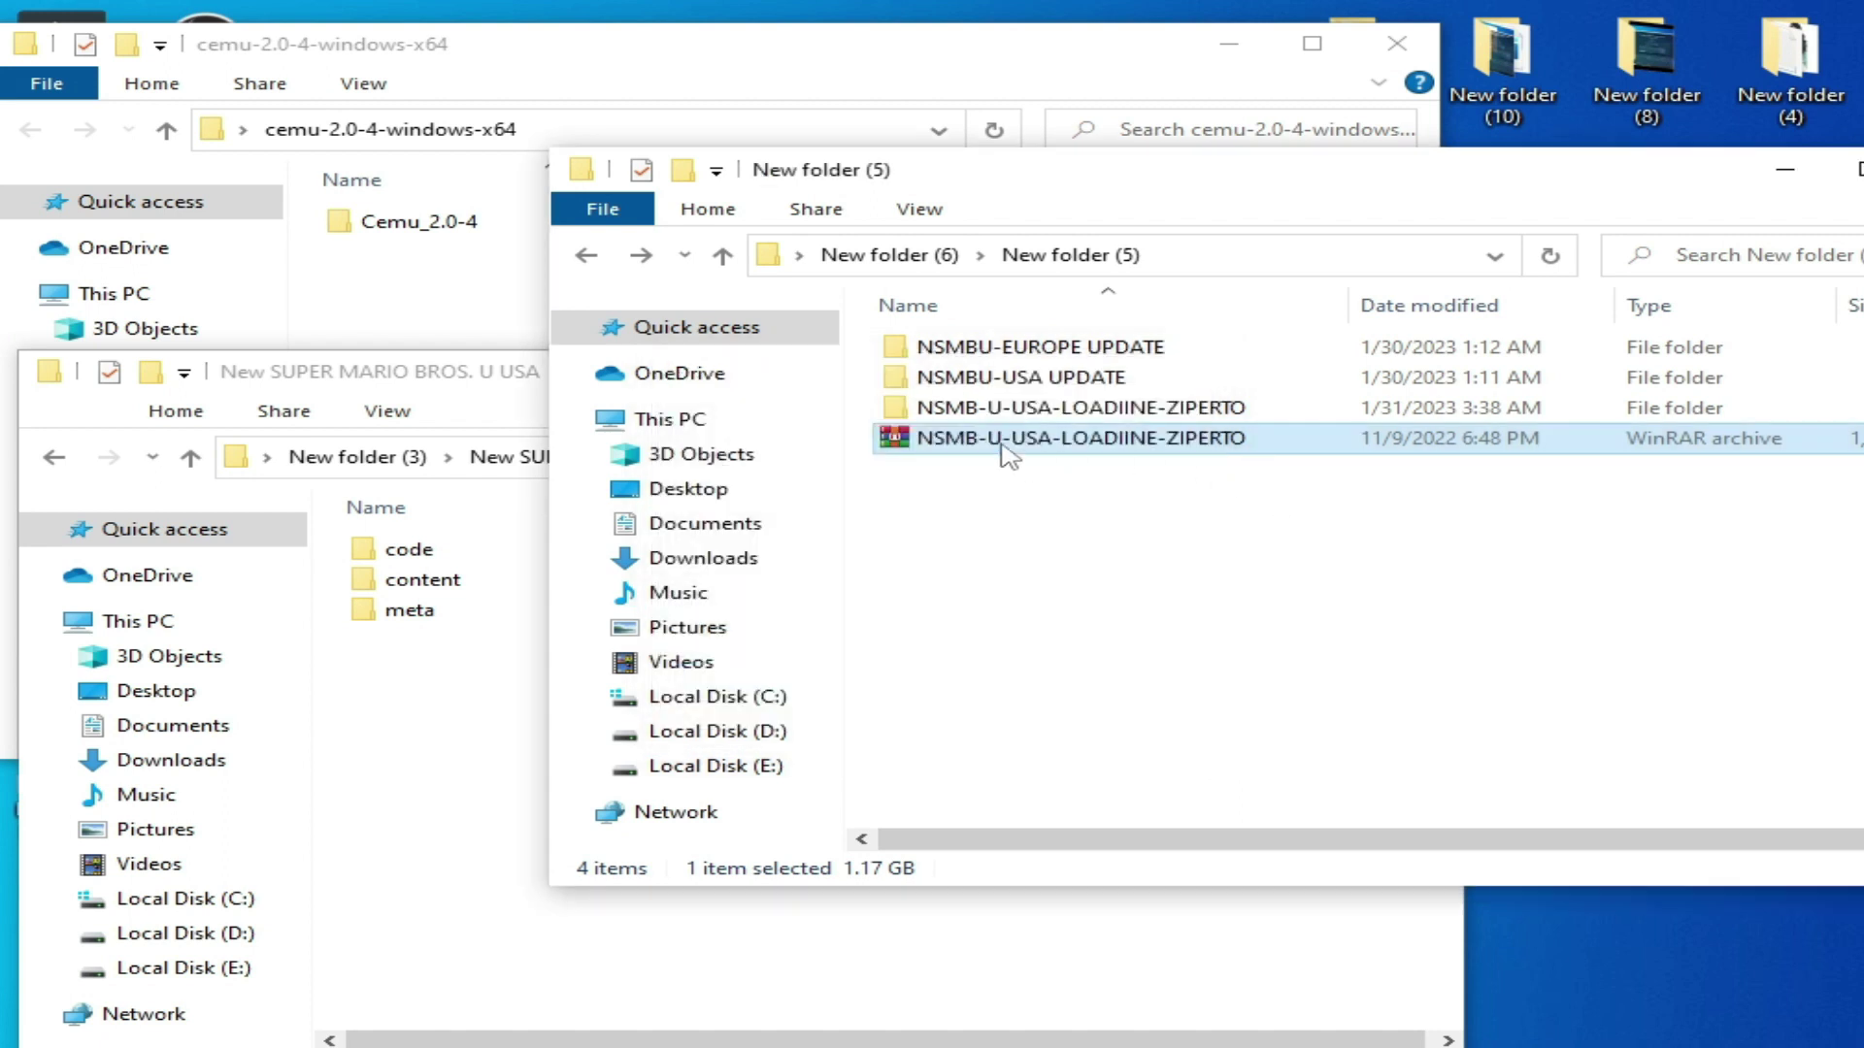
pyautogui.doubleClick(1018, 409)
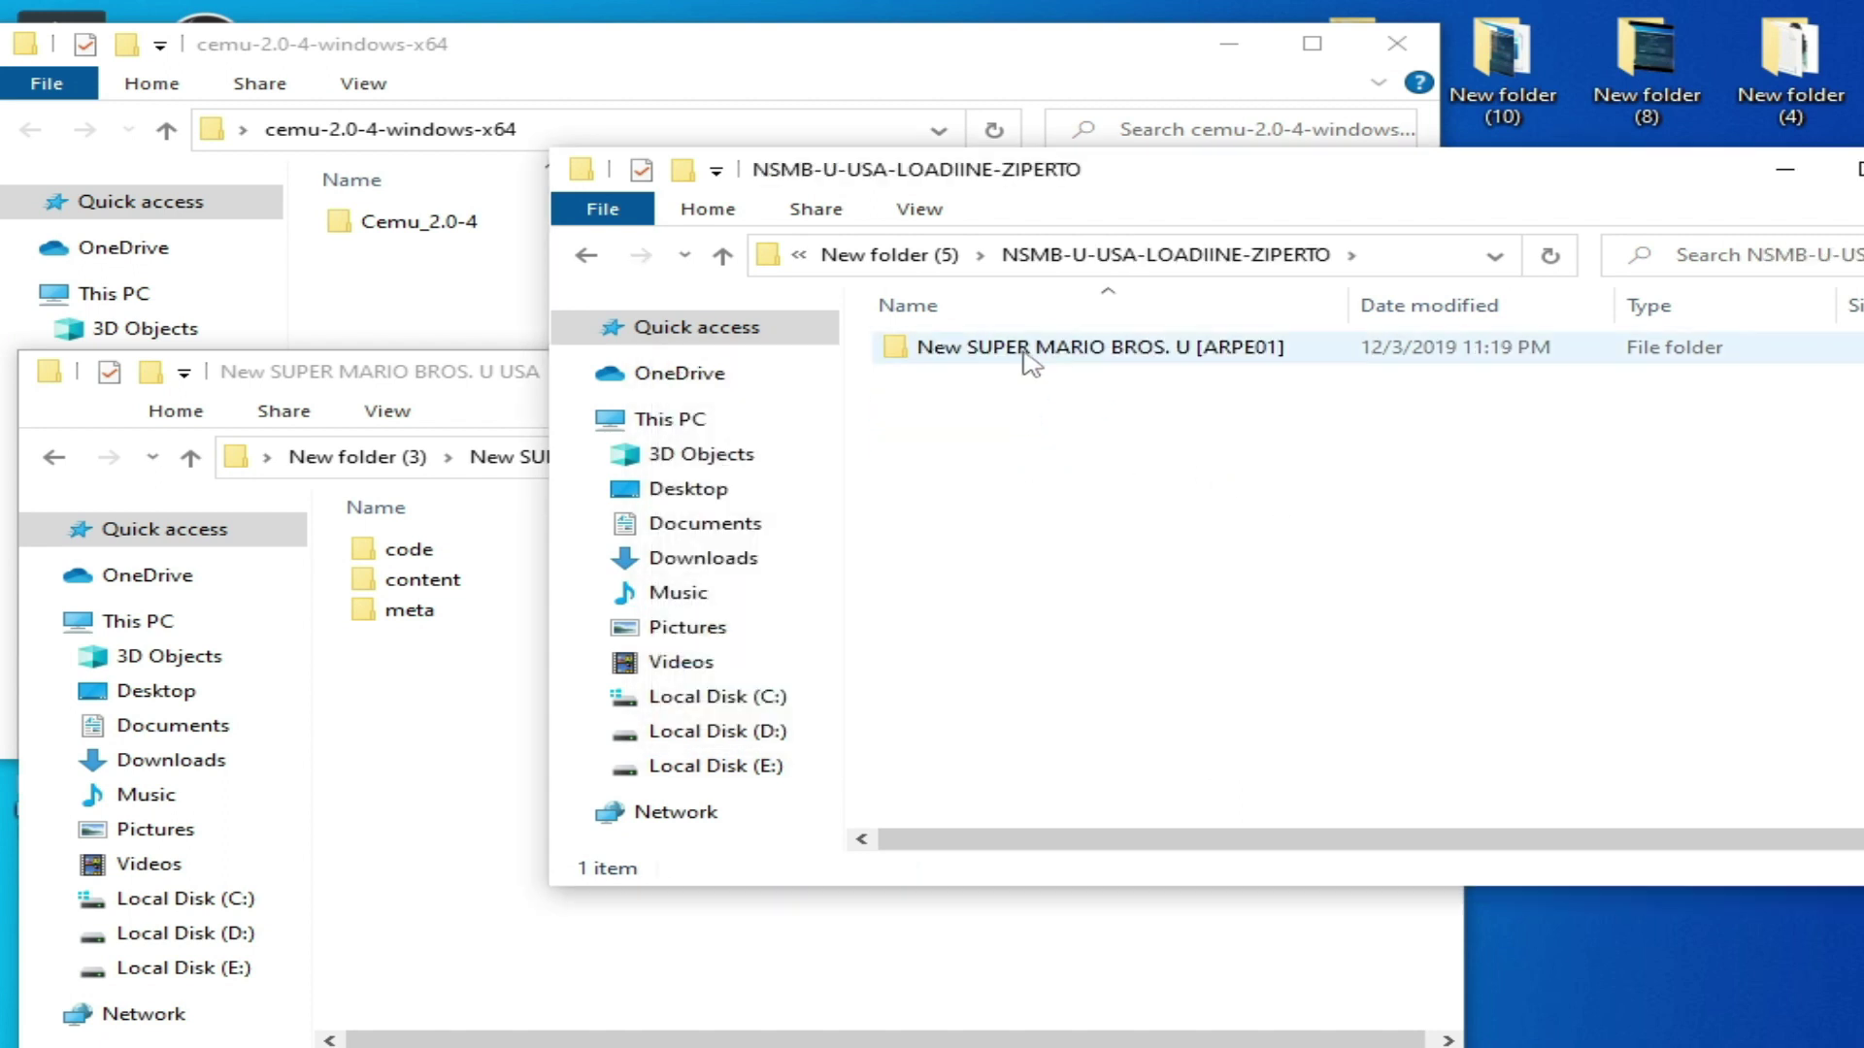
pyautogui.doubleClick(1026, 357)
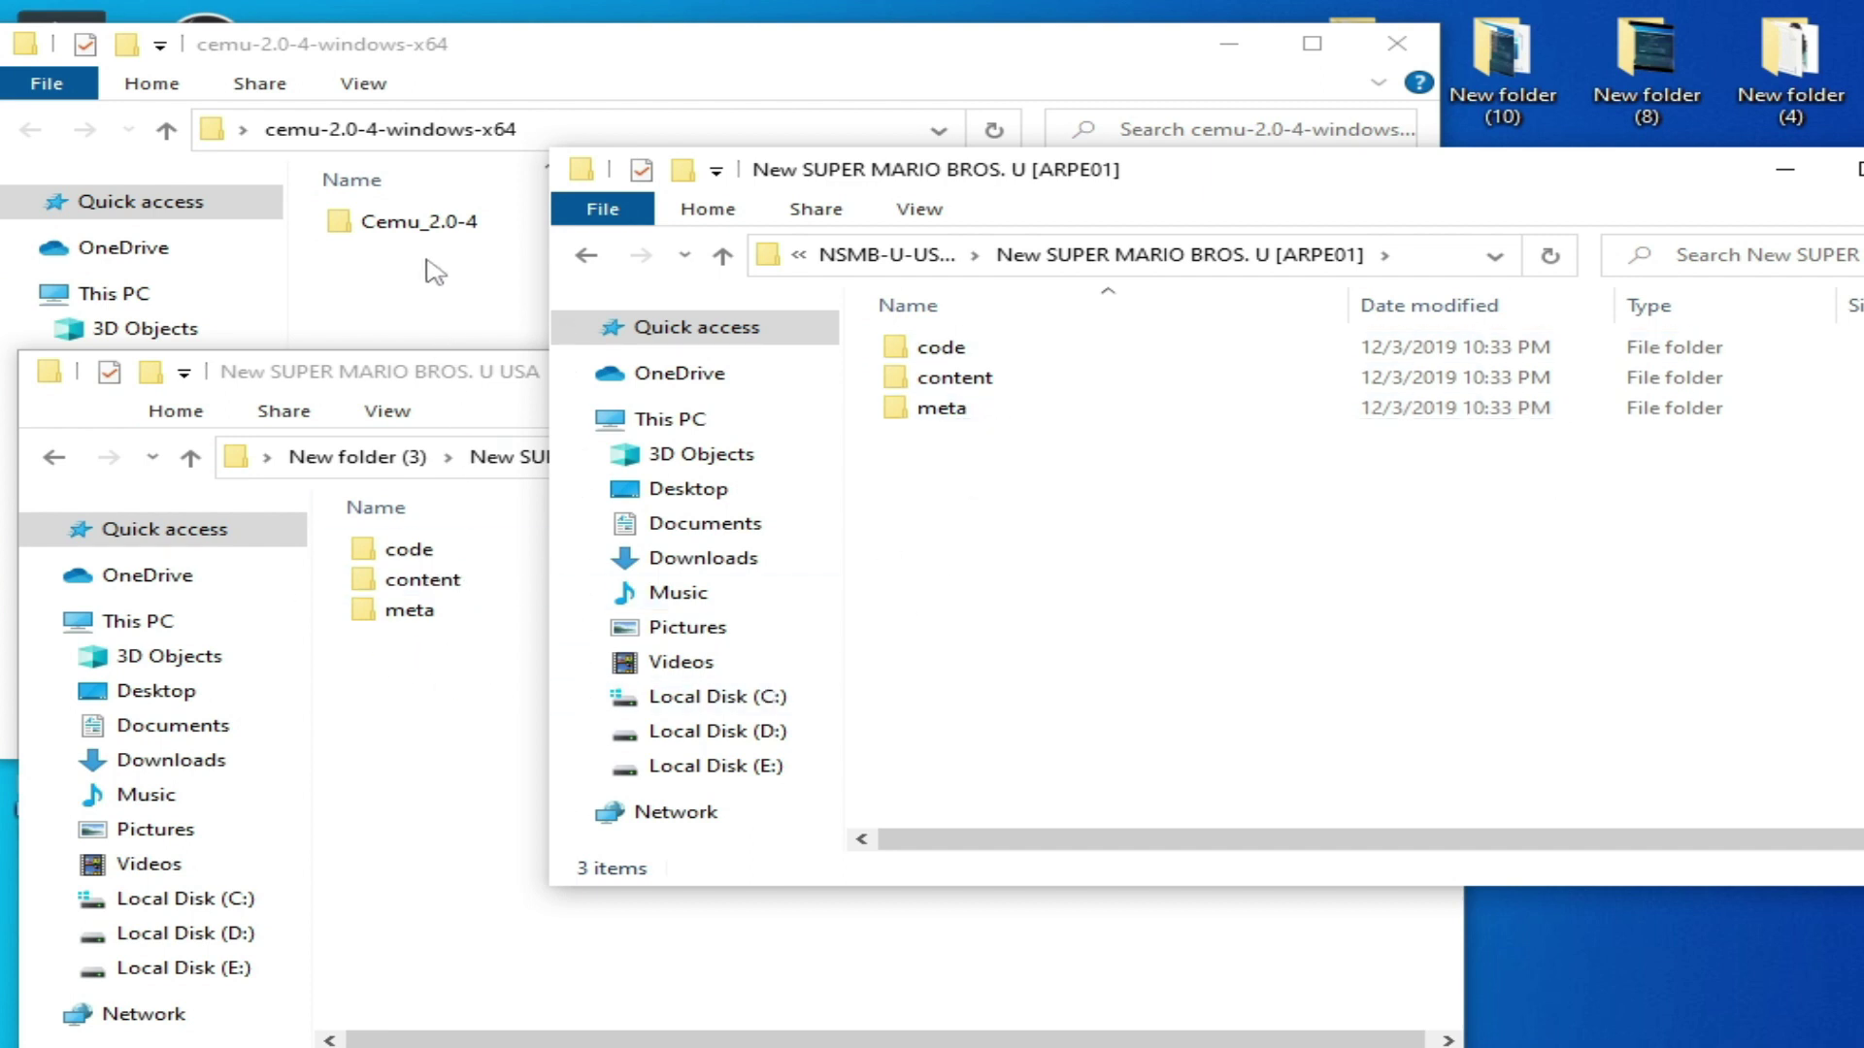
# Run Cemu.exe from the Cemu_2.0-4 folder and switch between it and the New SUPER MARIO BROS. U window.
pyautogui.doubleClick(414, 225)
pyautogui.click(406, 441)
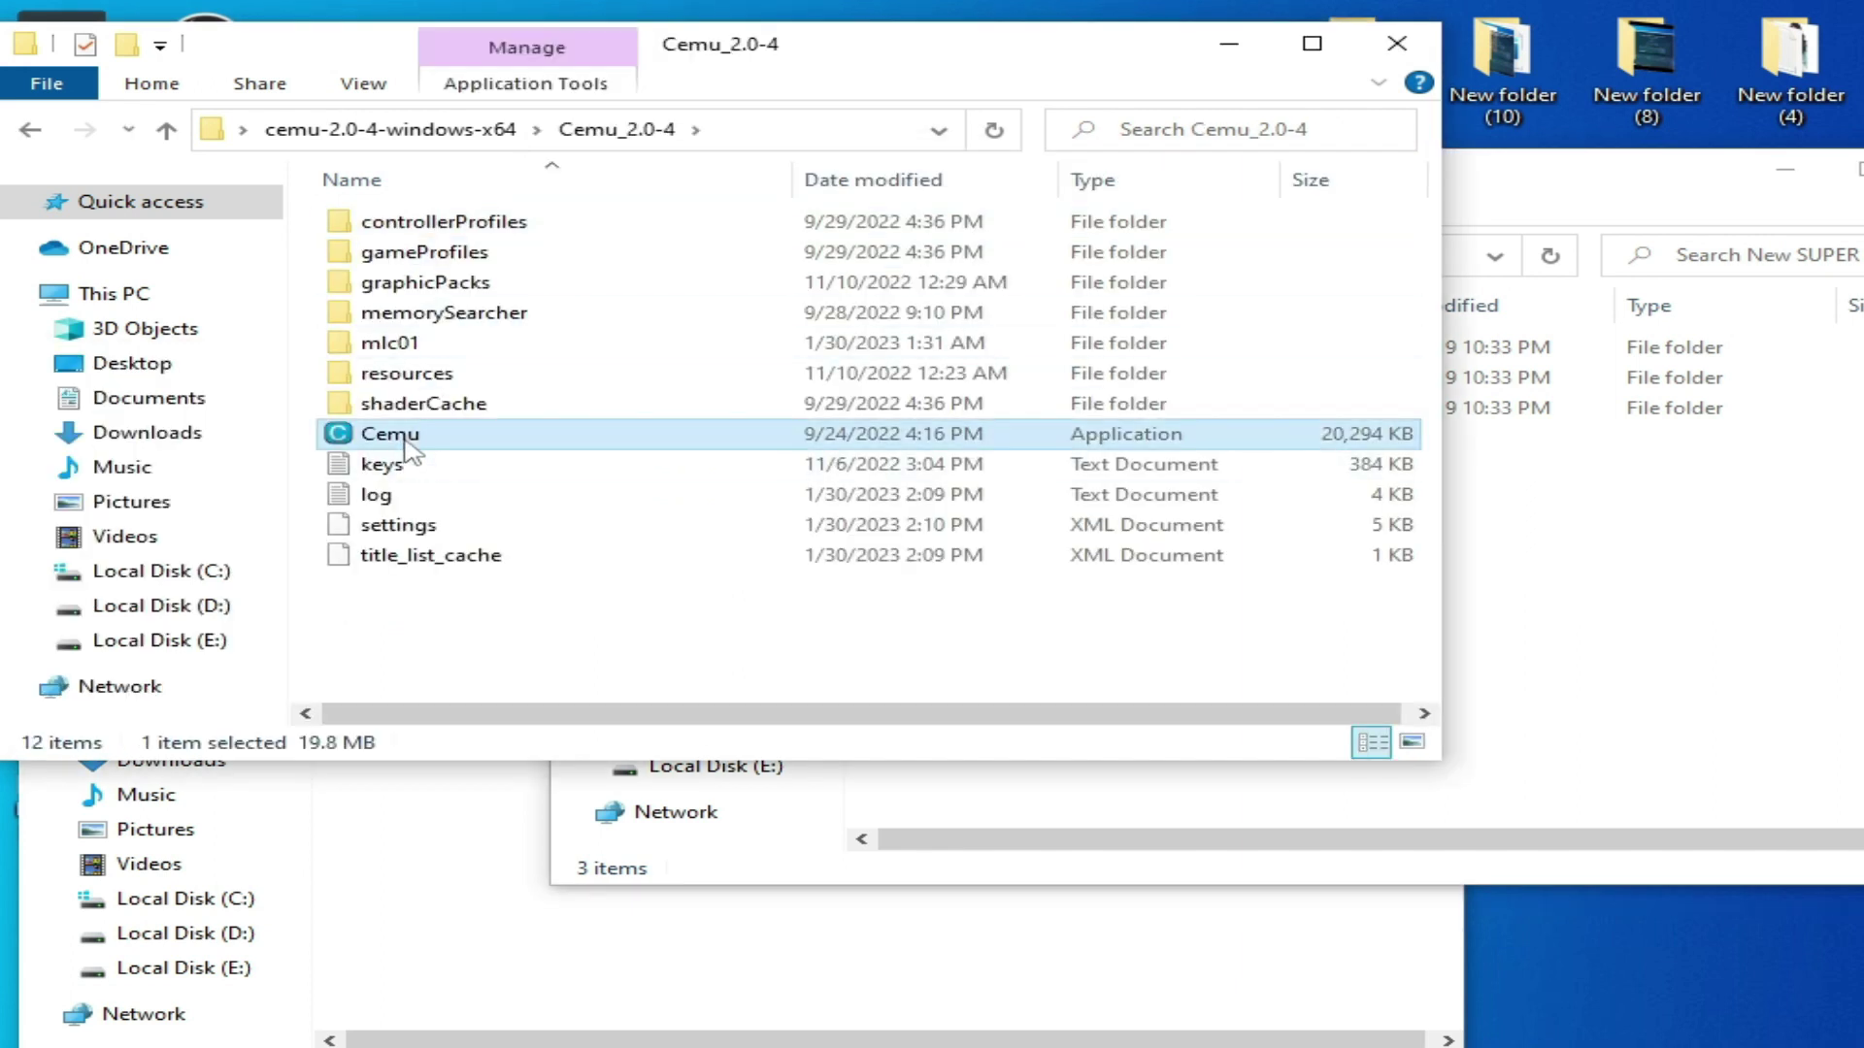
pyautogui.click(482, 856)
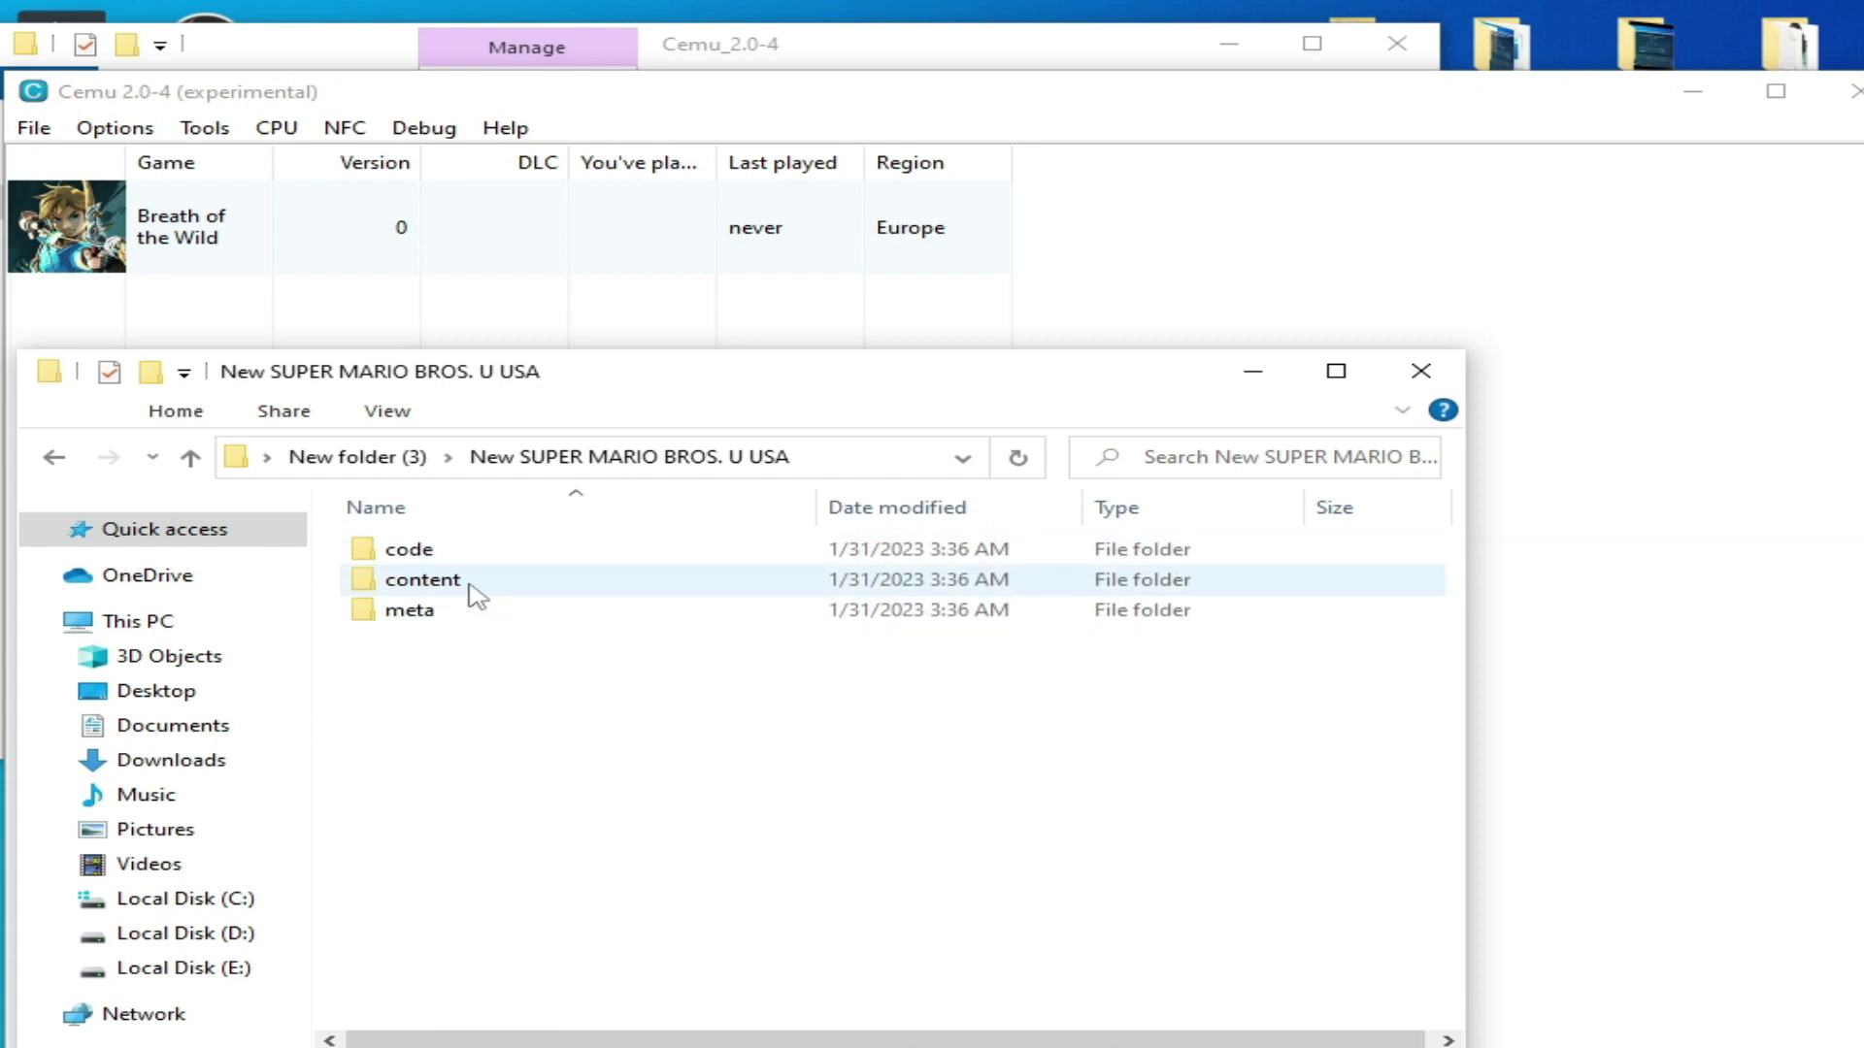
pyautogui.click(39, 130)
# Load red-pro2.rpx from New folder (3)'s New SUPER MARIO BROS. U USA code folder and dismiss the mount error.
pyautogui.click(70, 163)
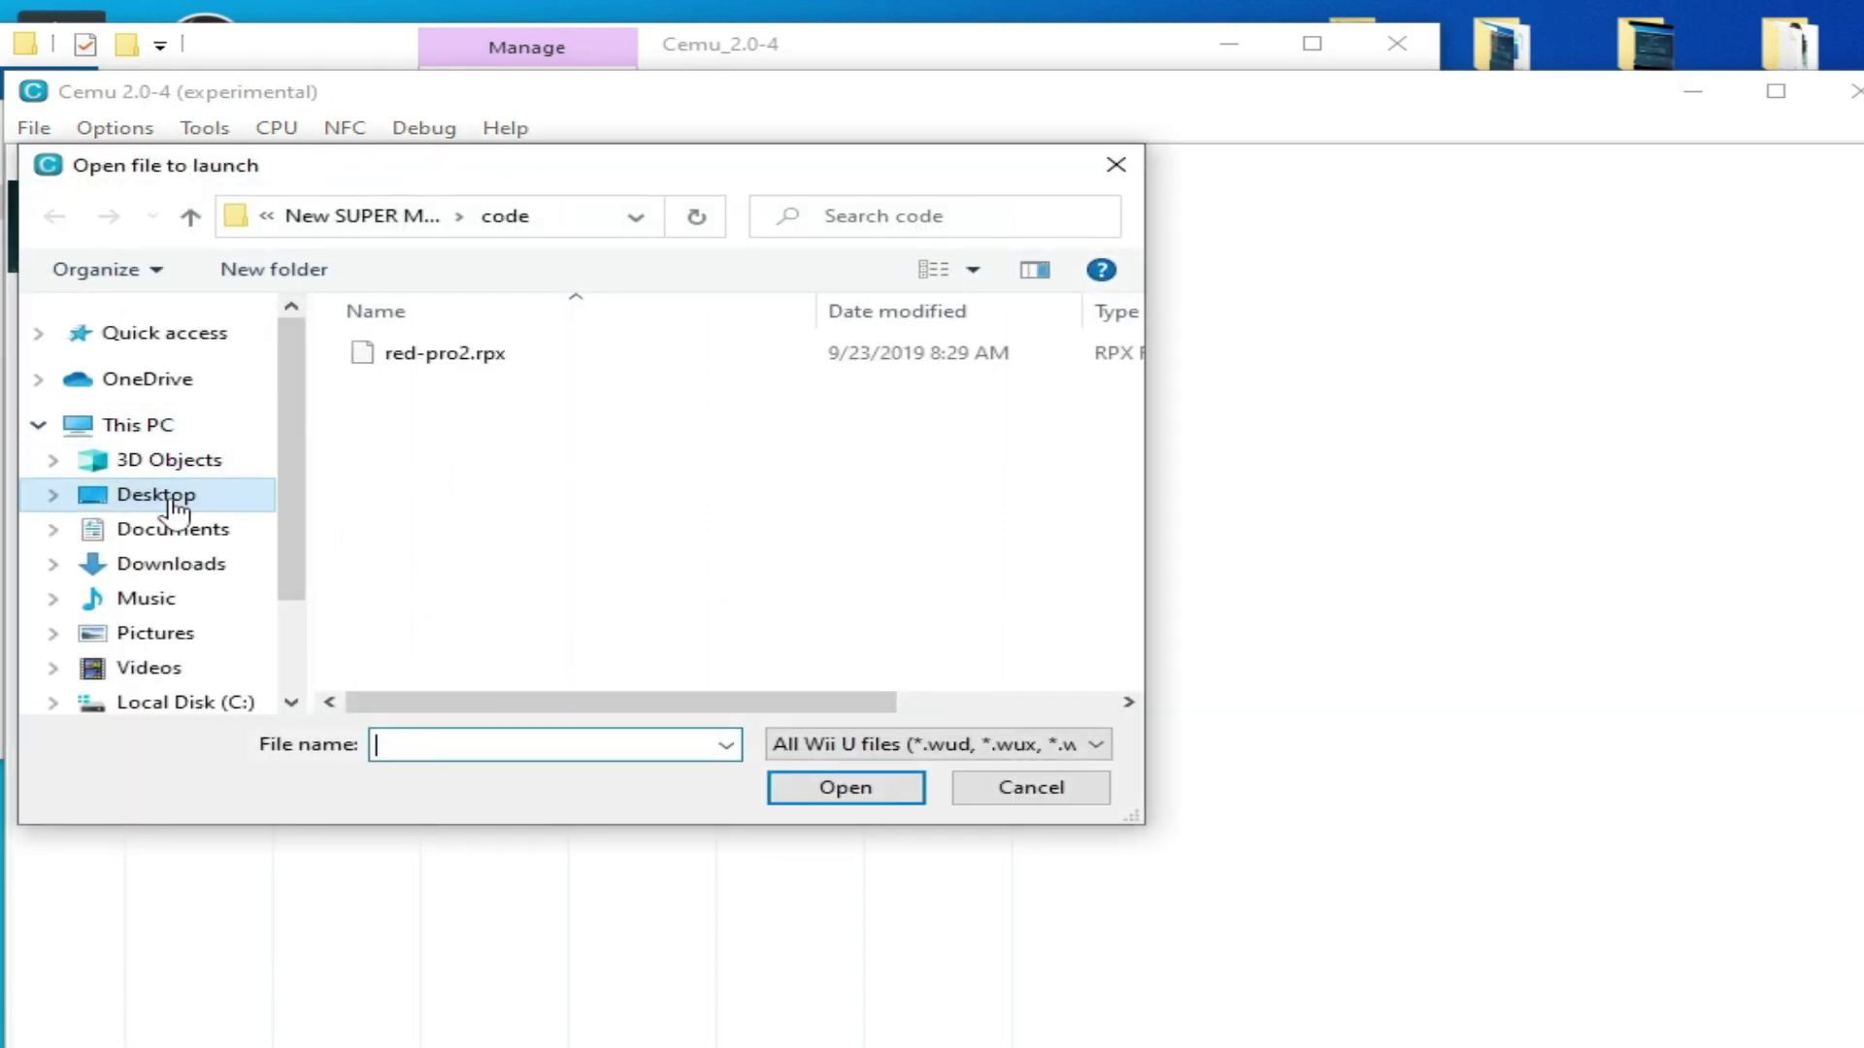
pyautogui.click(175, 497)
pyautogui.doubleClick(613, 532)
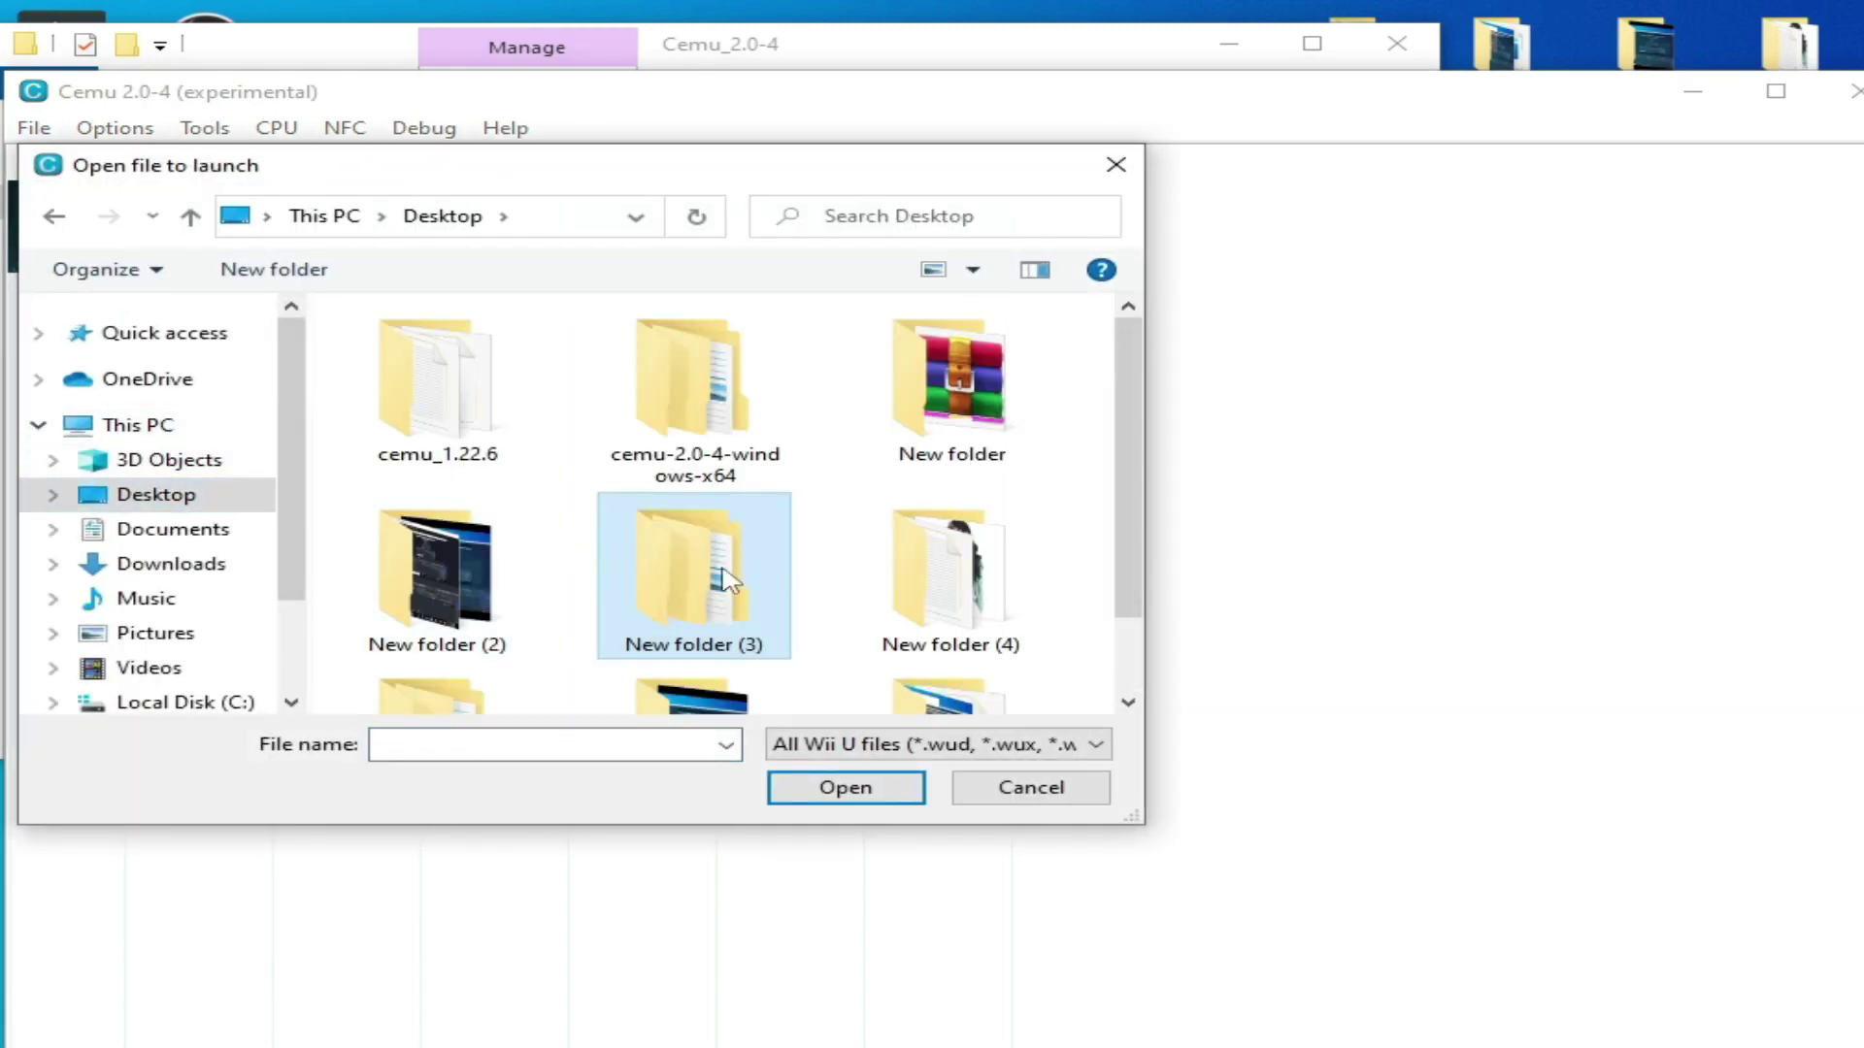
pyautogui.doubleClick(414, 418)
pyautogui.doubleClick(421, 364)
pyautogui.click(439, 362)
pyautogui.doubleClick(439, 362)
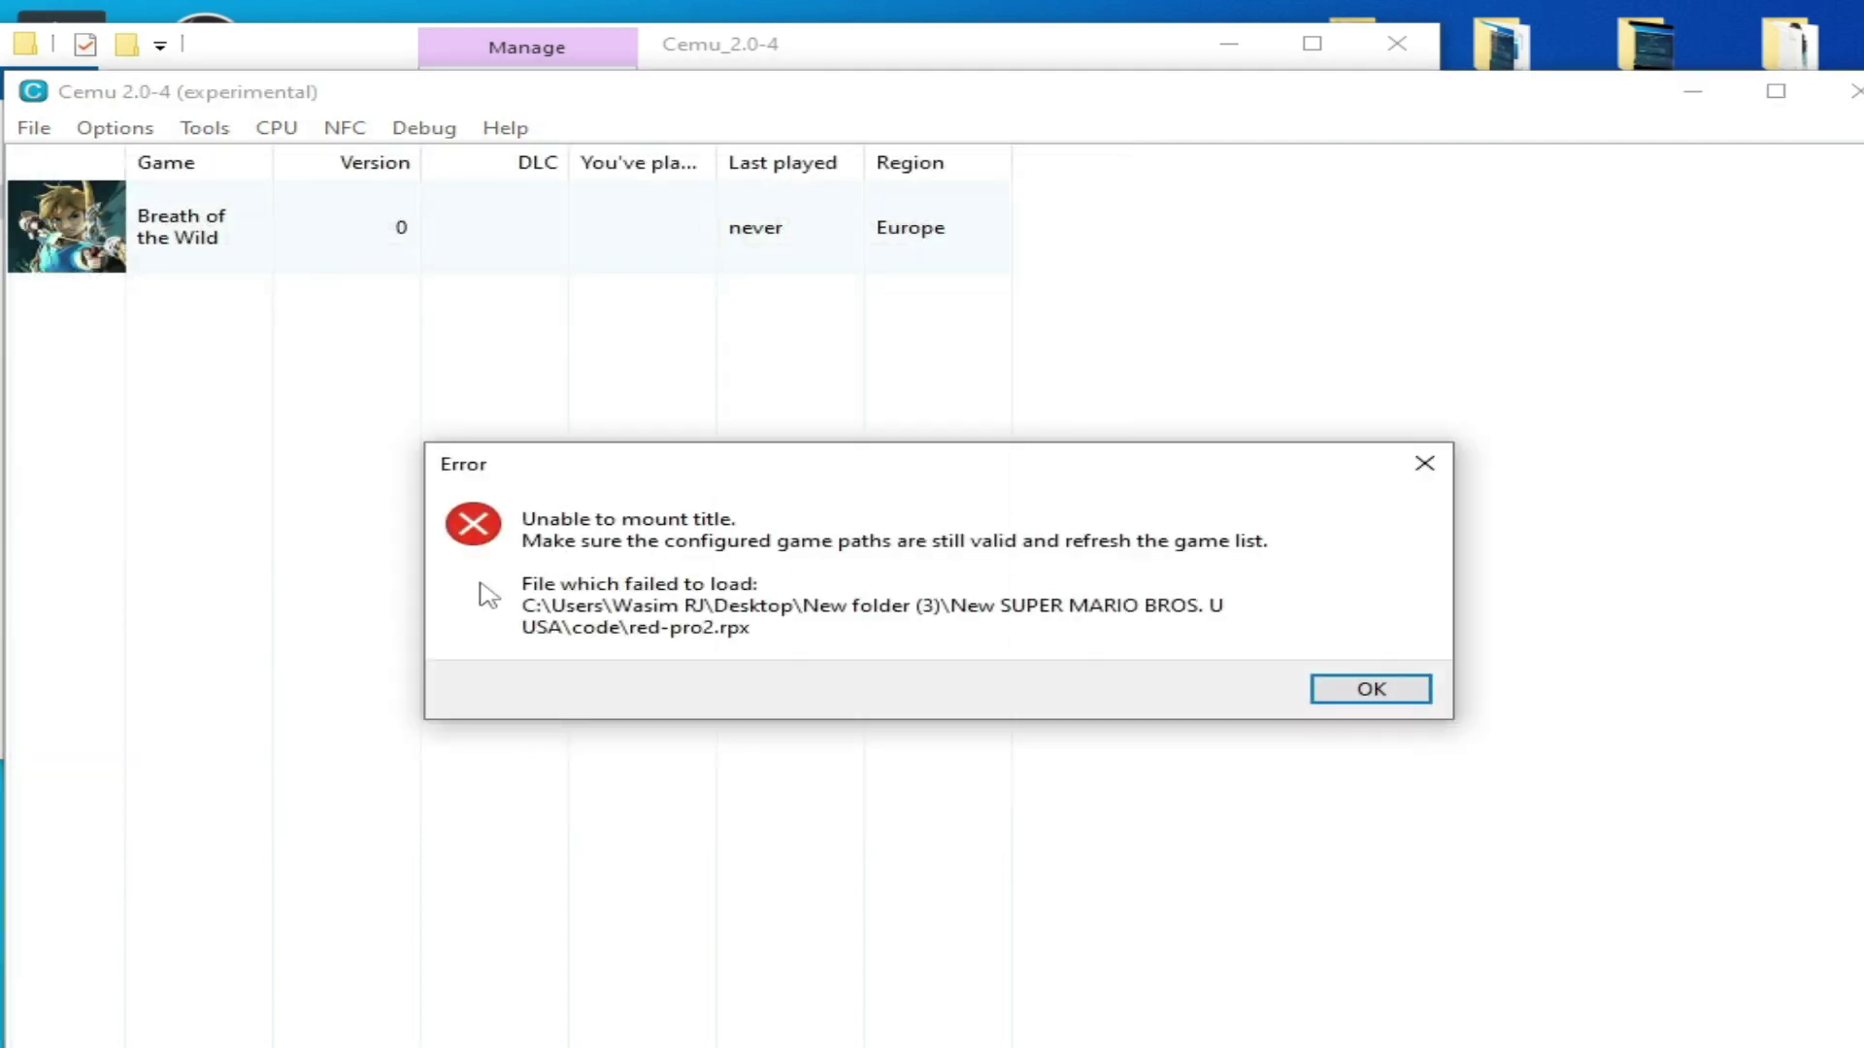
pyautogui.click(1401, 694)
# Load red-pro2.rpx from NSMB-U-USA-LOADIINE-ZIPERTO's New SUPER MARIO BROS. U [ARPE01] code folder.
pyautogui.click(36, 128)
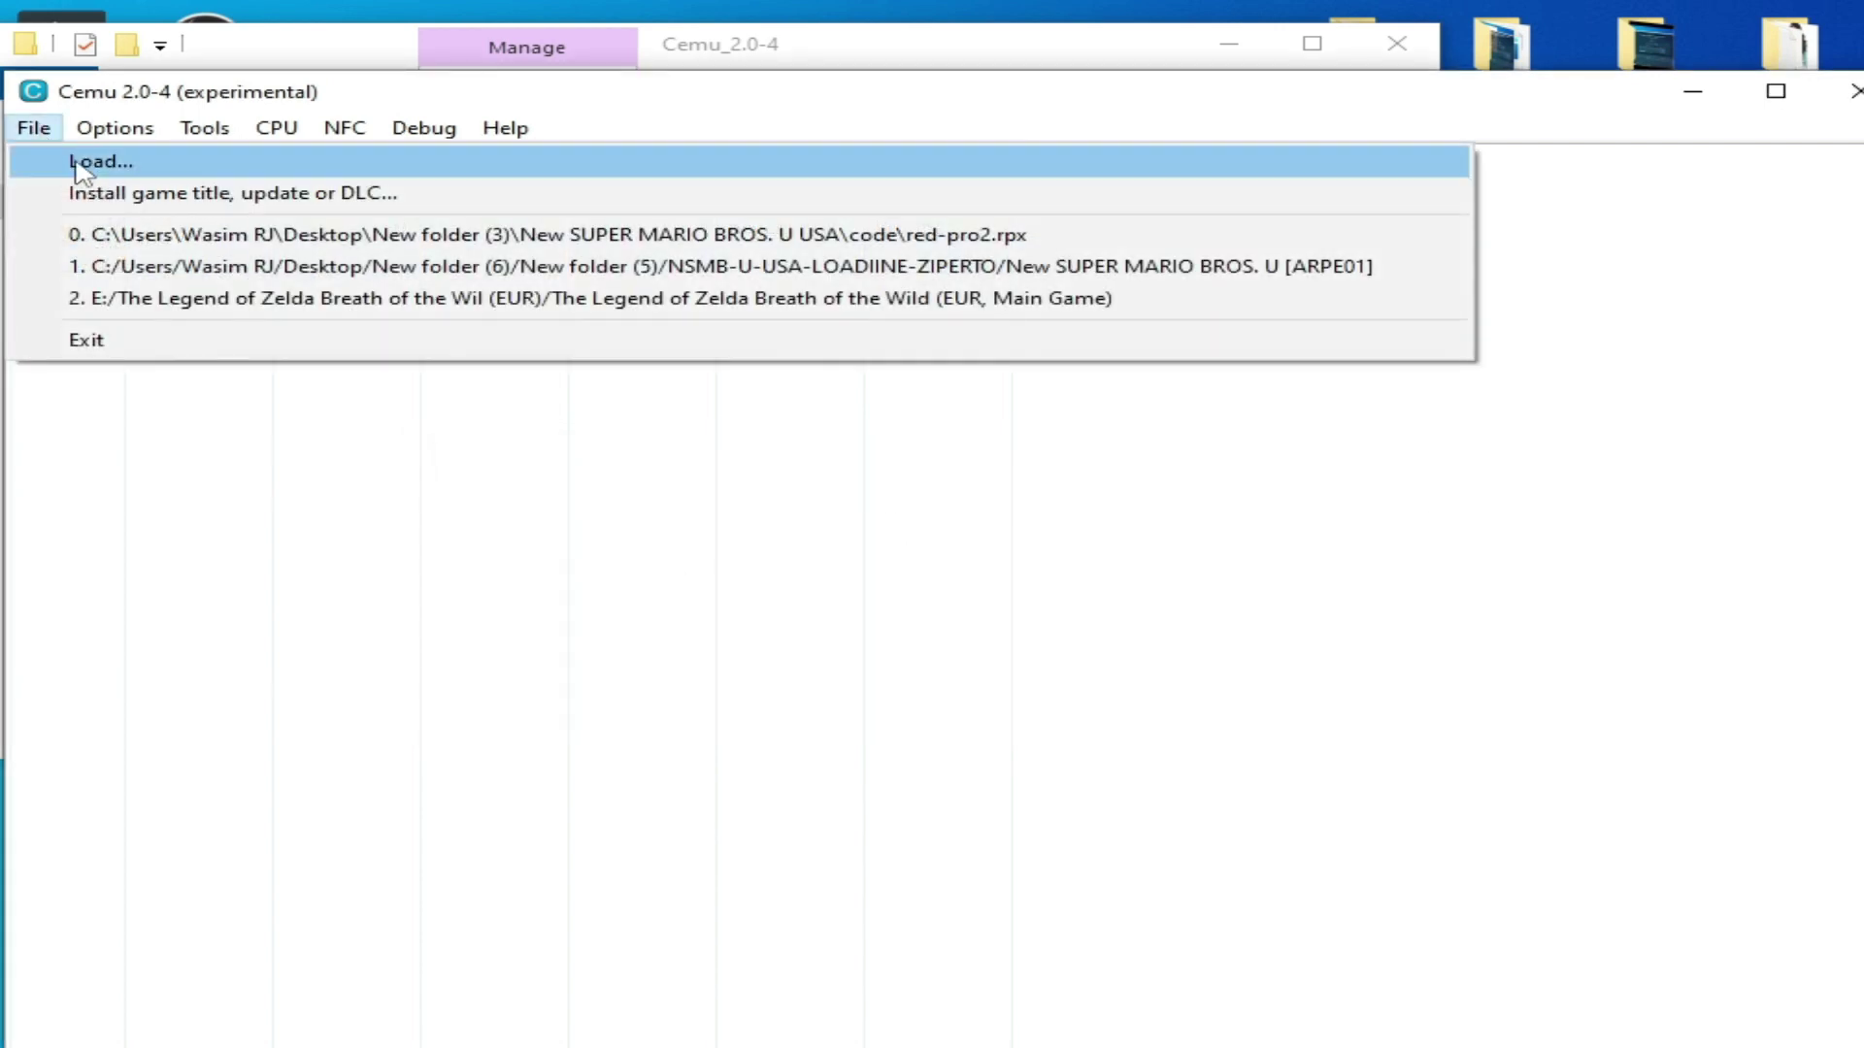
pyautogui.click(68, 158)
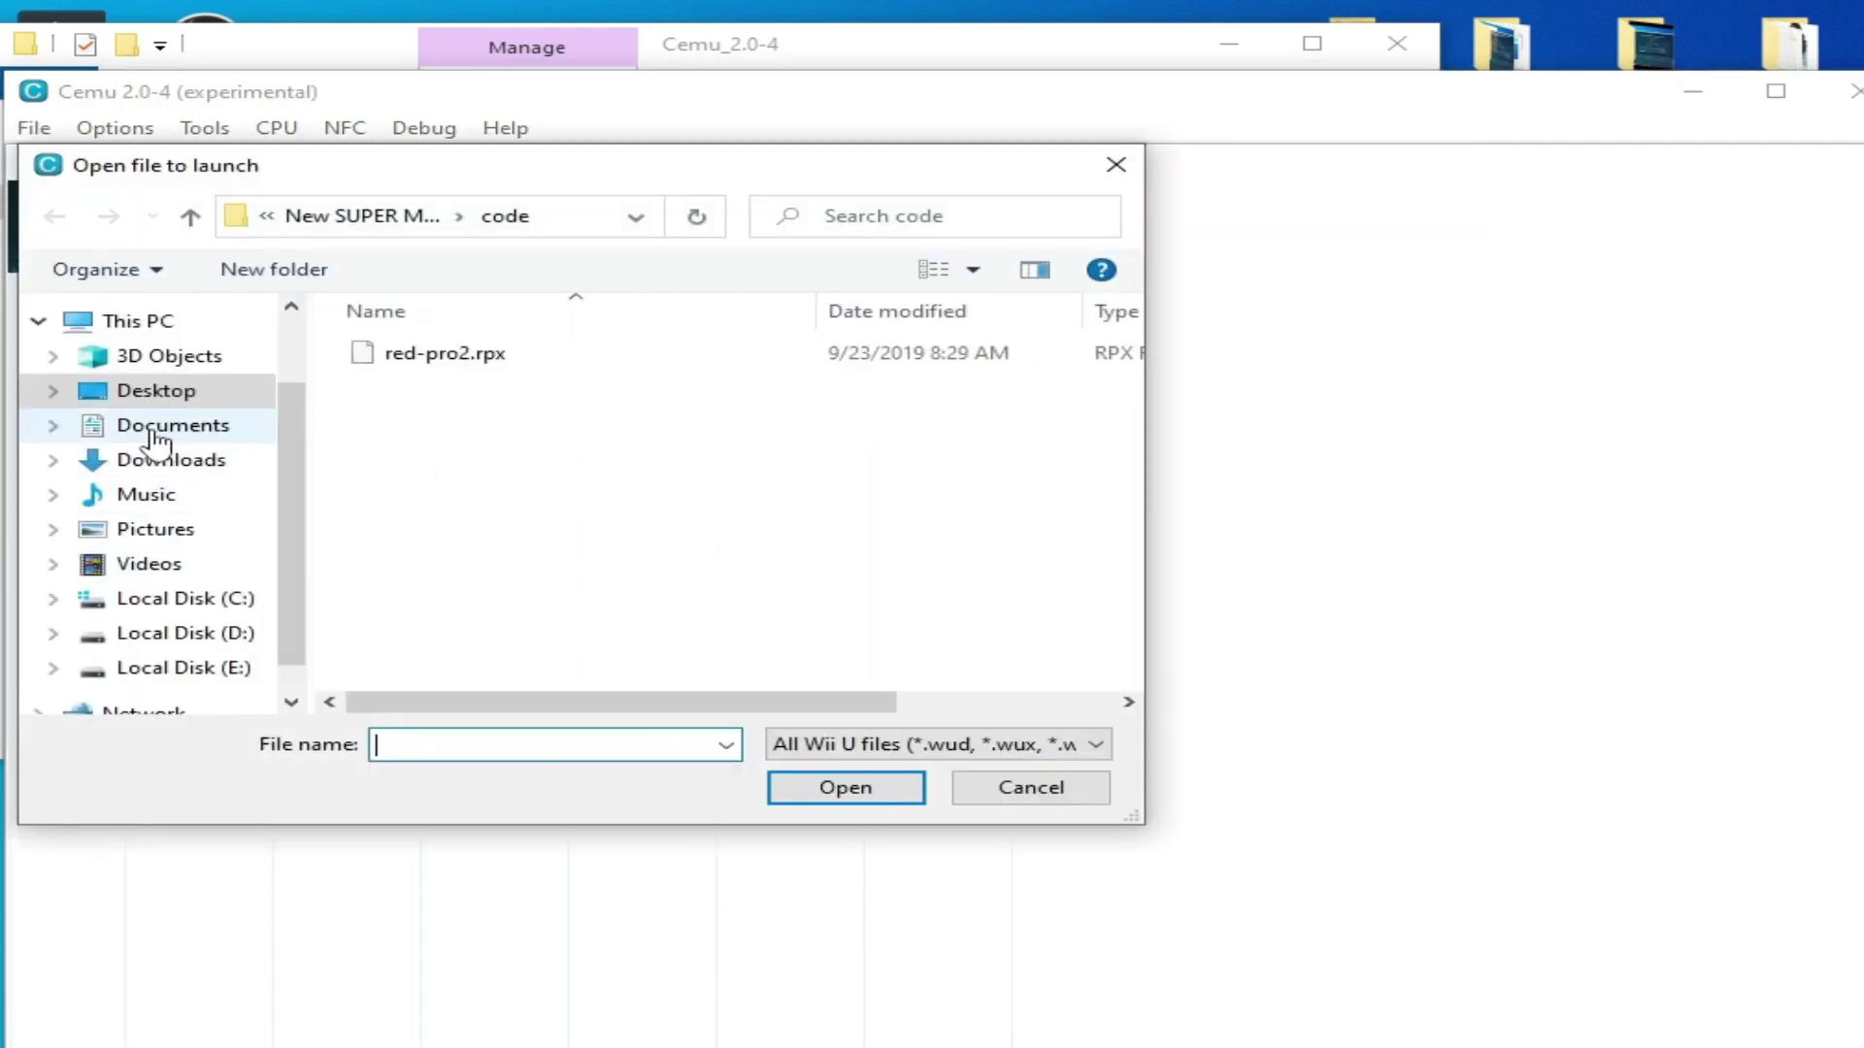
pyautogui.click(154, 394)
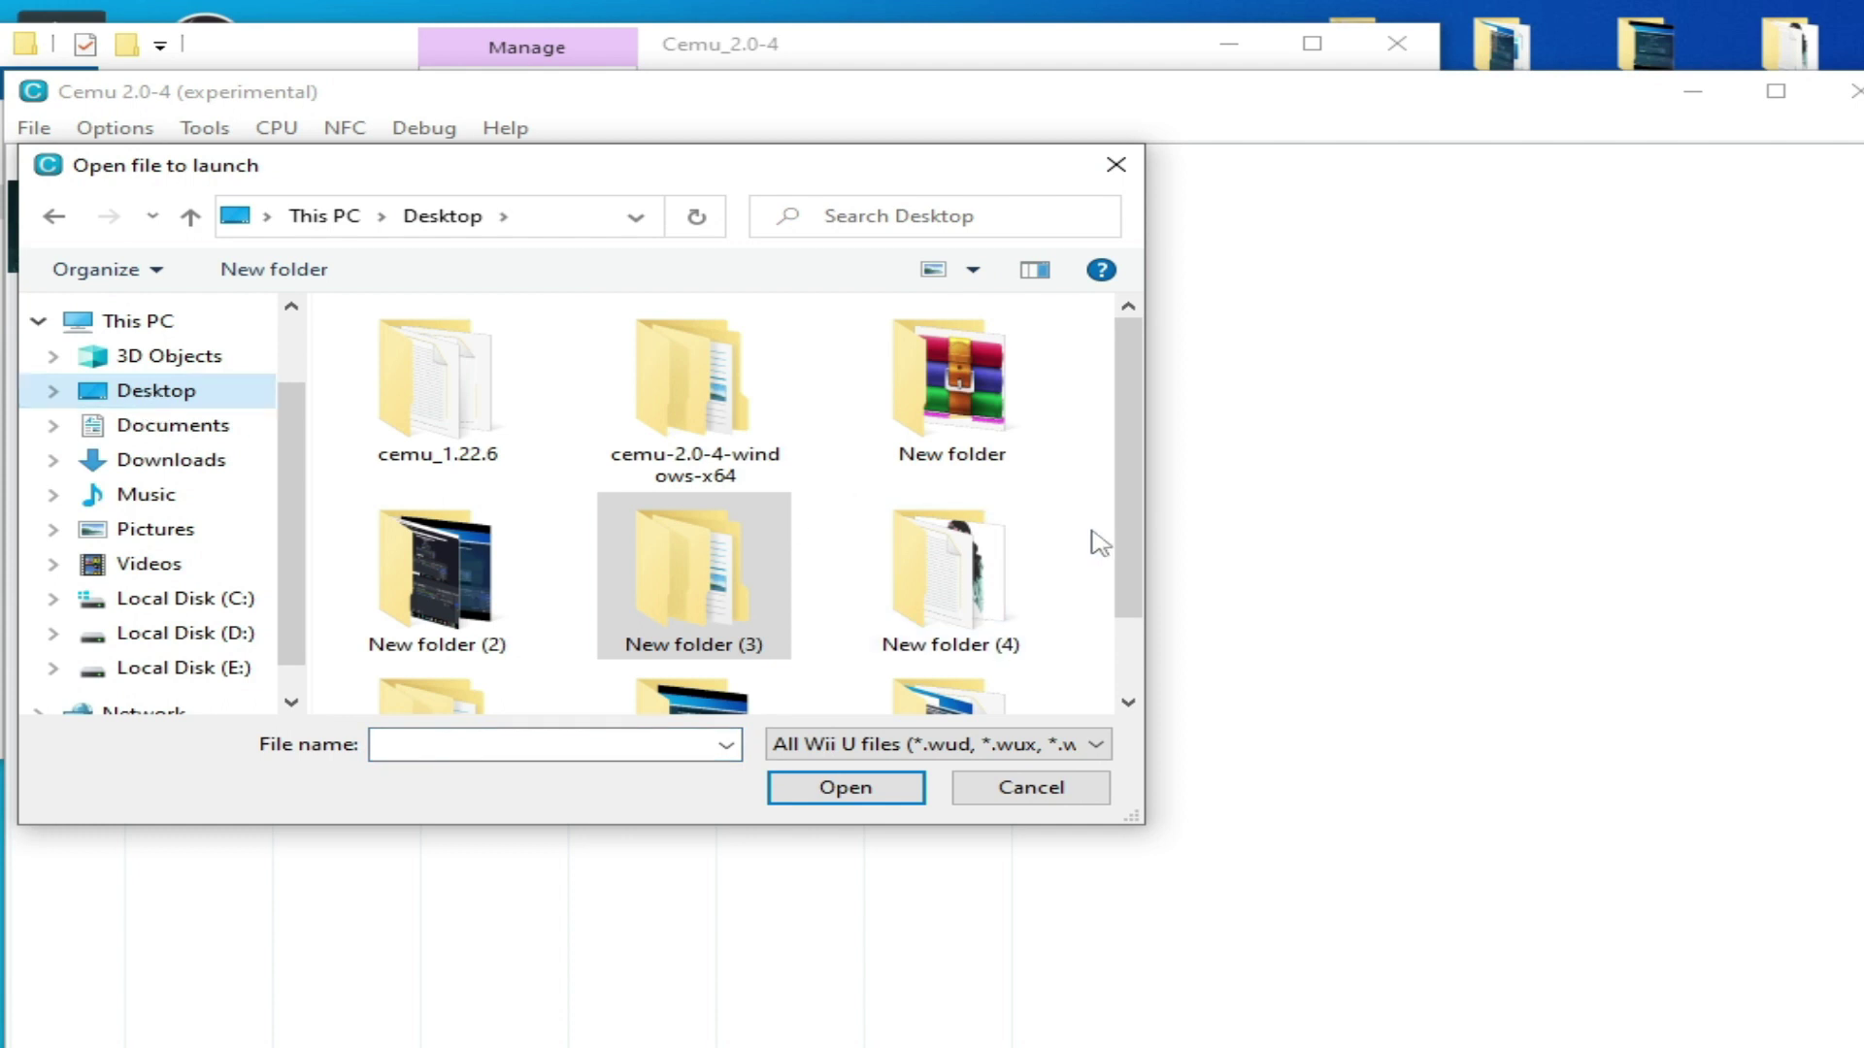
pyautogui.moveTo(1123, 528); pyautogui.dragTo(1144, 577)
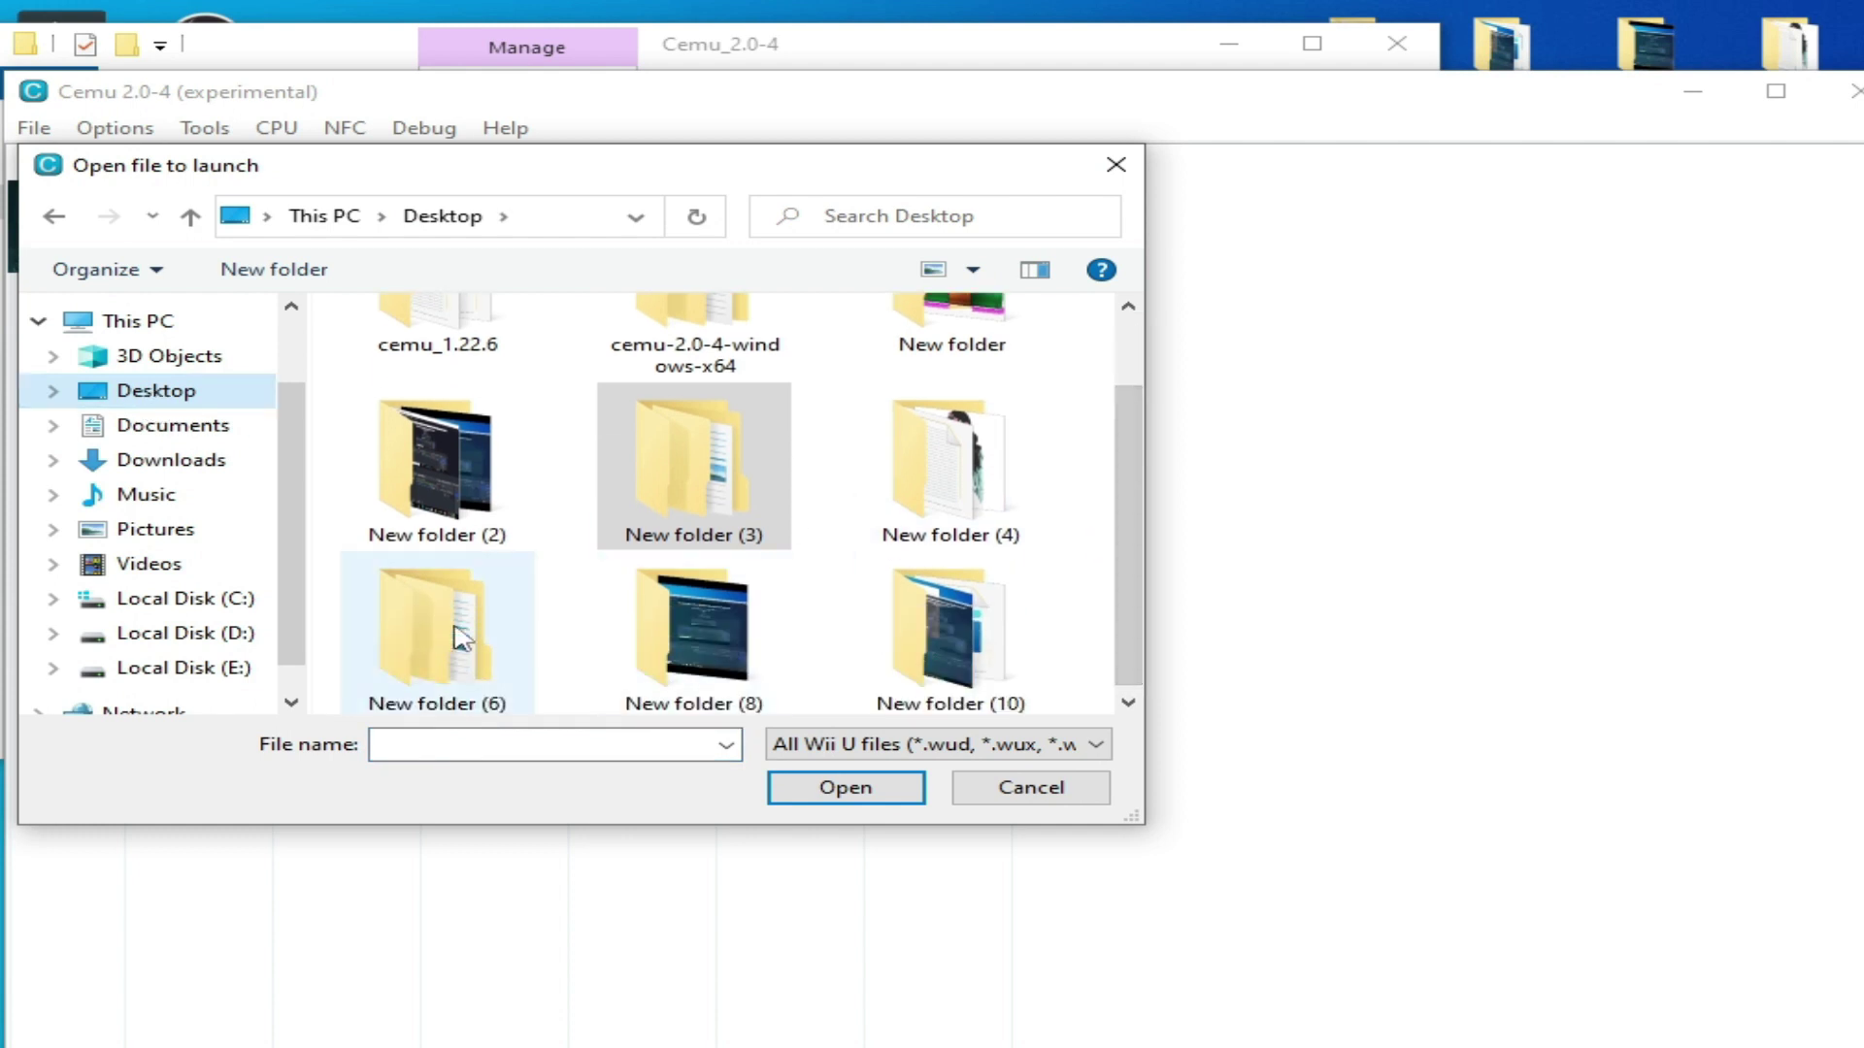
pyautogui.doubleClick(432, 651)
pyautogui.doubleClick(458, 433)
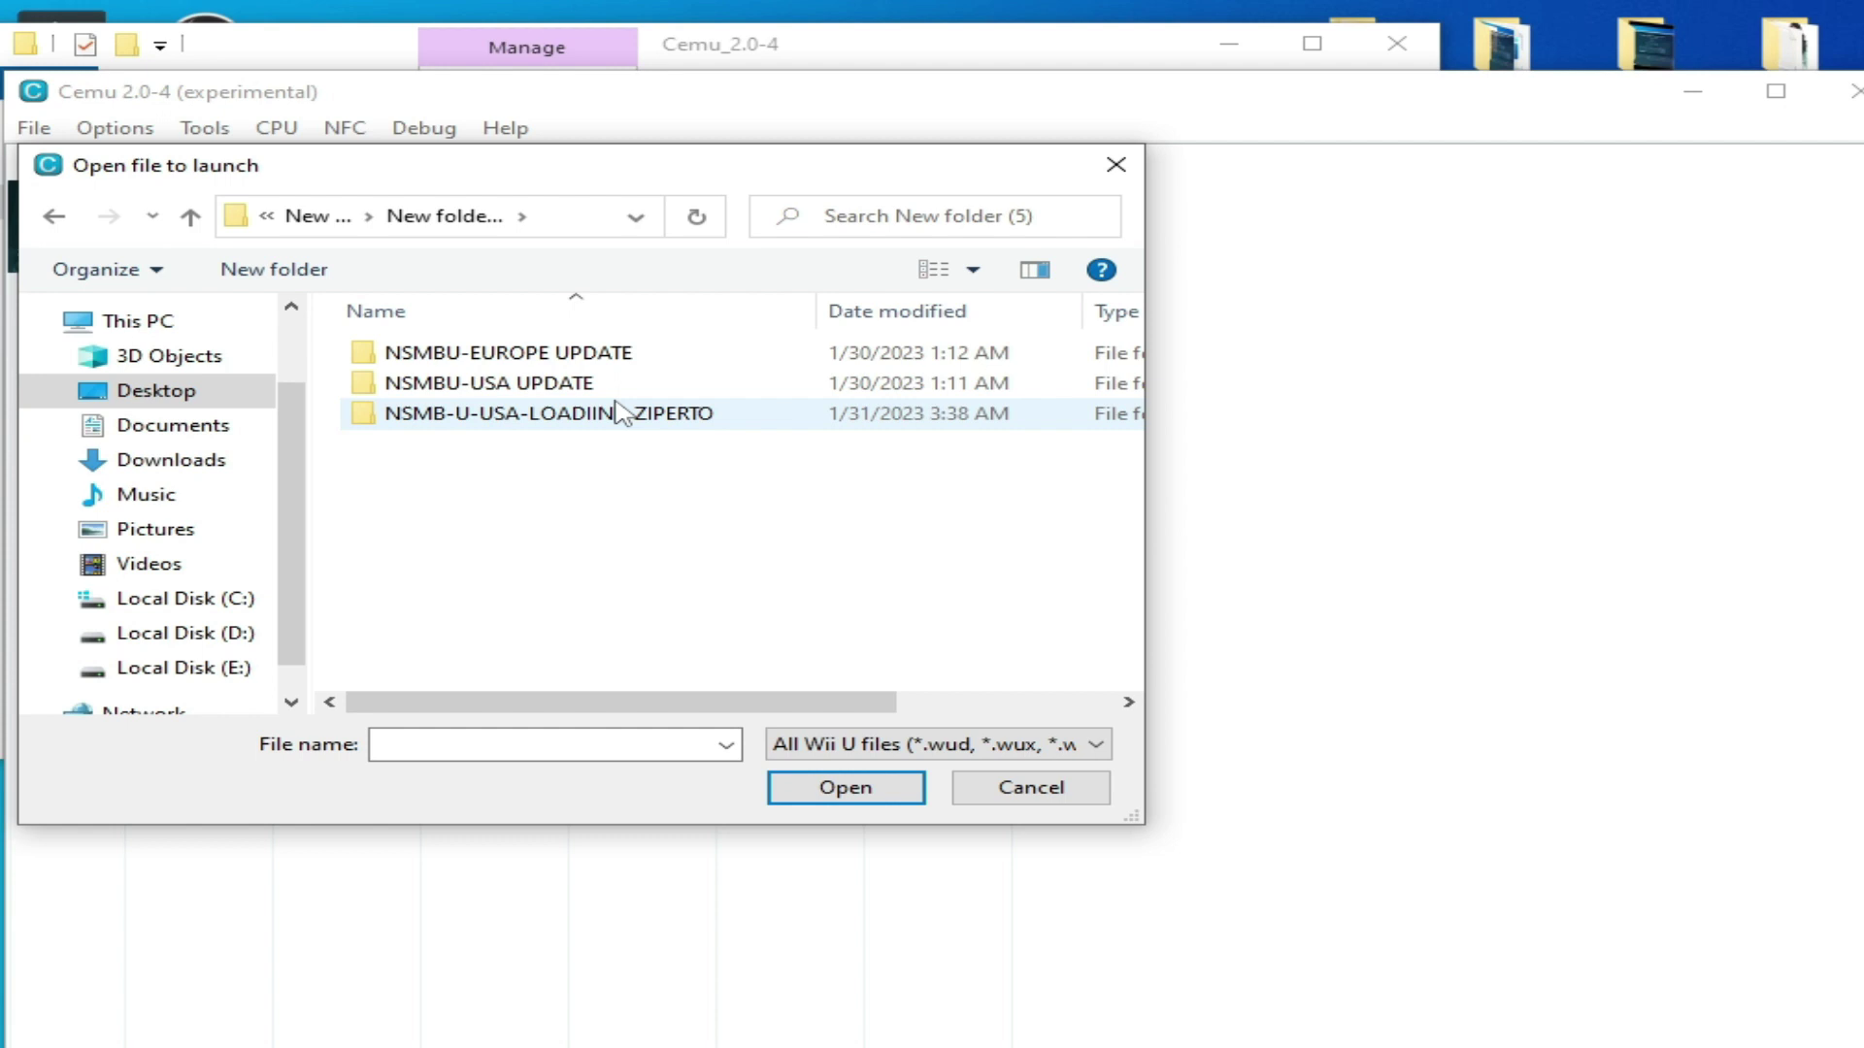
pyautogui.doubleClick(583, 419)
pyautogui.doubleClick(483, 354)
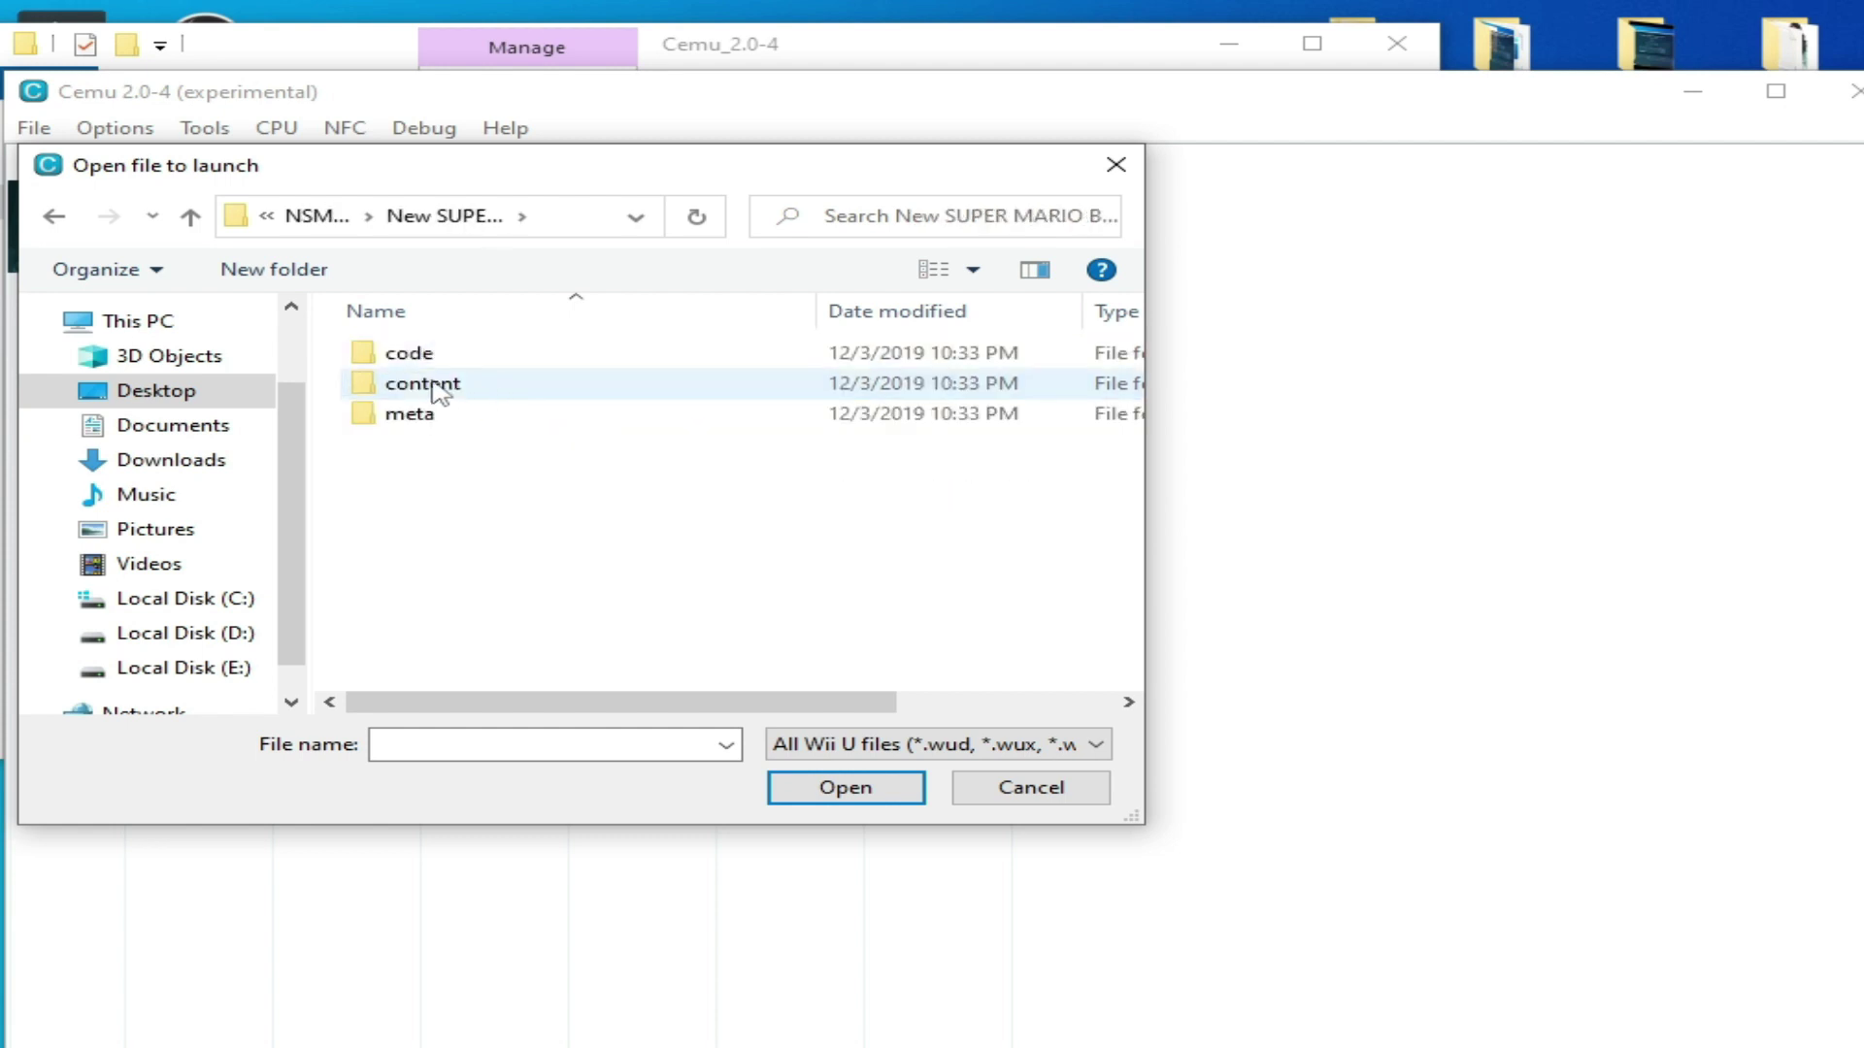
pyautogui.doubleClick(425, 355)
pyautogui.click(490, 367)
pyautogui.click(874, 788)
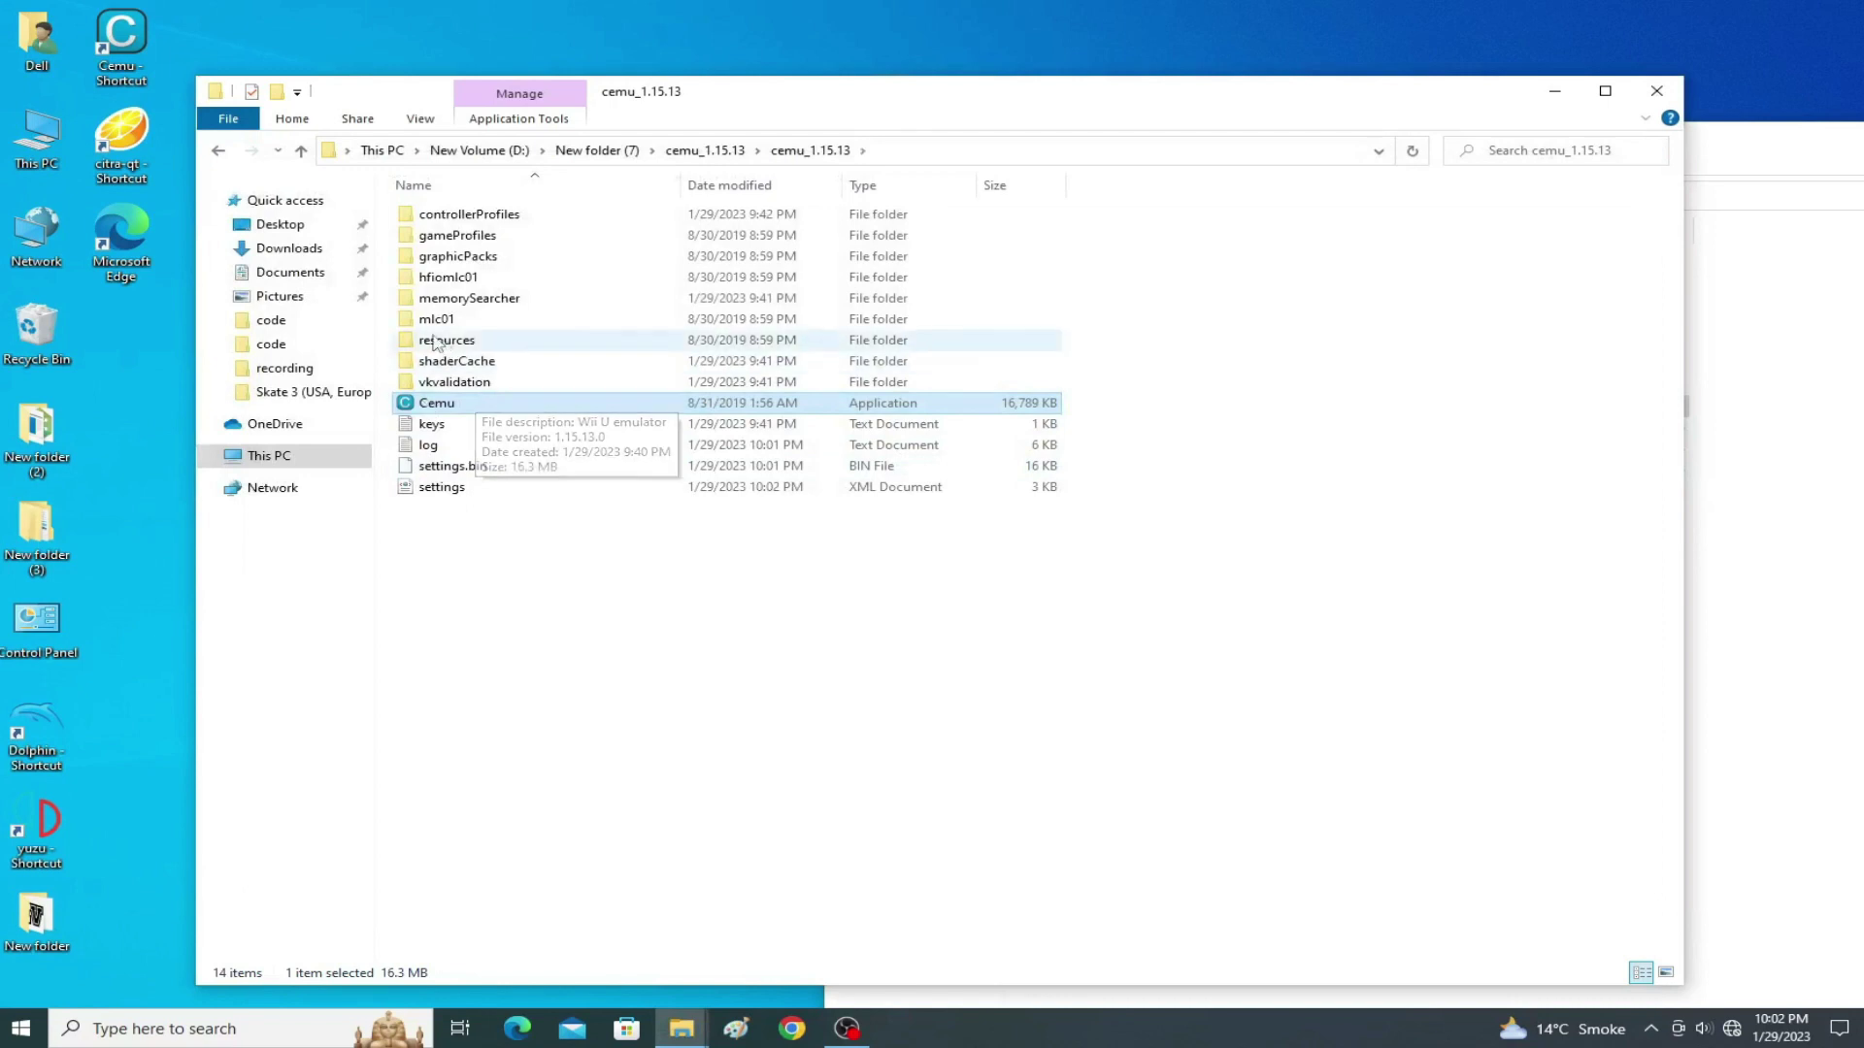
# Start Cemu 1.15.13 and open its General settings.
pyautogui.doubleClick(442, 408)
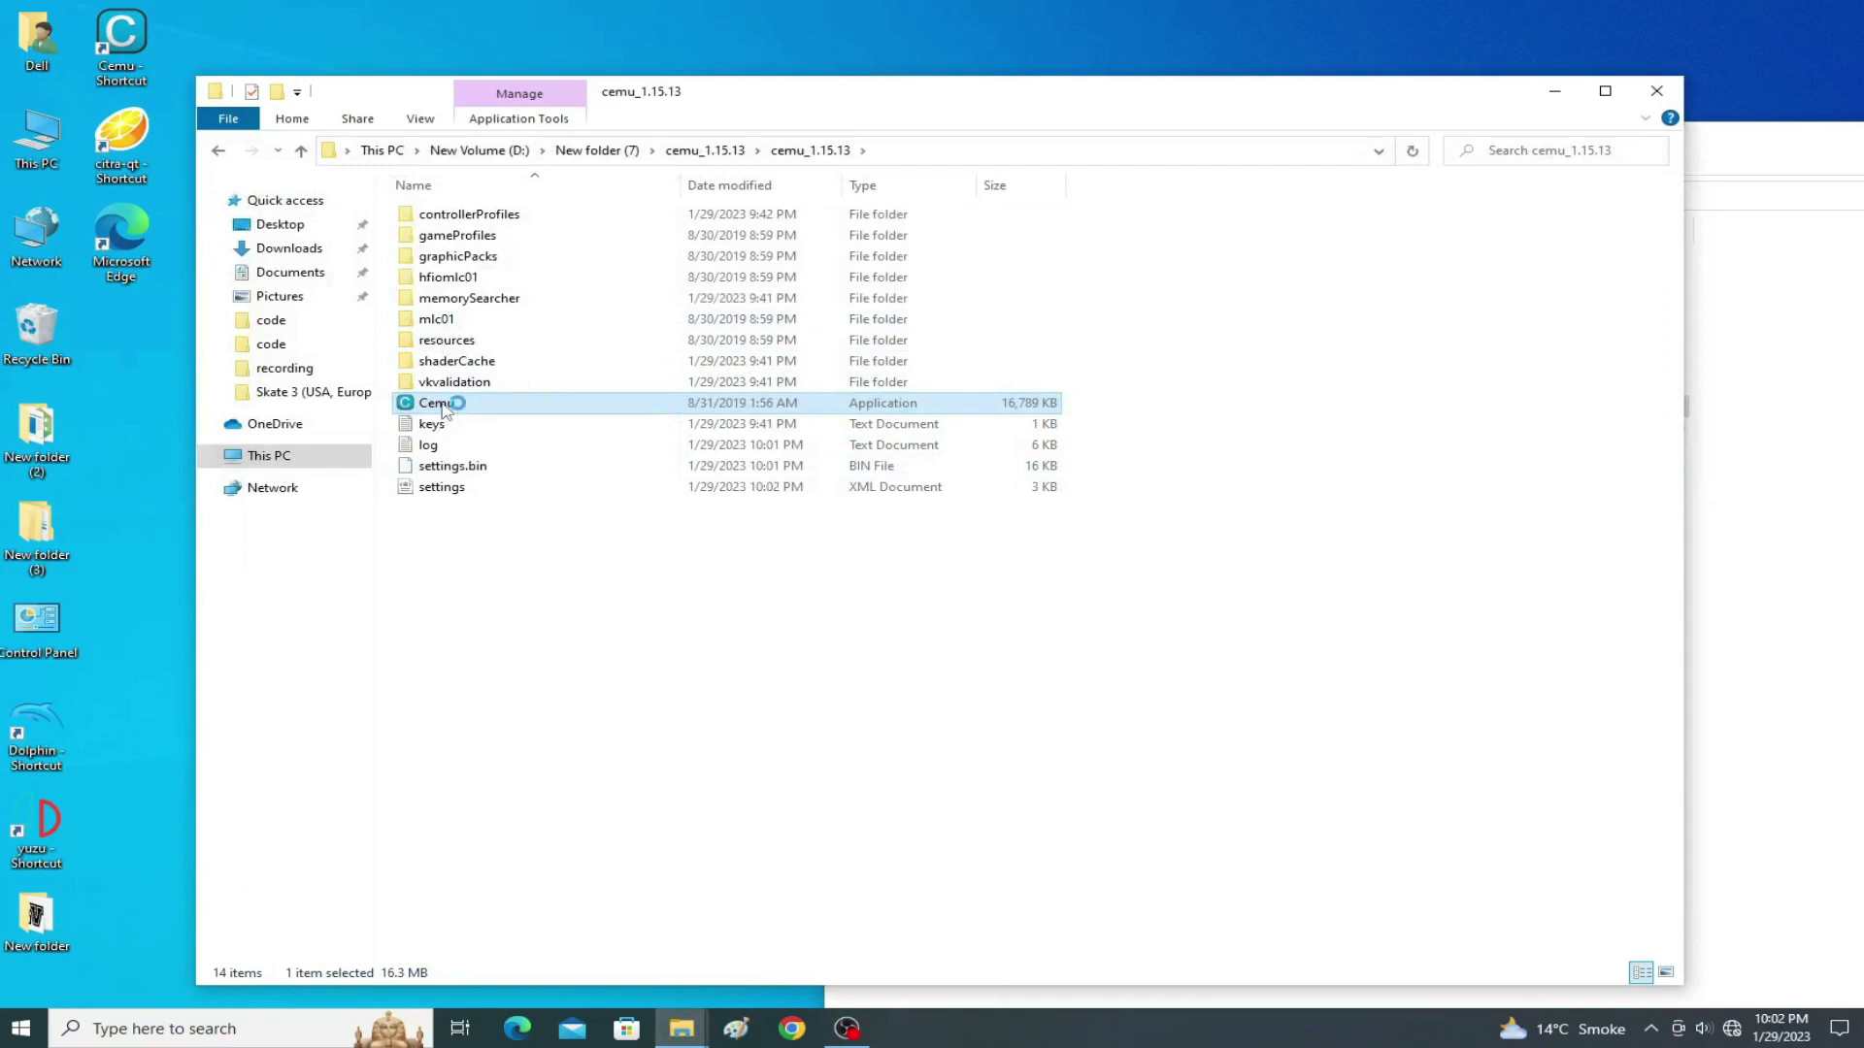
pyautogui.click(99, 67)
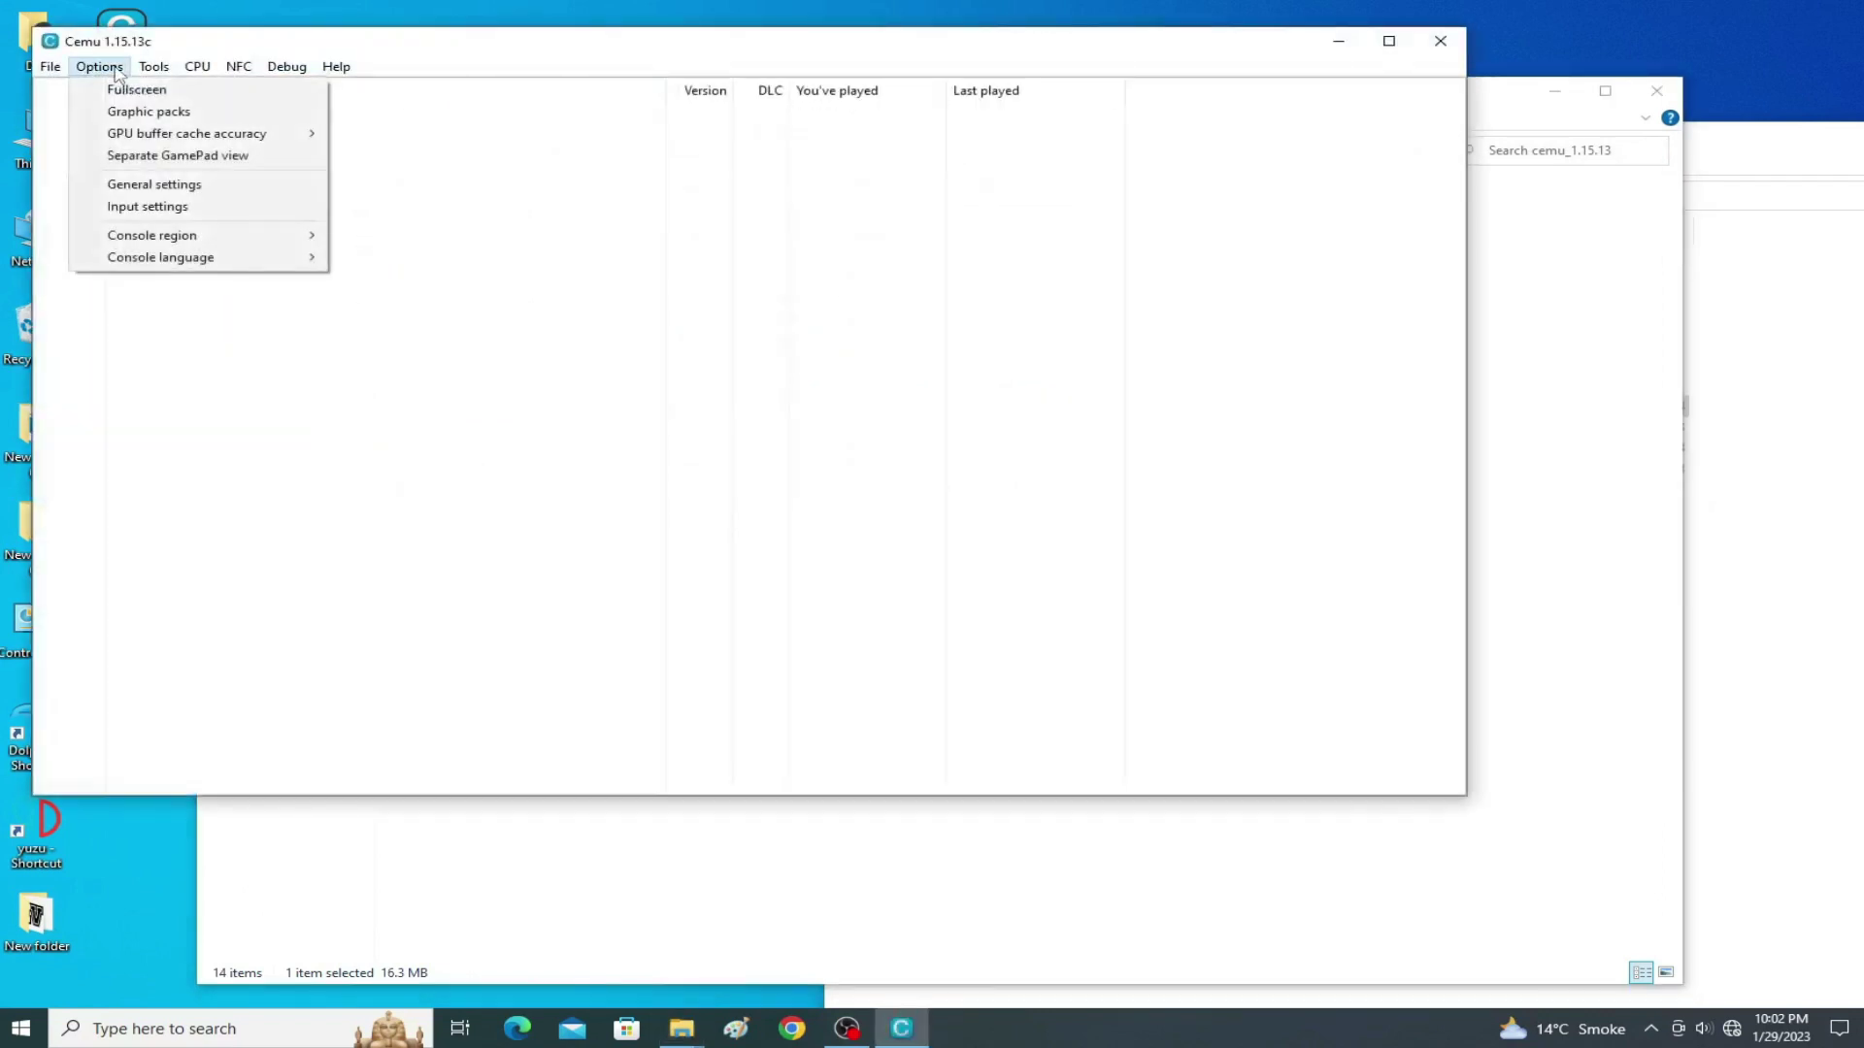
pyautogui.click(116, 184)
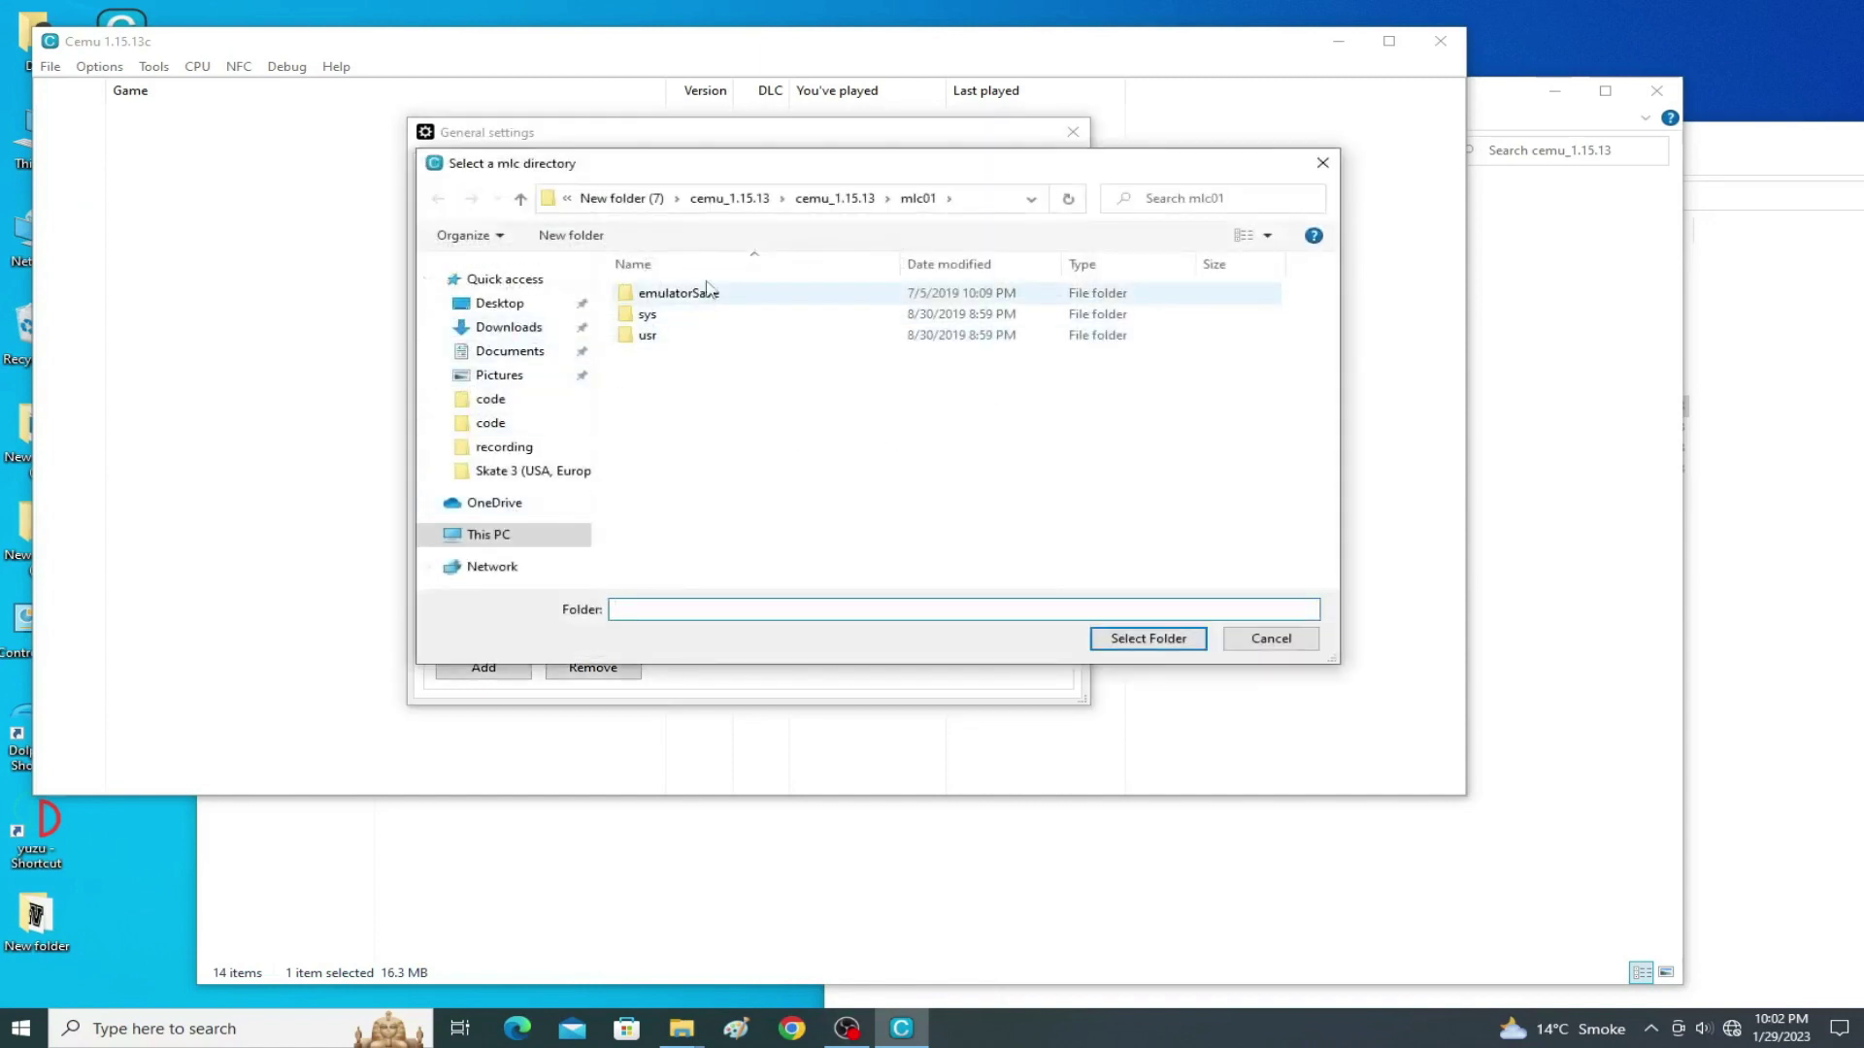
# Set the MLC path to D:\New folder (7)\cemu_1.15.13\cemu_1.15.13\mlc01 and close settings.
pyautogui.click(483, 534)
pyautogui.click(1013, 566)
pyautogui.doubleClick(1012, 566)
pyautogui.doubleClick(793, 482)
pyautogui.doubleClick(693, 314)
pyautogui.doubleClick(690, 313)
pyautogui.click(659, 401)
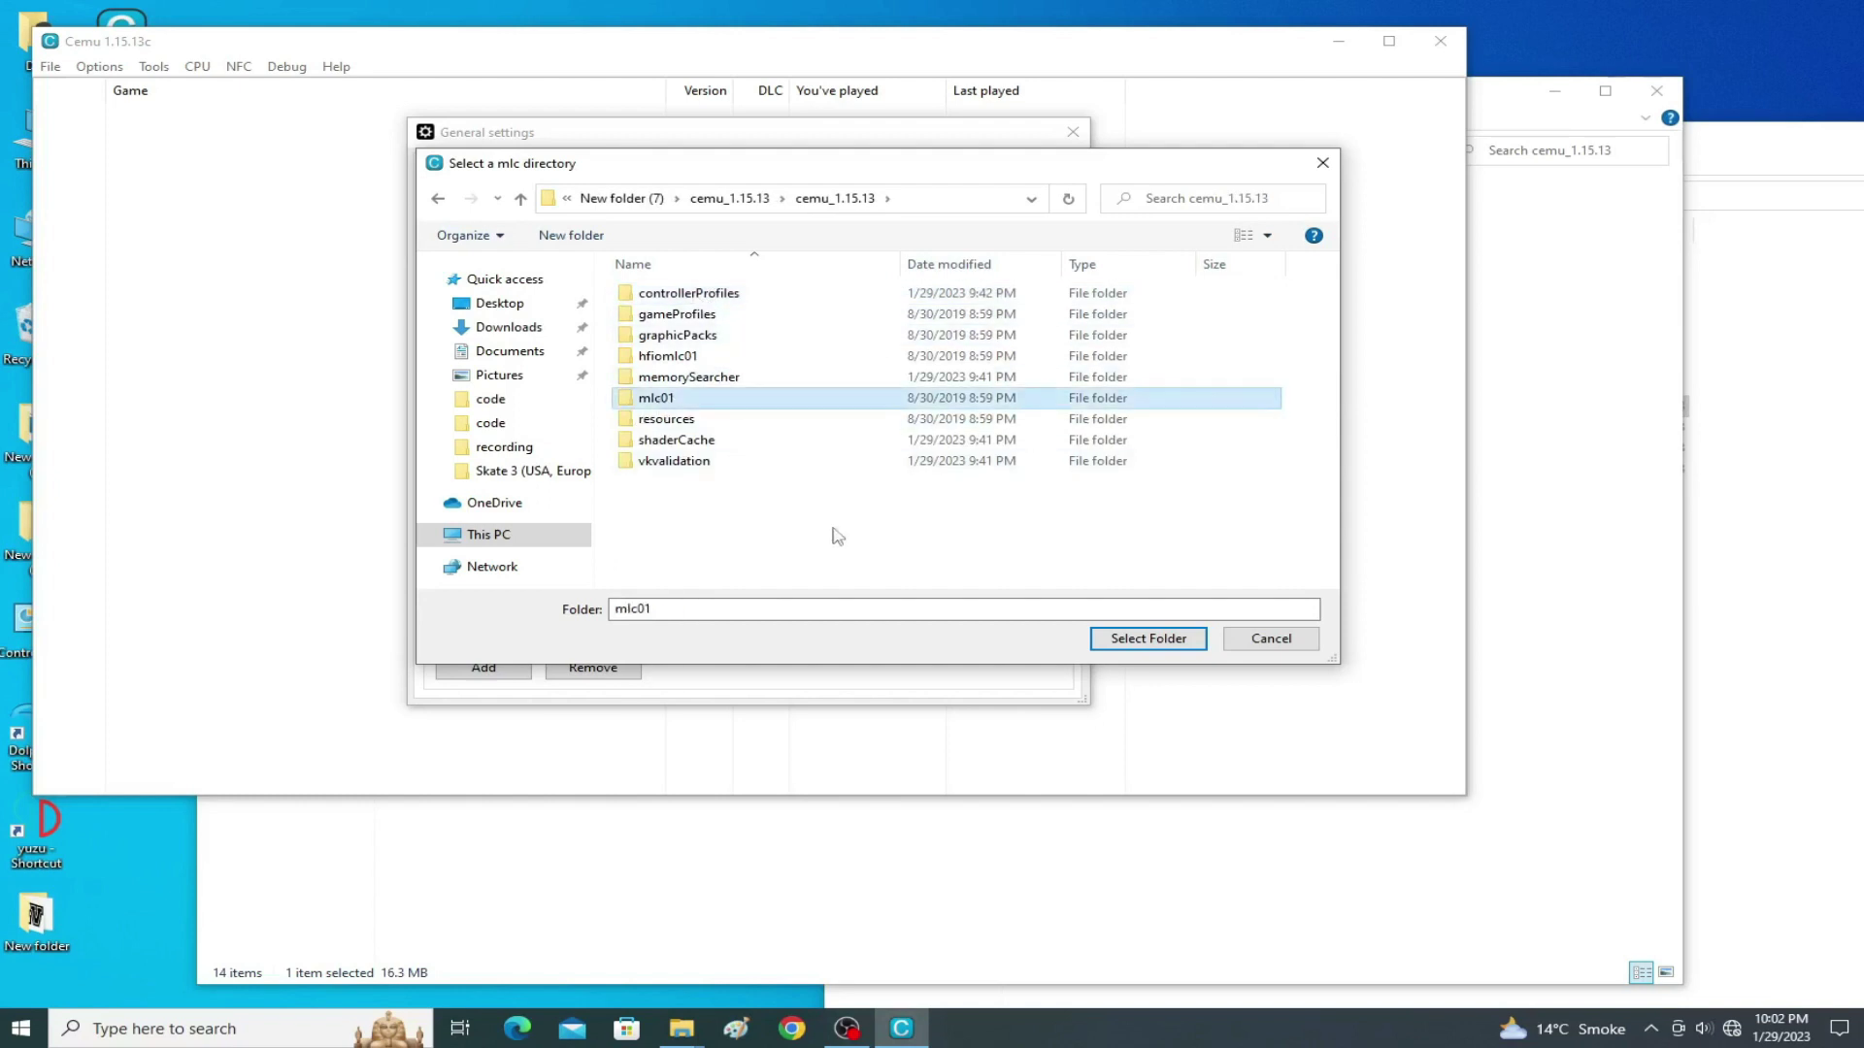
pyautogui.click(1119, 639)
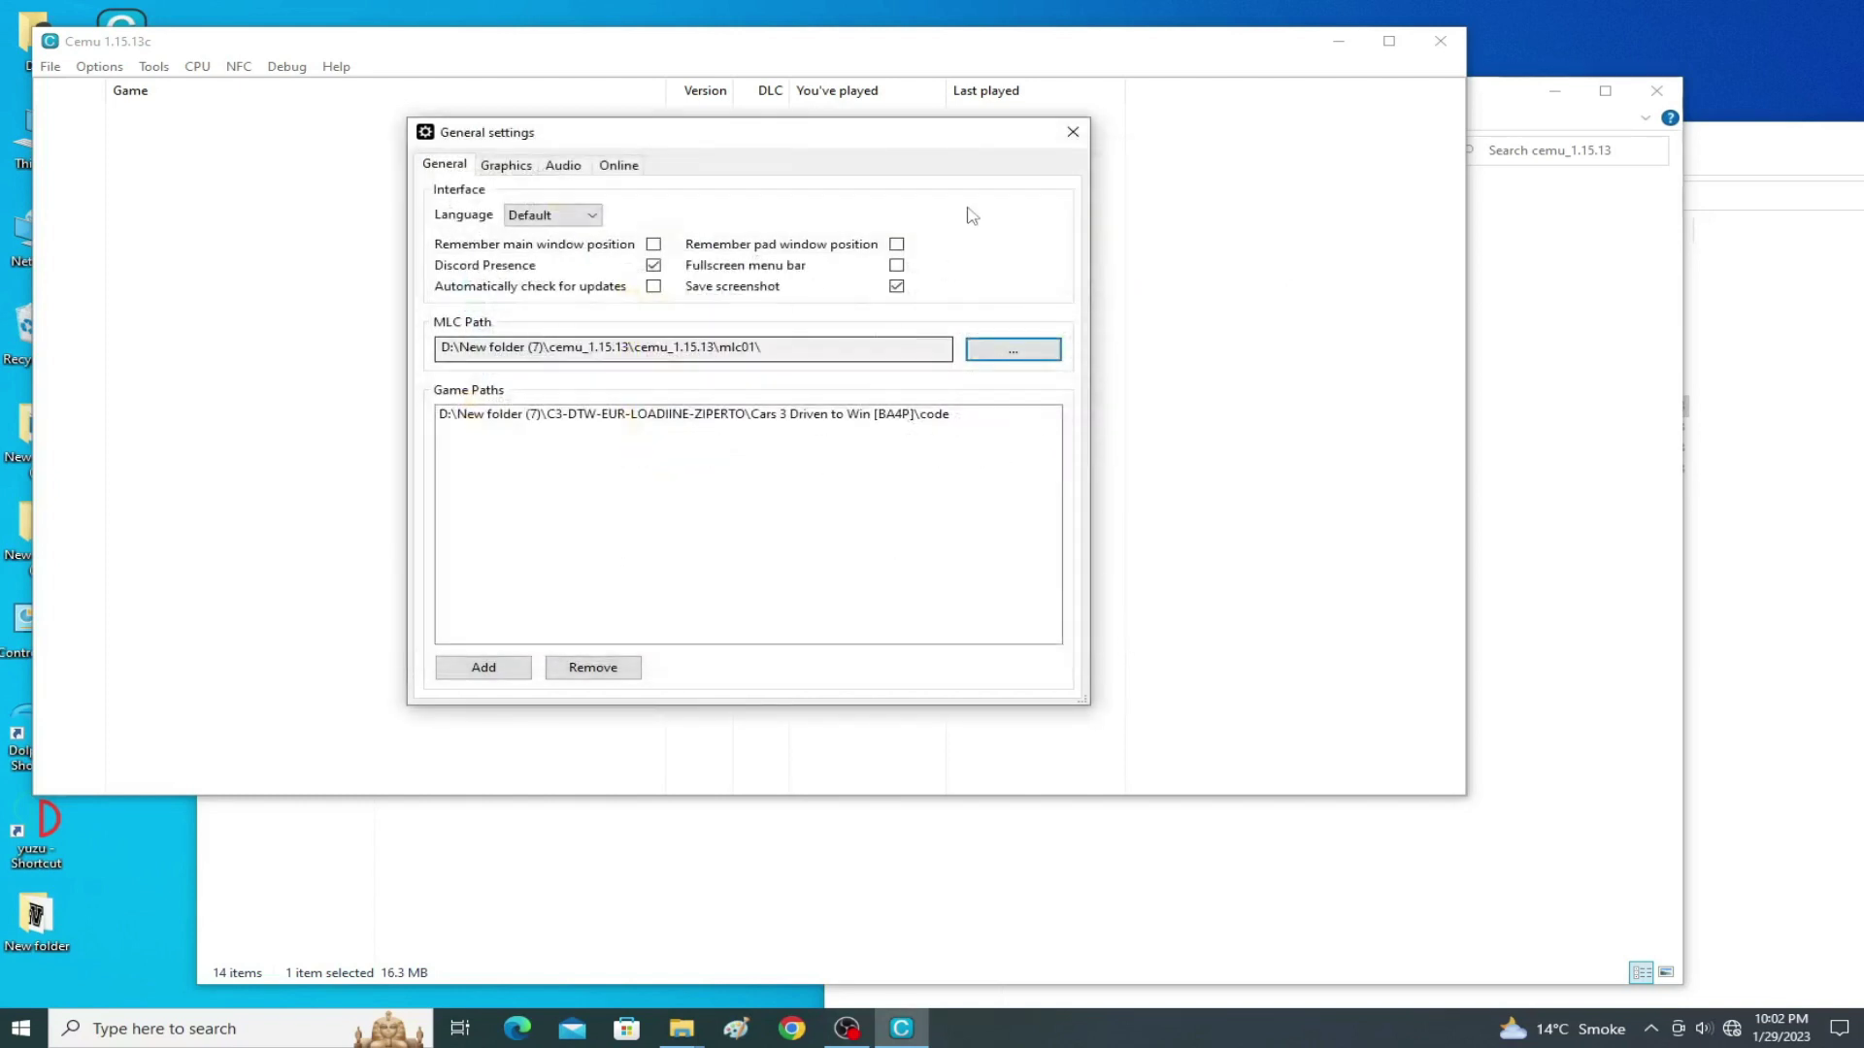
pyautogui.click(1073, 131)
pyautogui.click(1760, 316)
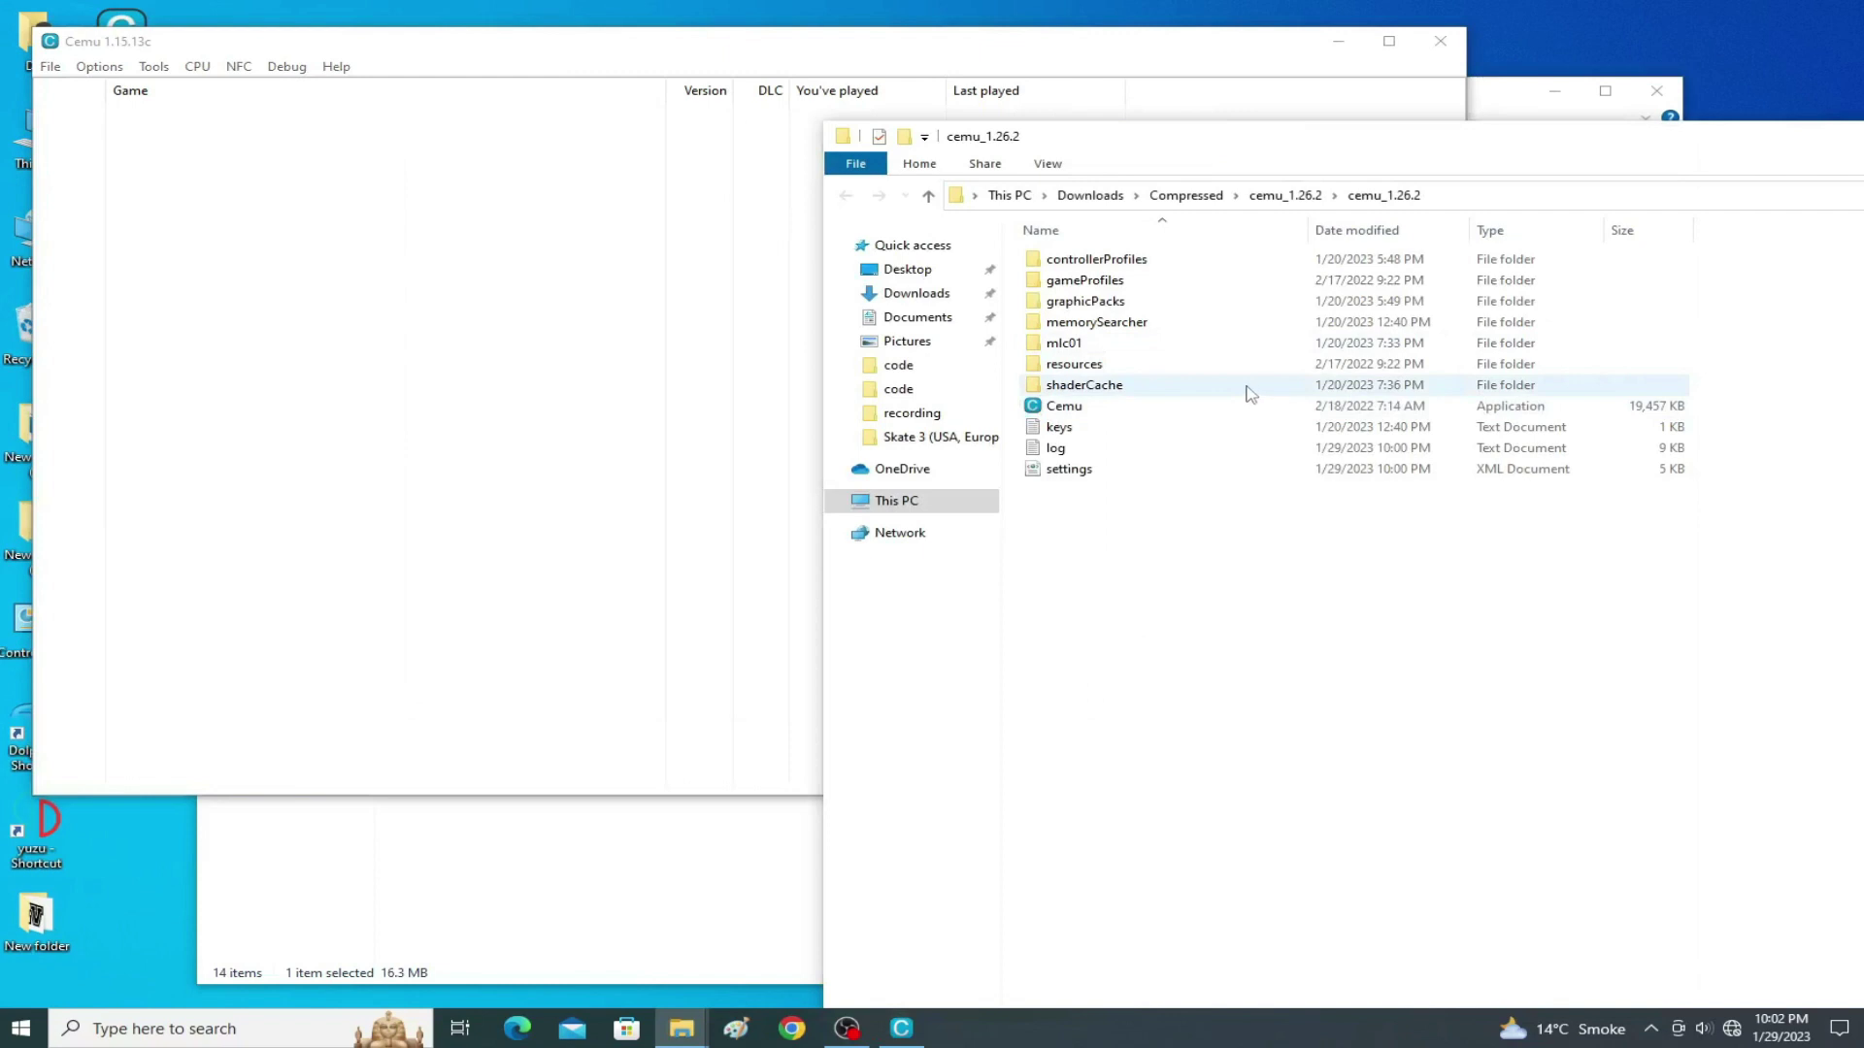
# Launch Cemu 1.26.2 and open its General settings.
pyautogui.click(1065, 408)
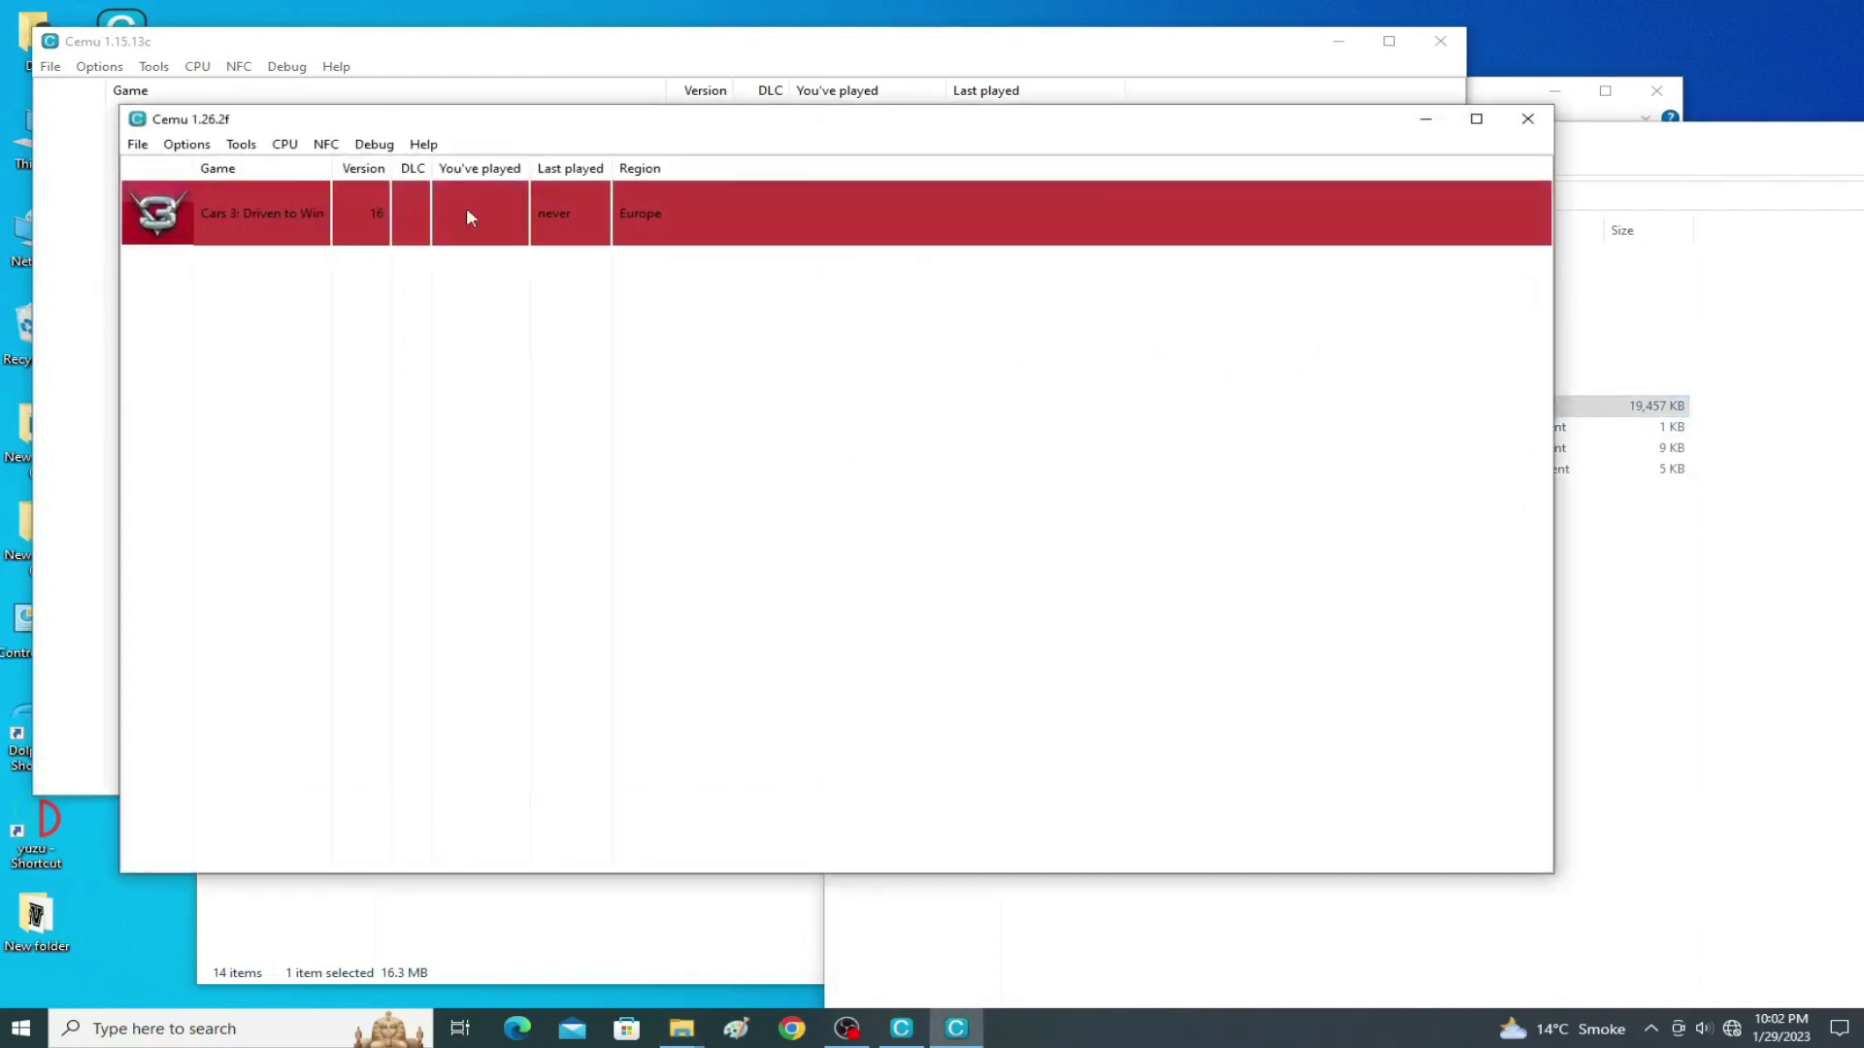
pyautogui.moveTo(265, 129); pyautogui.dragTo(389, 151)
pyautogui.click(311, 166)
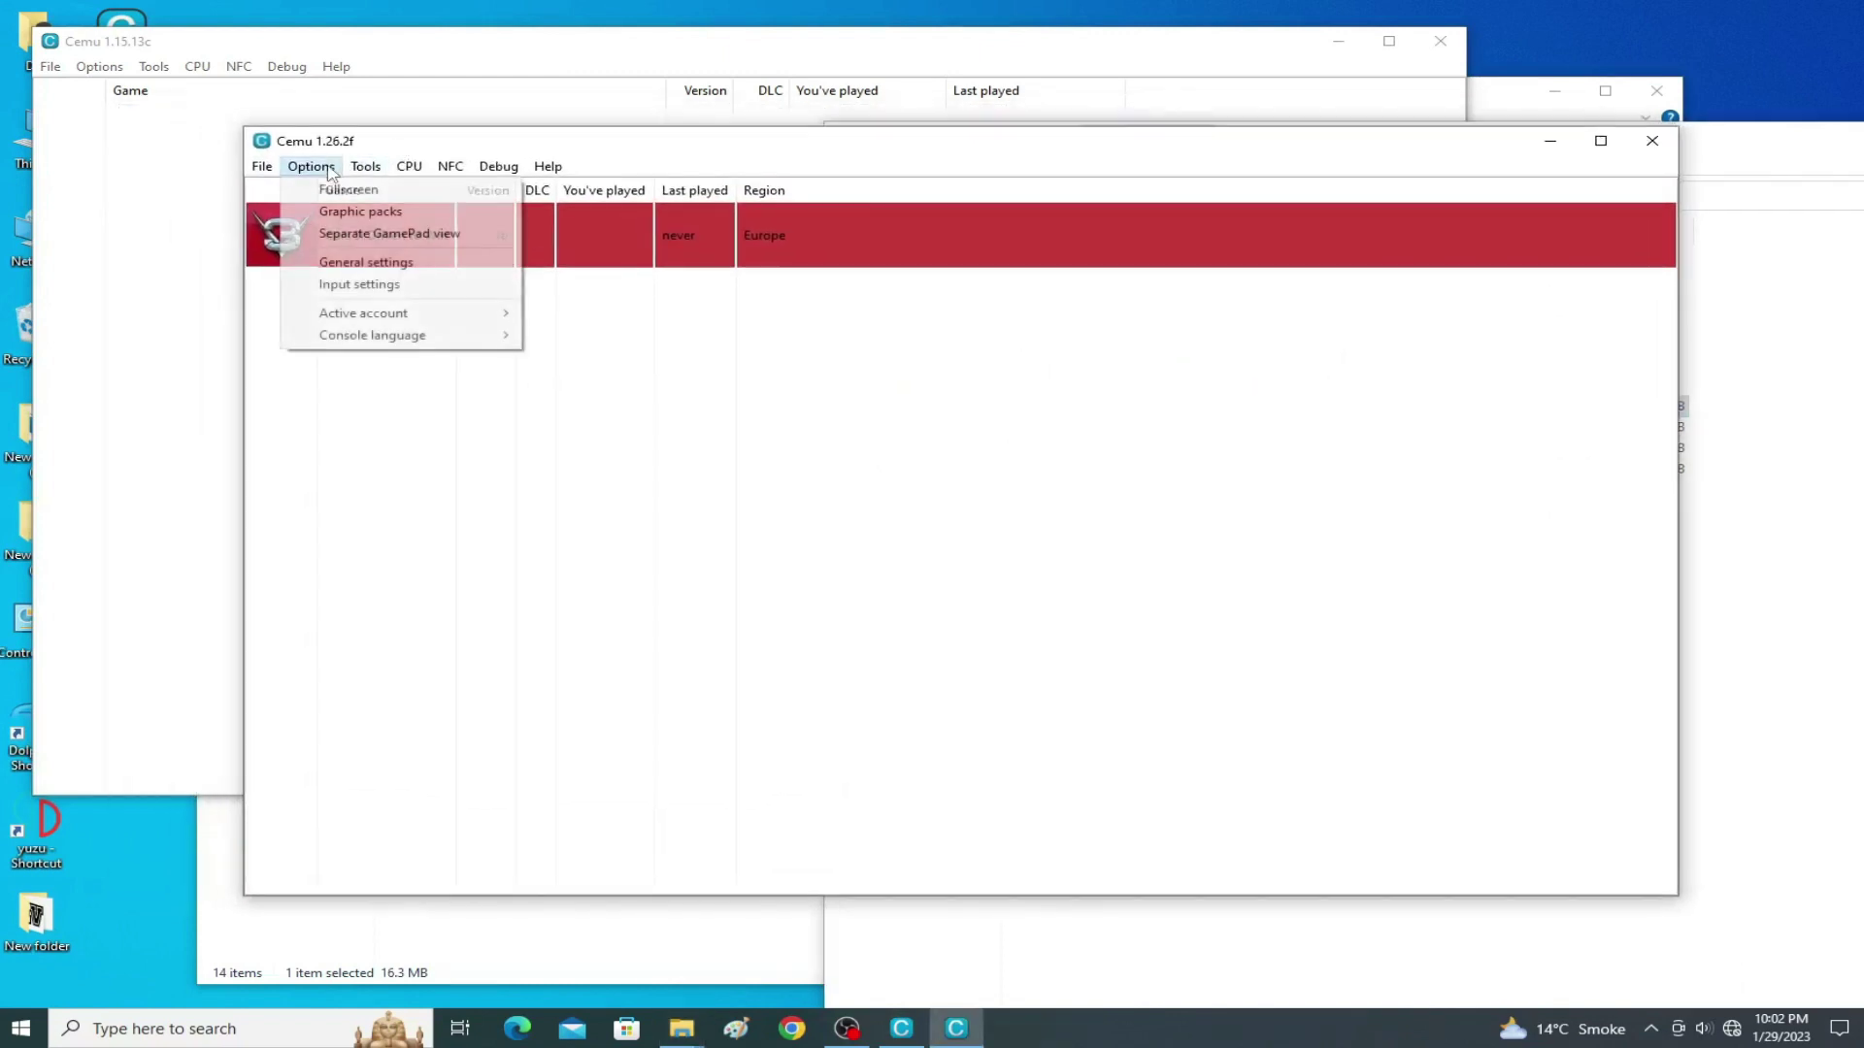
pyautogui.click(355, 264)
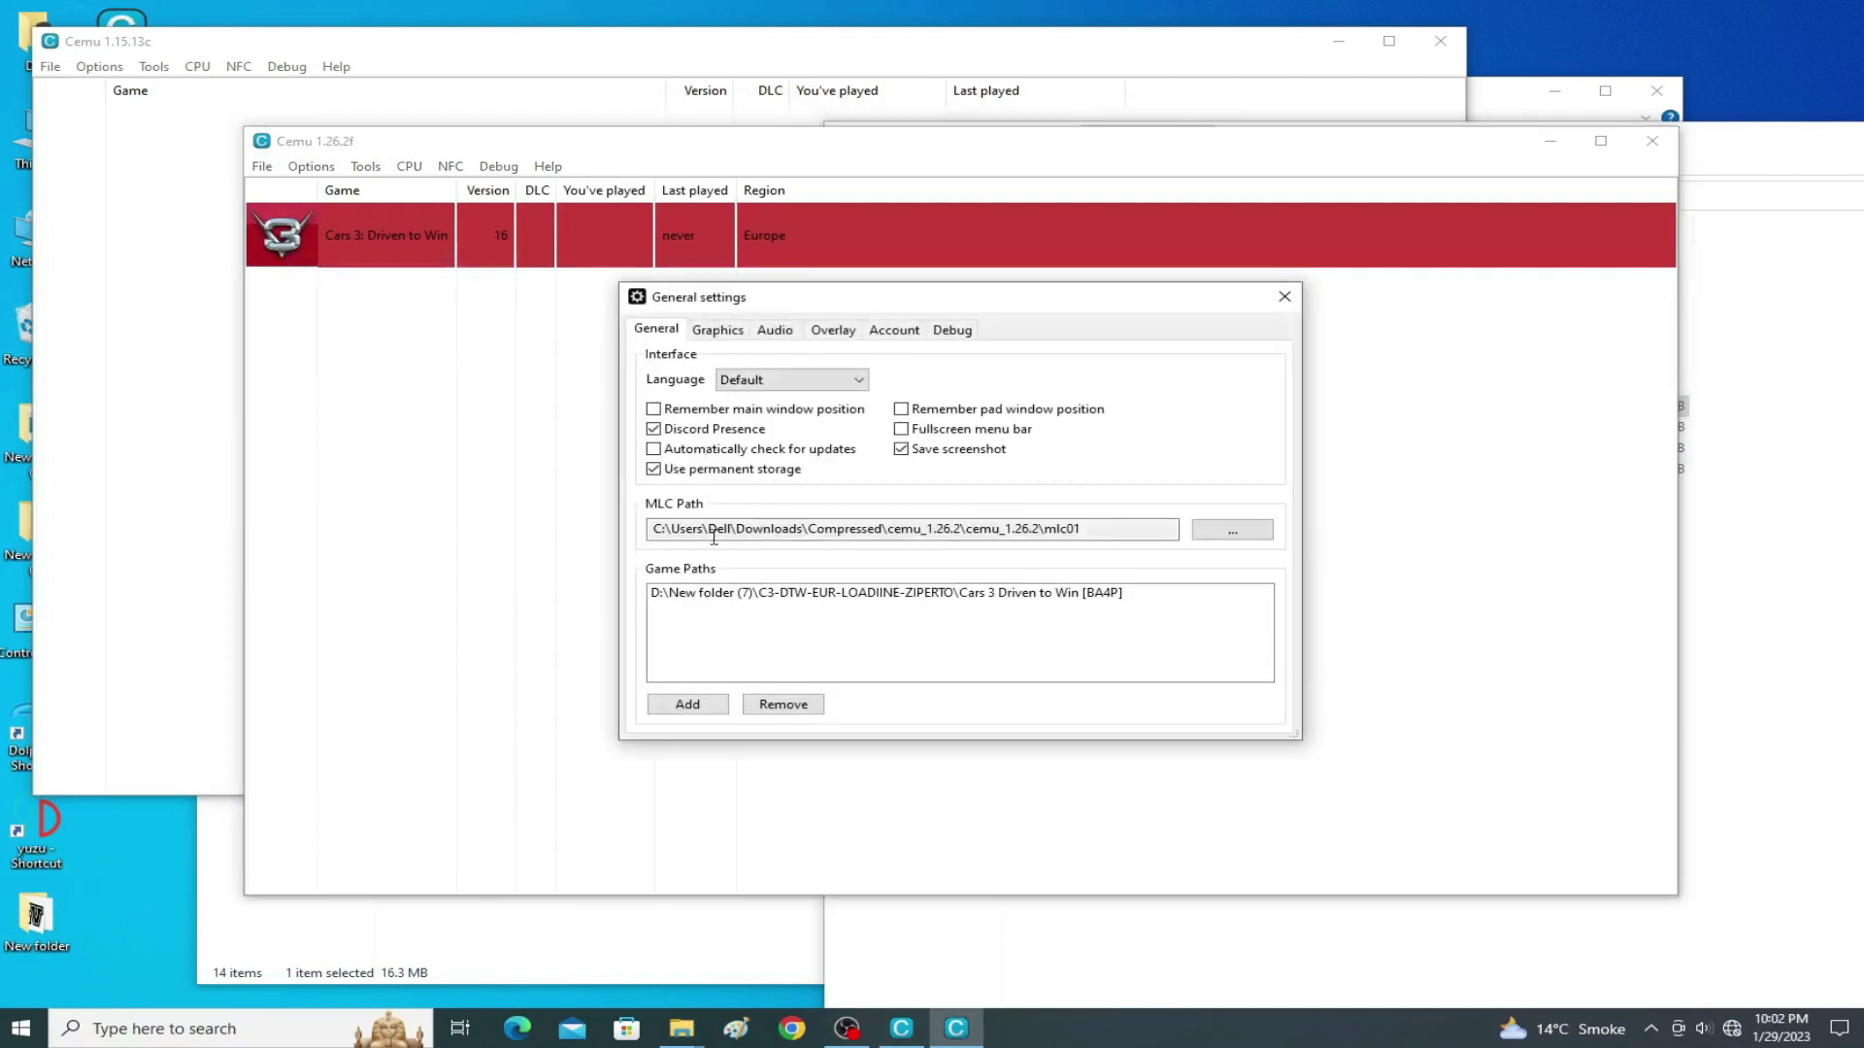
# Point the MLC path to Downloads\Compressed\cemu_1.26.2\cemu_1.26.2\mlc01, then close settings and Cemu.
pyautogui.click(1232, 530)
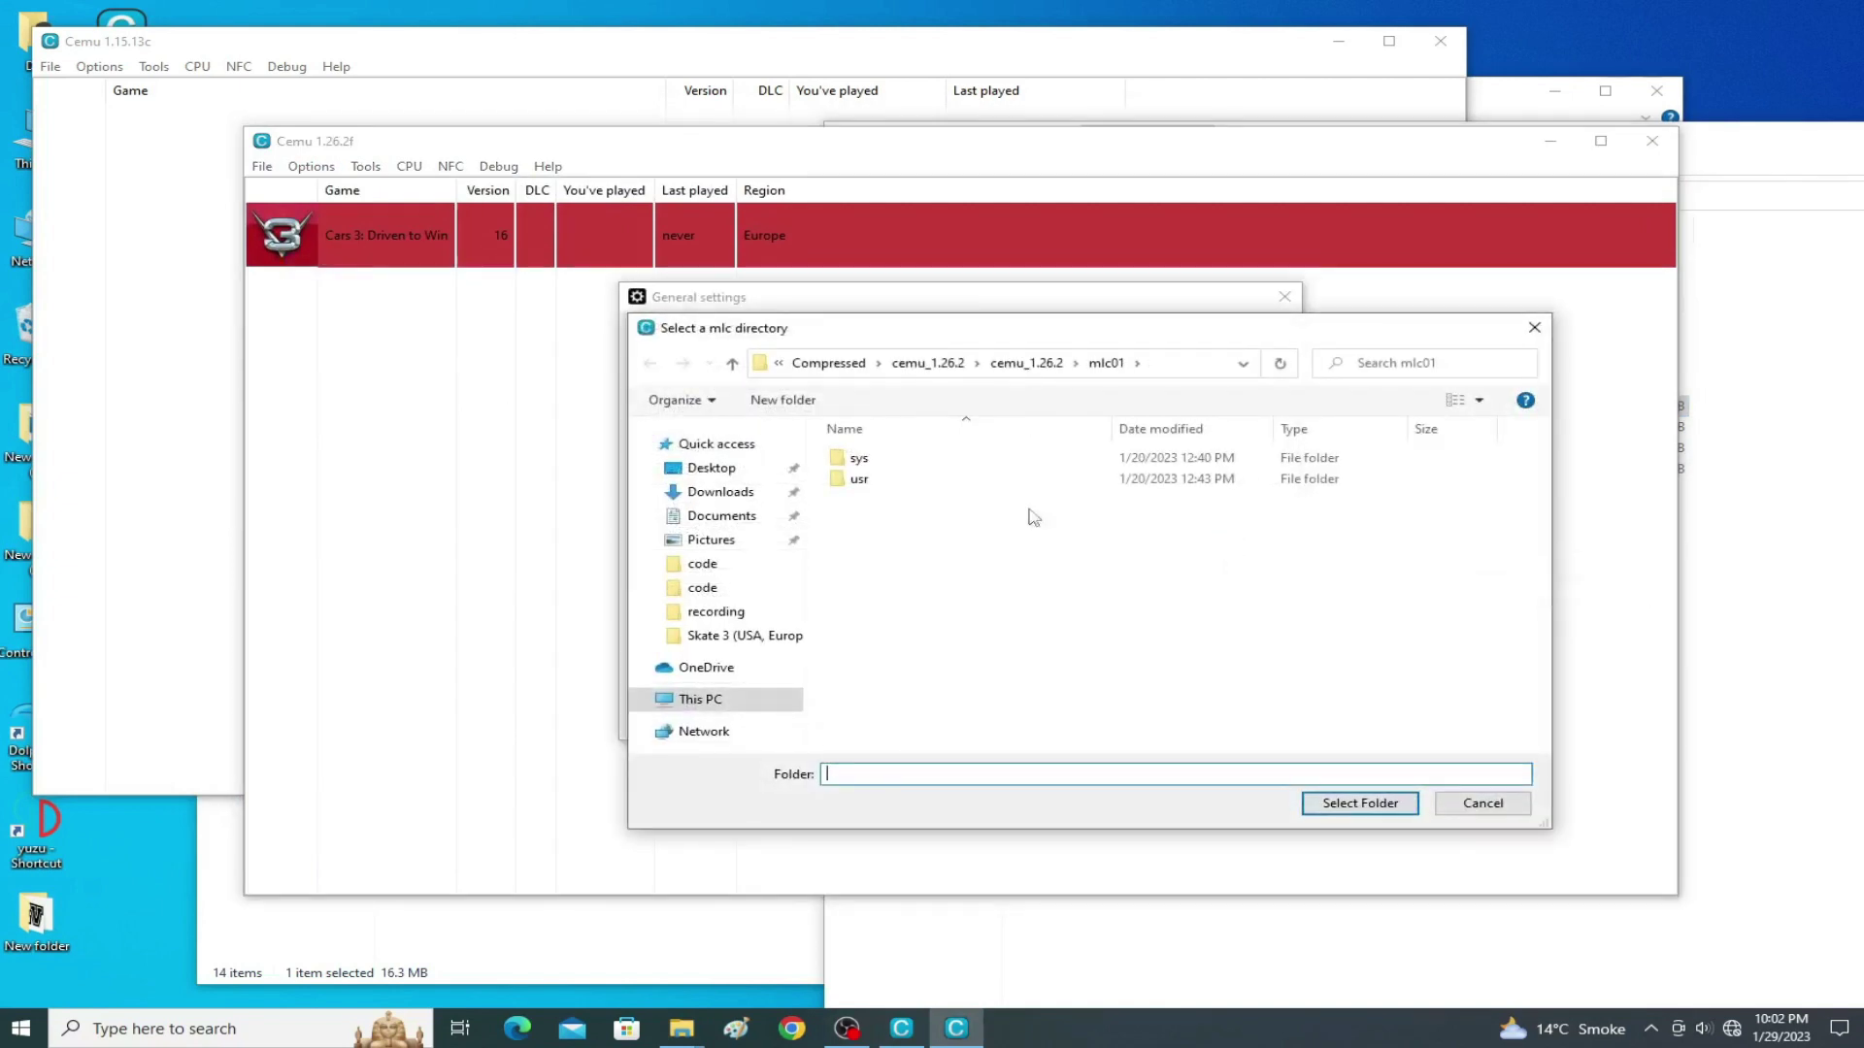
pyautogui.click(723, 491)
pyautogui.click(909, 487)
pyautogui.doubleClick(911, 488)
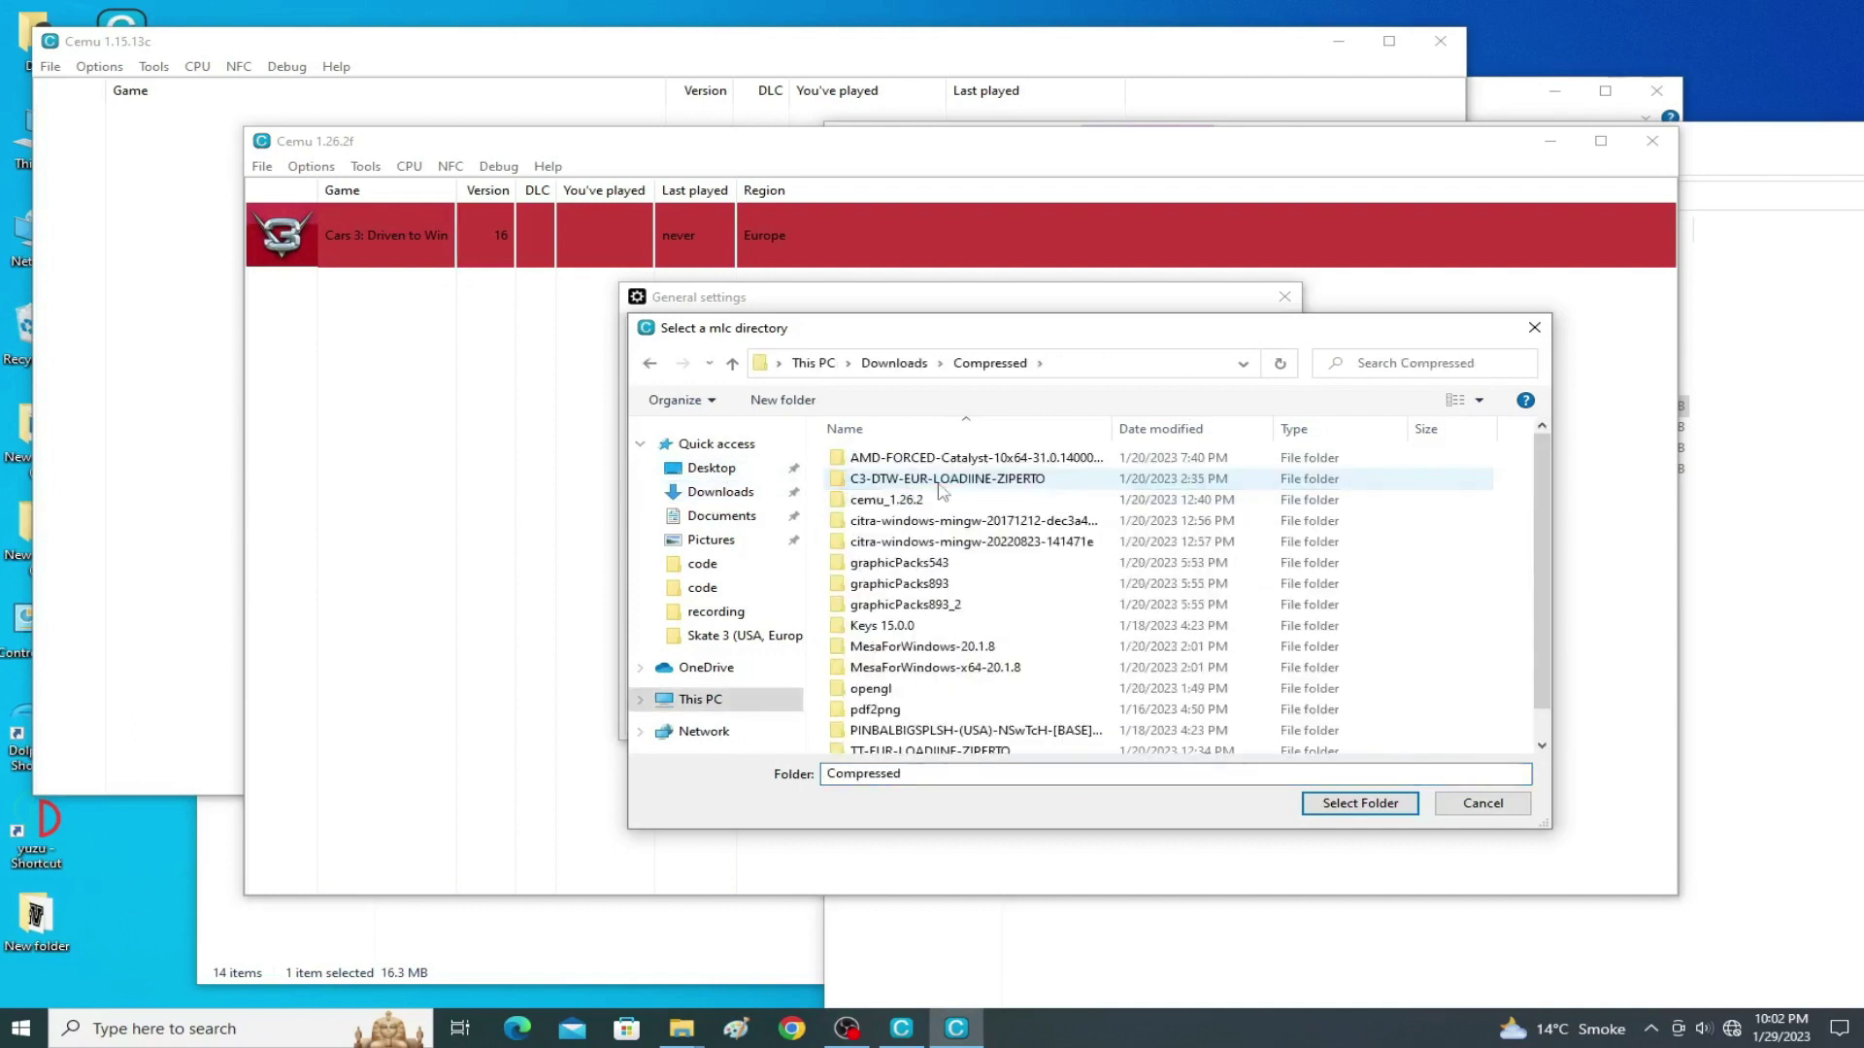
pyautogui.doubleClick(894, 501)
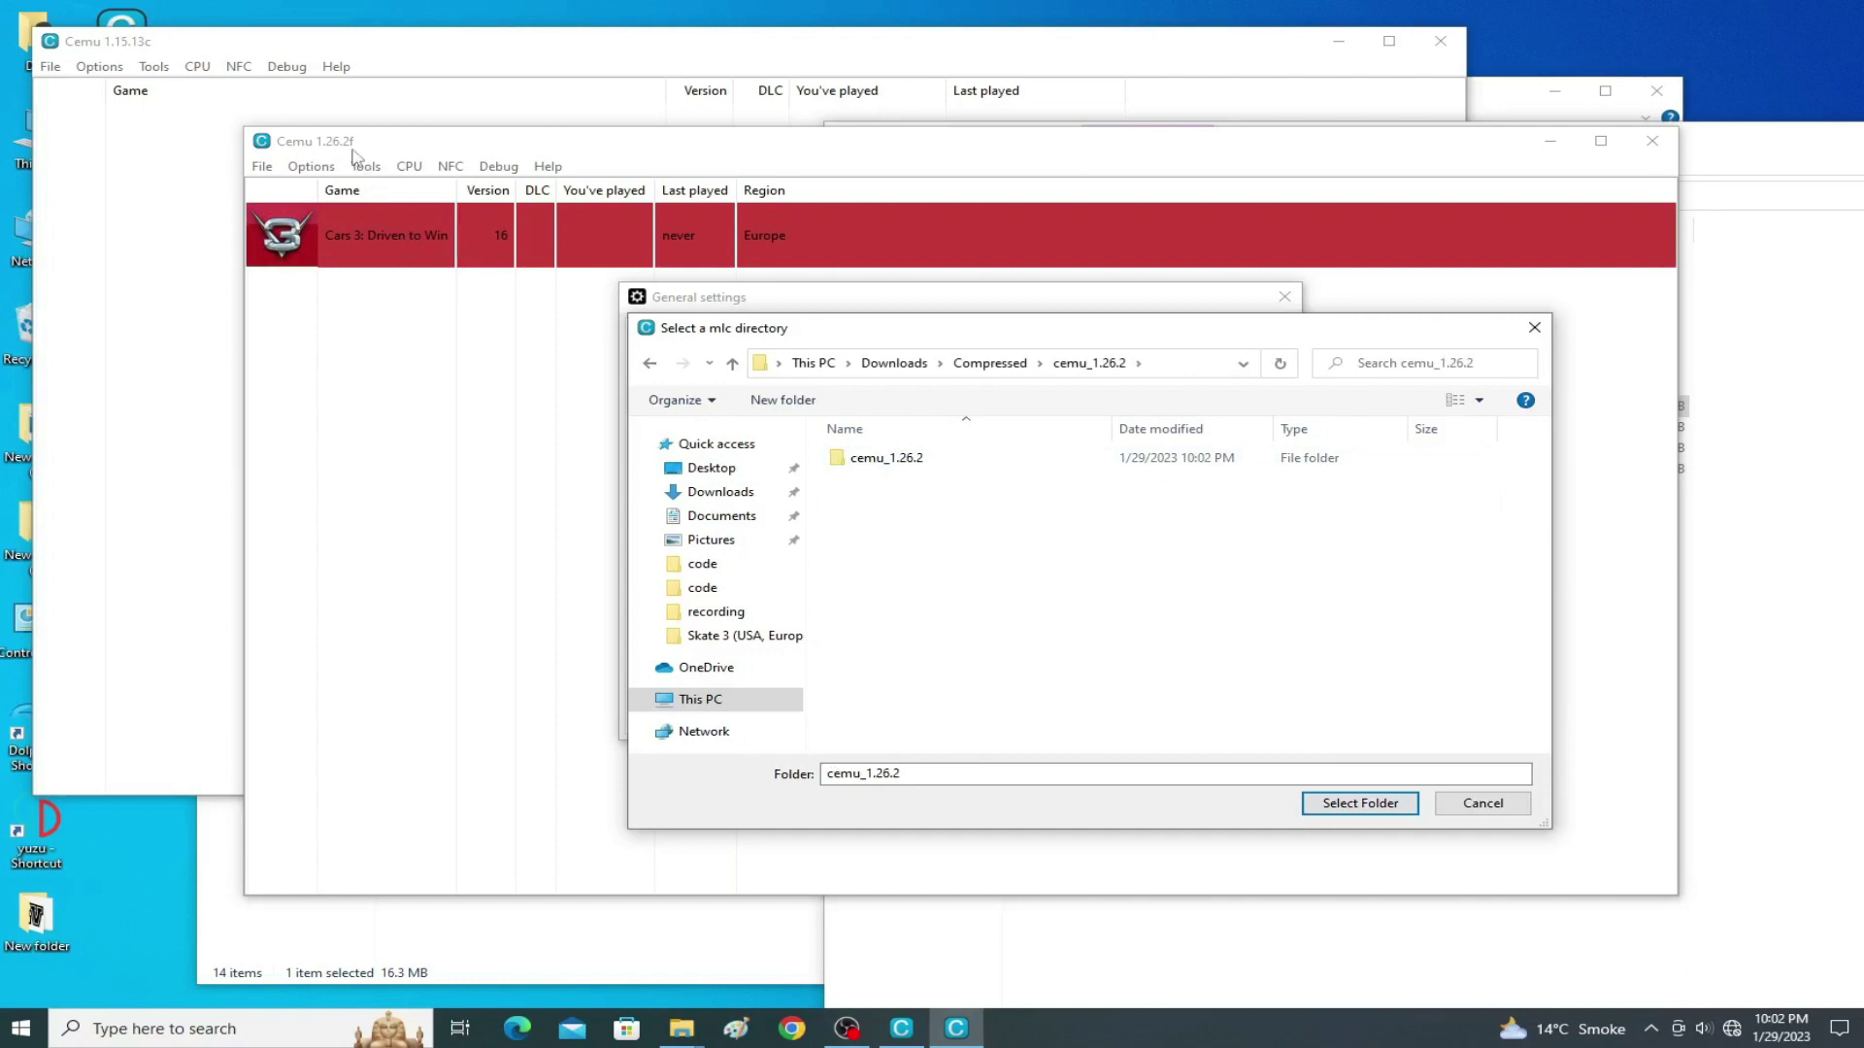
pyautogui.doubleClick(888, 457)
pyautogui.click(882, 545)
pyautogui.doubleClick(881, 545)
pyautogui.click(650, 365)
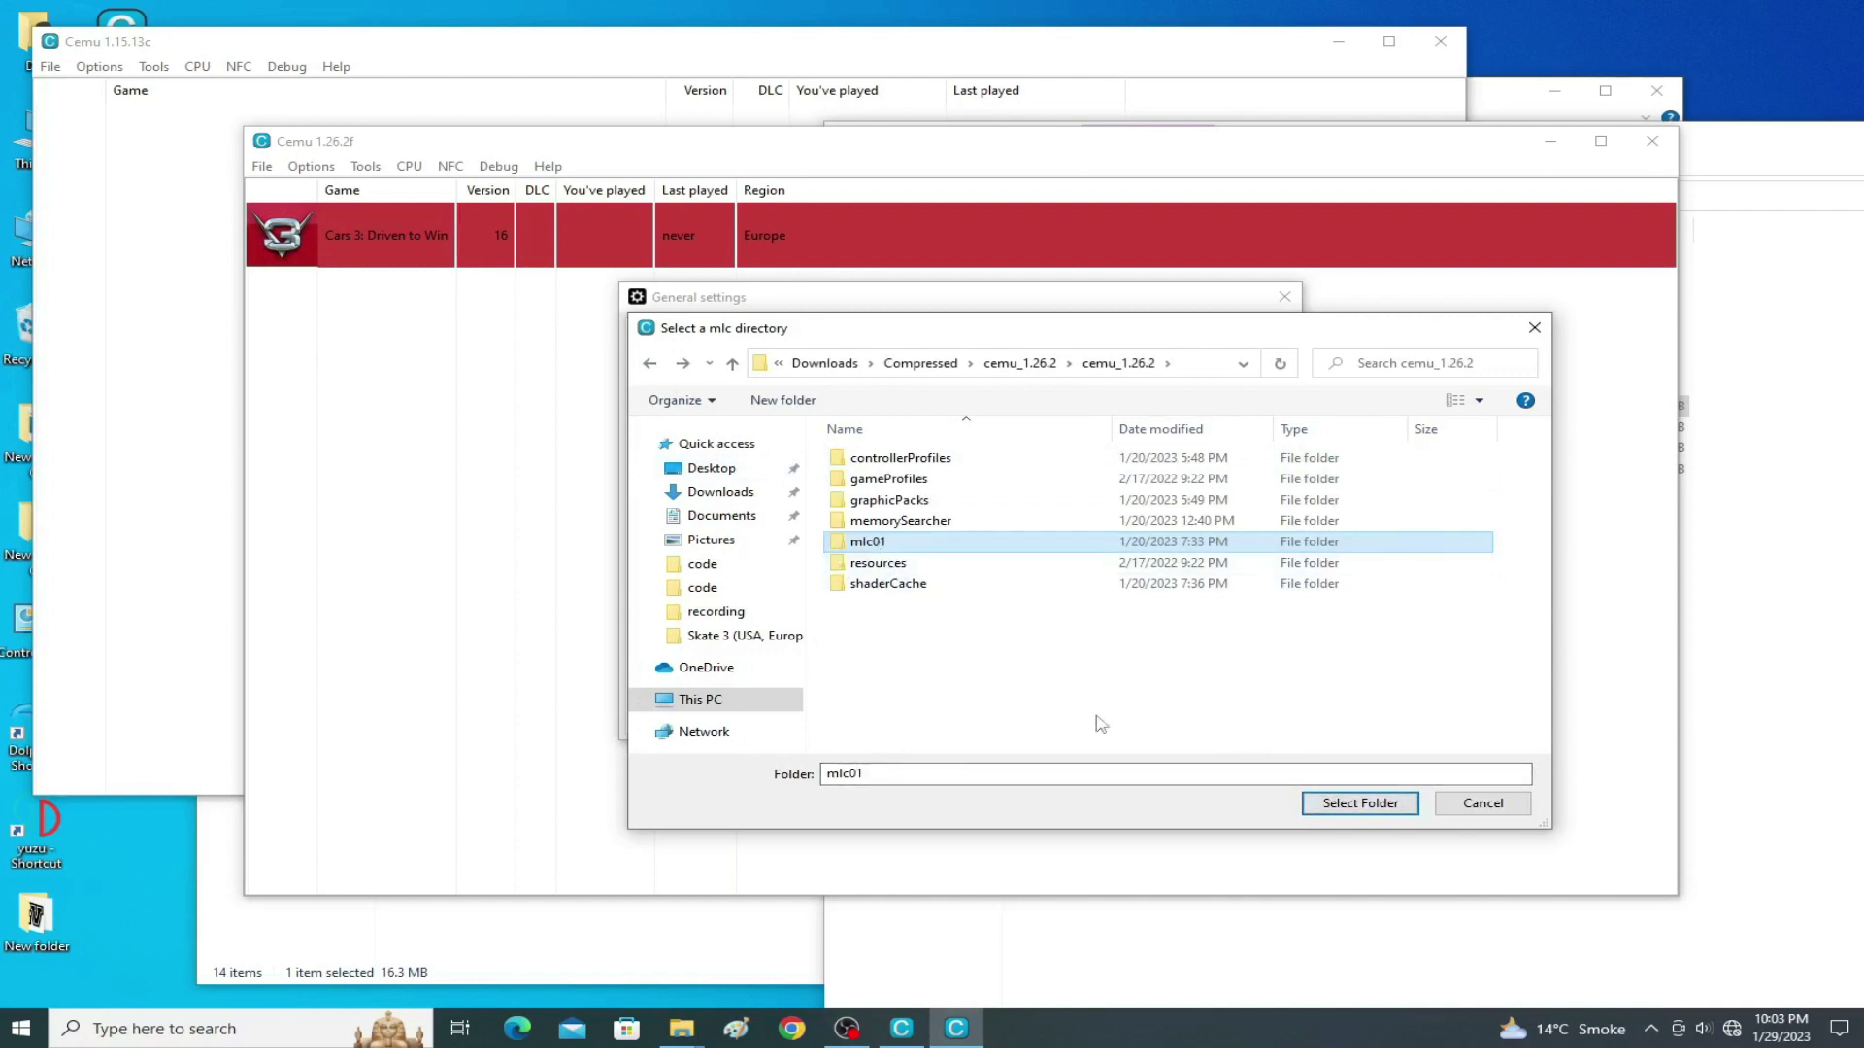
pyautogui.click(1334, 810)
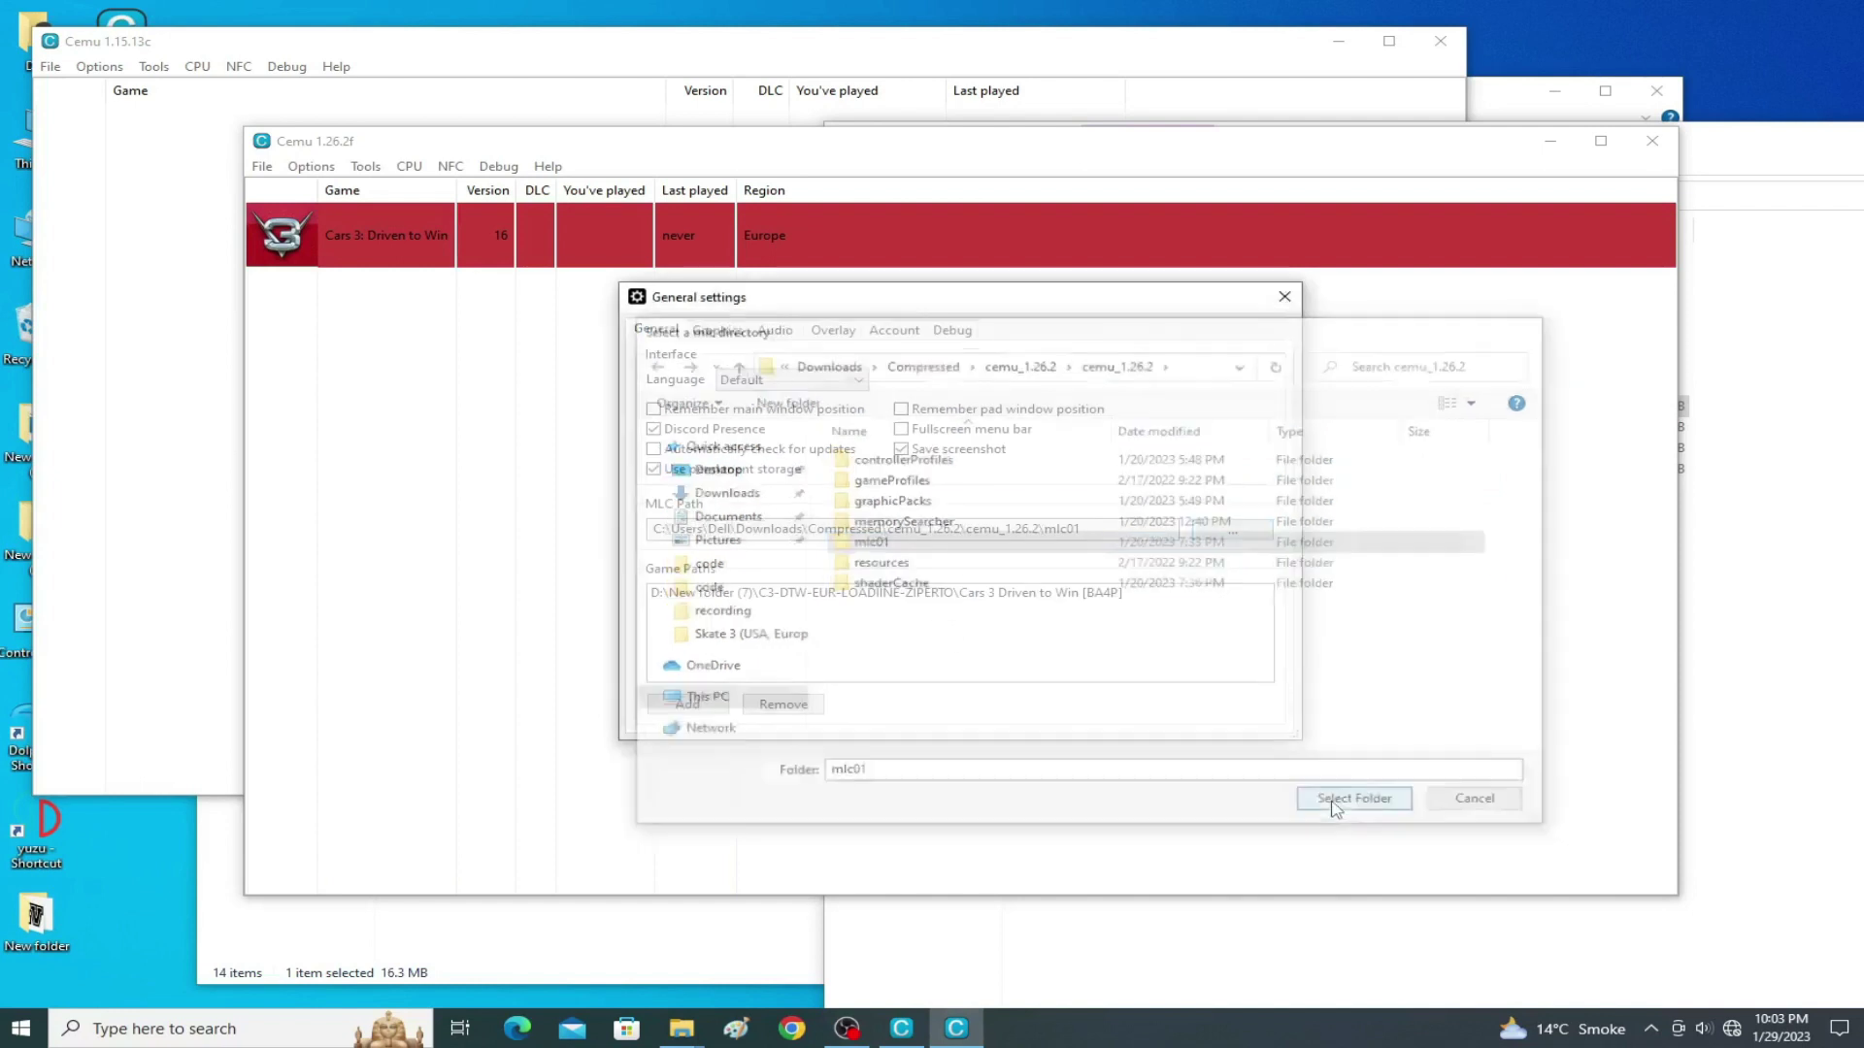
pyautogui.click(1283, 298)
pyautogui.click(1652, 141)
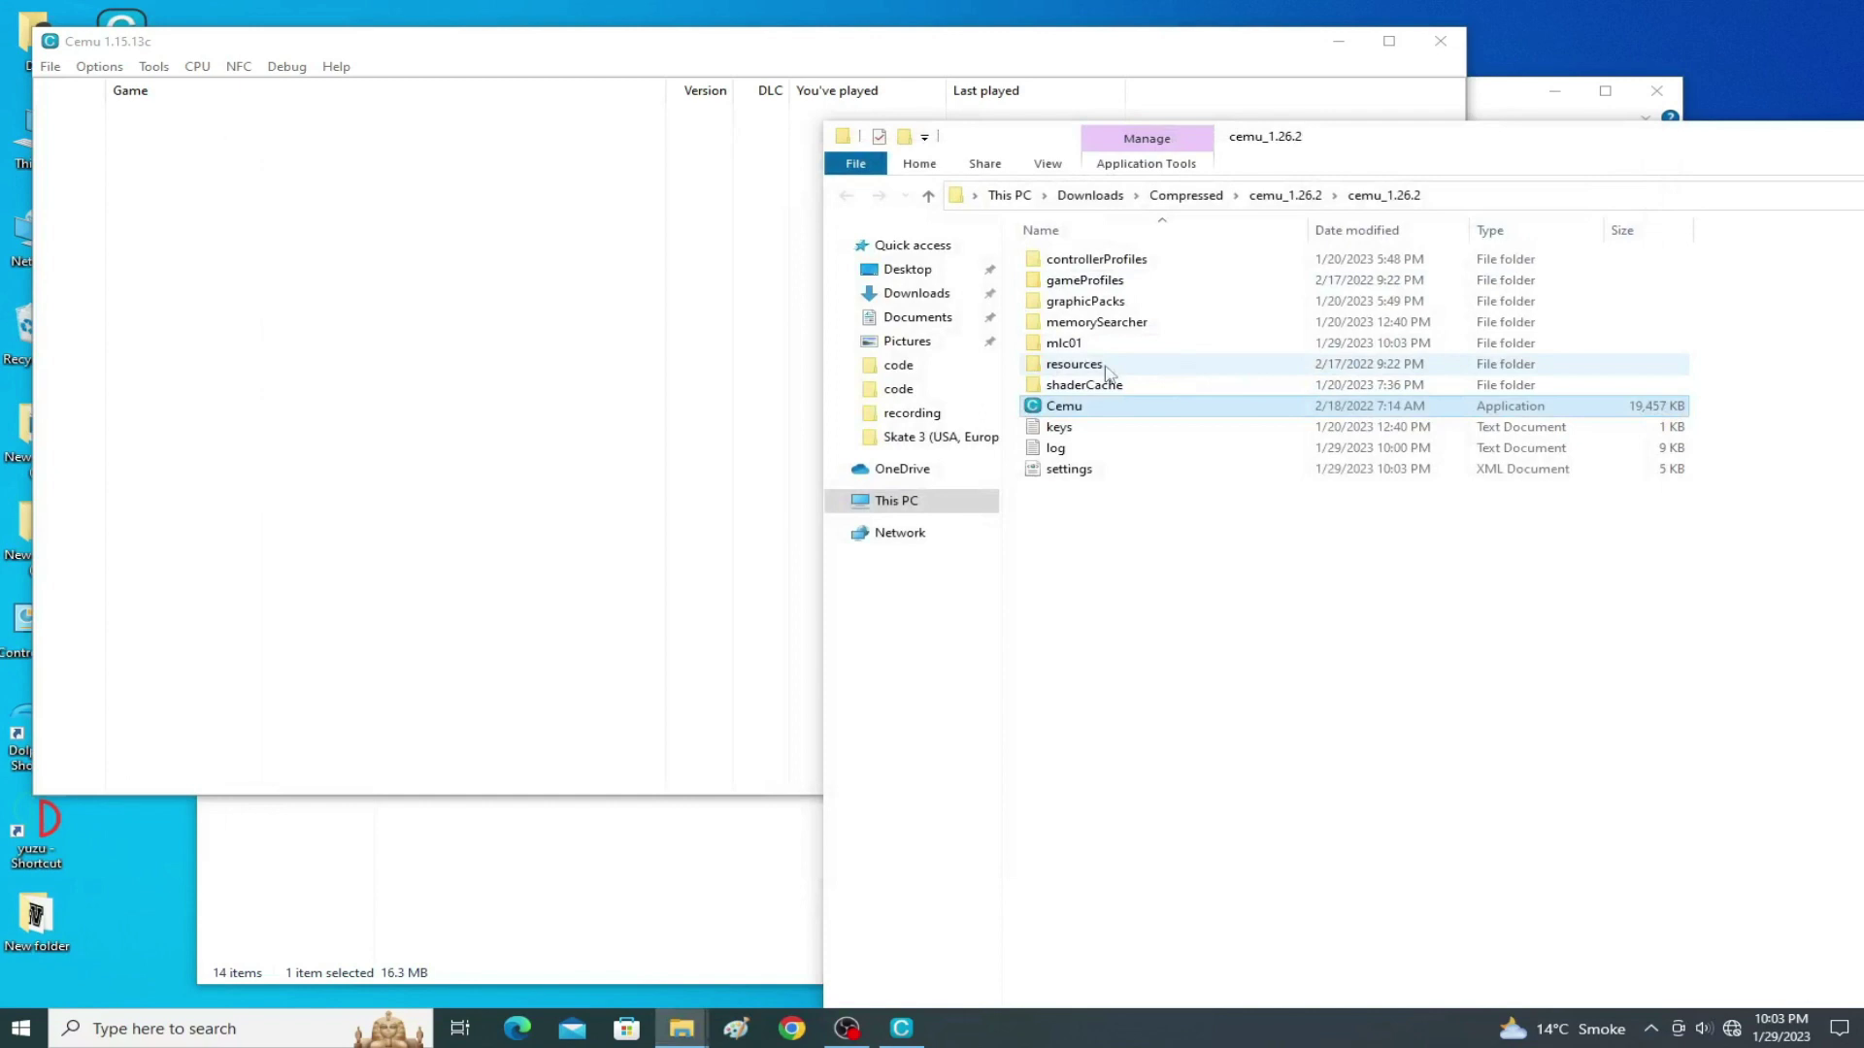
# Open cemu_1.26.2's mlc01\sys\title\0005001b\10056000\content folder.
pyautogui.doubleClick(1078, 344)
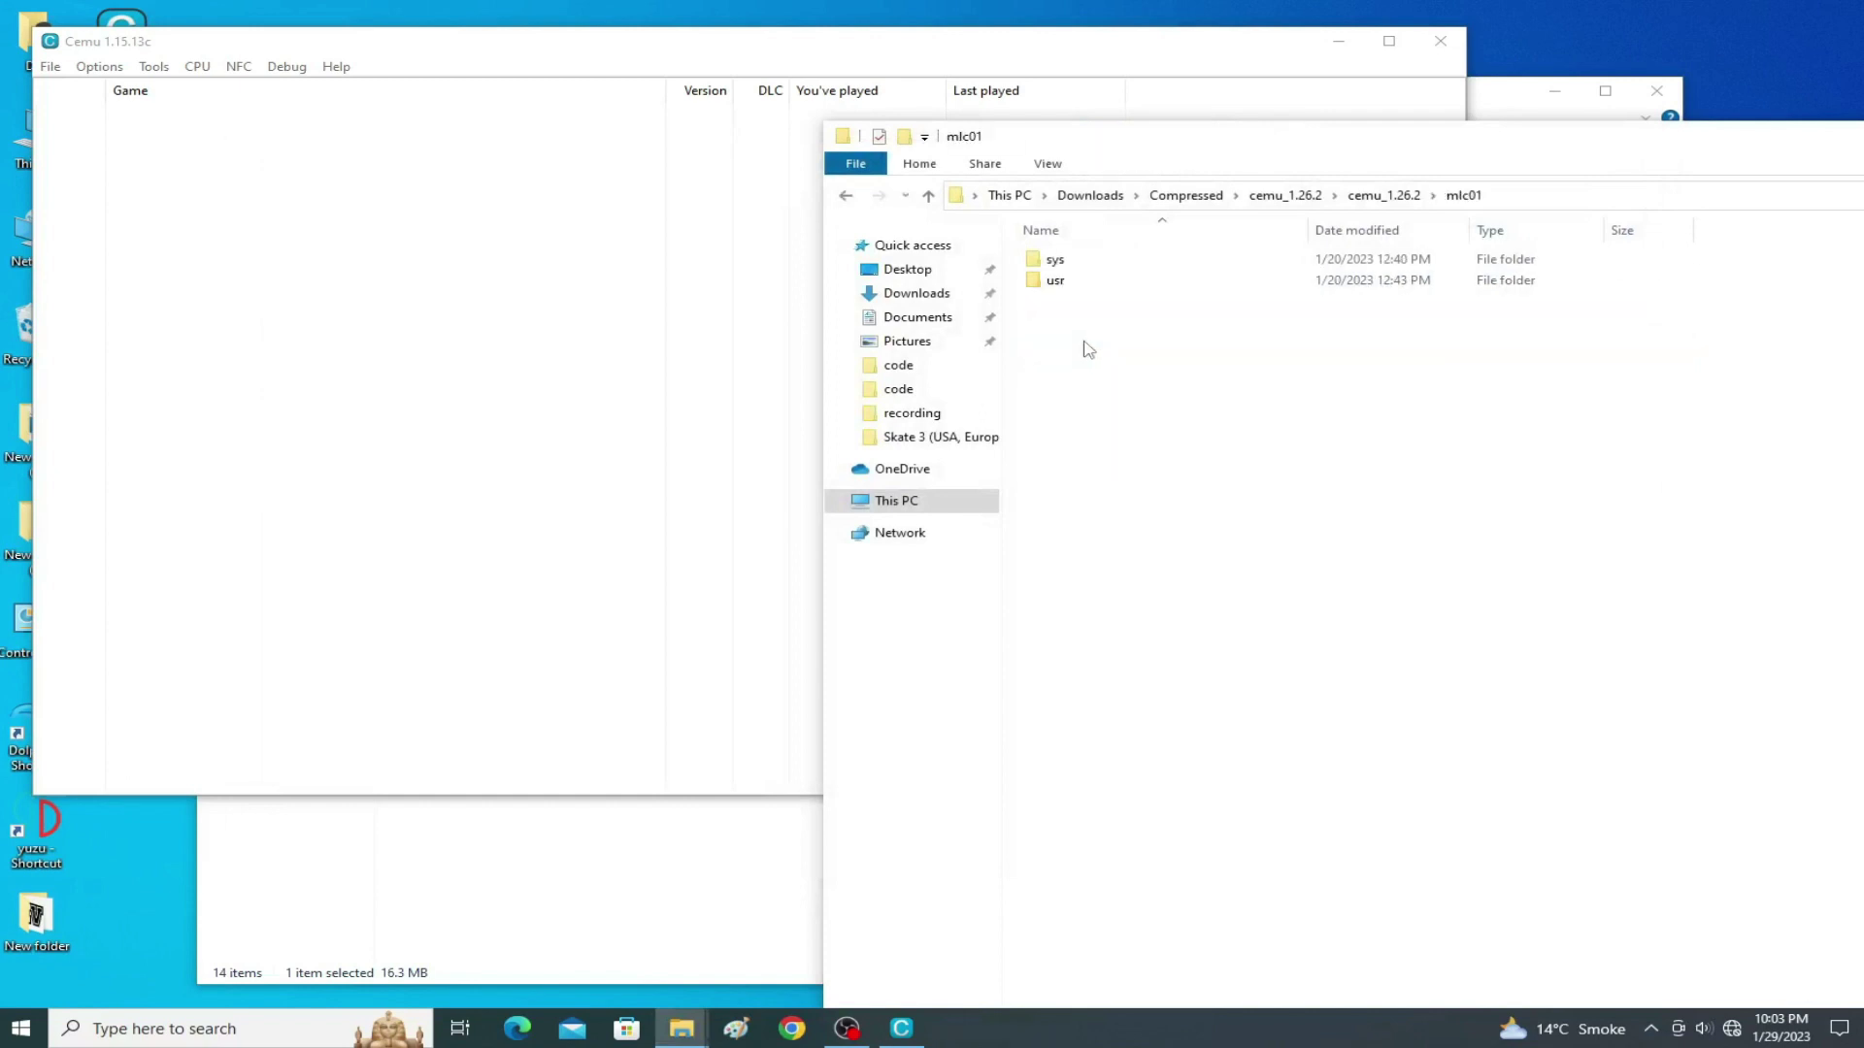
pyautogui.doubleClick(1056, 260)
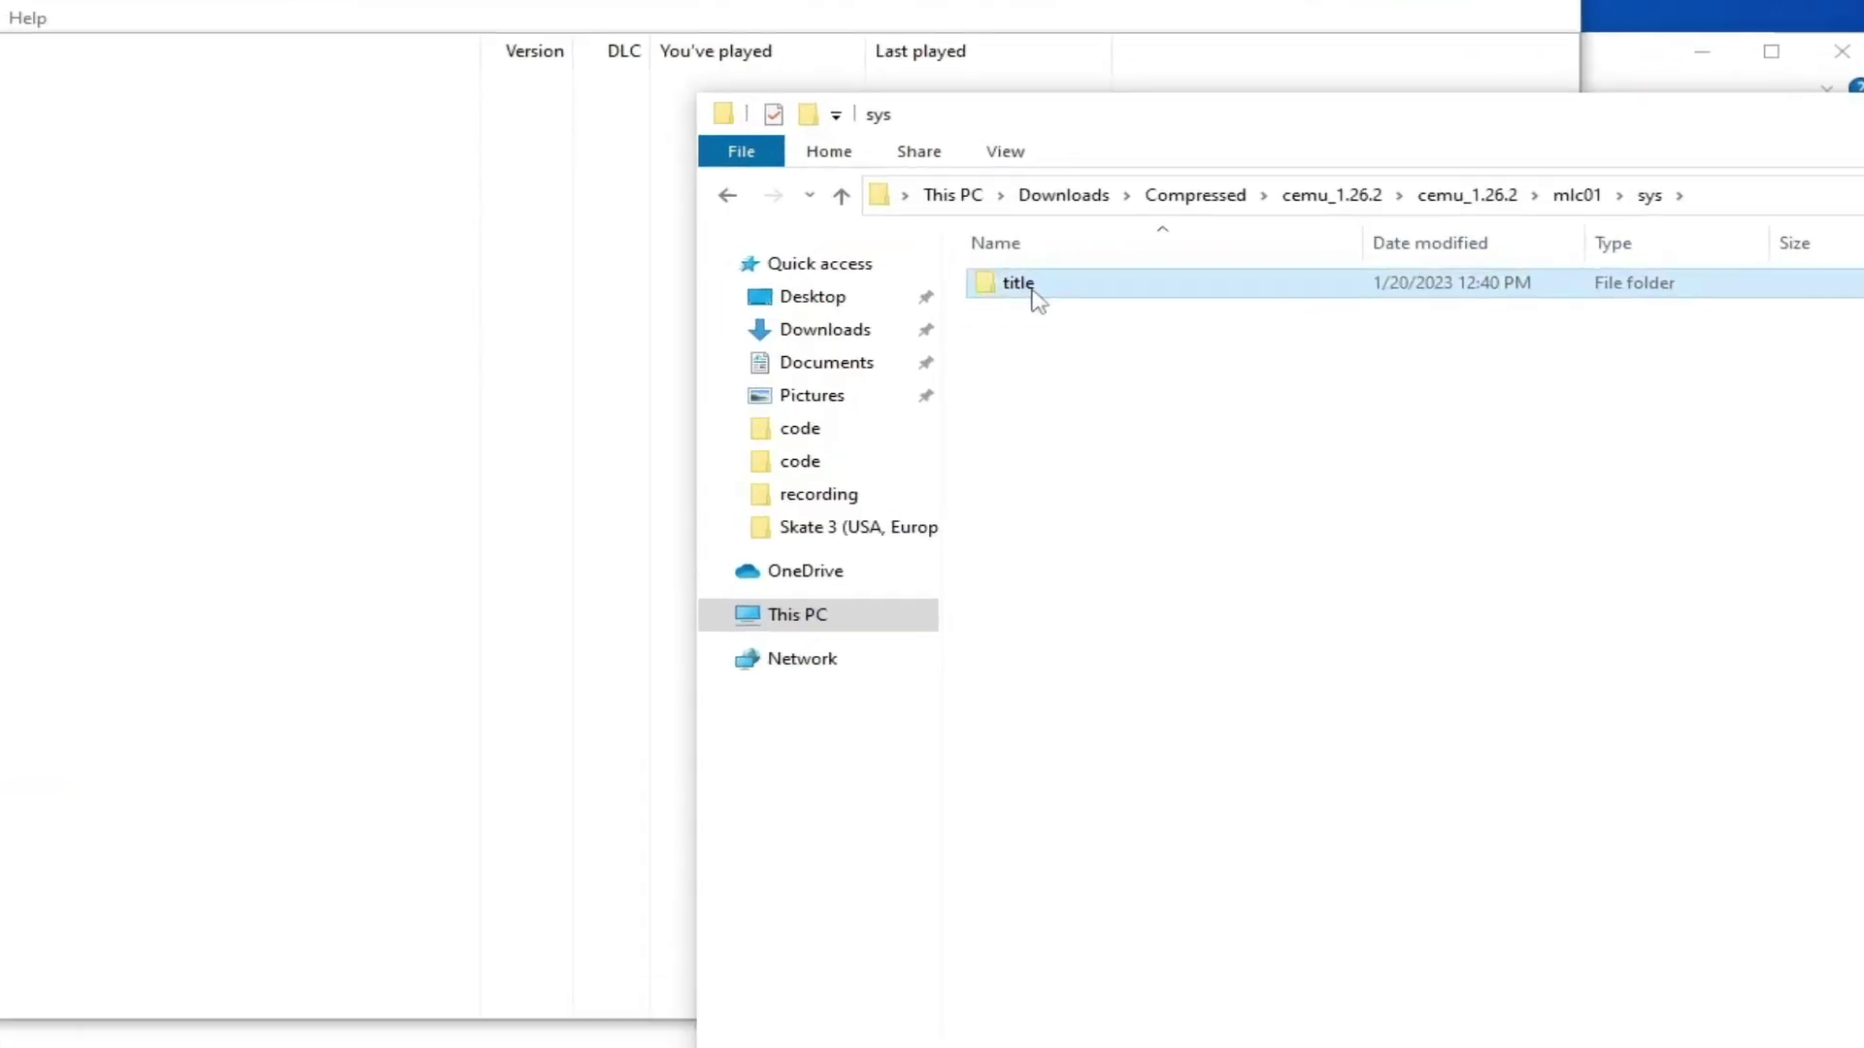
pyautogui.doubleClick(1032, 296)
pyautogui.doubleClick(1033, 297)
pyautogui.doubleClick(982, 348)
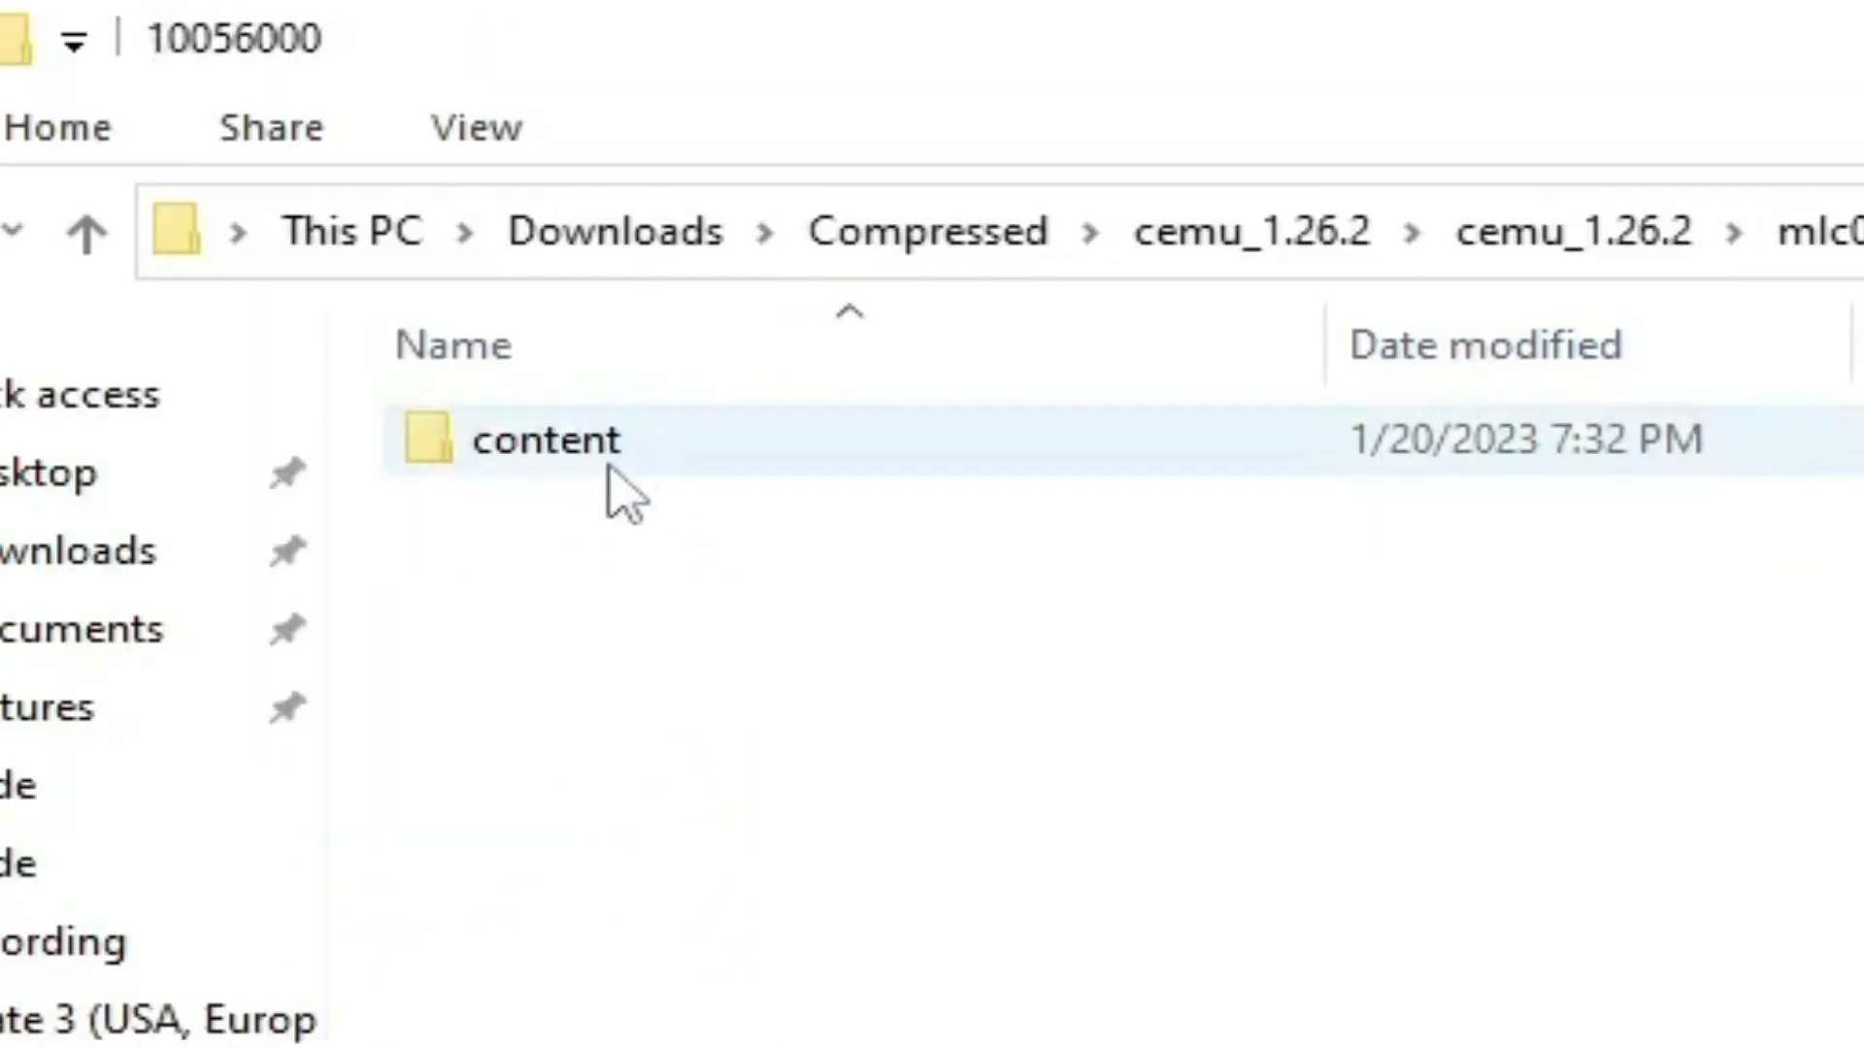
pyautogui.doubleClick(610, 470)
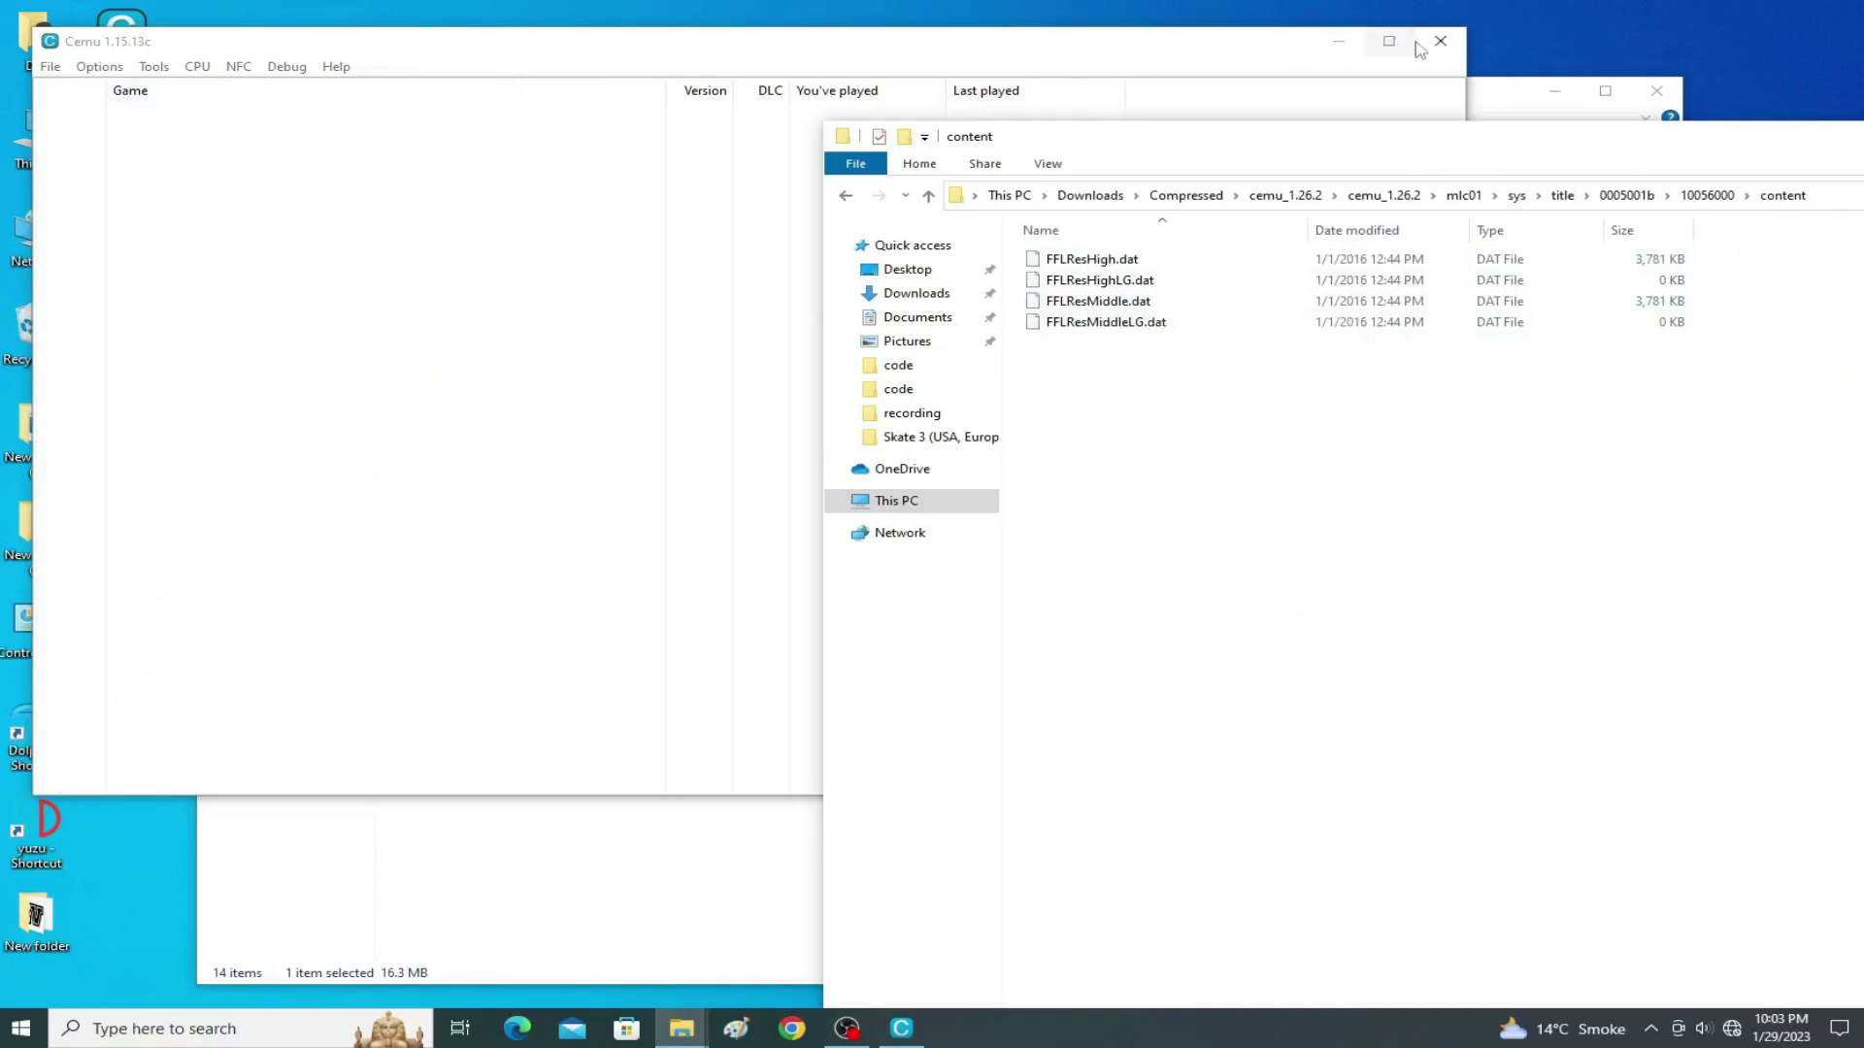
# Close Cemu 1.15.13, inspect its mlc01\sys\title\0005001b\10056000\content folder, then return to cemu_1.15.13.
pyautogui.click(1437, 44)
pyautogui.doubleClick(439, 321)
pyautogui.doubleClick(433, 236)
pyautogui.click(455, 219)
pyautogui.doubleClick(457, 221)
pyautogui.doubleClick(457, 221)
pyautogui.doubleClick(451, 236)
pyautogui.click(466, 221)
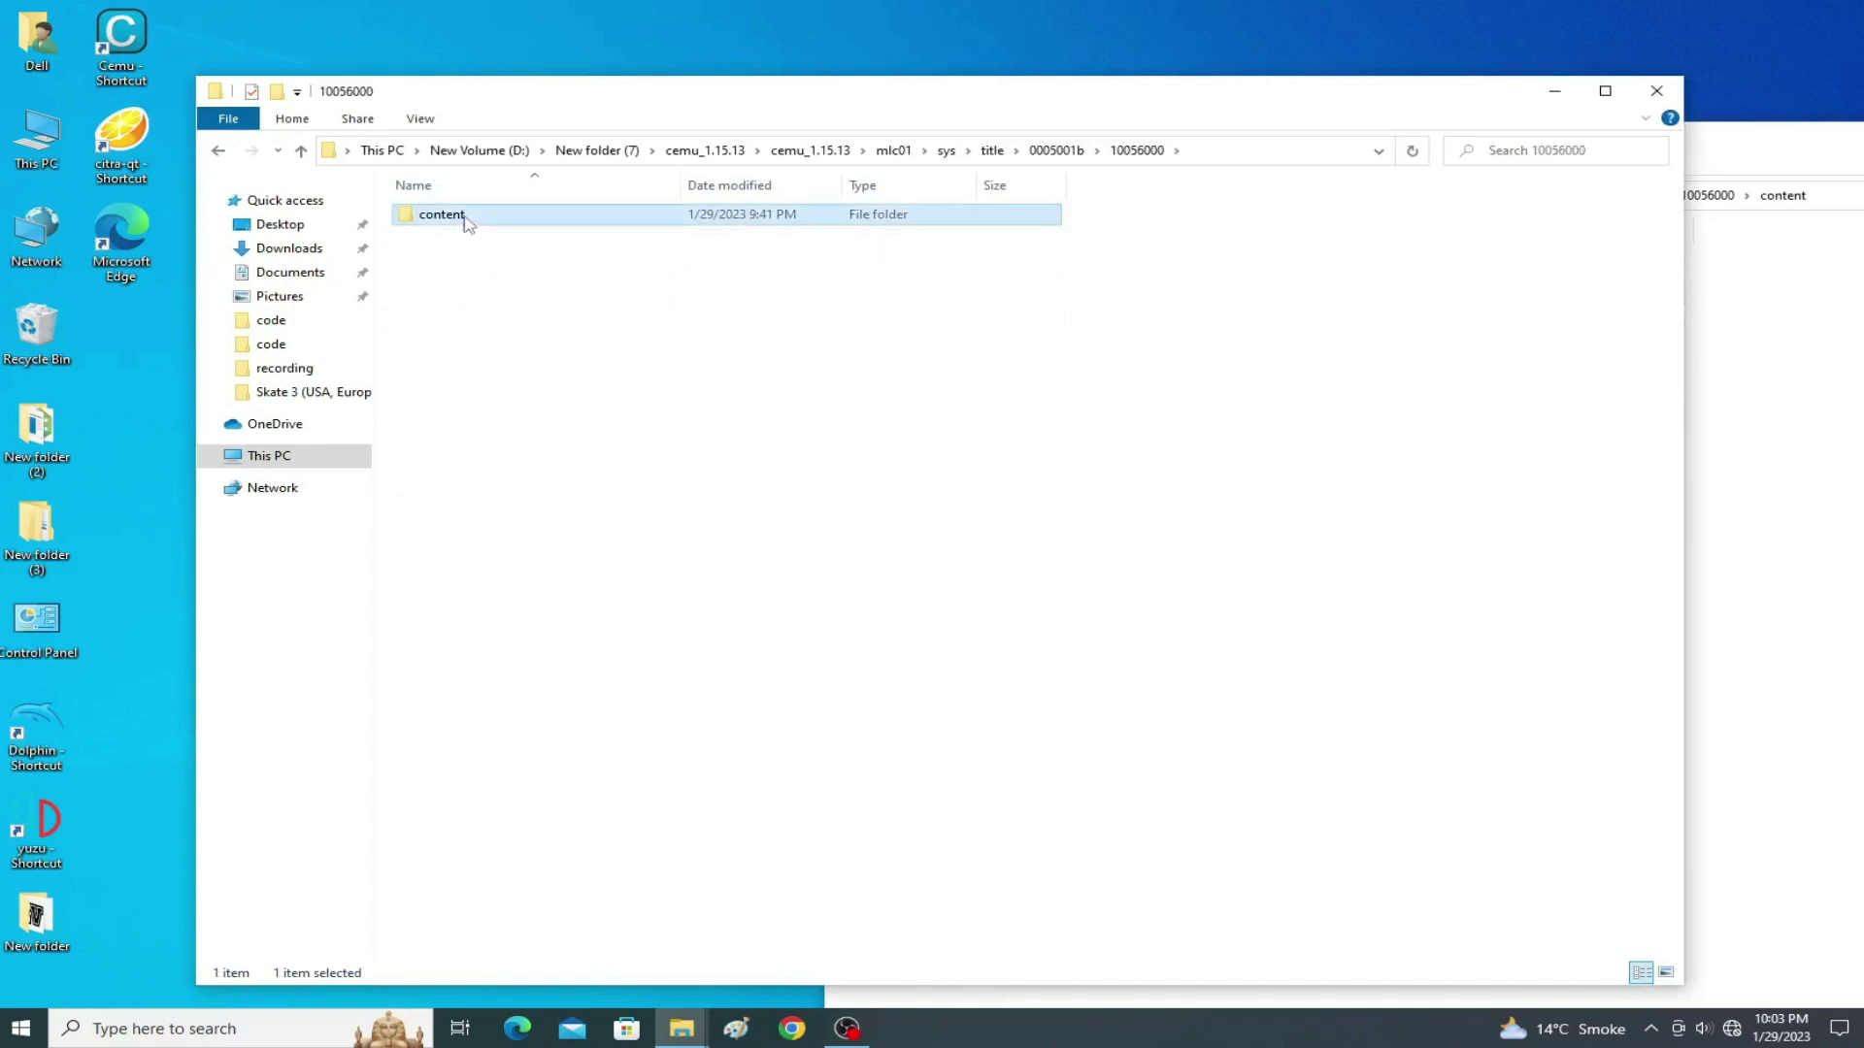
pyautogui.doubleClick(465, 219)
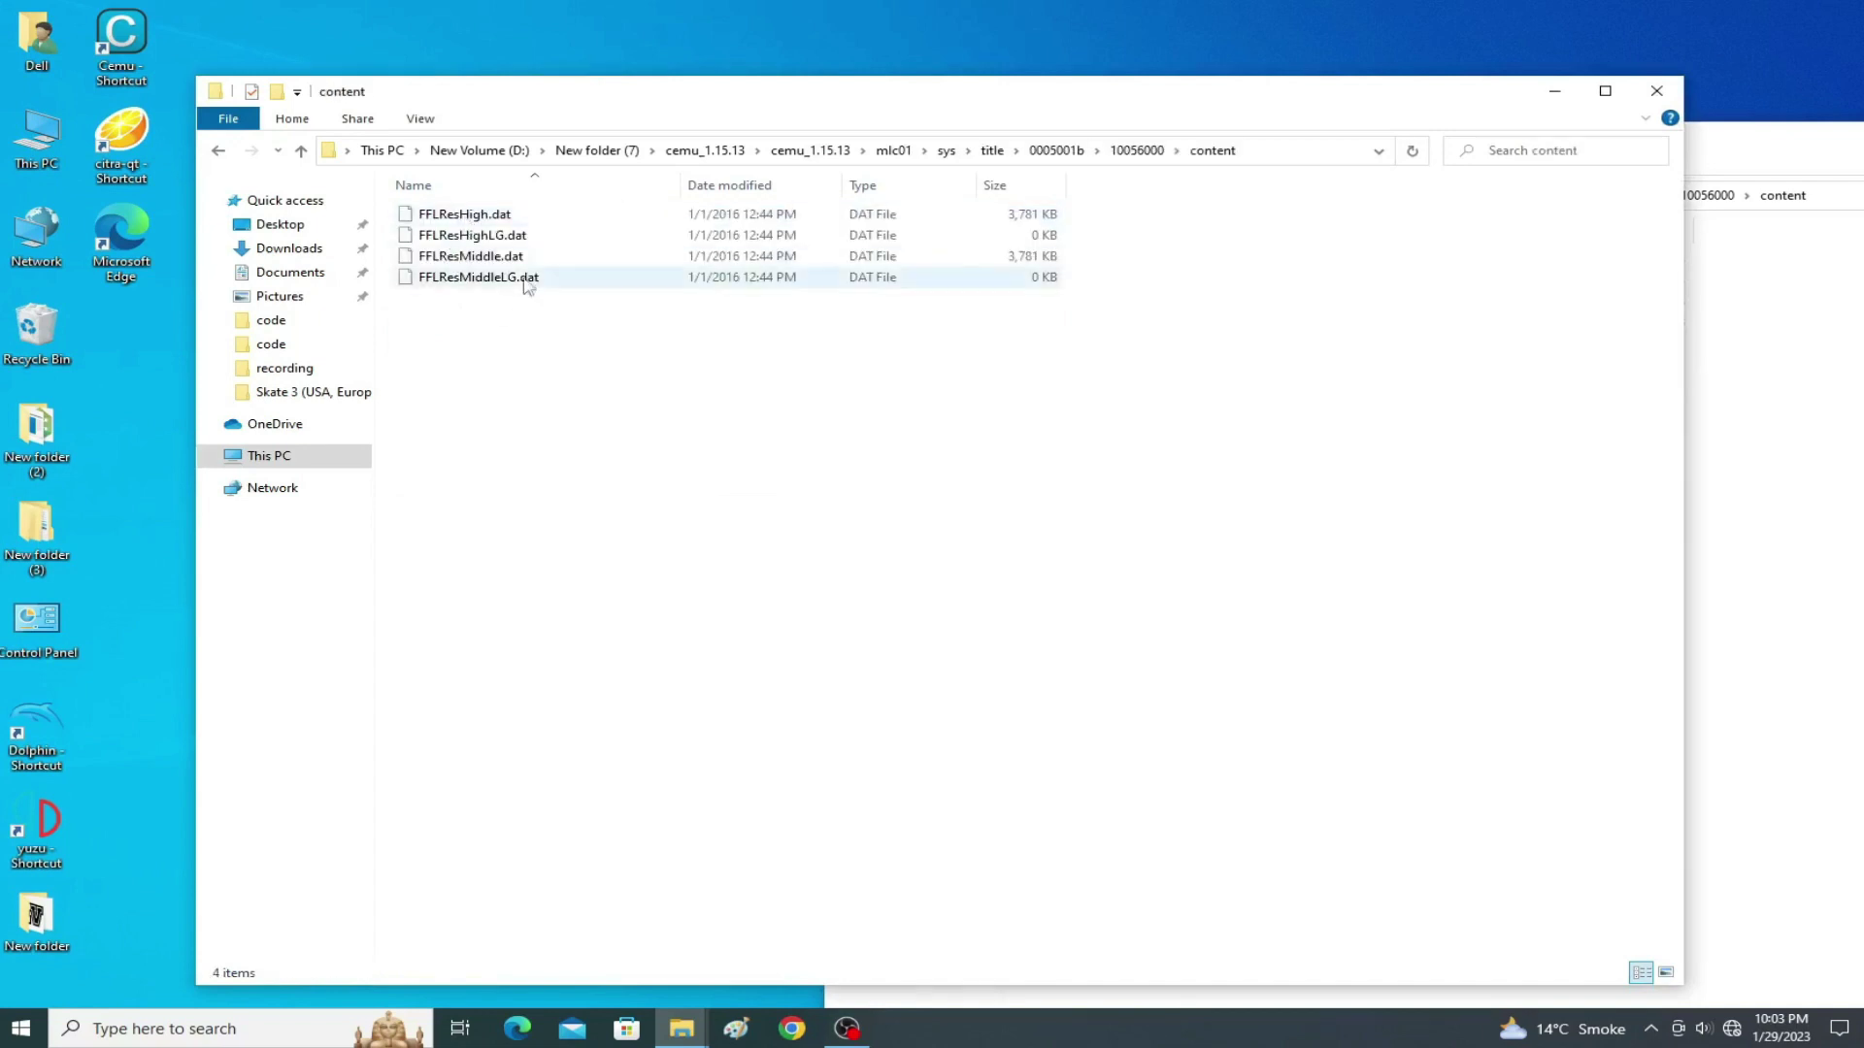
pyautogui.click(220, 152)
pyautogui.click(220, 151)
pyautogui.click(219, 152)
pyautogui.click(219, 151)
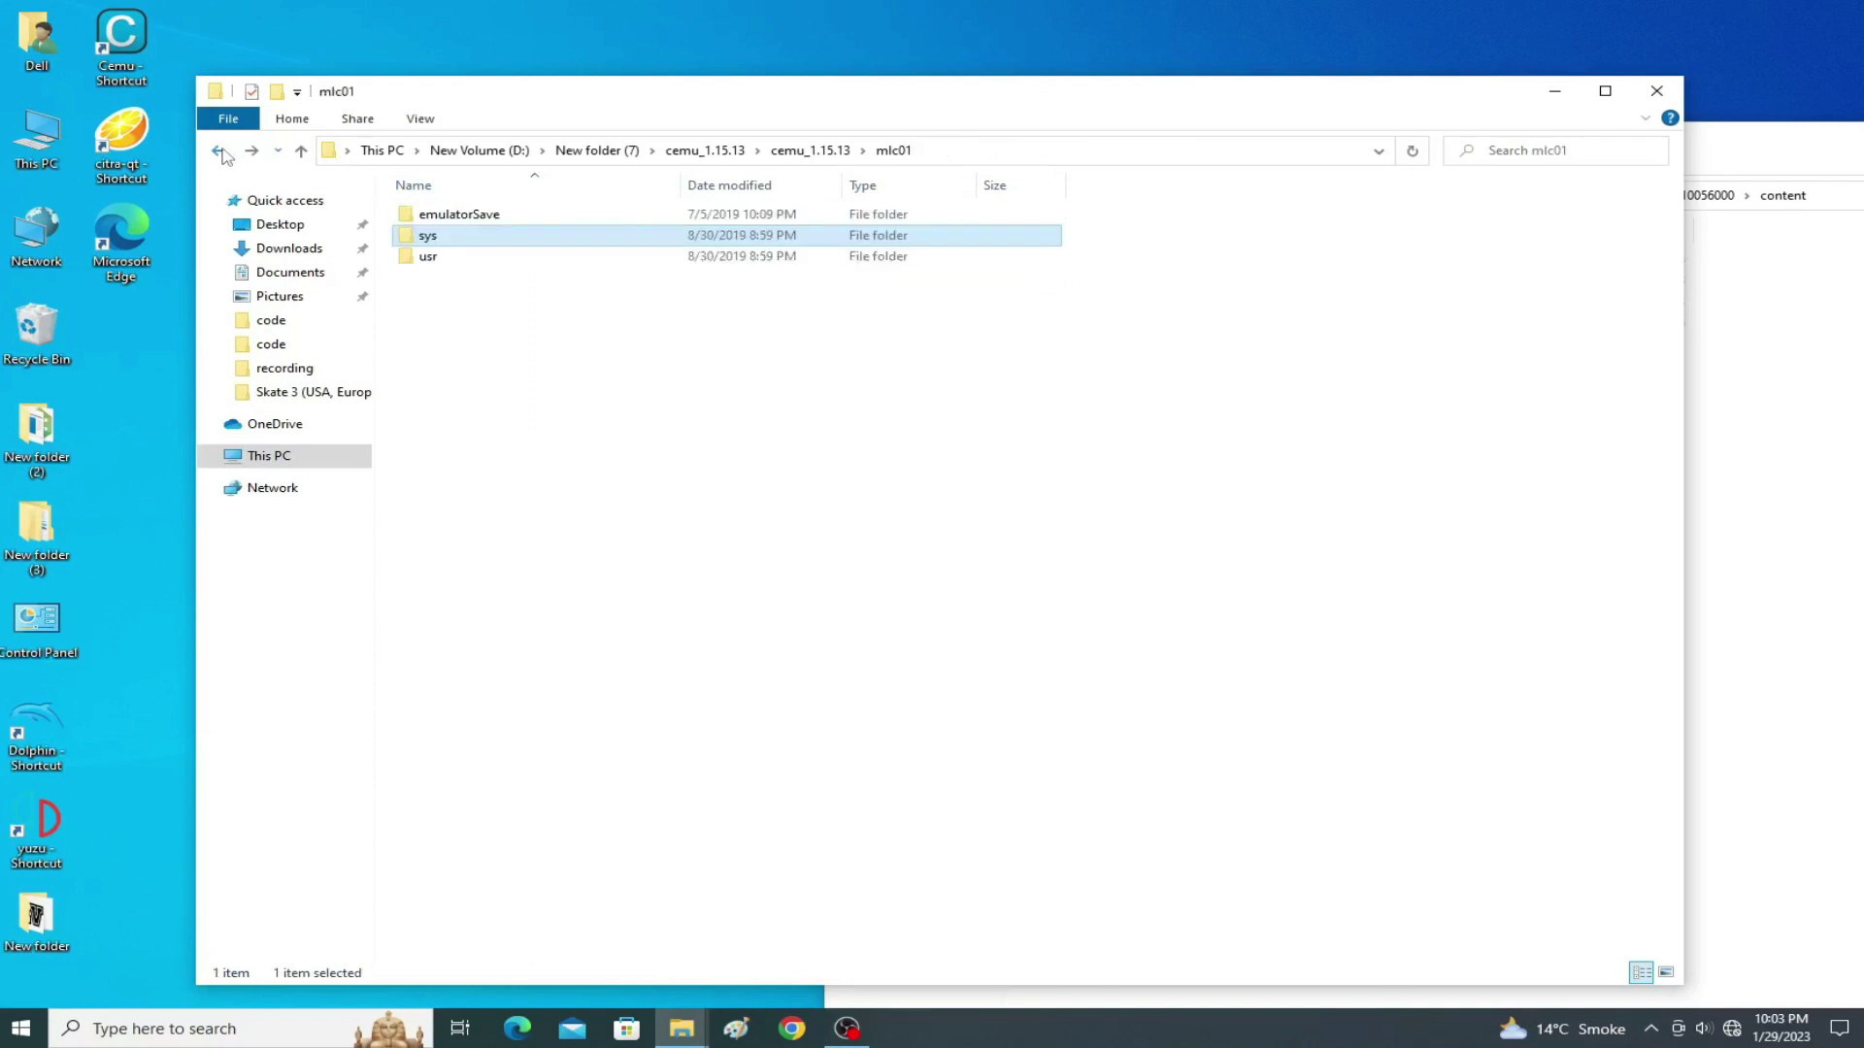
pyautogui.click(219, 151)
pyautogui.click(219, 151)
# Bring the content folder window forward and reposition the cemu_1.15.13 window.
pyautogui.click(1758, 391)
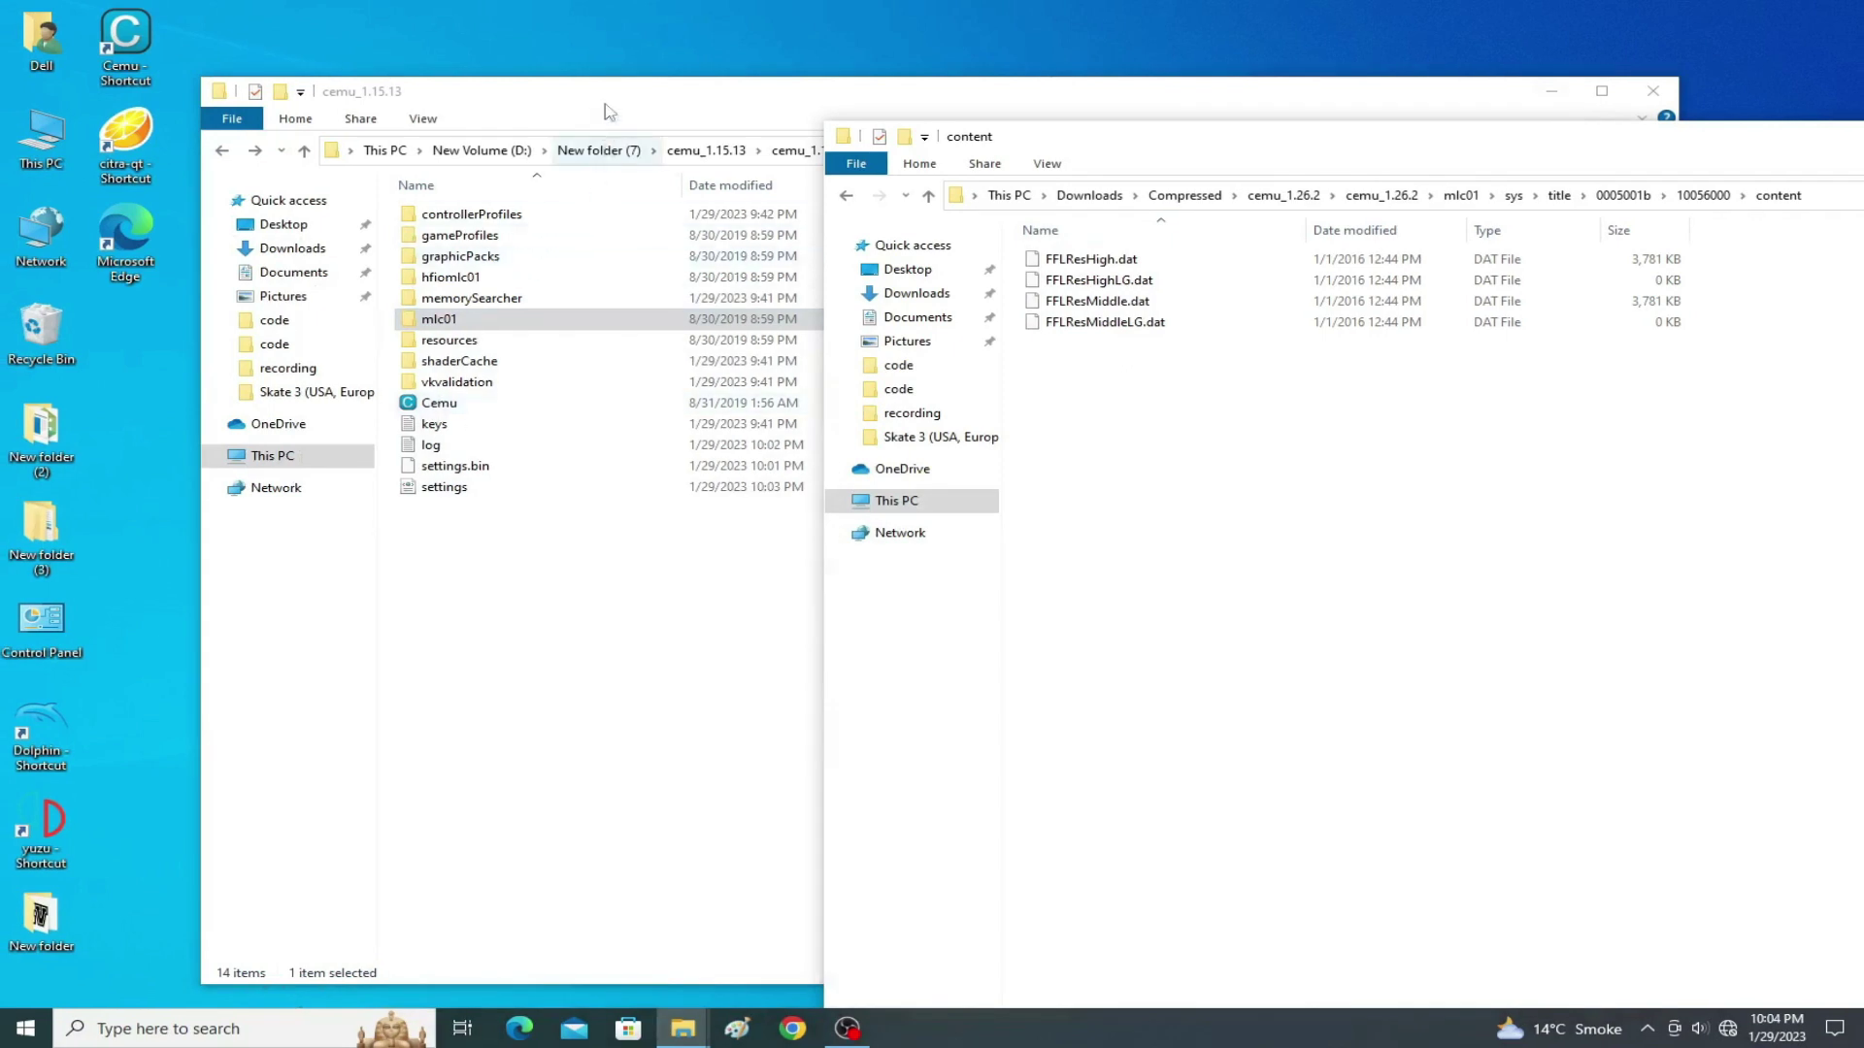
pyautogui.moveTo(629, 93); pyautogui.dragTo(727, 331)
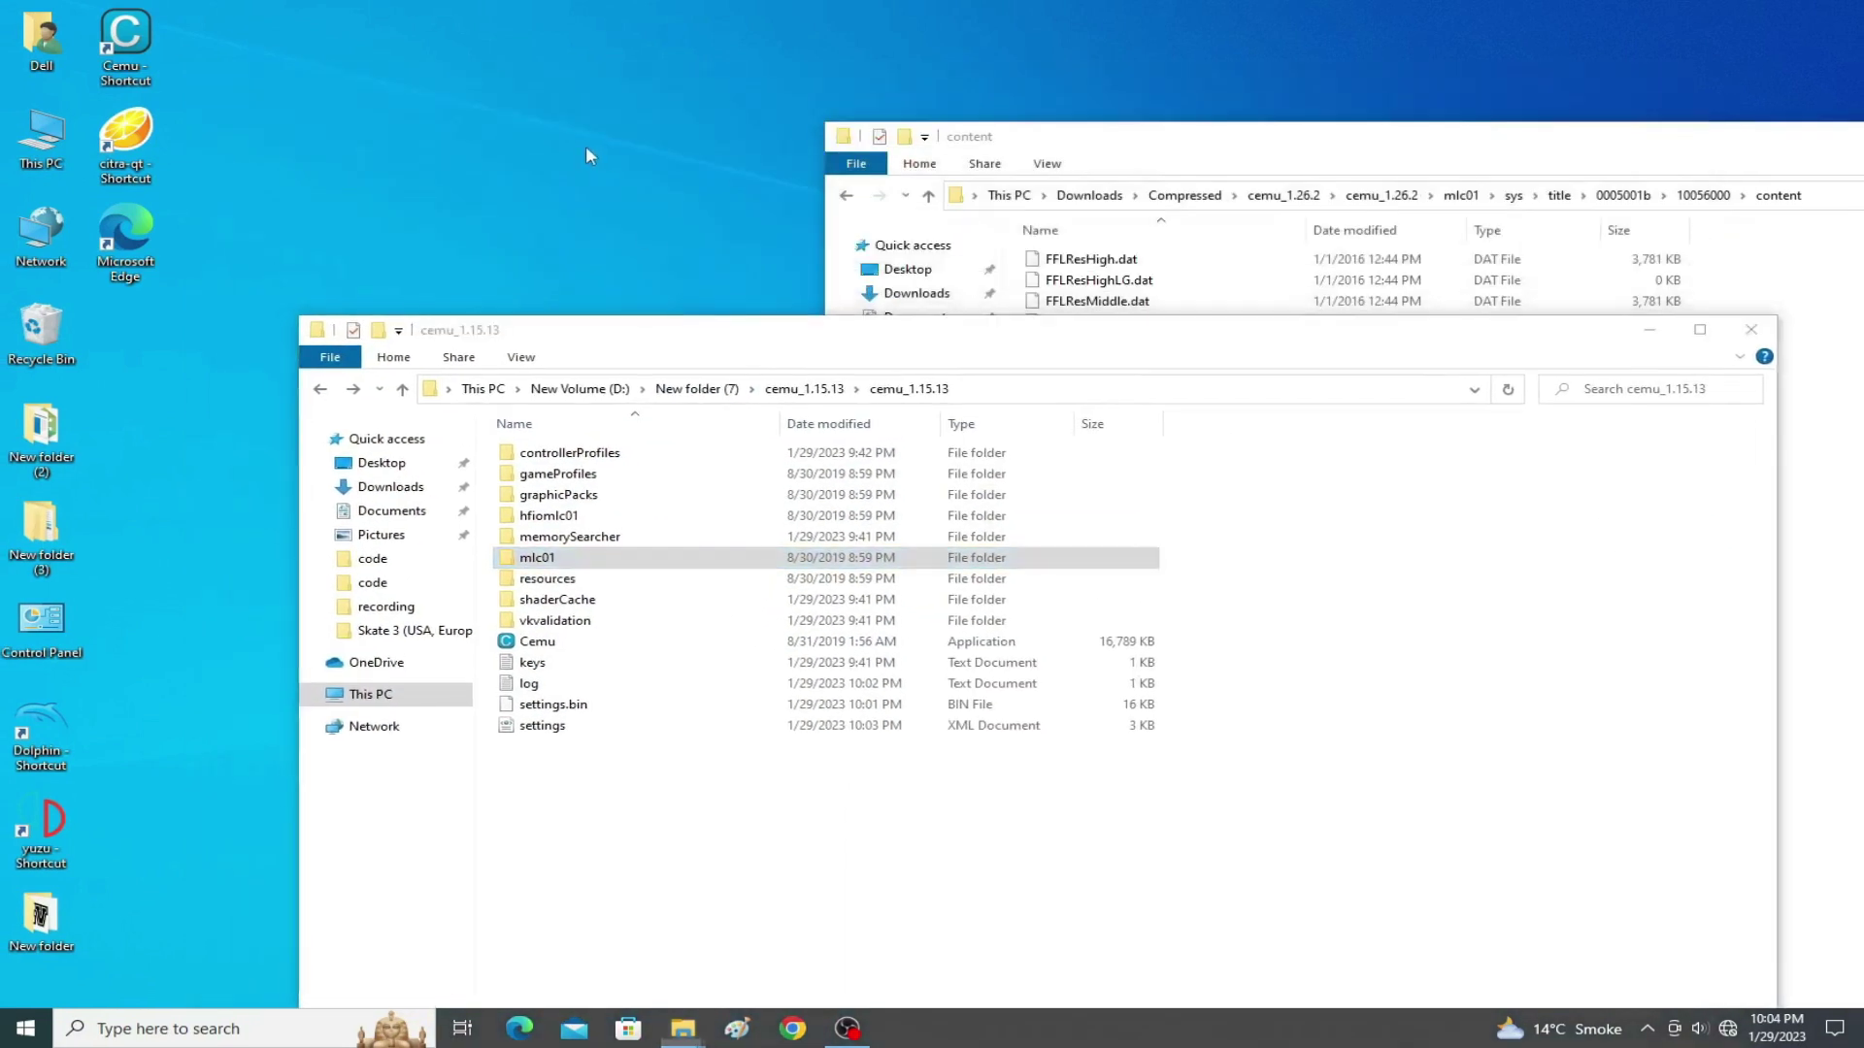
pyautogui.rightClick(586, 148)
# Add cemu_1.15.13's Cemu.exe as a 3D application profile, overwriting the existing one.
pyautogui.click(689, 163)
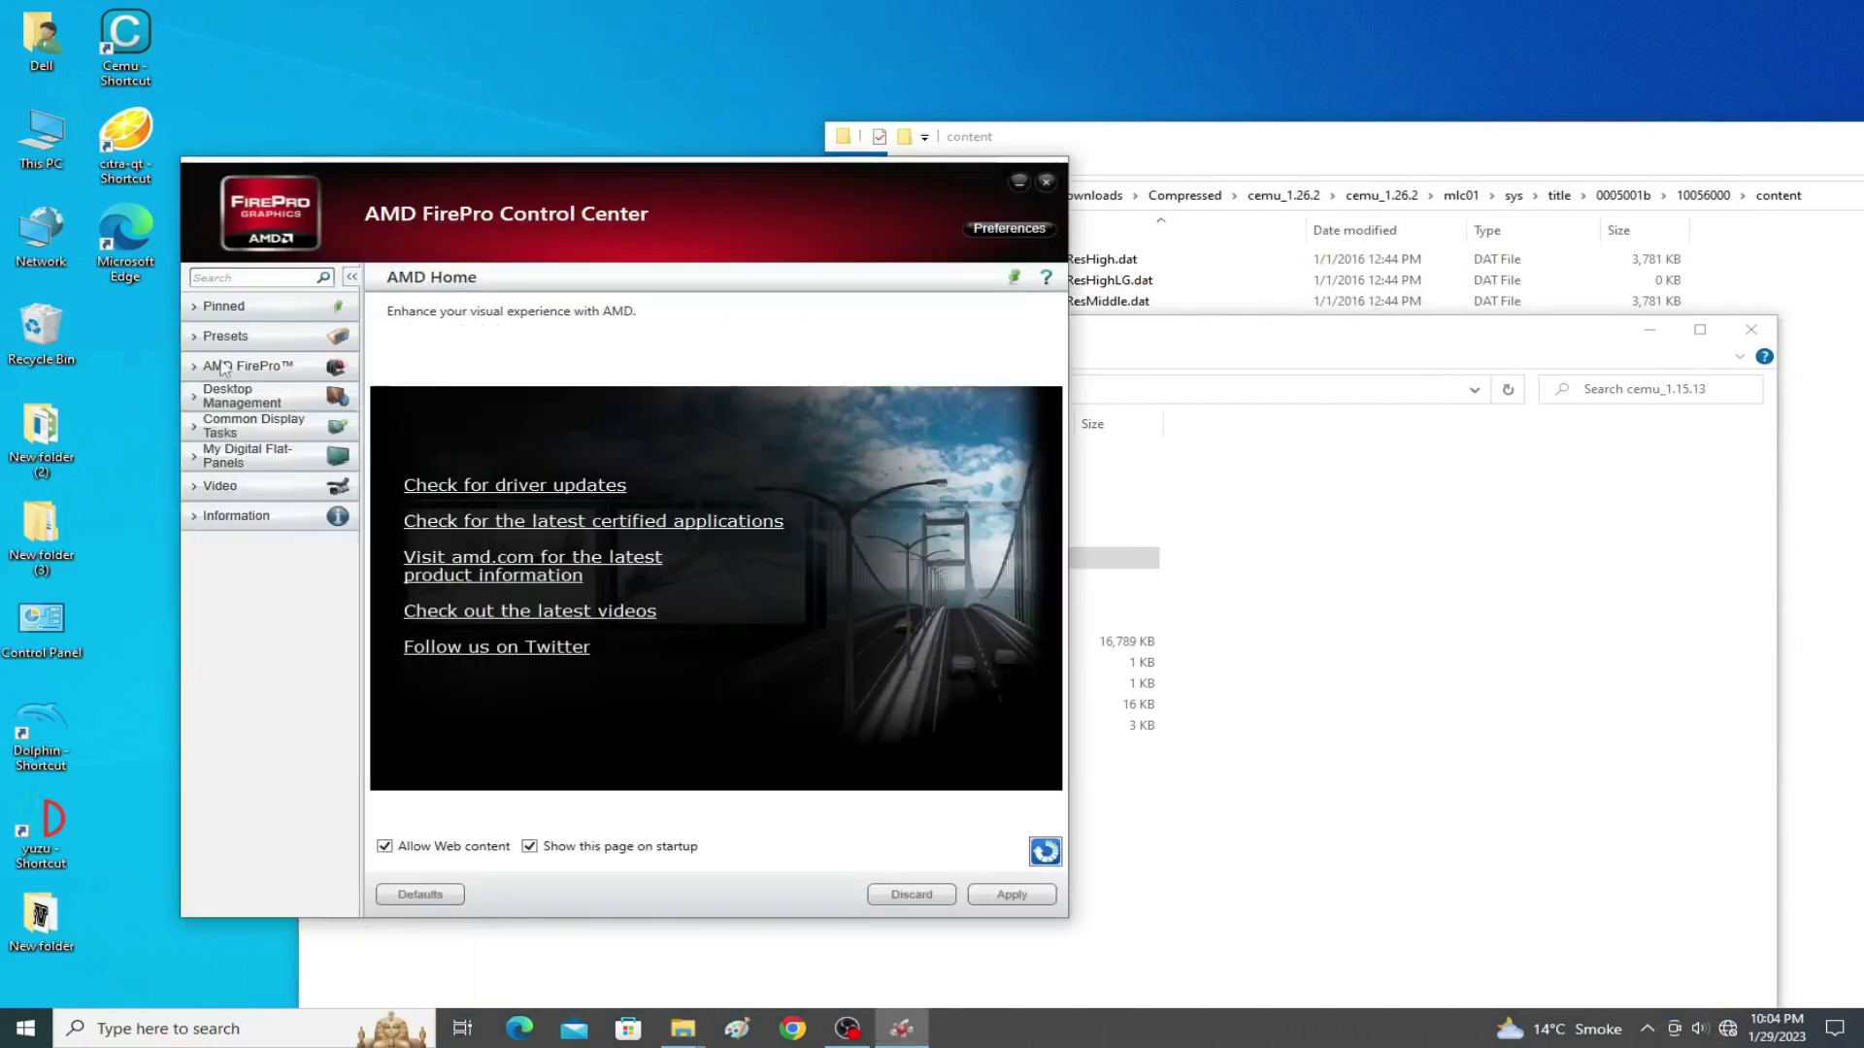
pyautogui.click(196, 368)
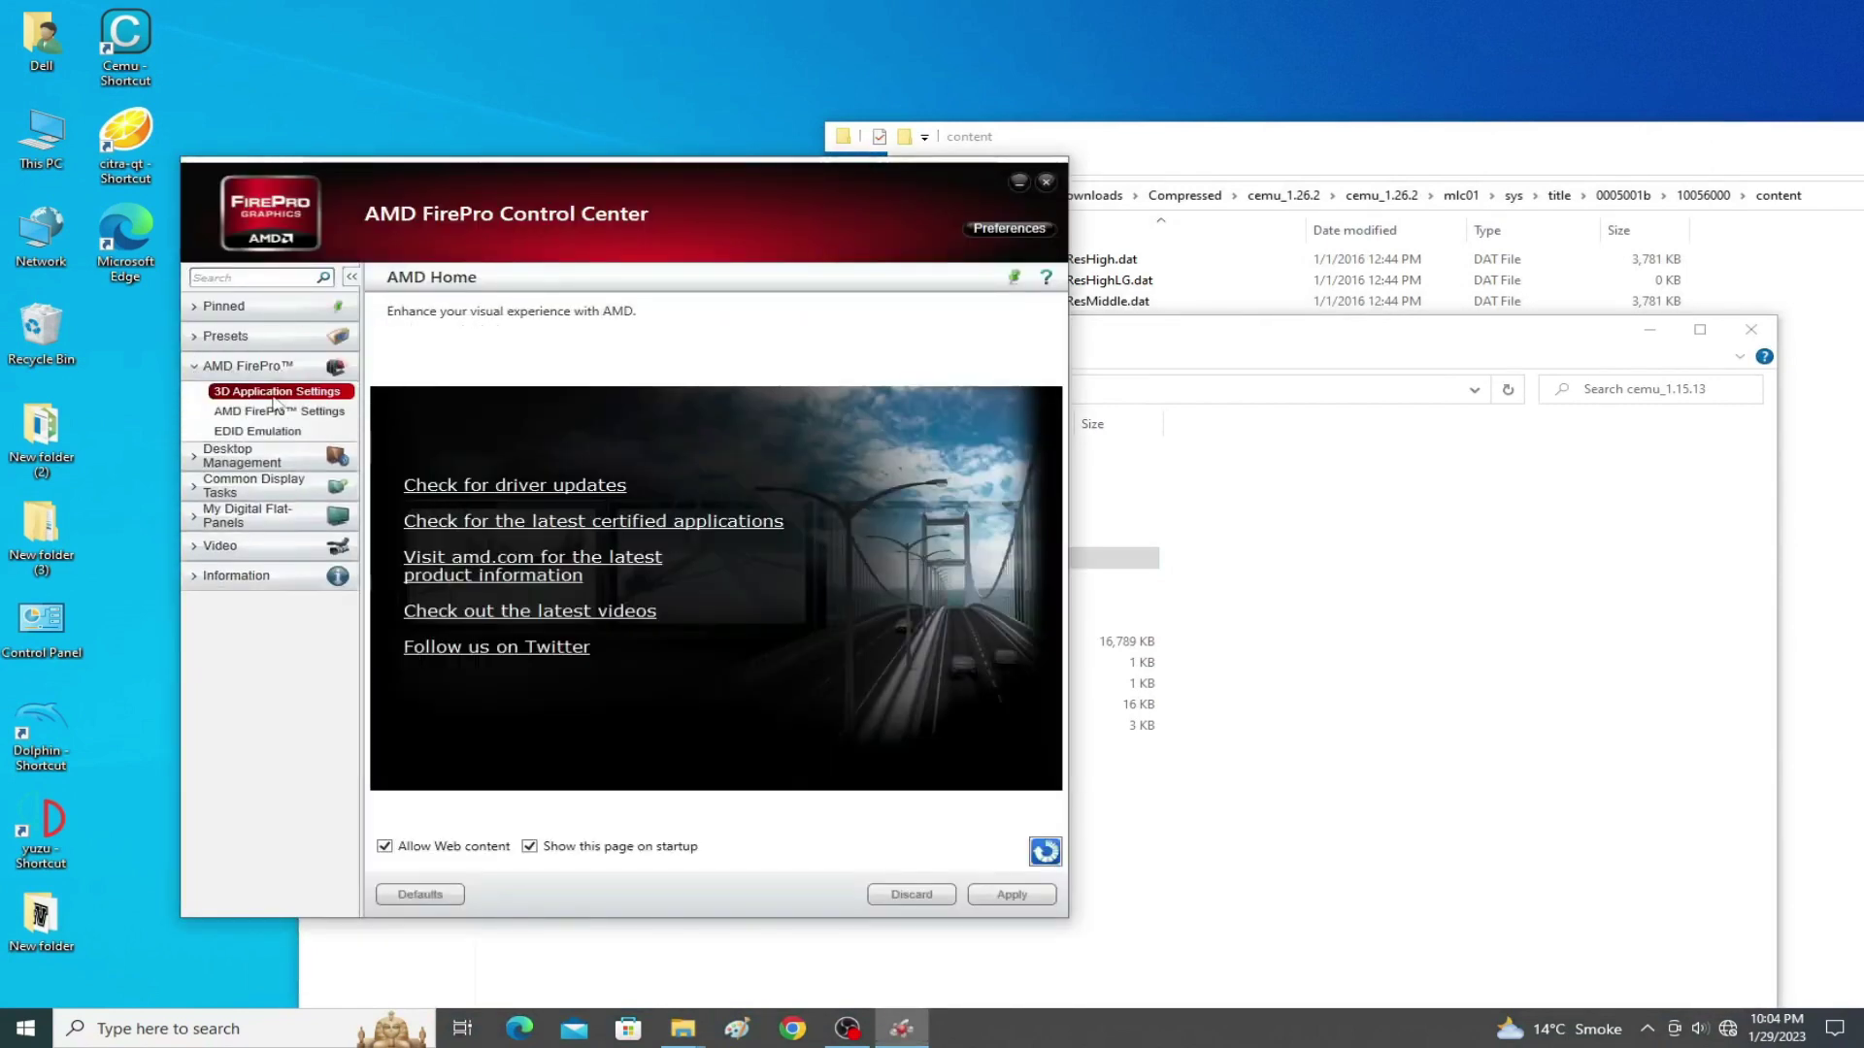
pyautogui.click(276, 396)
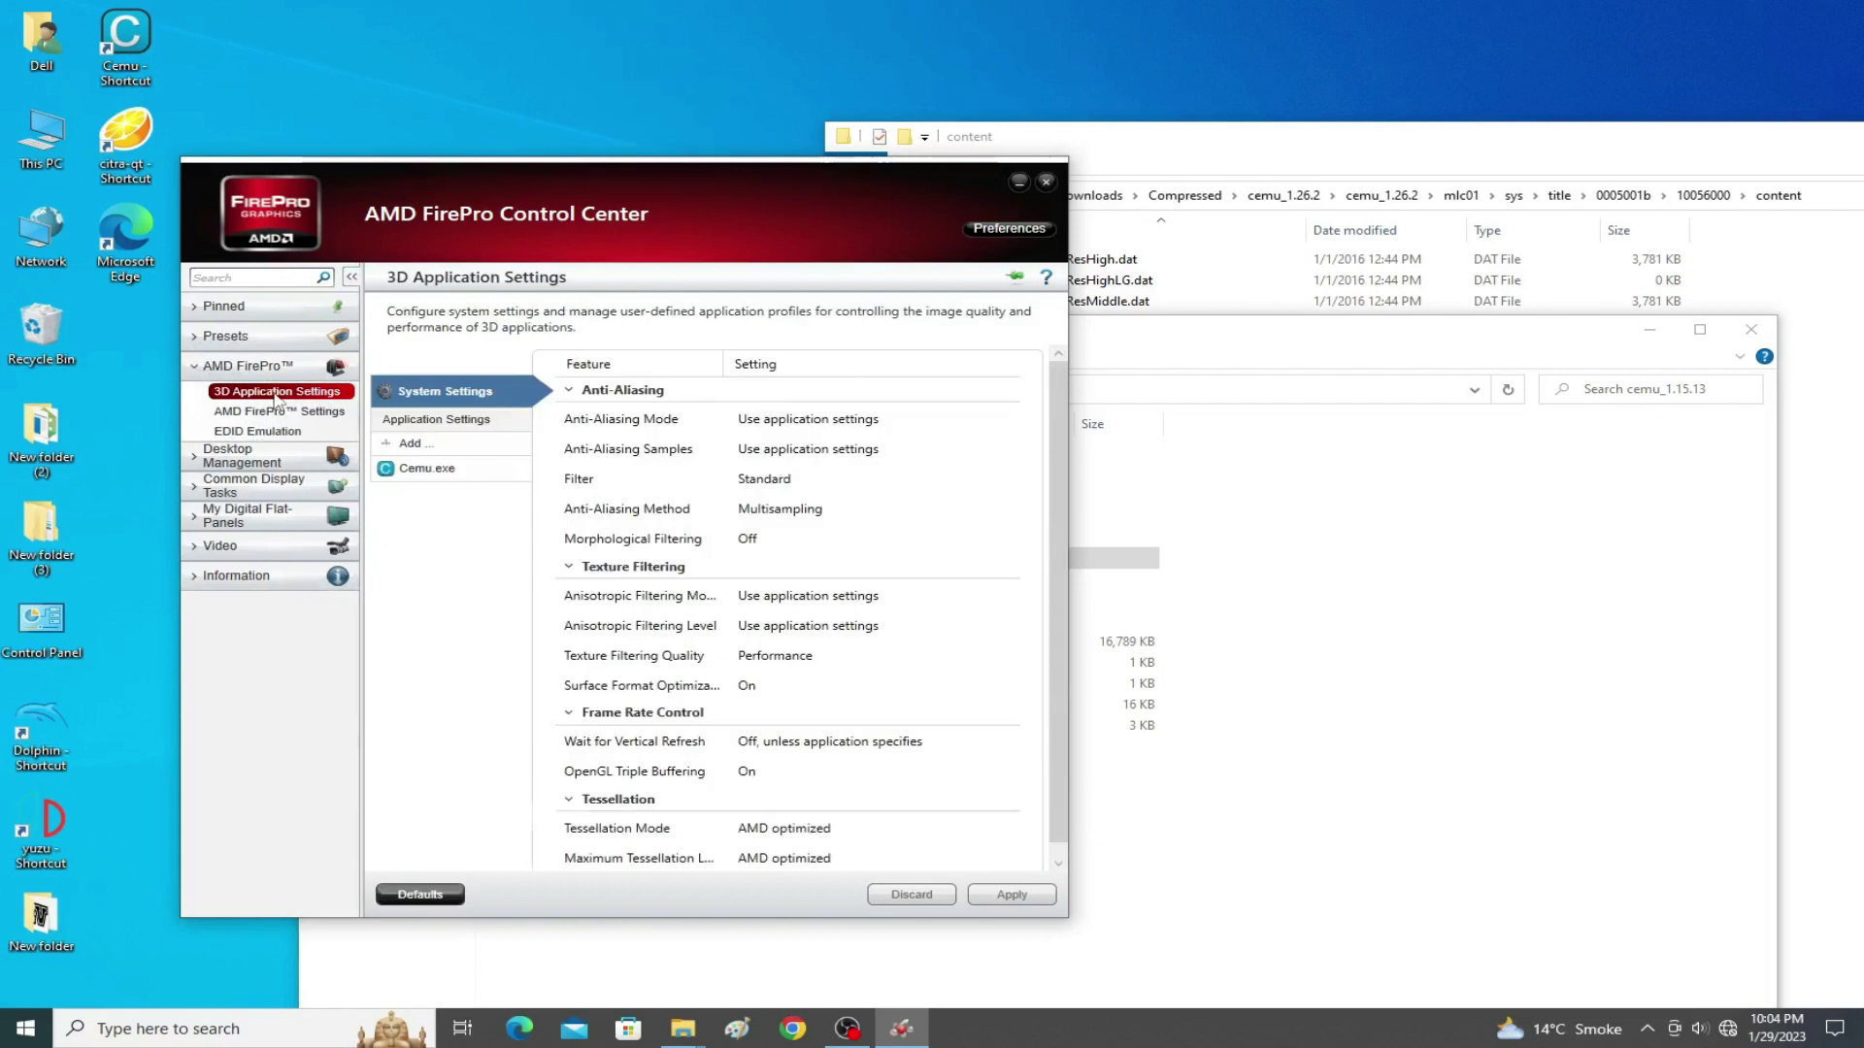
pyautogui.click(414, 445)
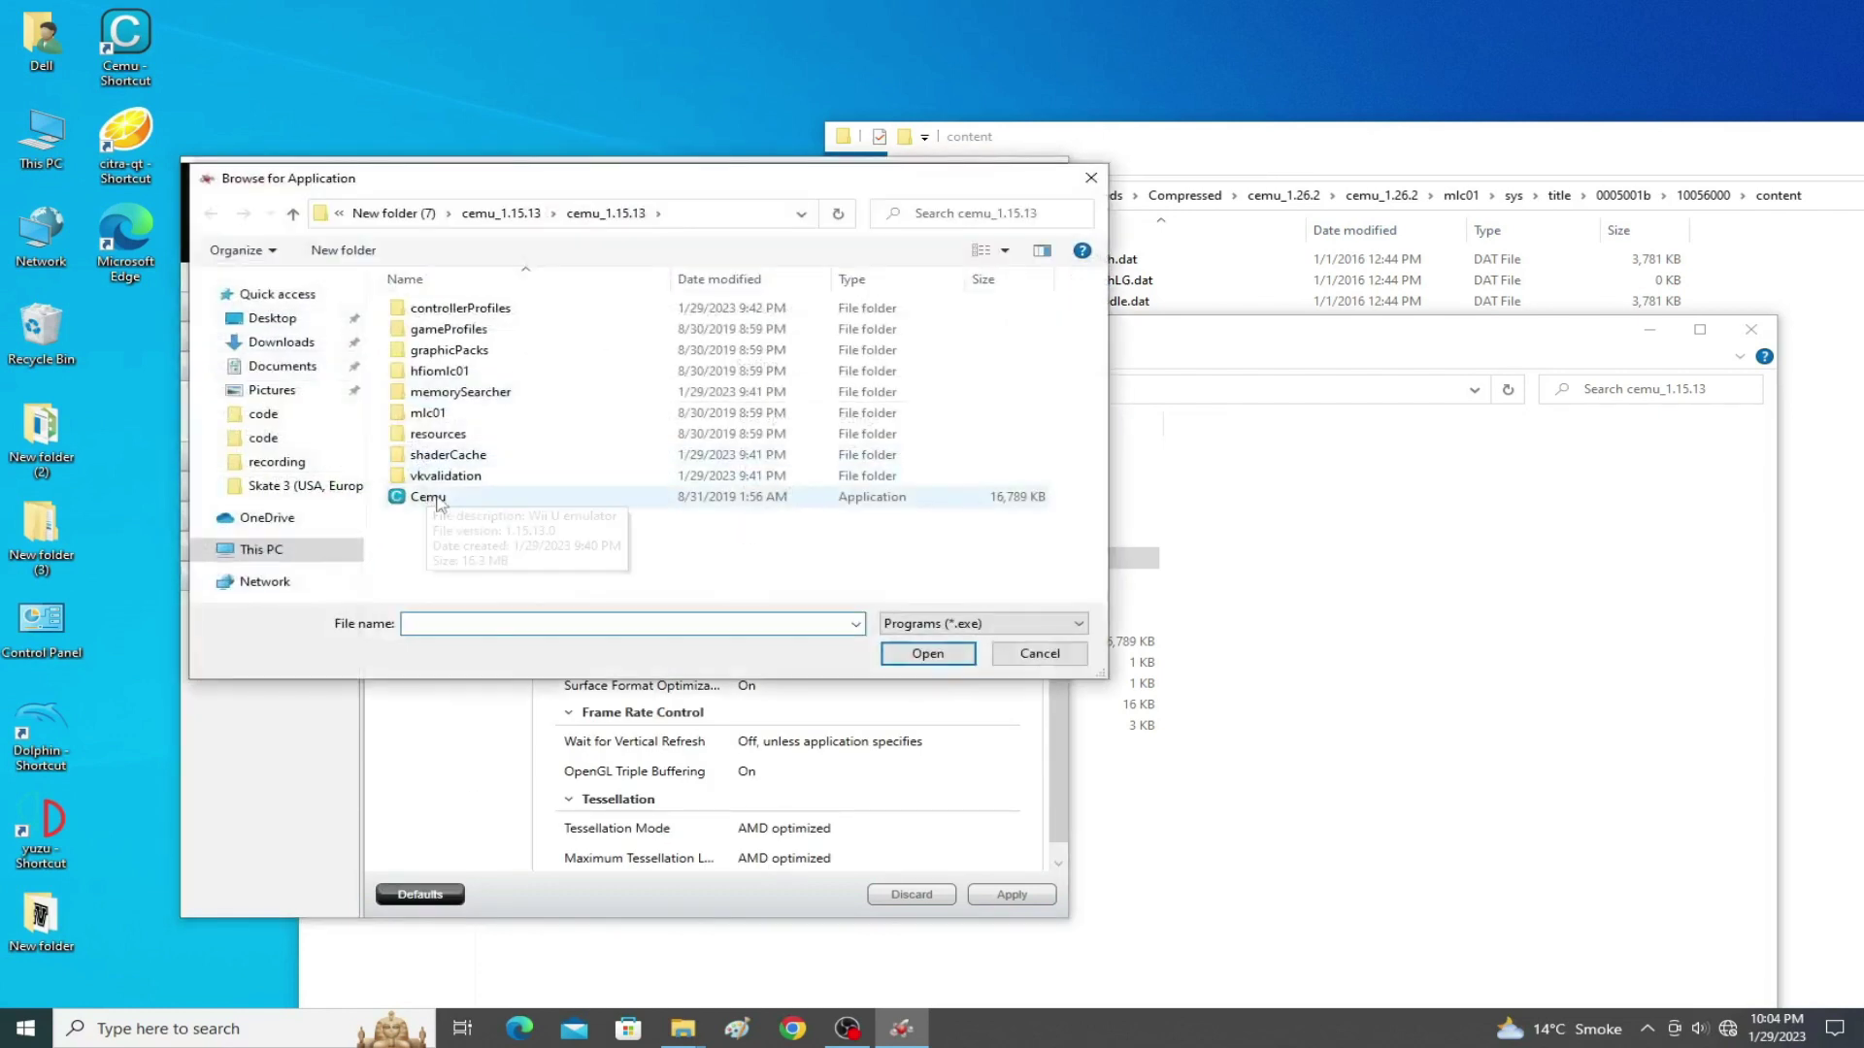
pyautogui.click(393, 212)
pyautogui.doubleClick(463, 333)
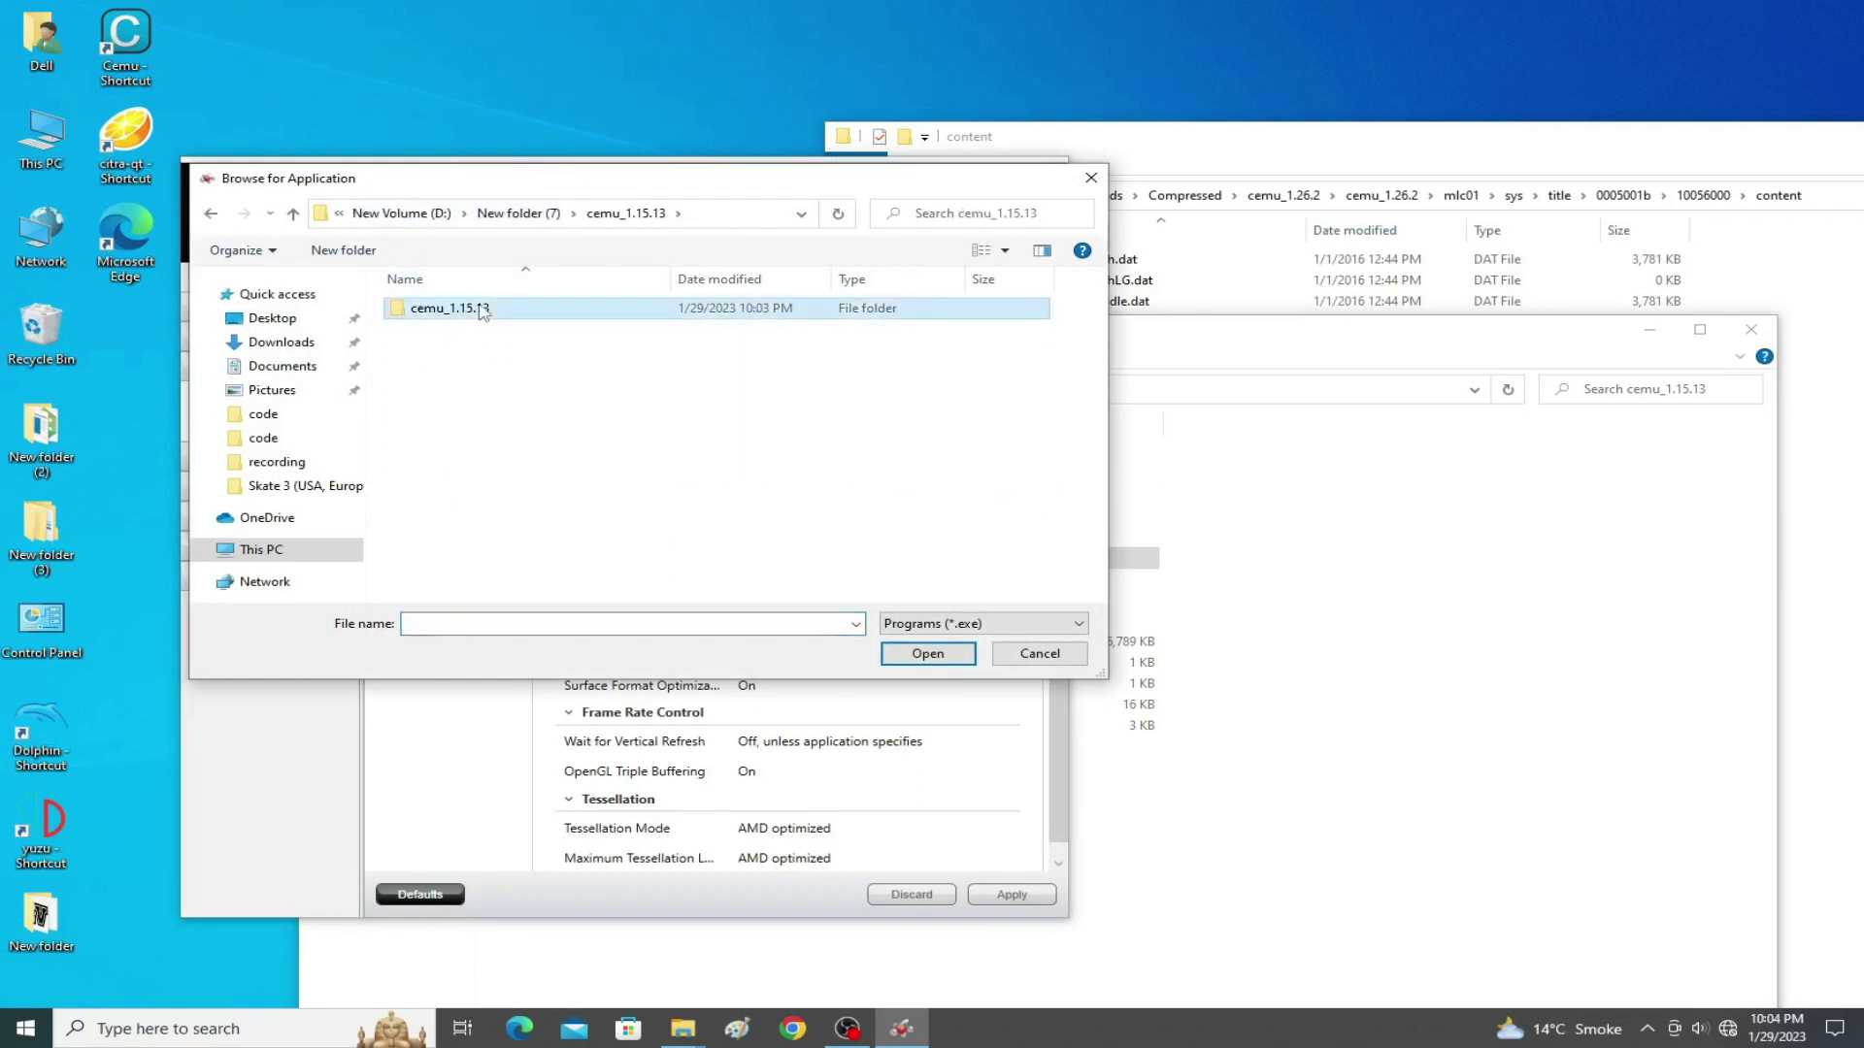
pyautogui.doubleClick(479, 308)
pyautogui.click(430, 499)
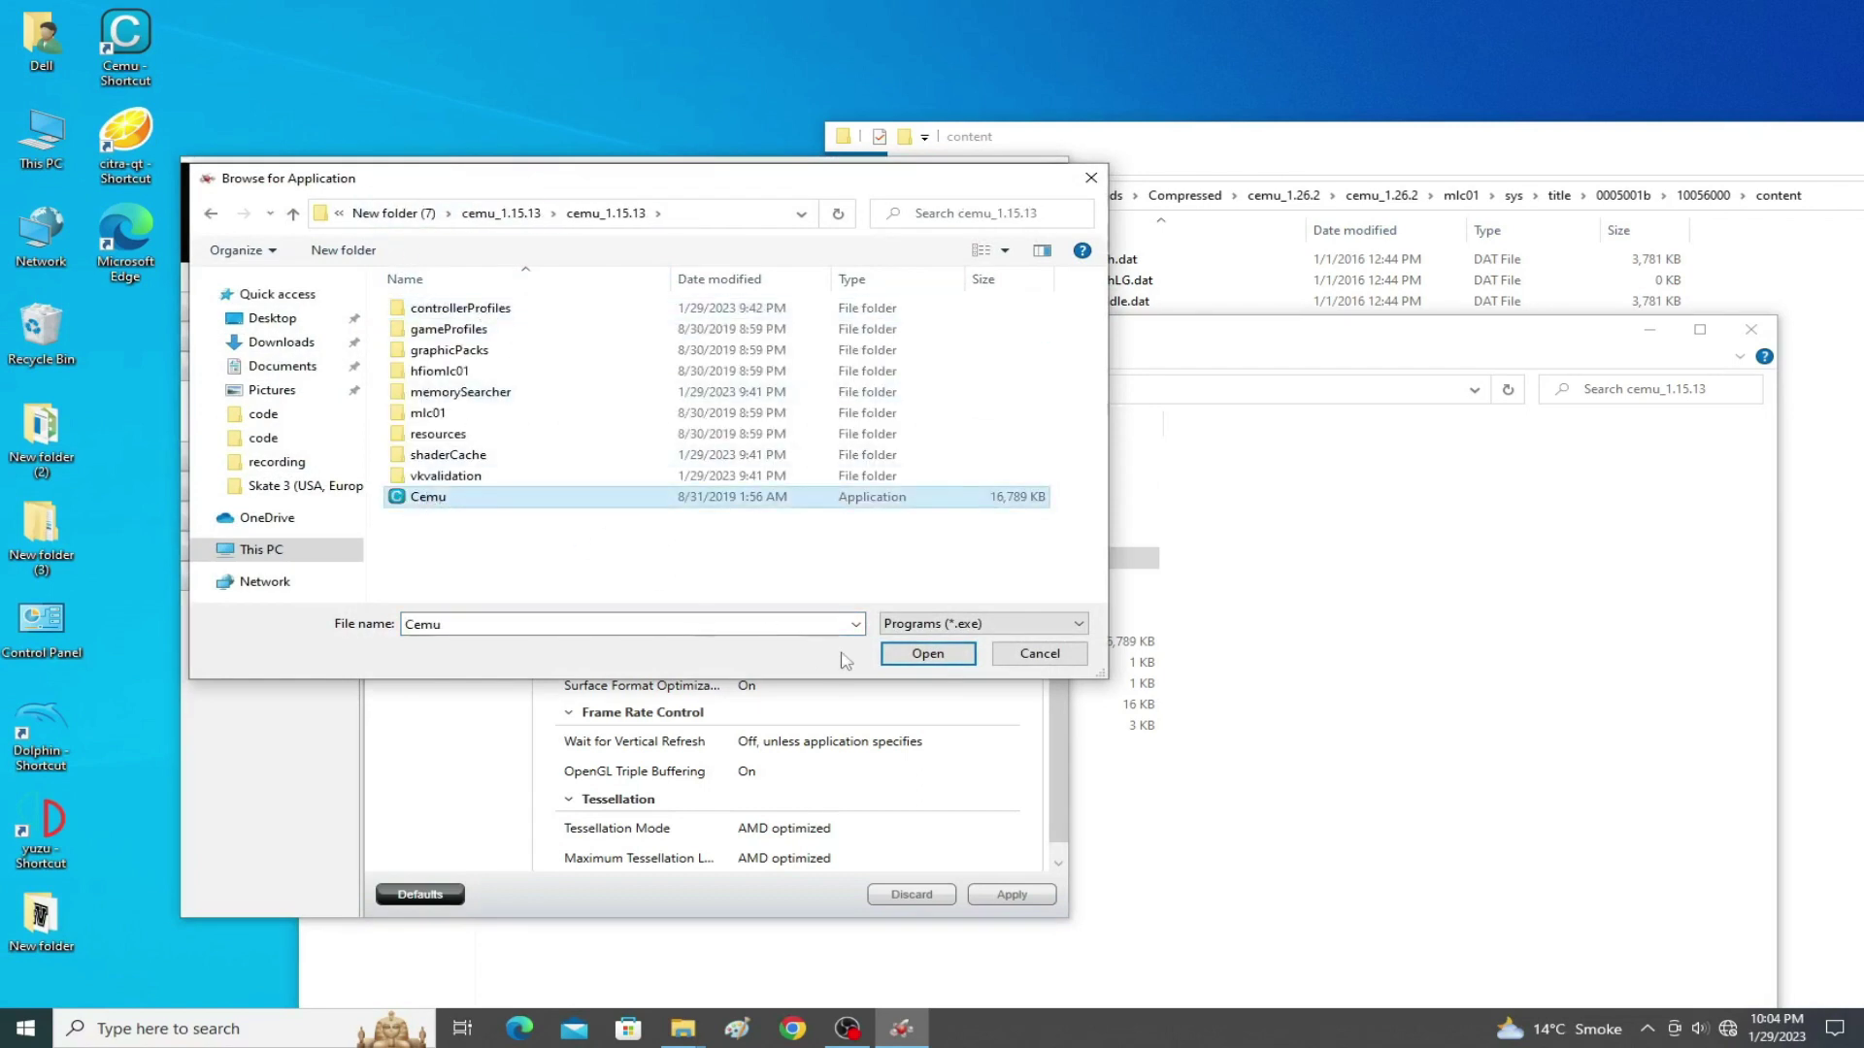
pyautogui.click(929, 654)
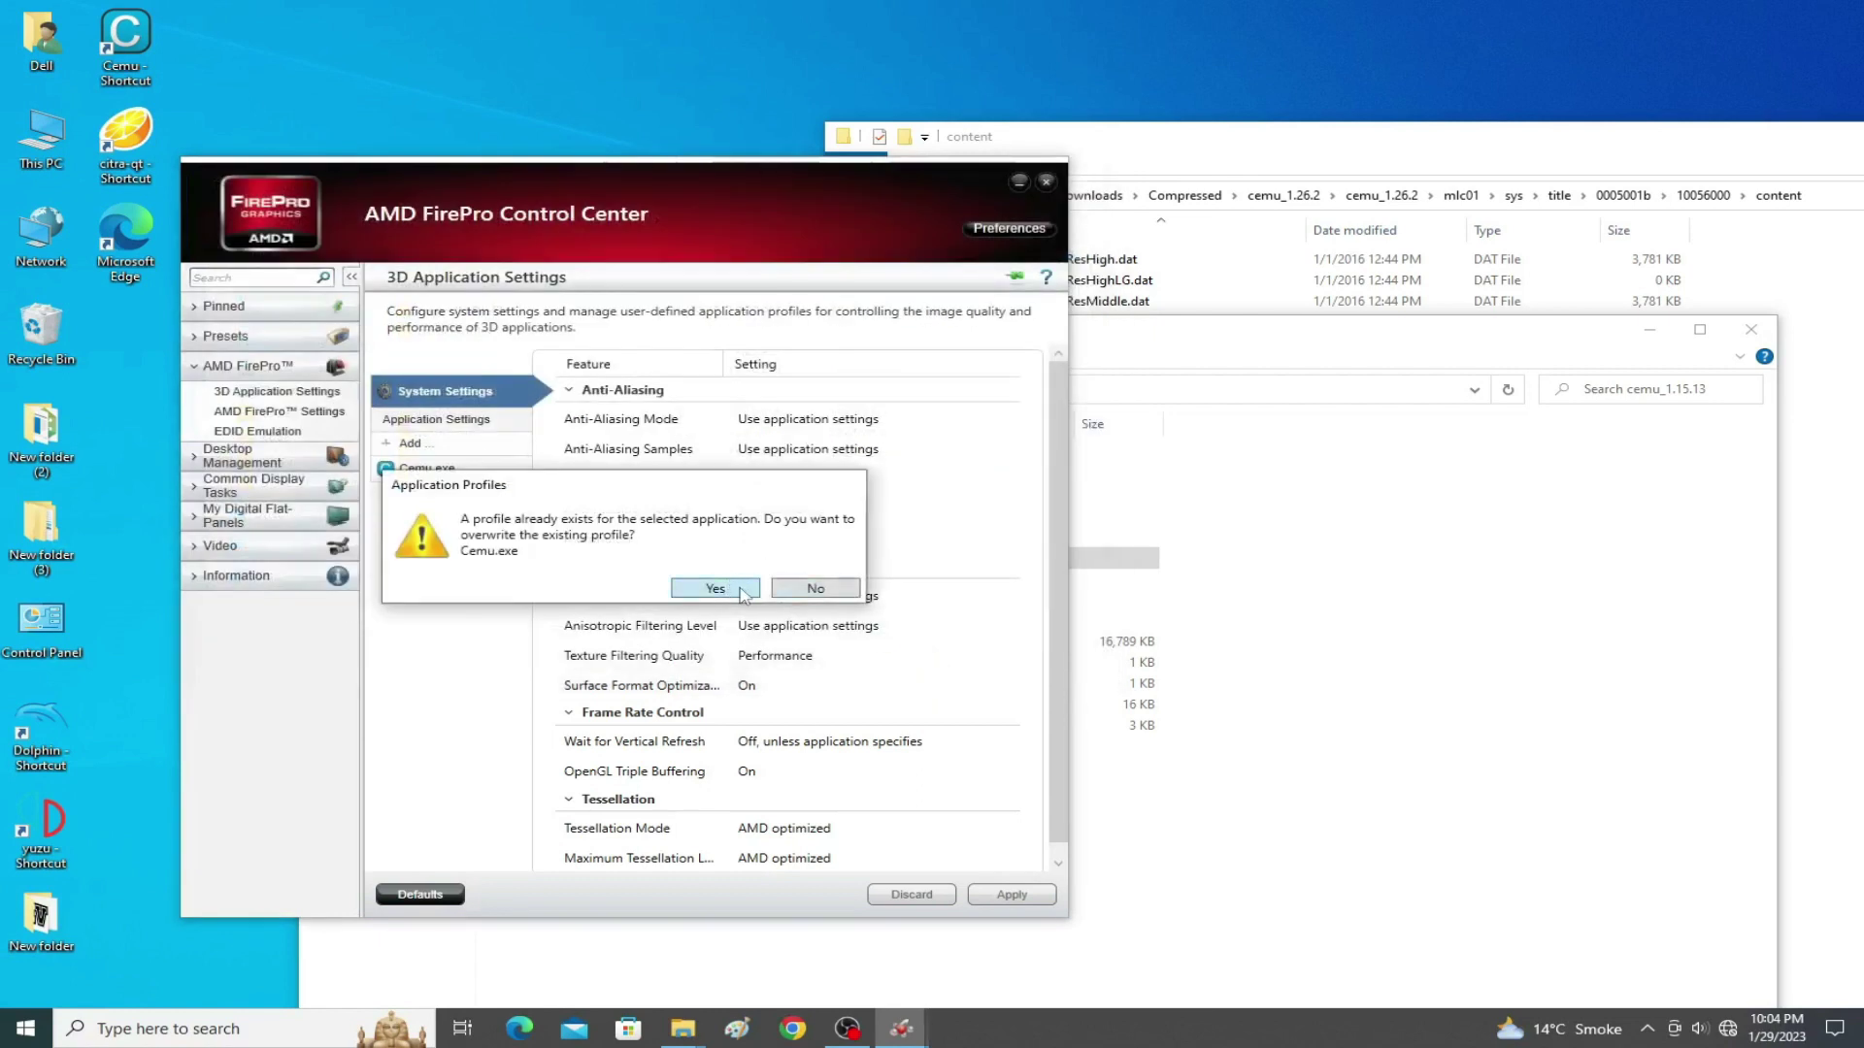
pyautogui.click(715, 588)
pyautogui.click(811, 591)
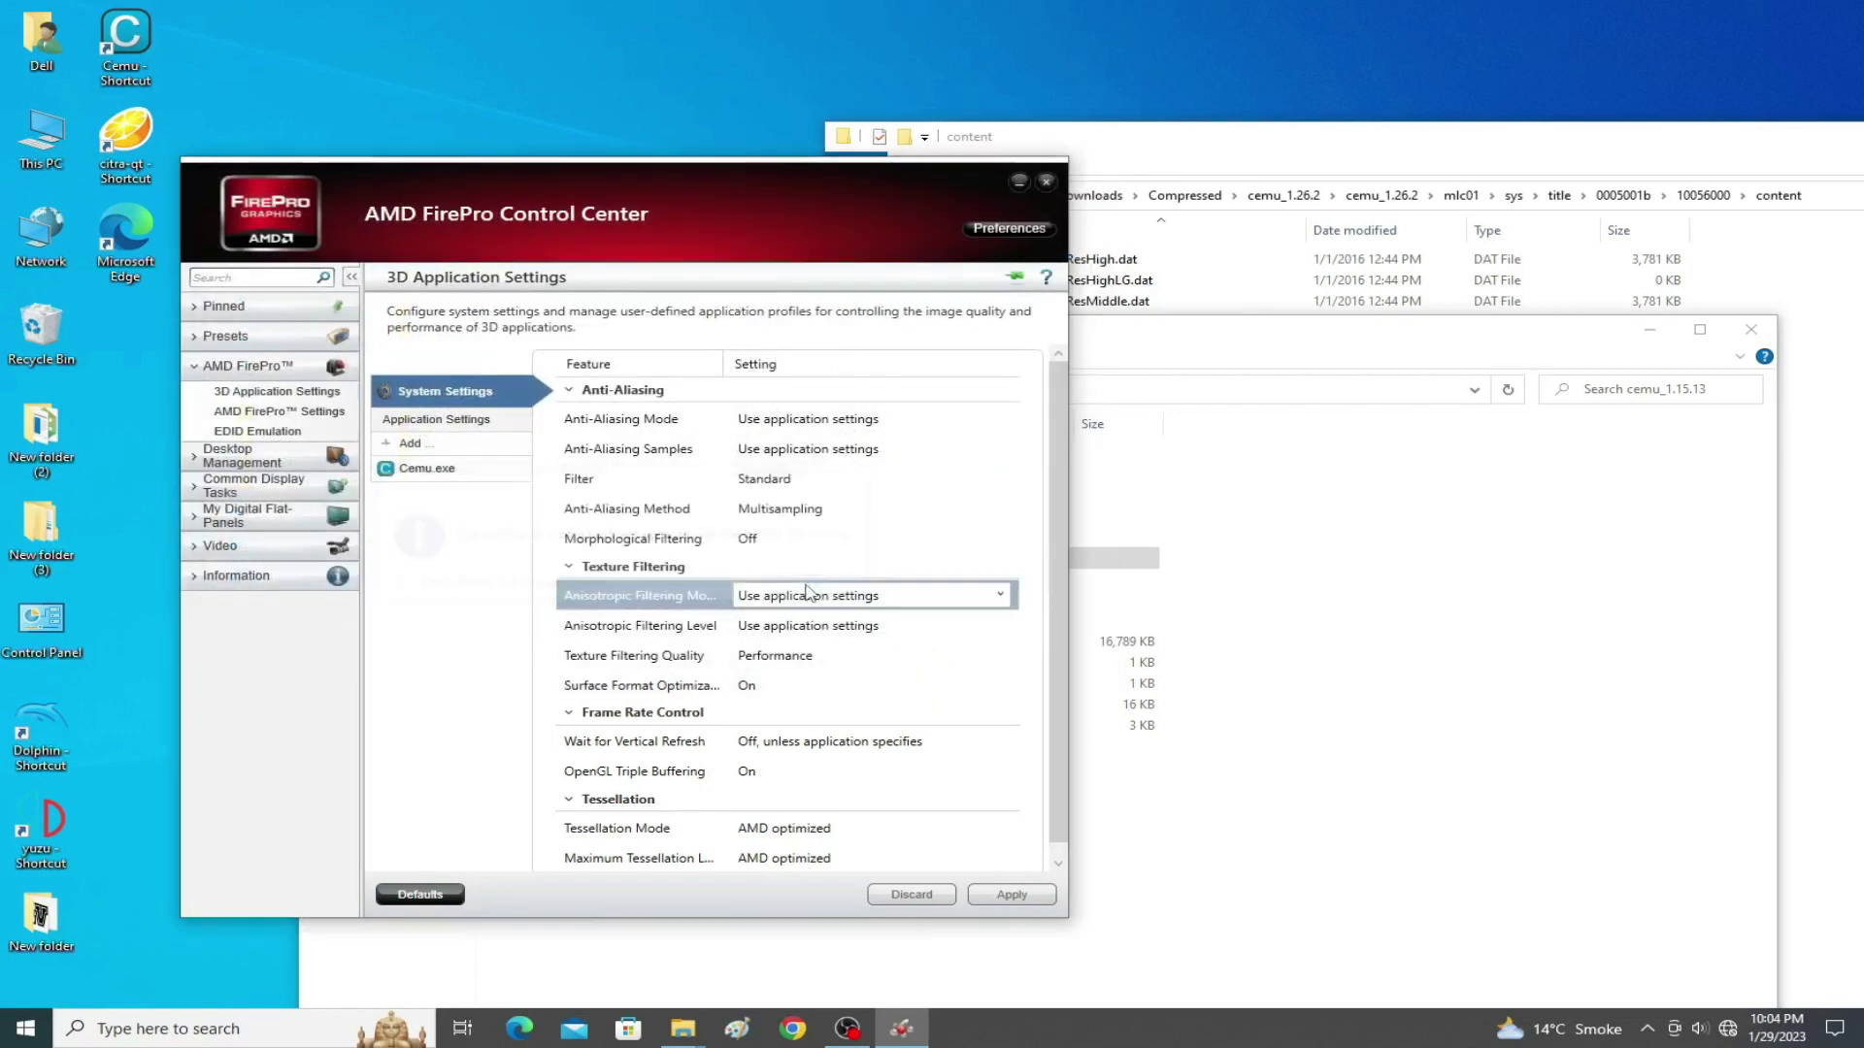
# Keep Texture Filtering Quality at Performance, turn OpenGL Triple Buffering Off, and apply.
pyautogui.click(776, 655)
pyautogui.click(864, 642)
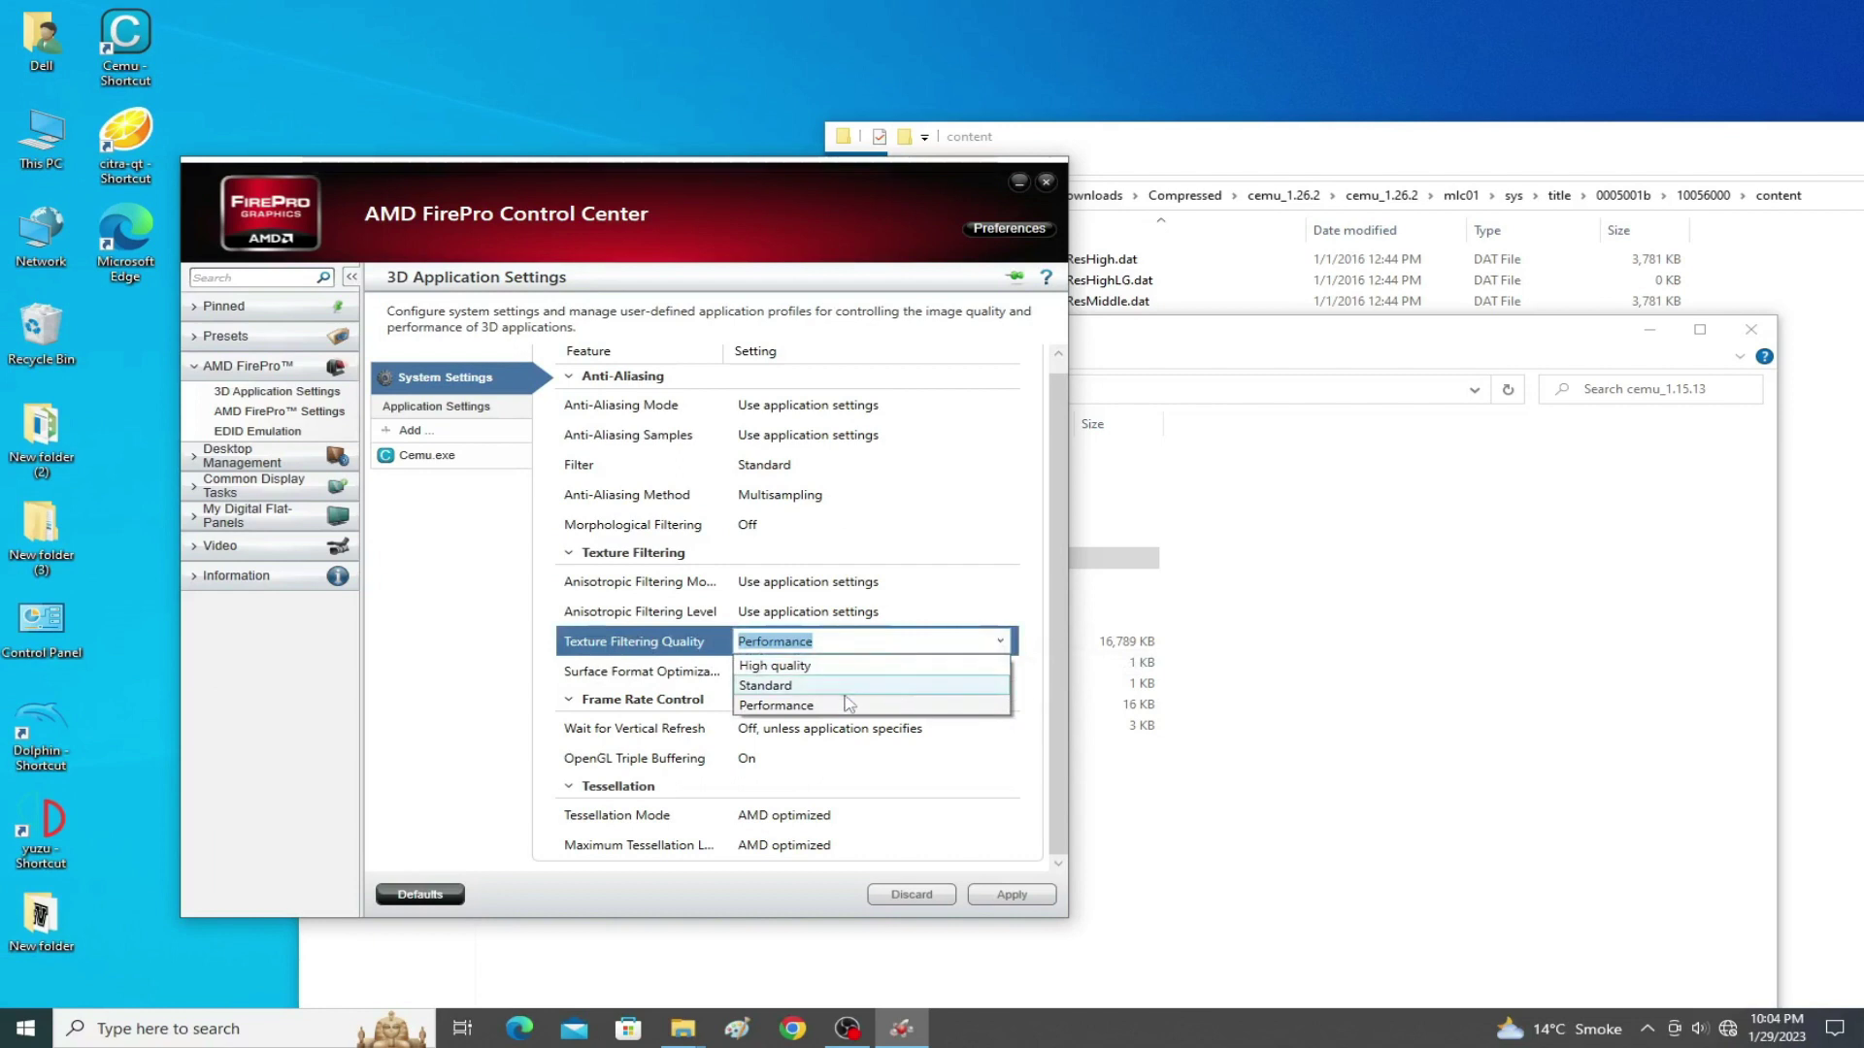
pyautogui.click(776, 707)
pyautogui.click(668, 760)
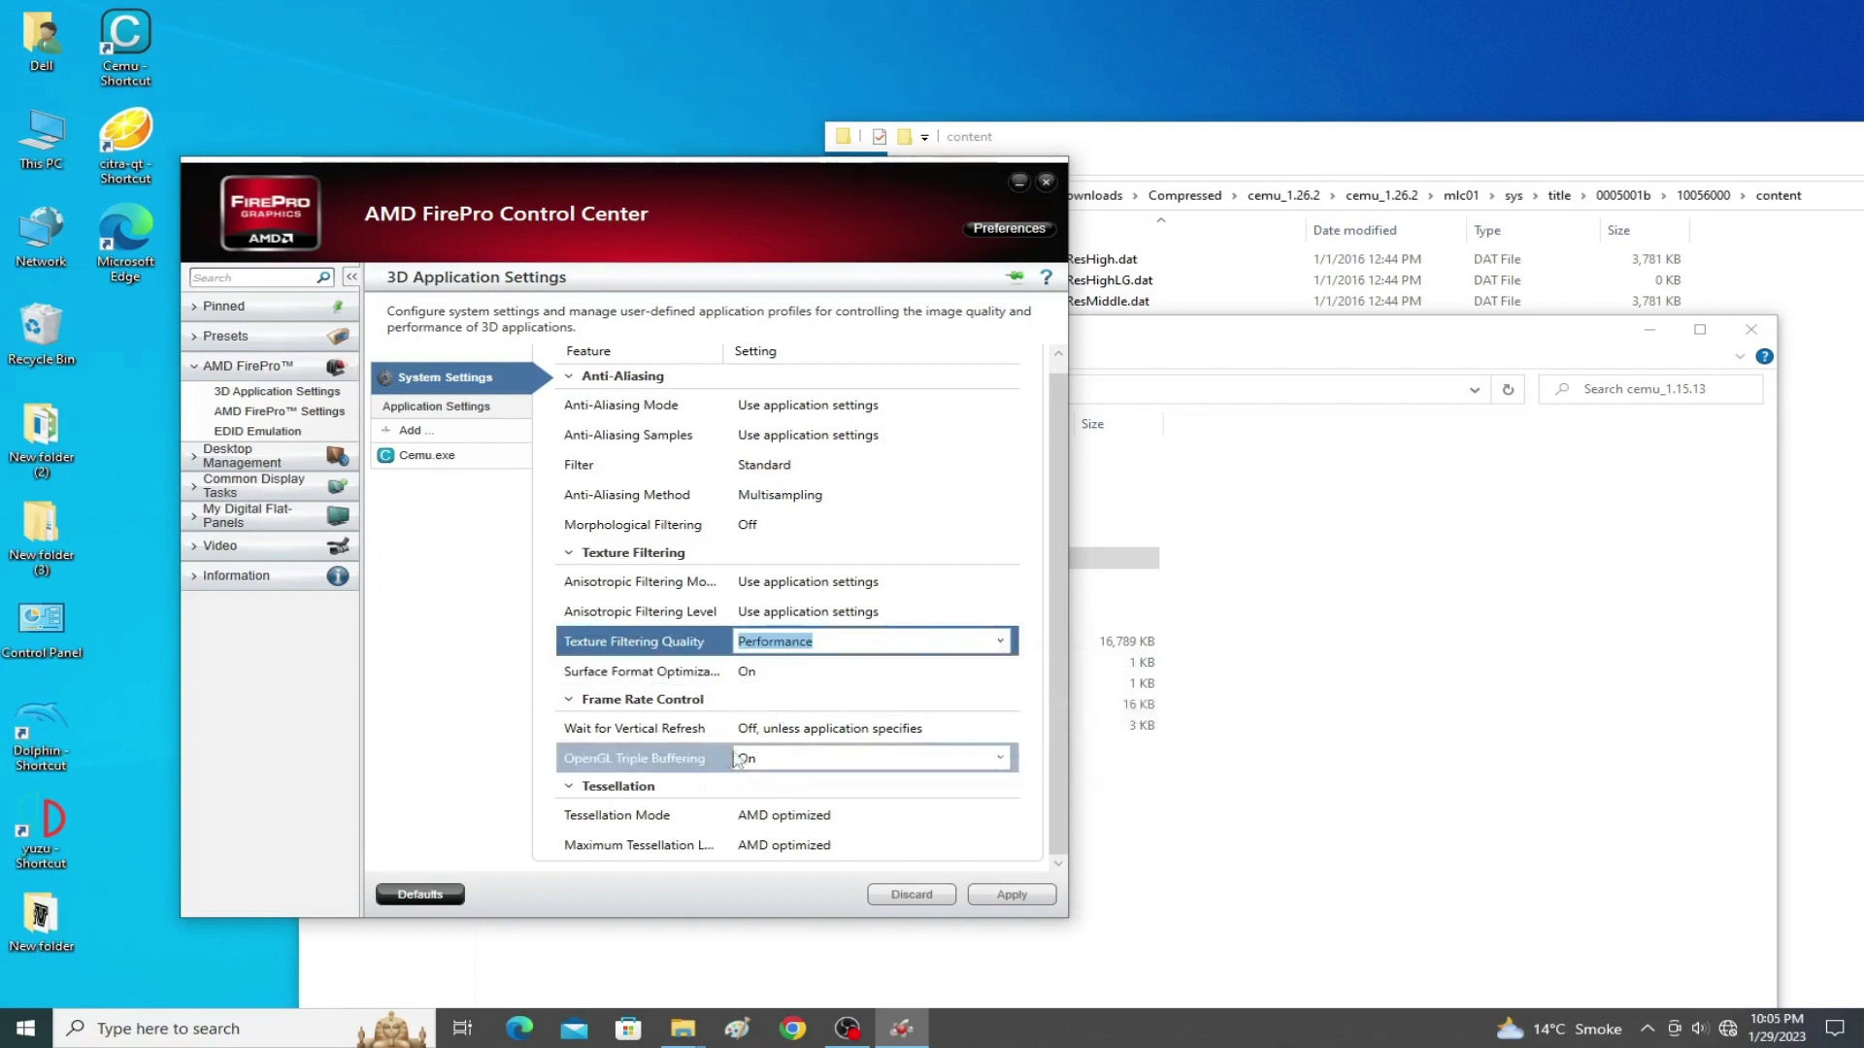
pyautogui.click(1000, 759)
pyautogui.click(821, 806)
pyautogui.click(841, 759)
pyautogui.click(841, 784)
pyautogui.click(1004, 895)
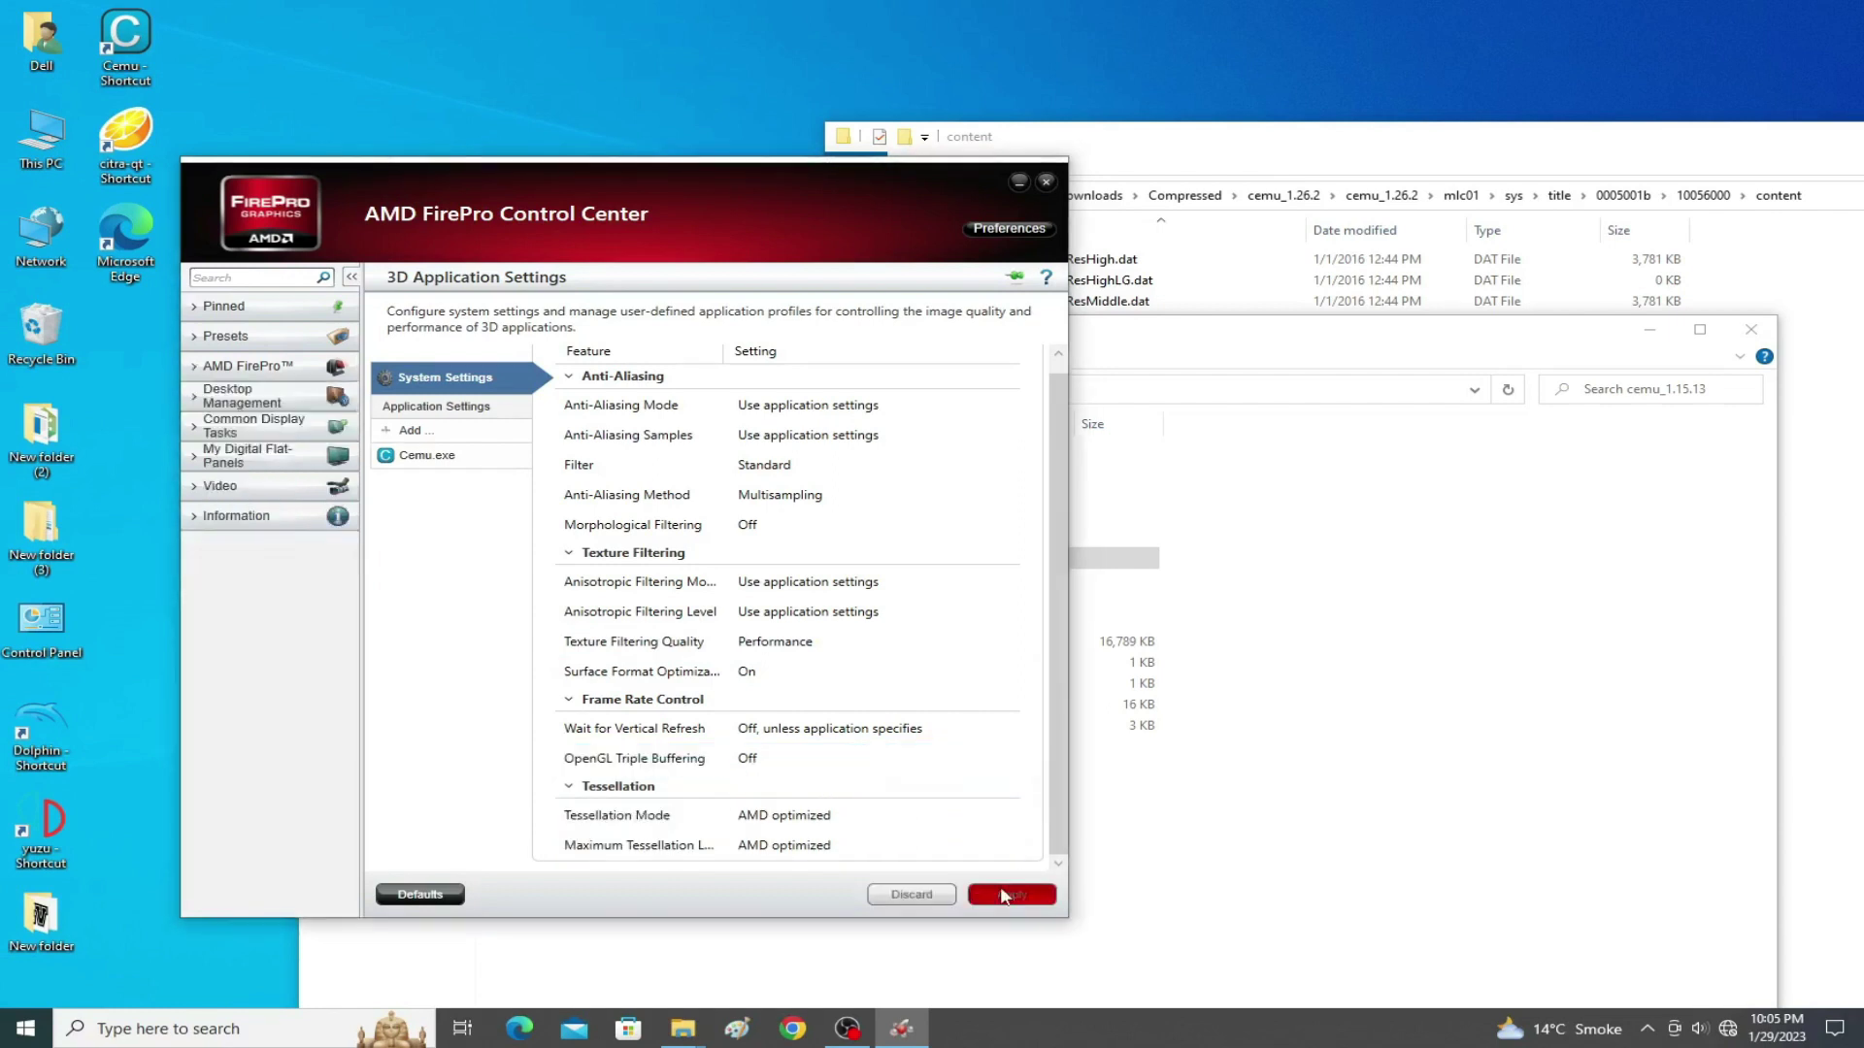
# Close AMD FirePro Control Center, launch Cemu 1.15.13, and delete its settings file.
pyautogui.click(1045, 181)
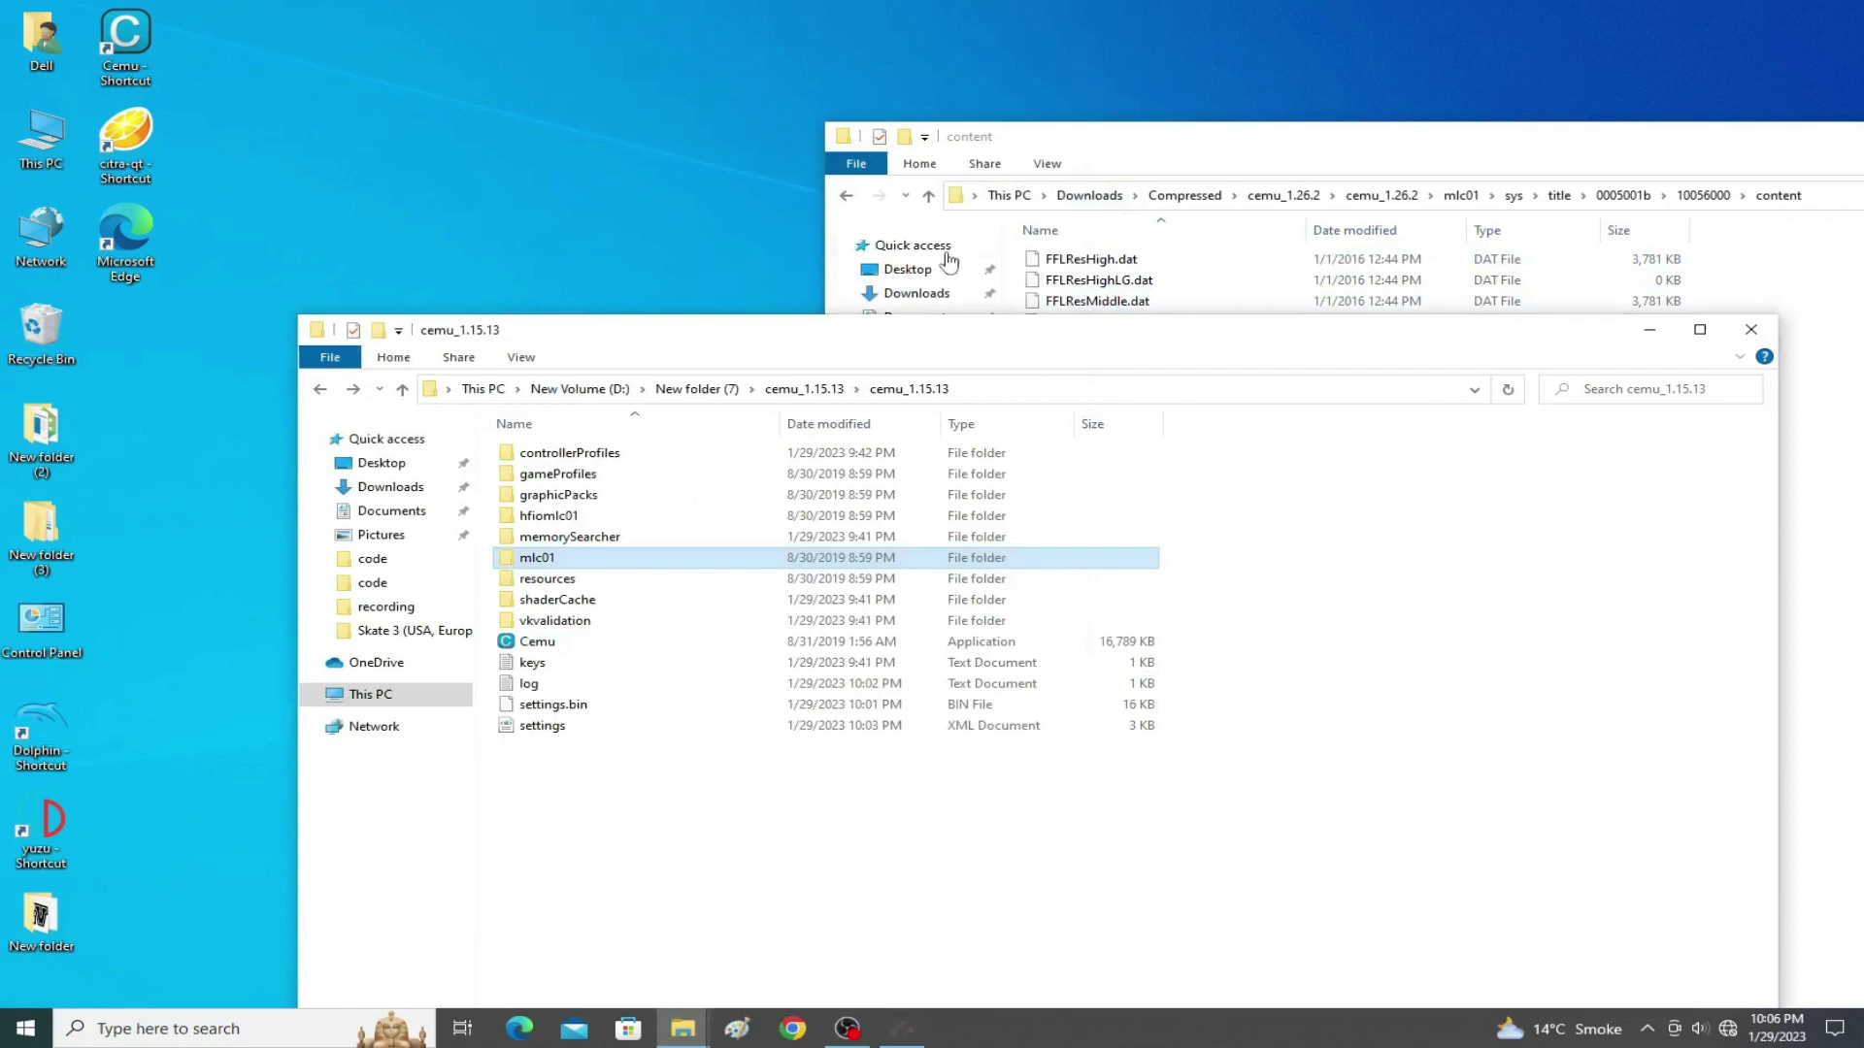
pyautogui.doubleClick(540, 643)
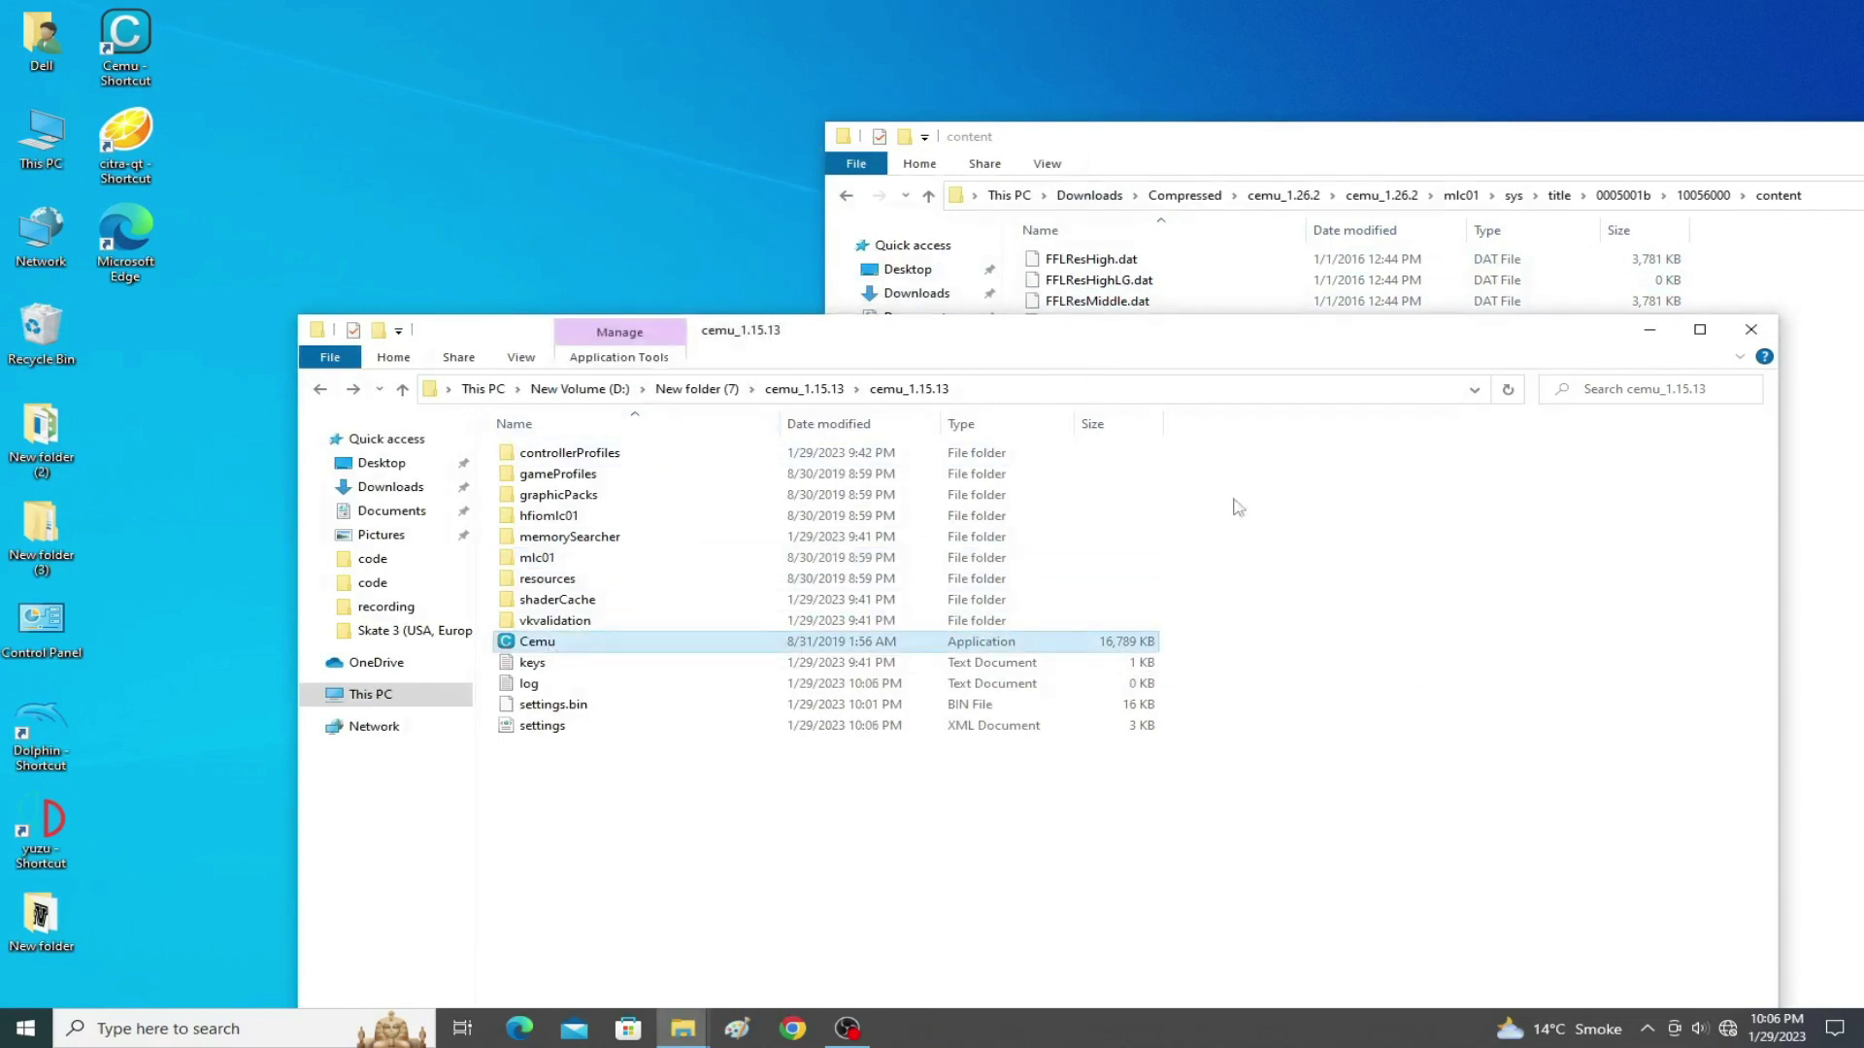
pyautogui.rightClick(550, 735)
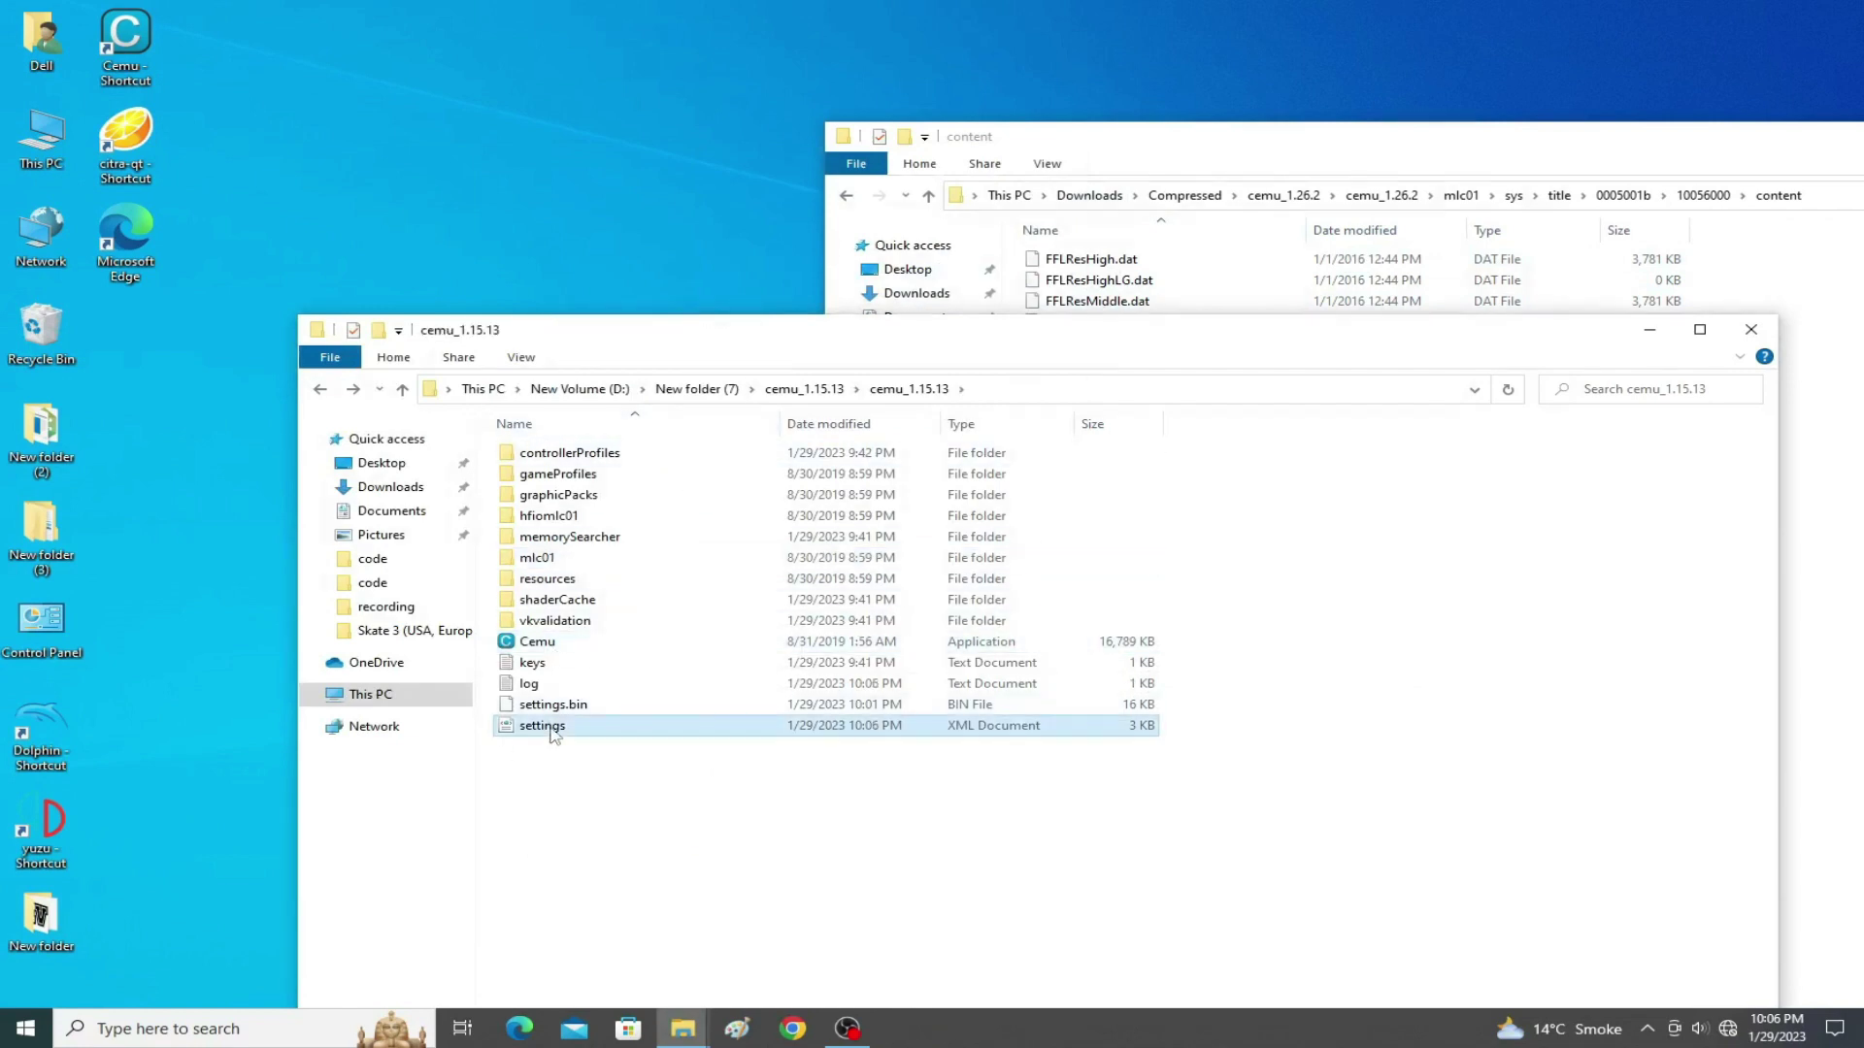
pyautogui.click(707, 666)
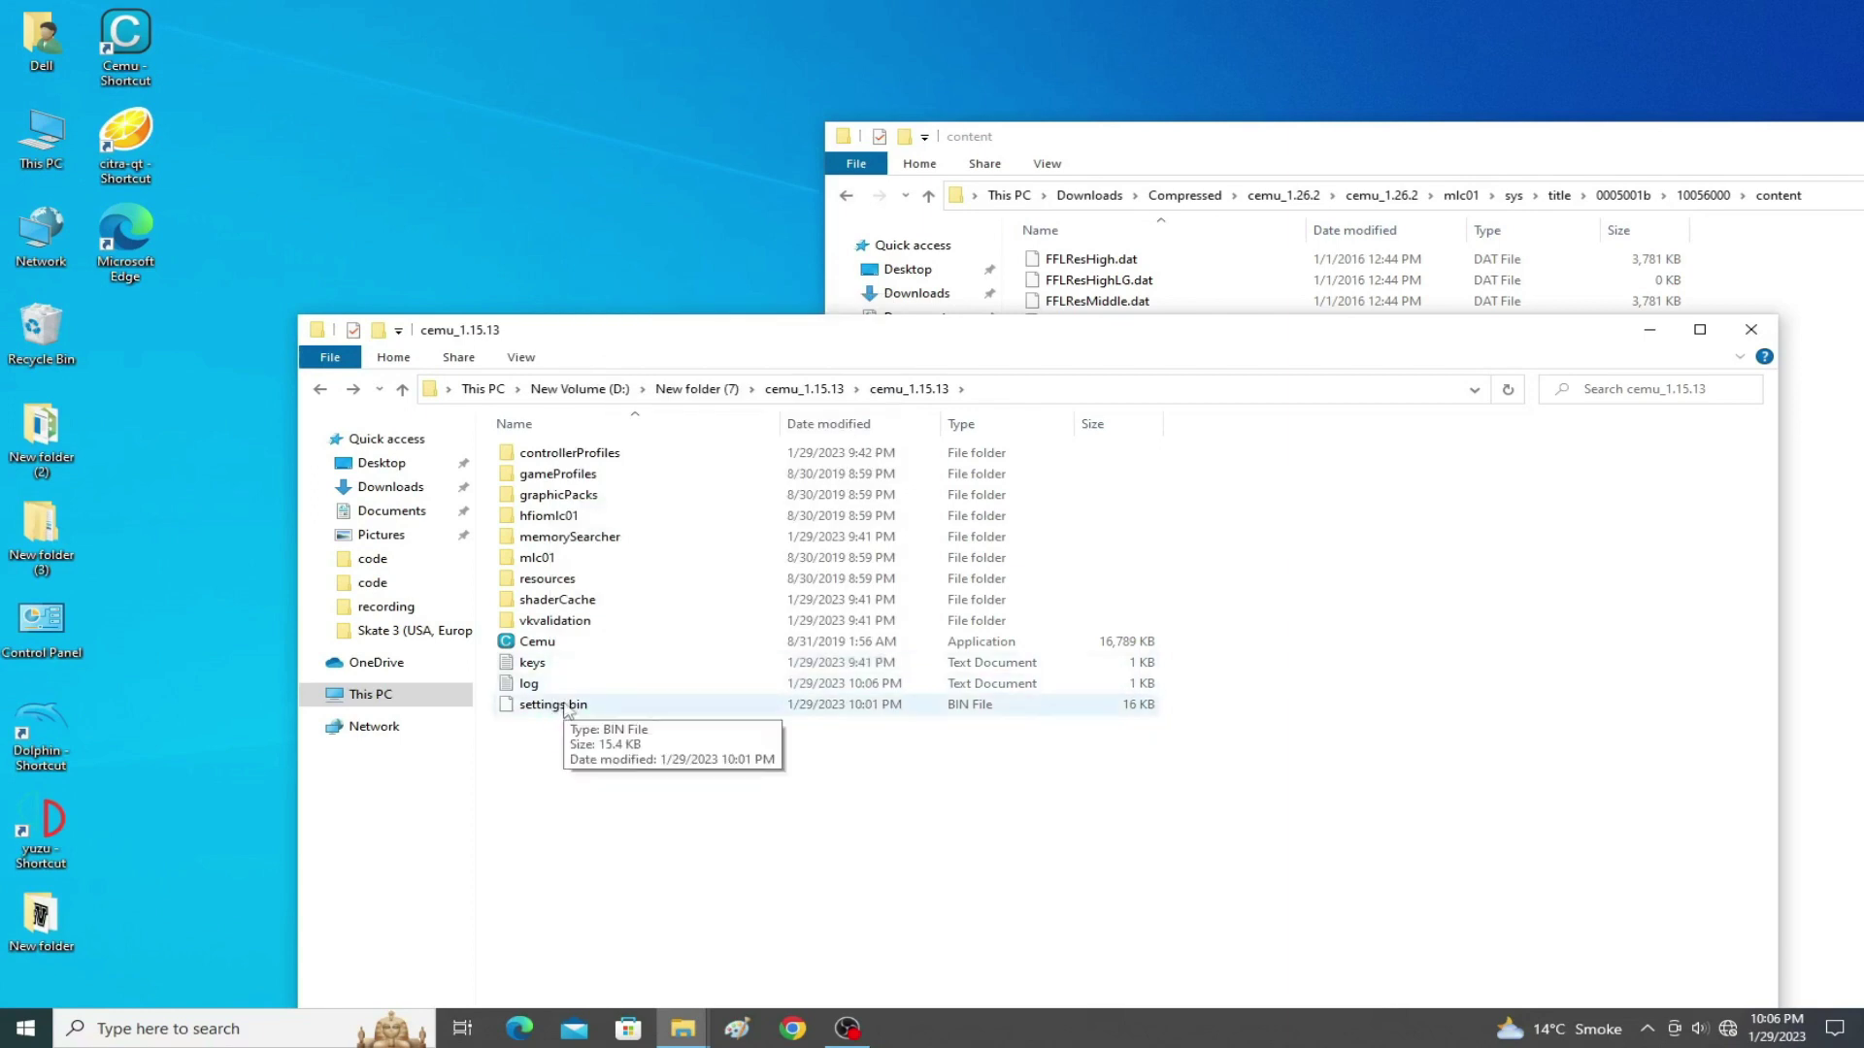
# Delete the shaderCache folder and run Cemu.exe as administrator.
pyautogui.rightClick(559, 601)
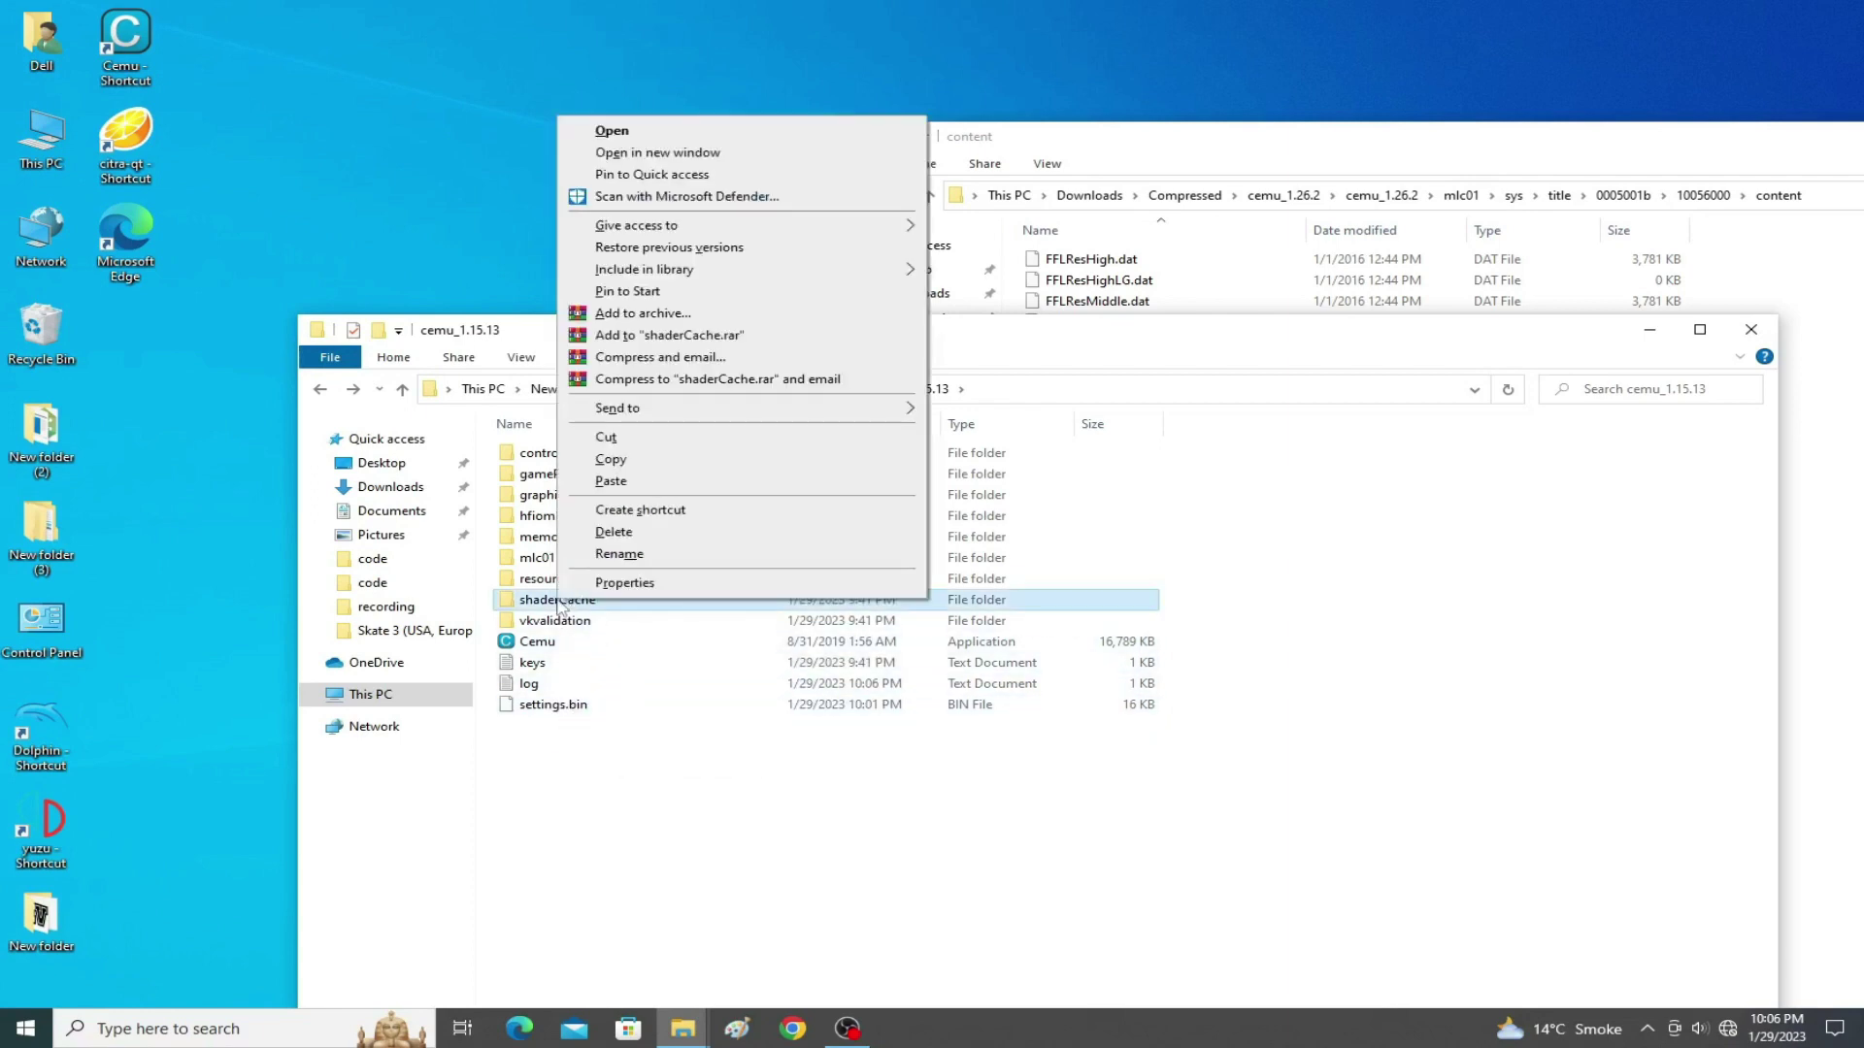
pyautogui.click(621, 536)
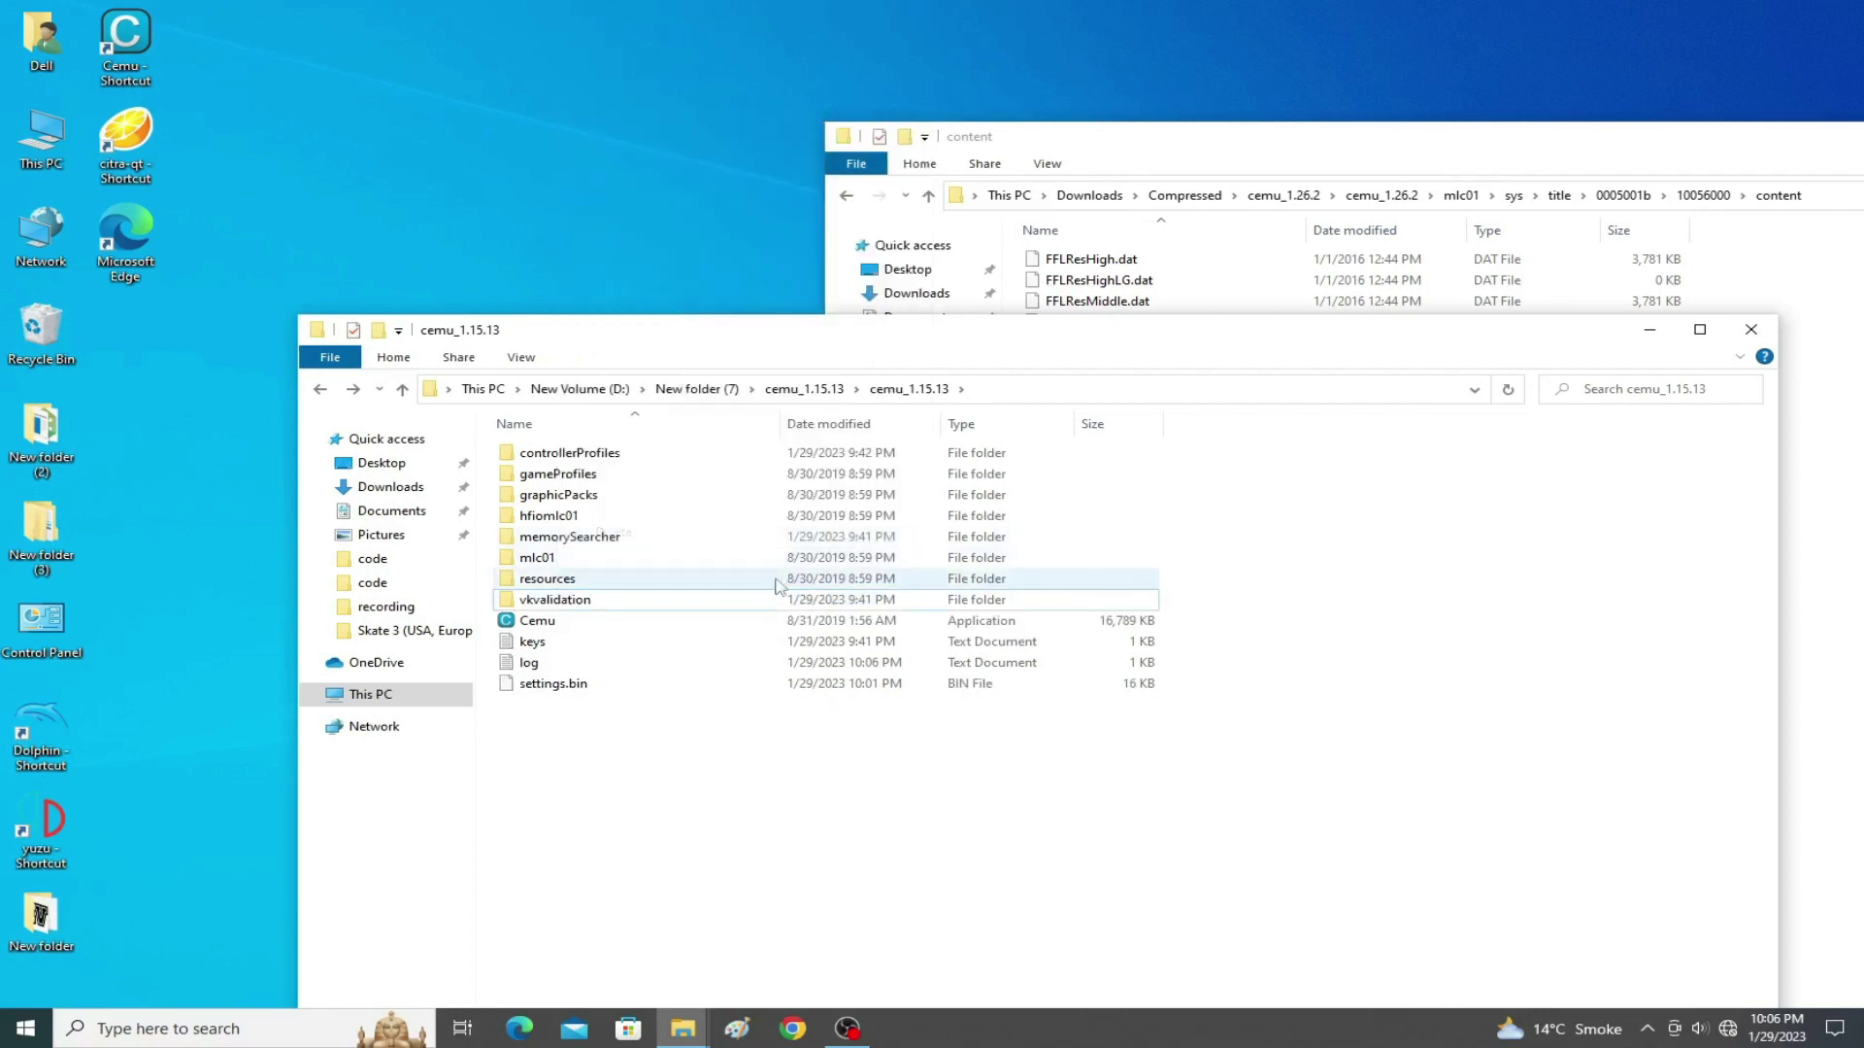
pyautogui.rightClick(536, 628)
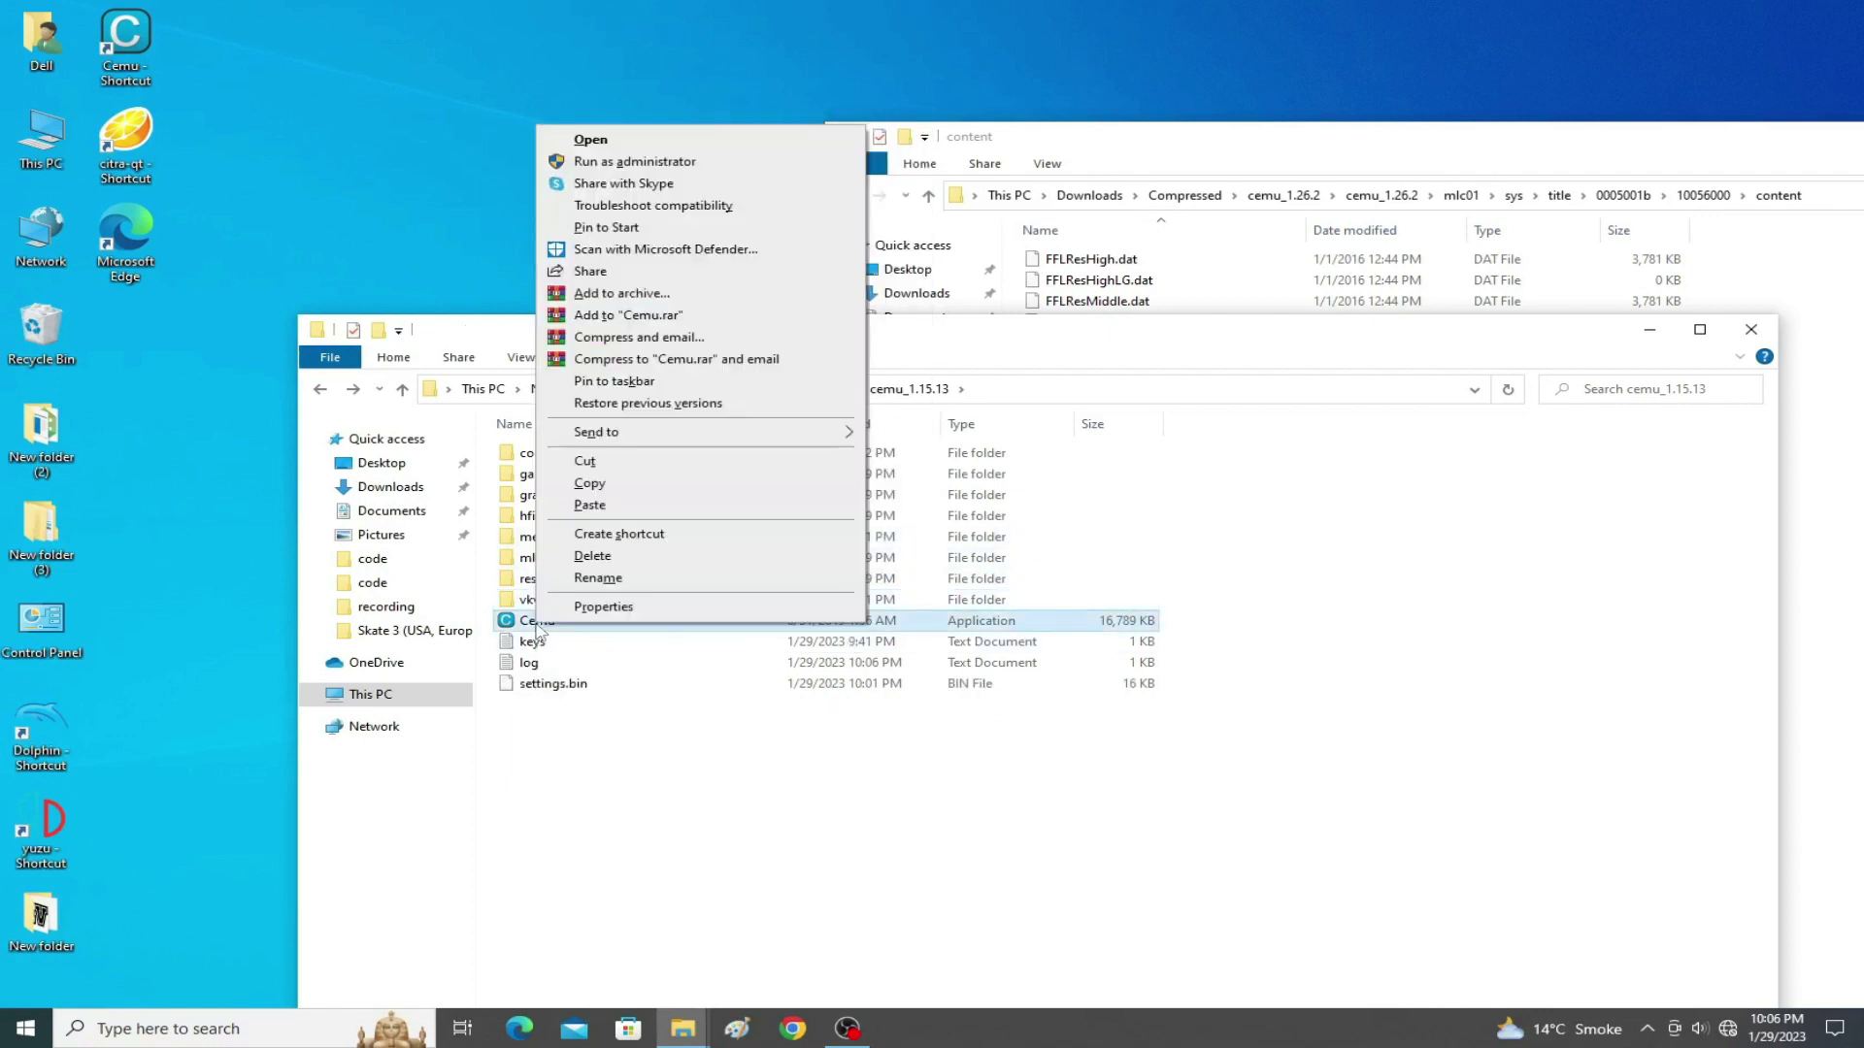
pyautogui.click(594, 161)
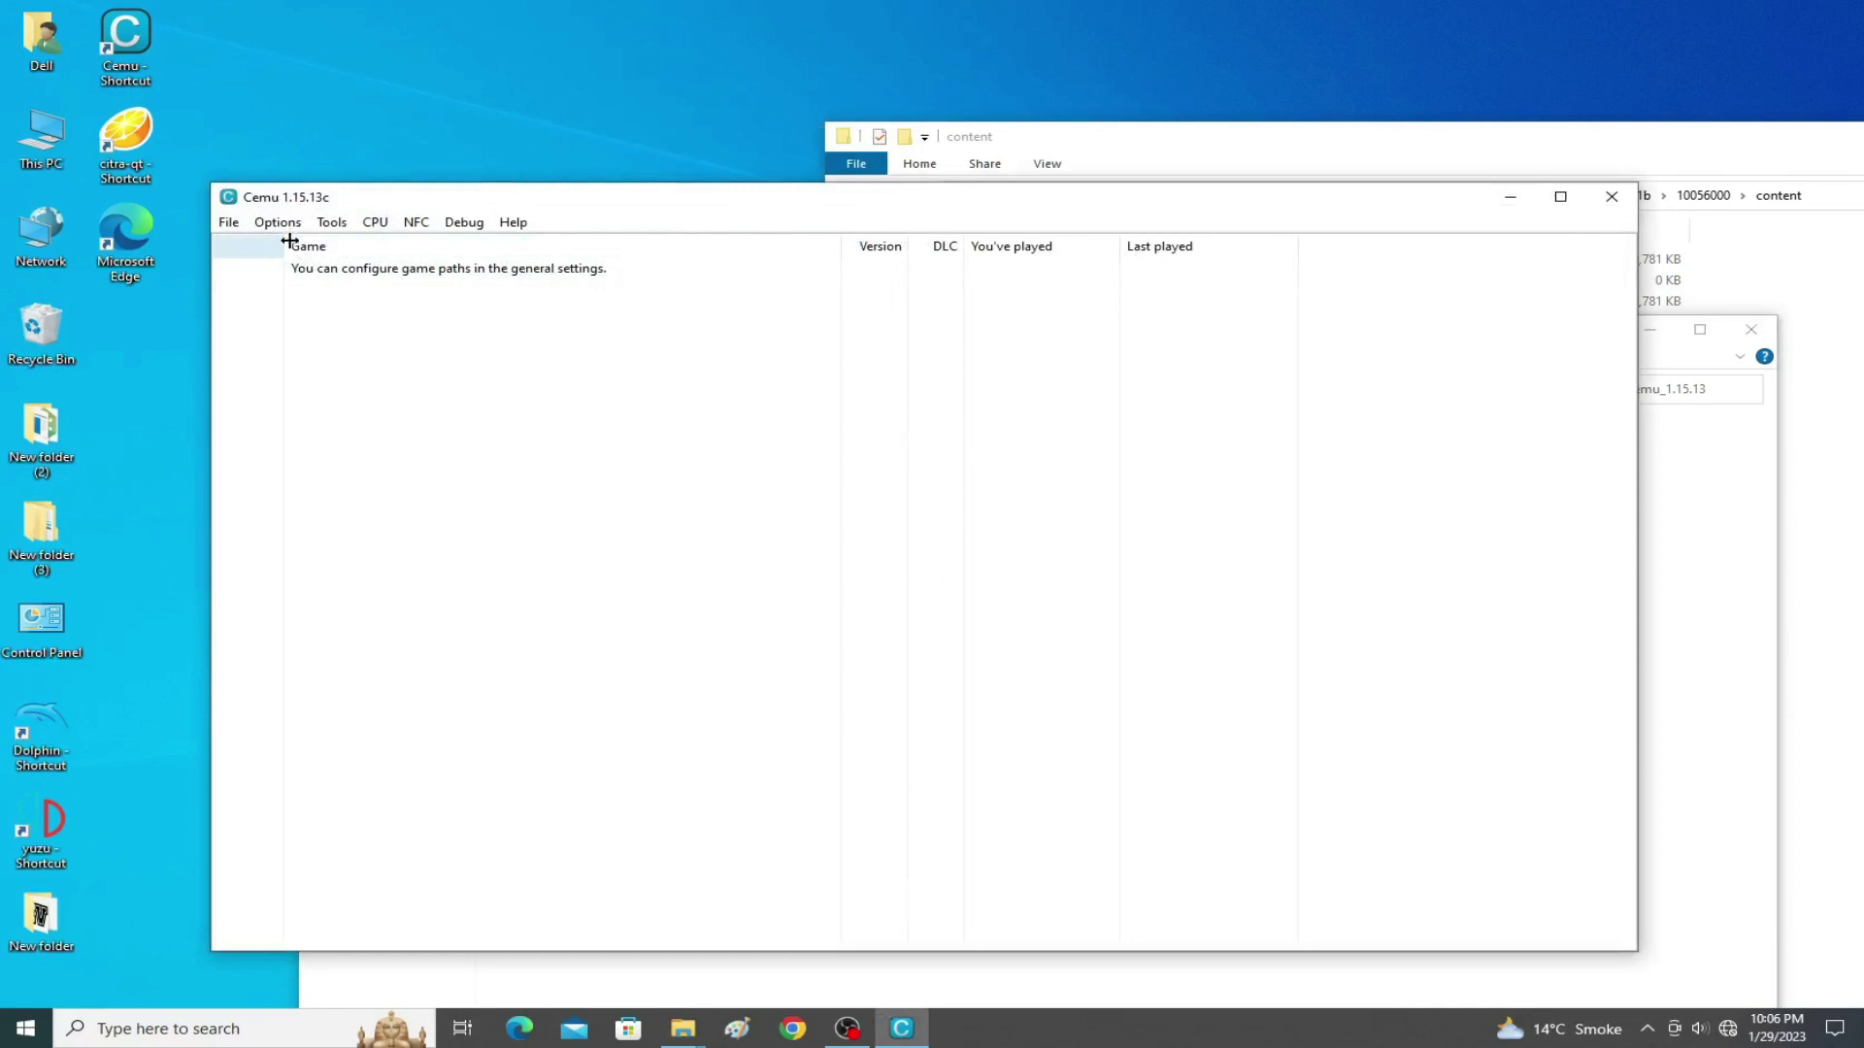
# Set the MLC path to D:\New folder (7)\cemu_1.15.13\cemu_1.15.13\mlc01.
pyautogui.click(279, 223)
pyautogui.click(323, 345)
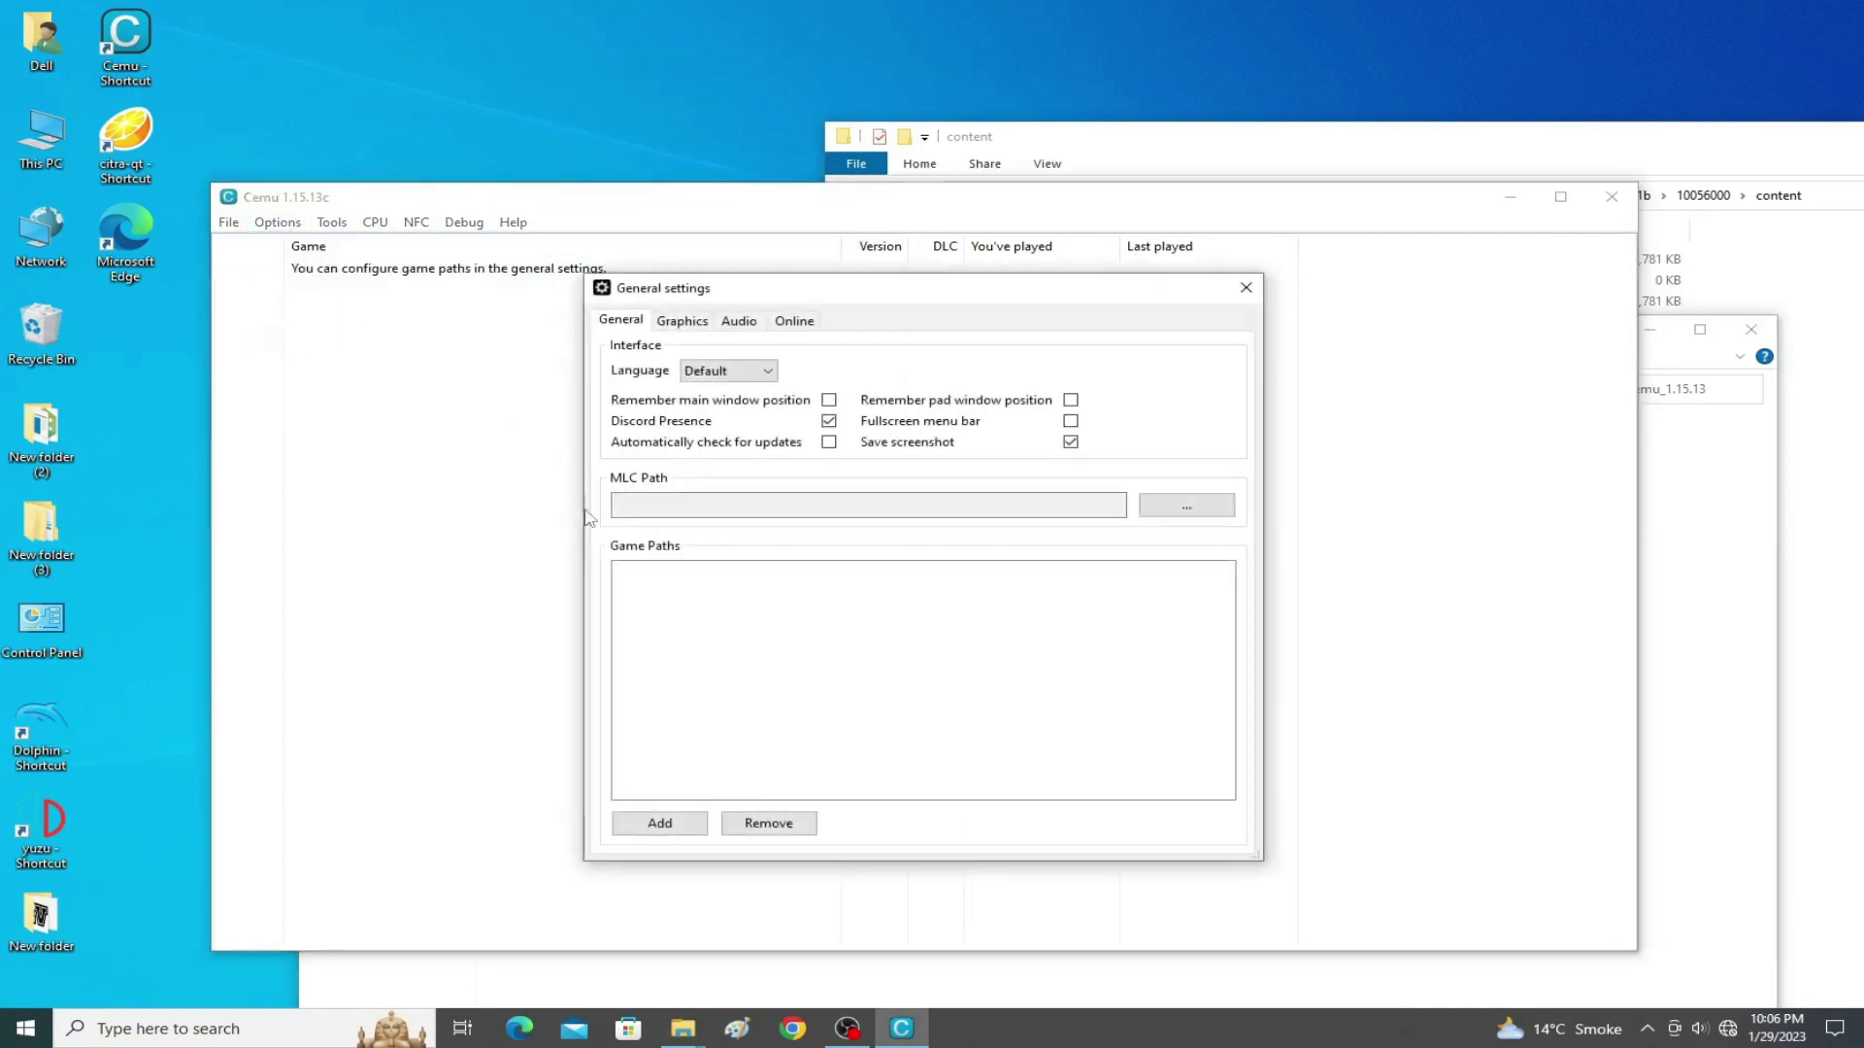
pyautogui.click(1185, 506)
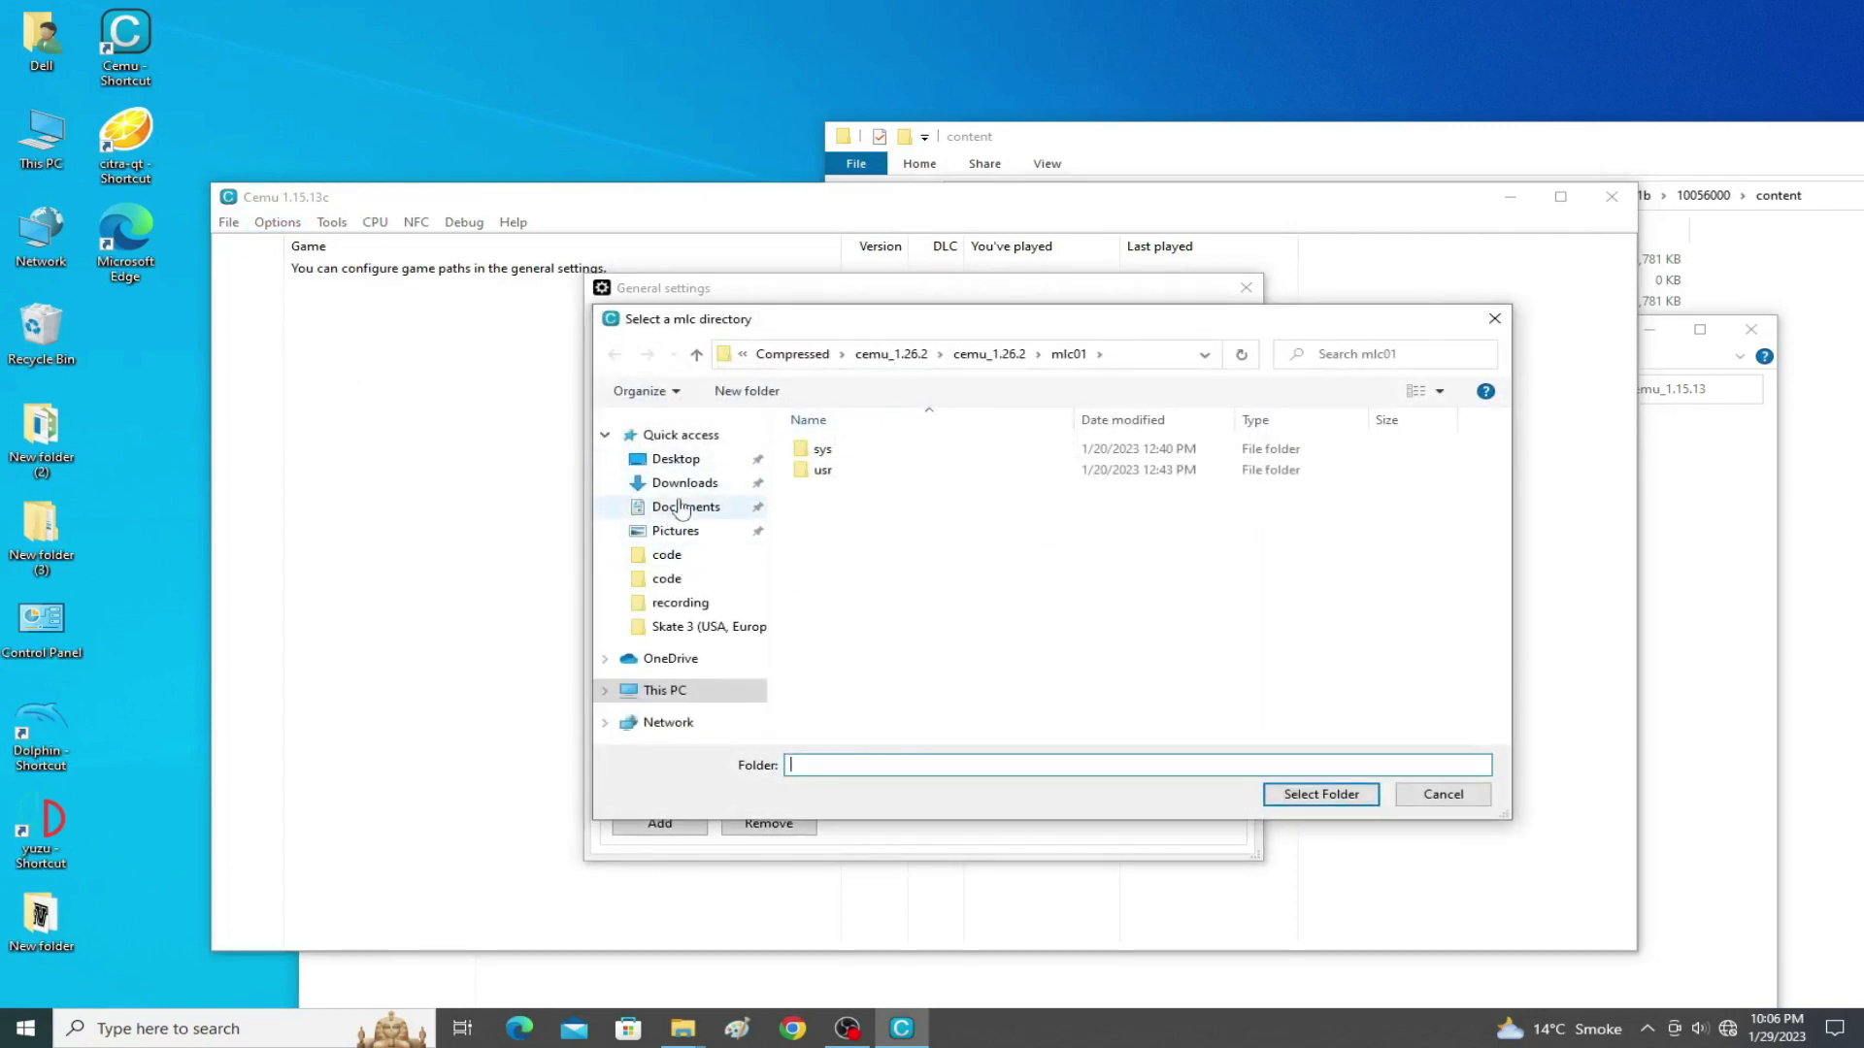
pyautogui.click(665, 690)
pyautogui.doubleClick(1145, 712)
pyautogui.click(859, 639)
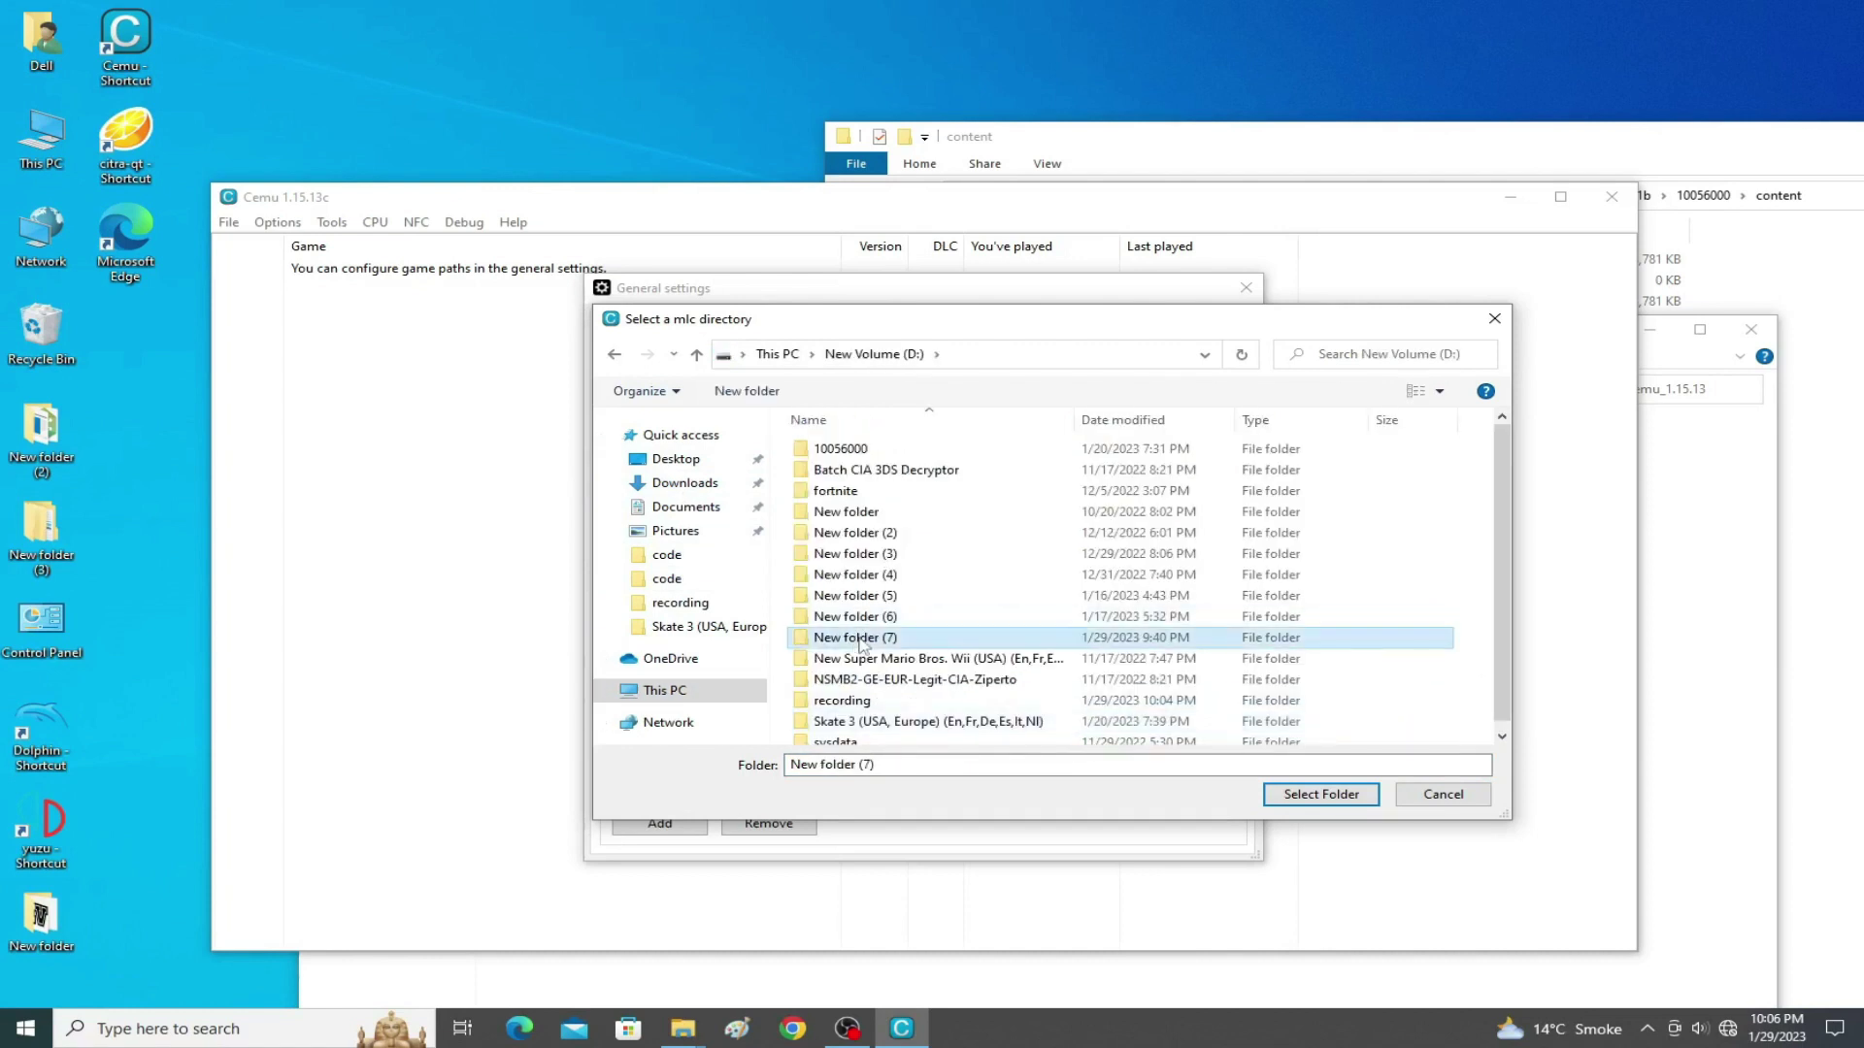
pyautogui.doubleClick(859, 639)
pyautogui.doubleClick(860, 474)
pyautogui.doubleClick(853, 452)
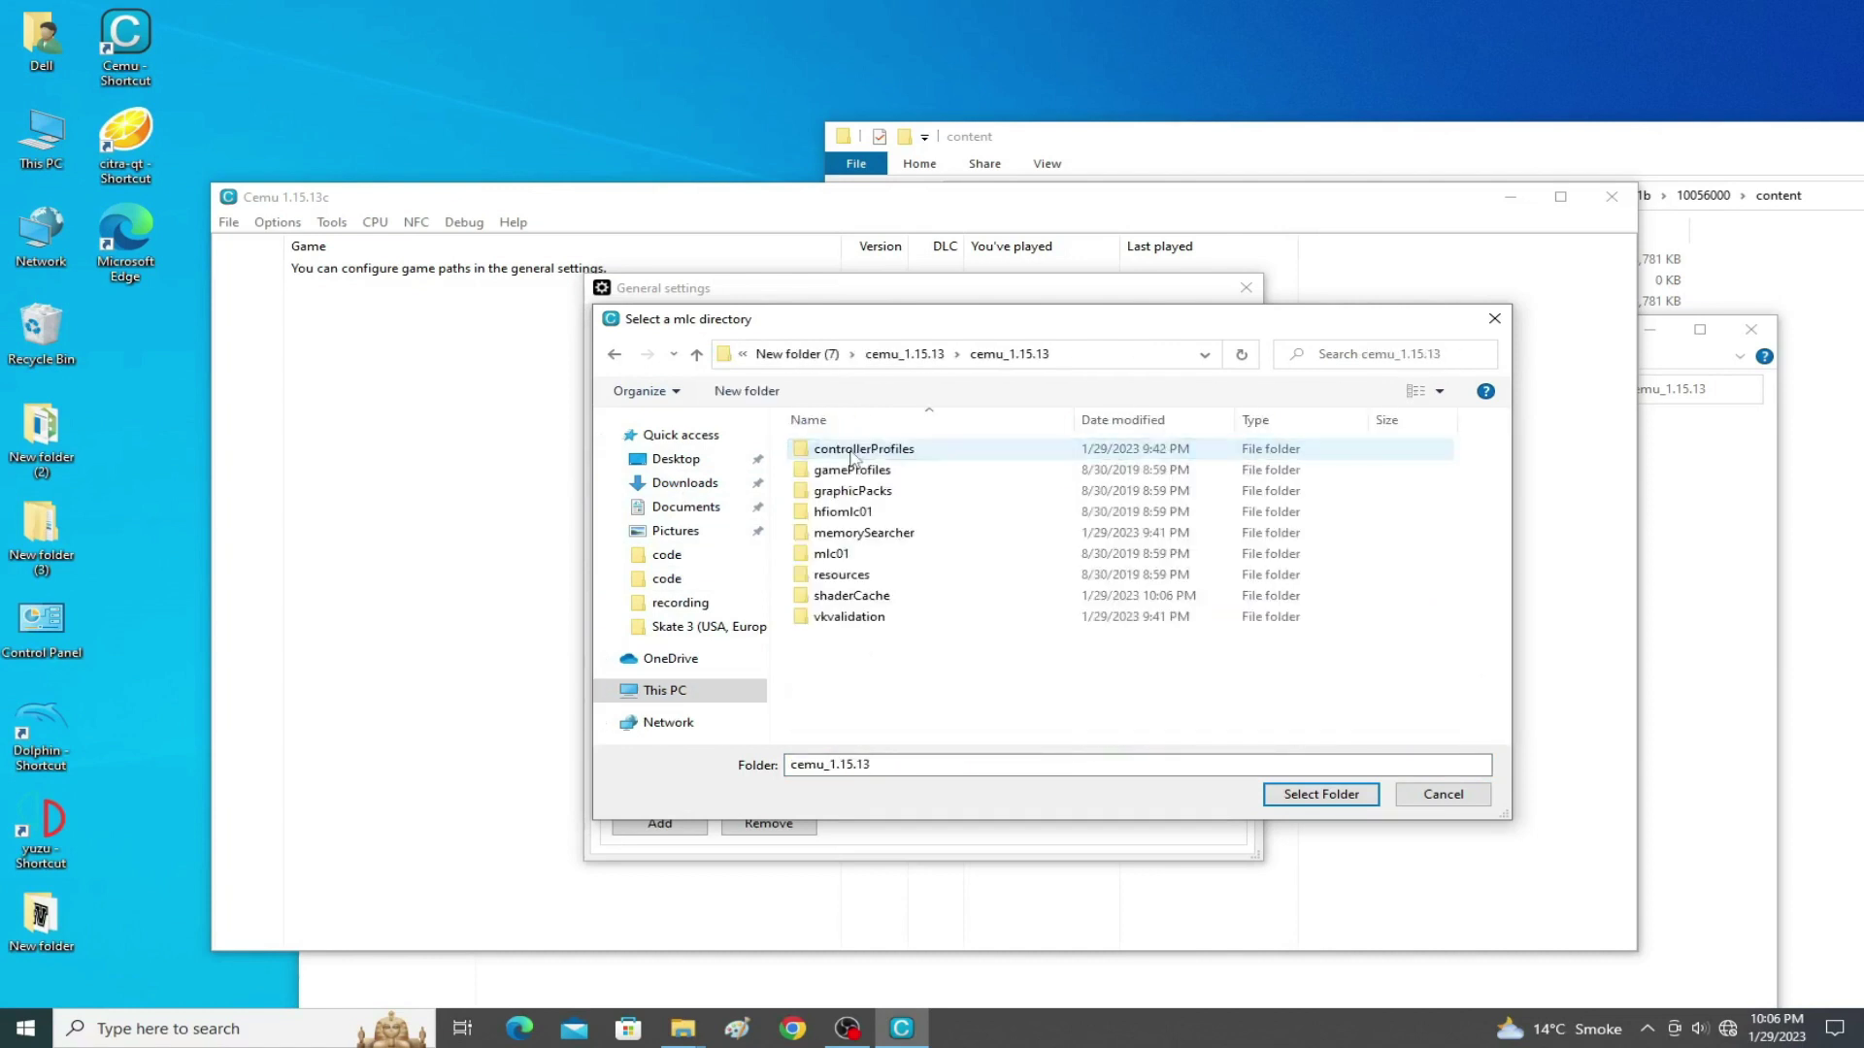
pyautogui.click(839, 558)
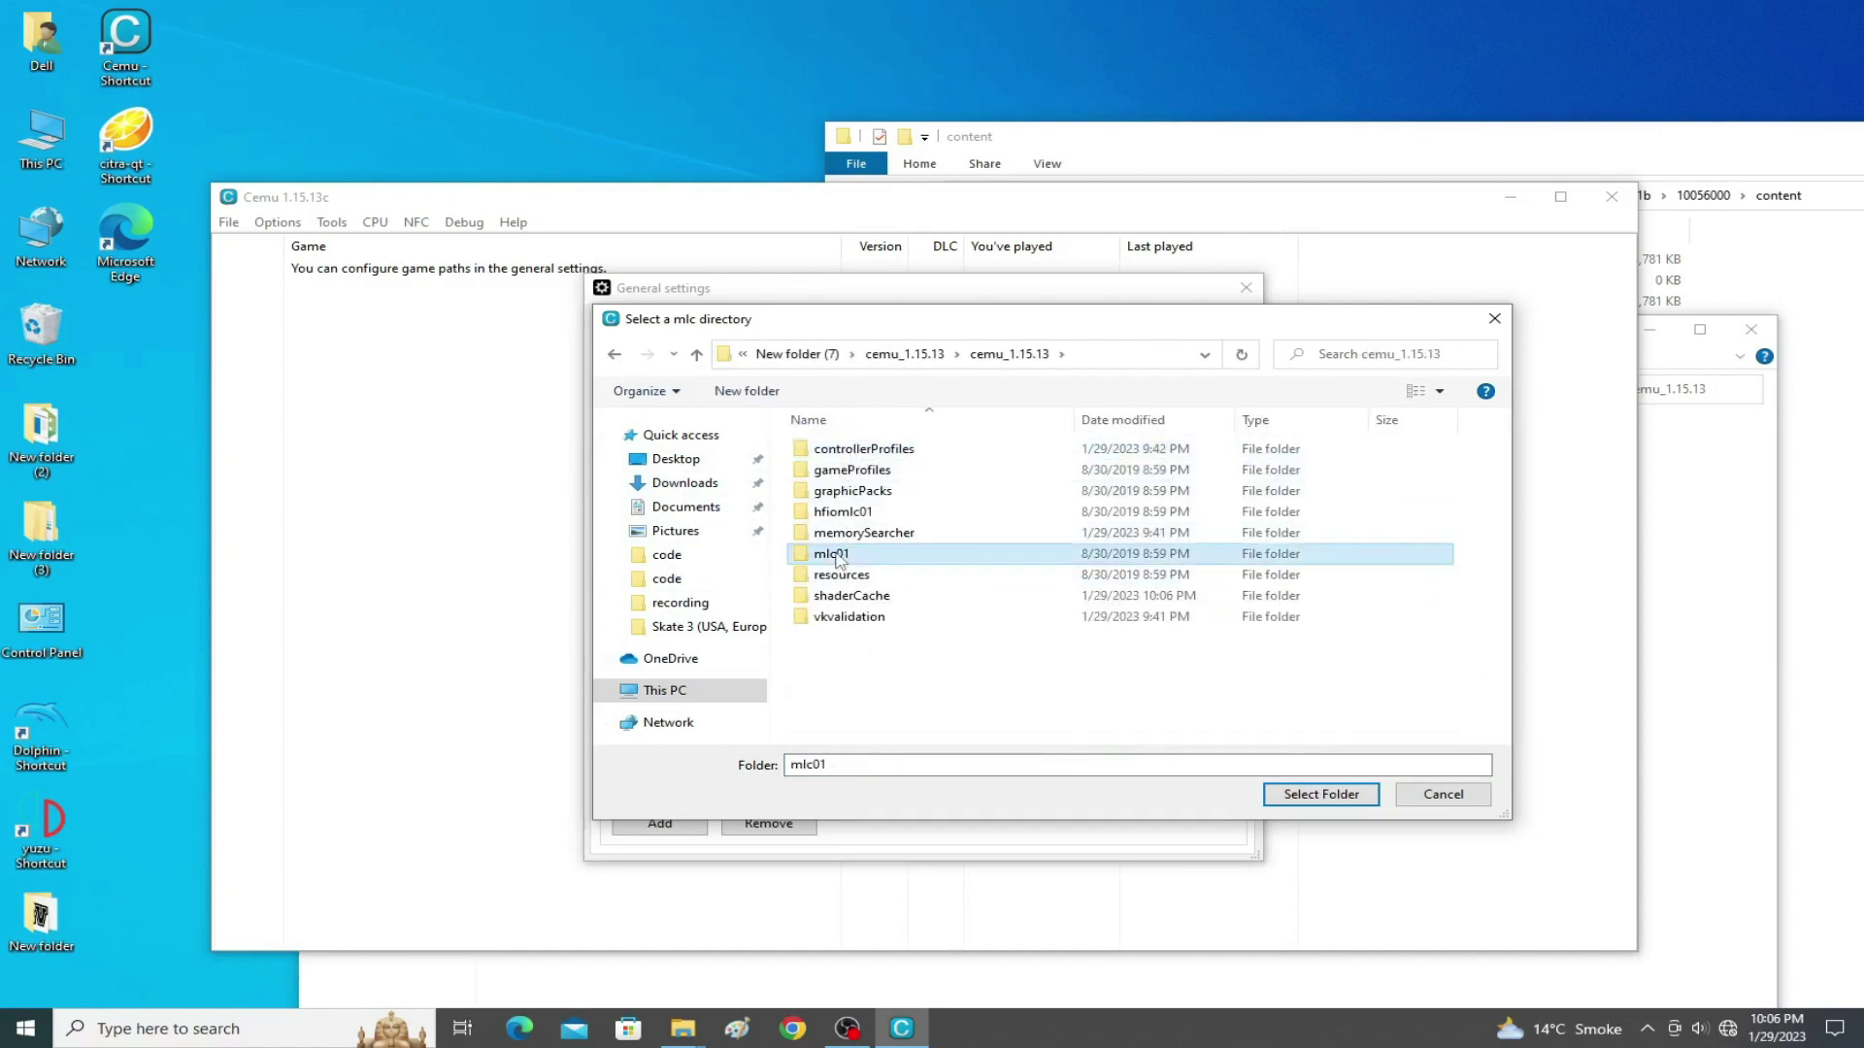
pyautogui.click(1321, 794)
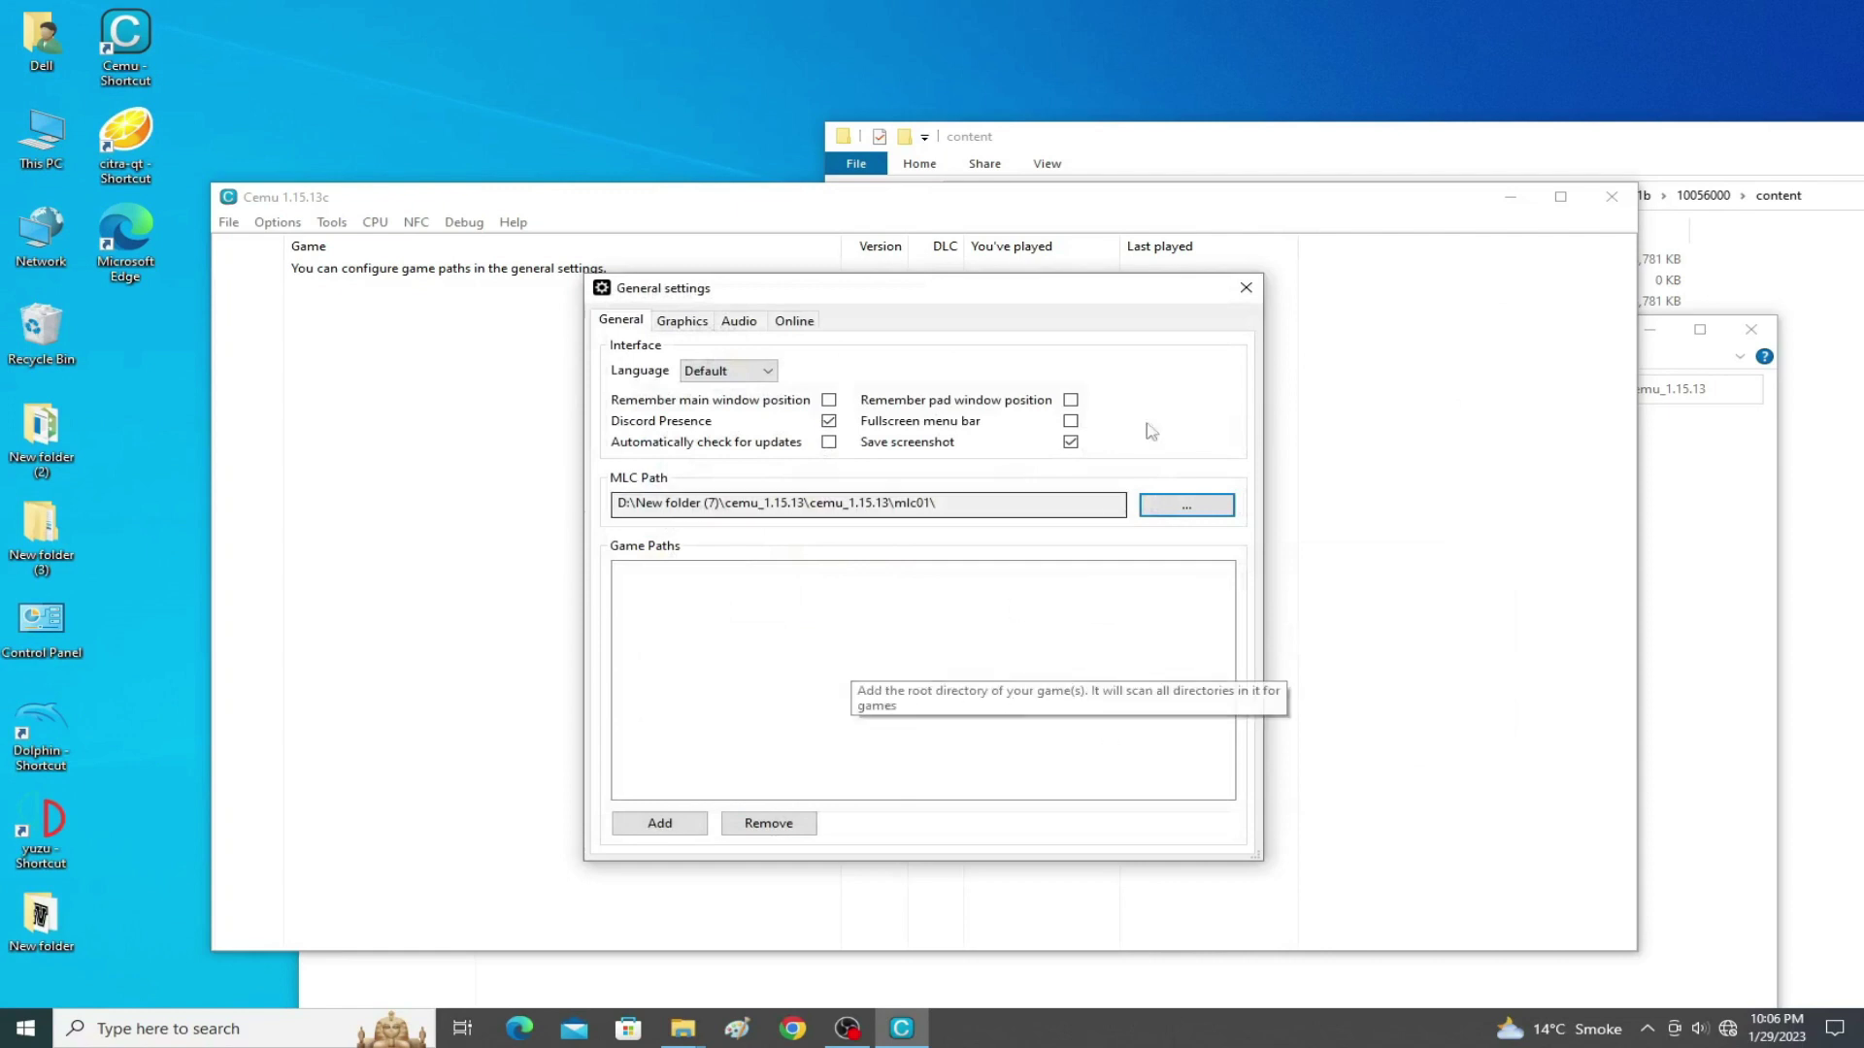
# Add the C3-DTW-EUR-LOADIINE-ZIPERTO\Cars 3 Driven to Win [BA4P] folder as a game path and close settings.
pyautogui.click(661, 828)
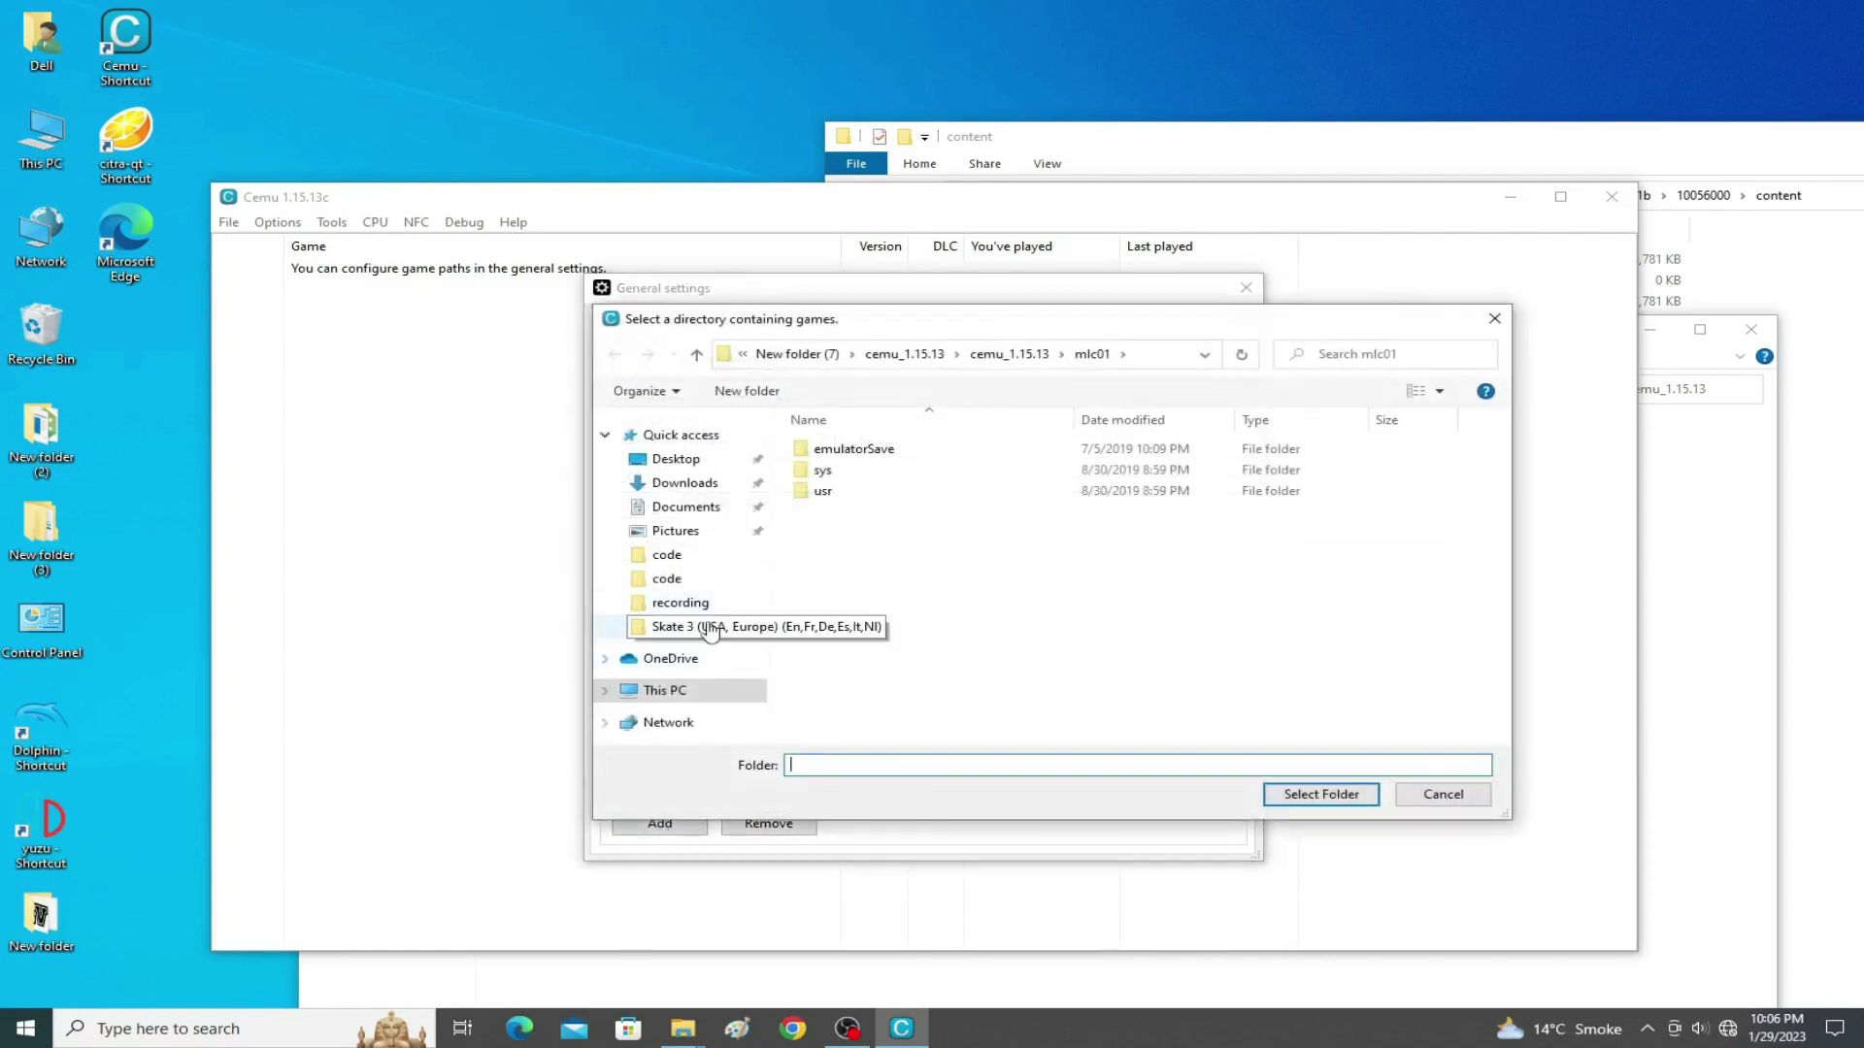
pyautogui.click(669, 691)
pyautogui.doubleClick(1165, 709)
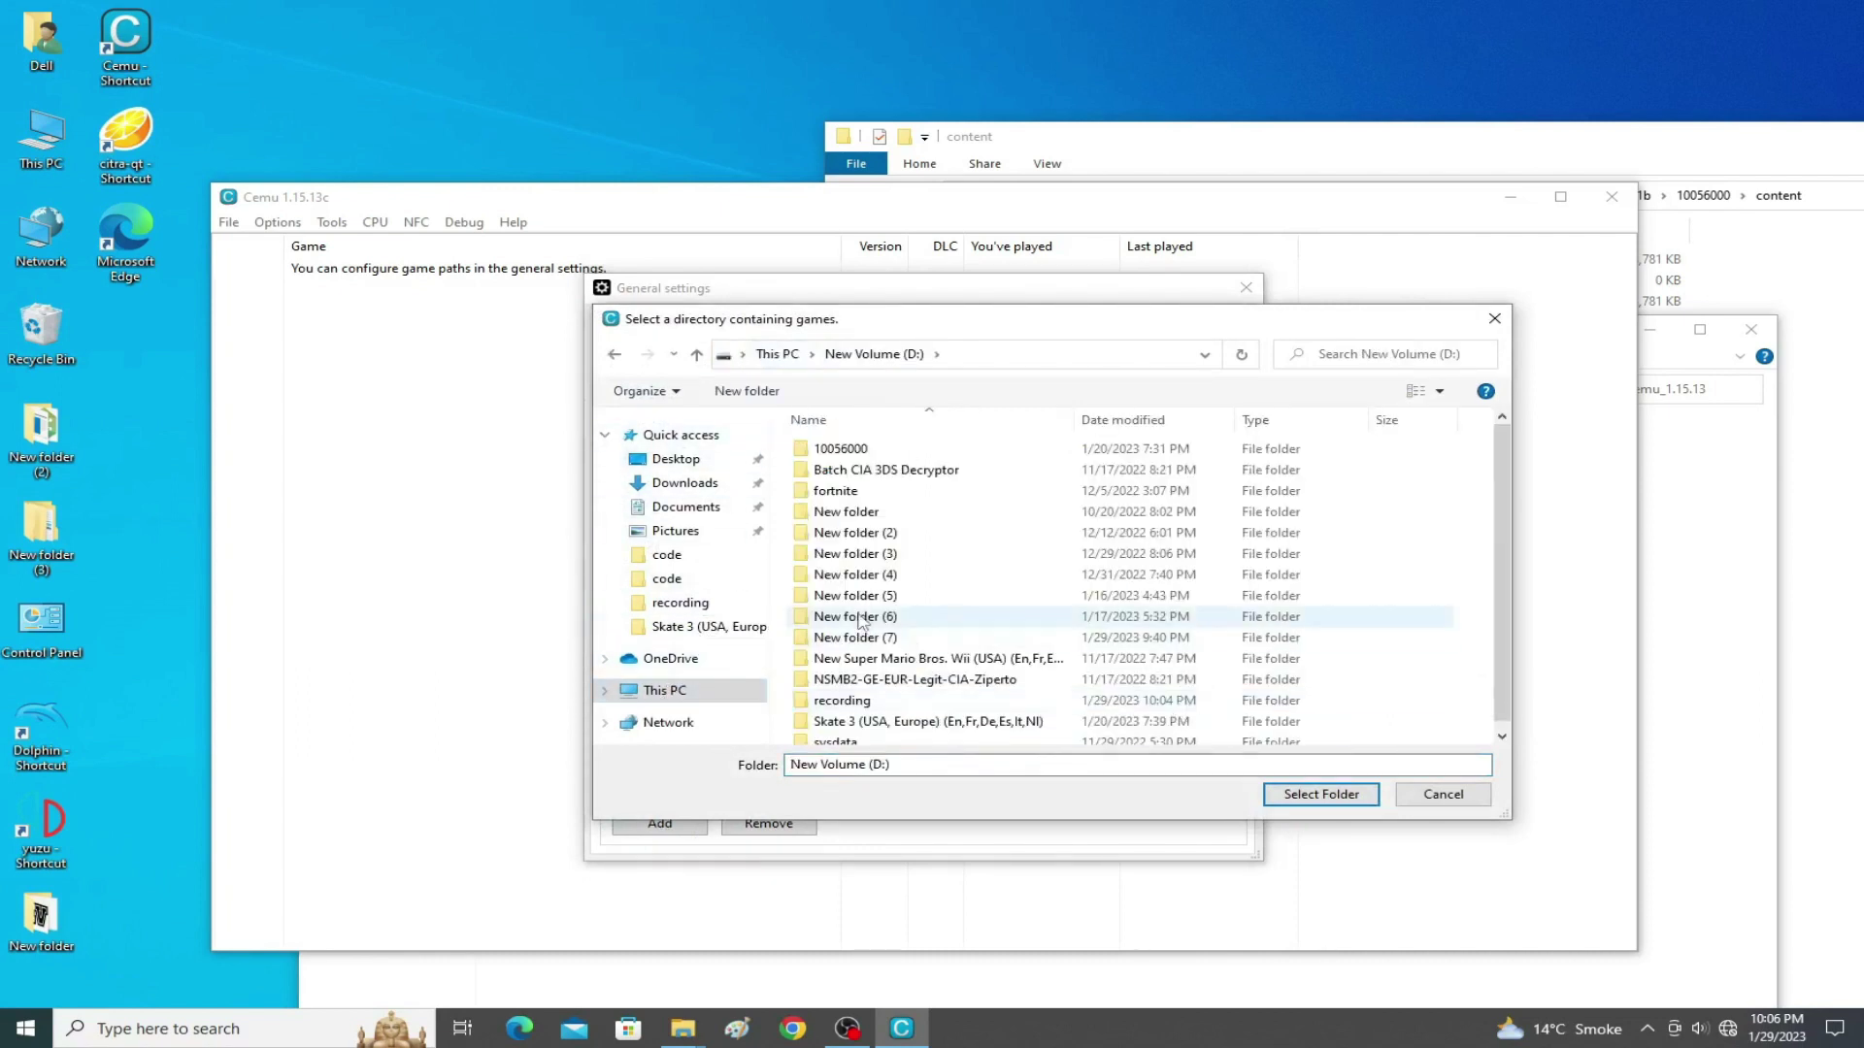
pyautogui.doubleClick(874, 637)
pyautogui.doubleClick(880, 449)
pyautogui.doubleClick(883, 450)
pyautogui.click(1309, 796)
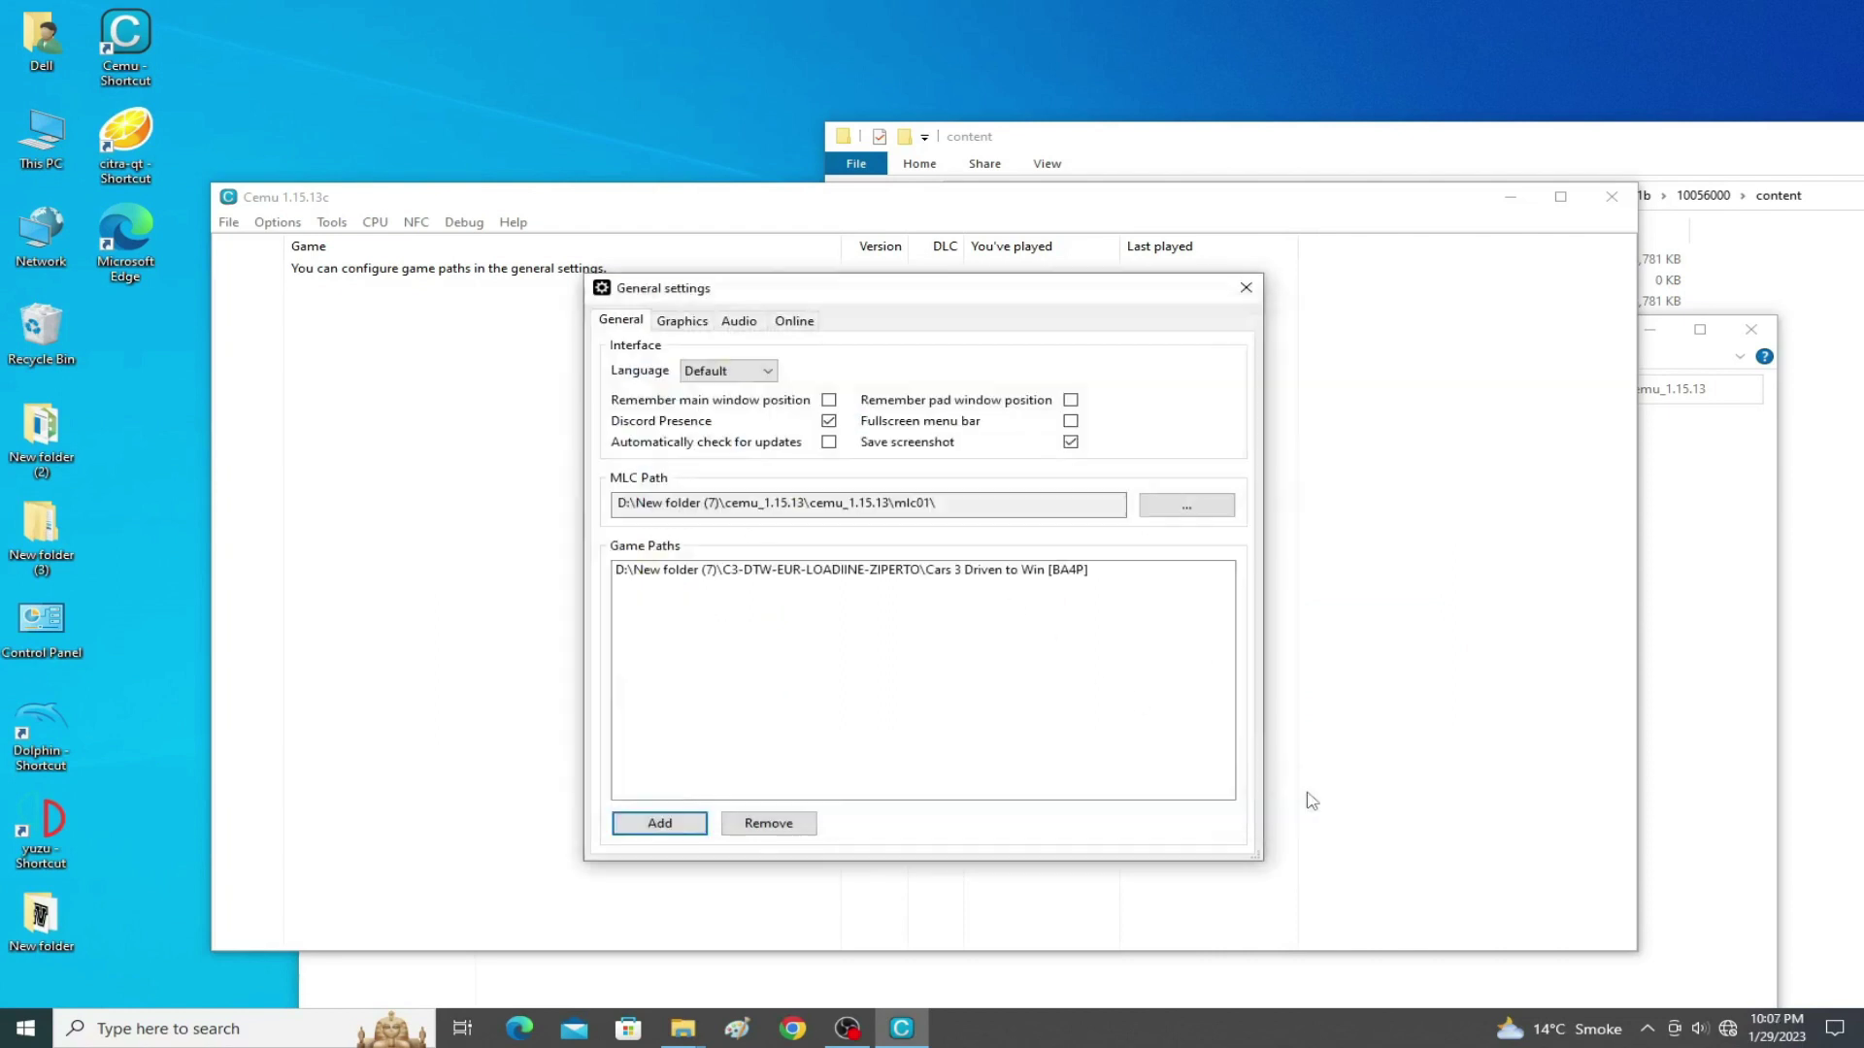
pyautogui.click(1246, 288)
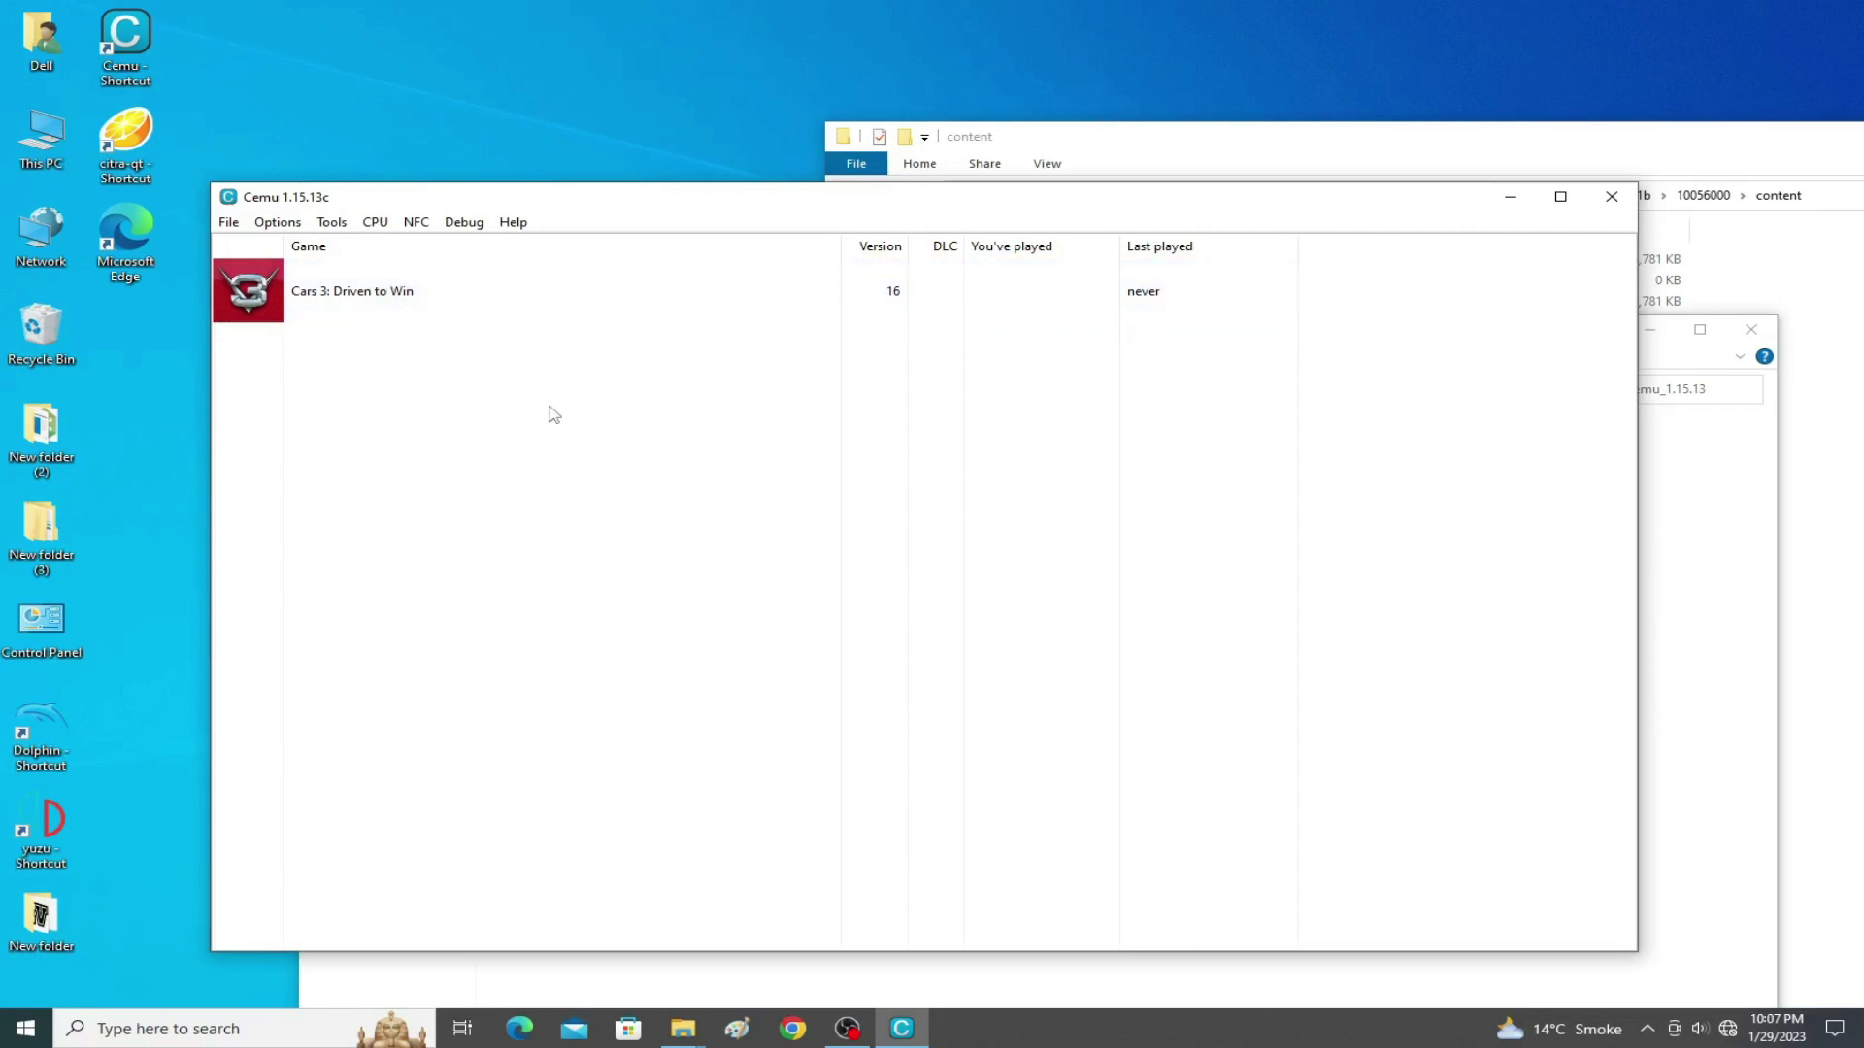
# Go to Display settings' Graphics settings and remove the xenia_canary preference.
pyautogui.rightClick(577, 85)
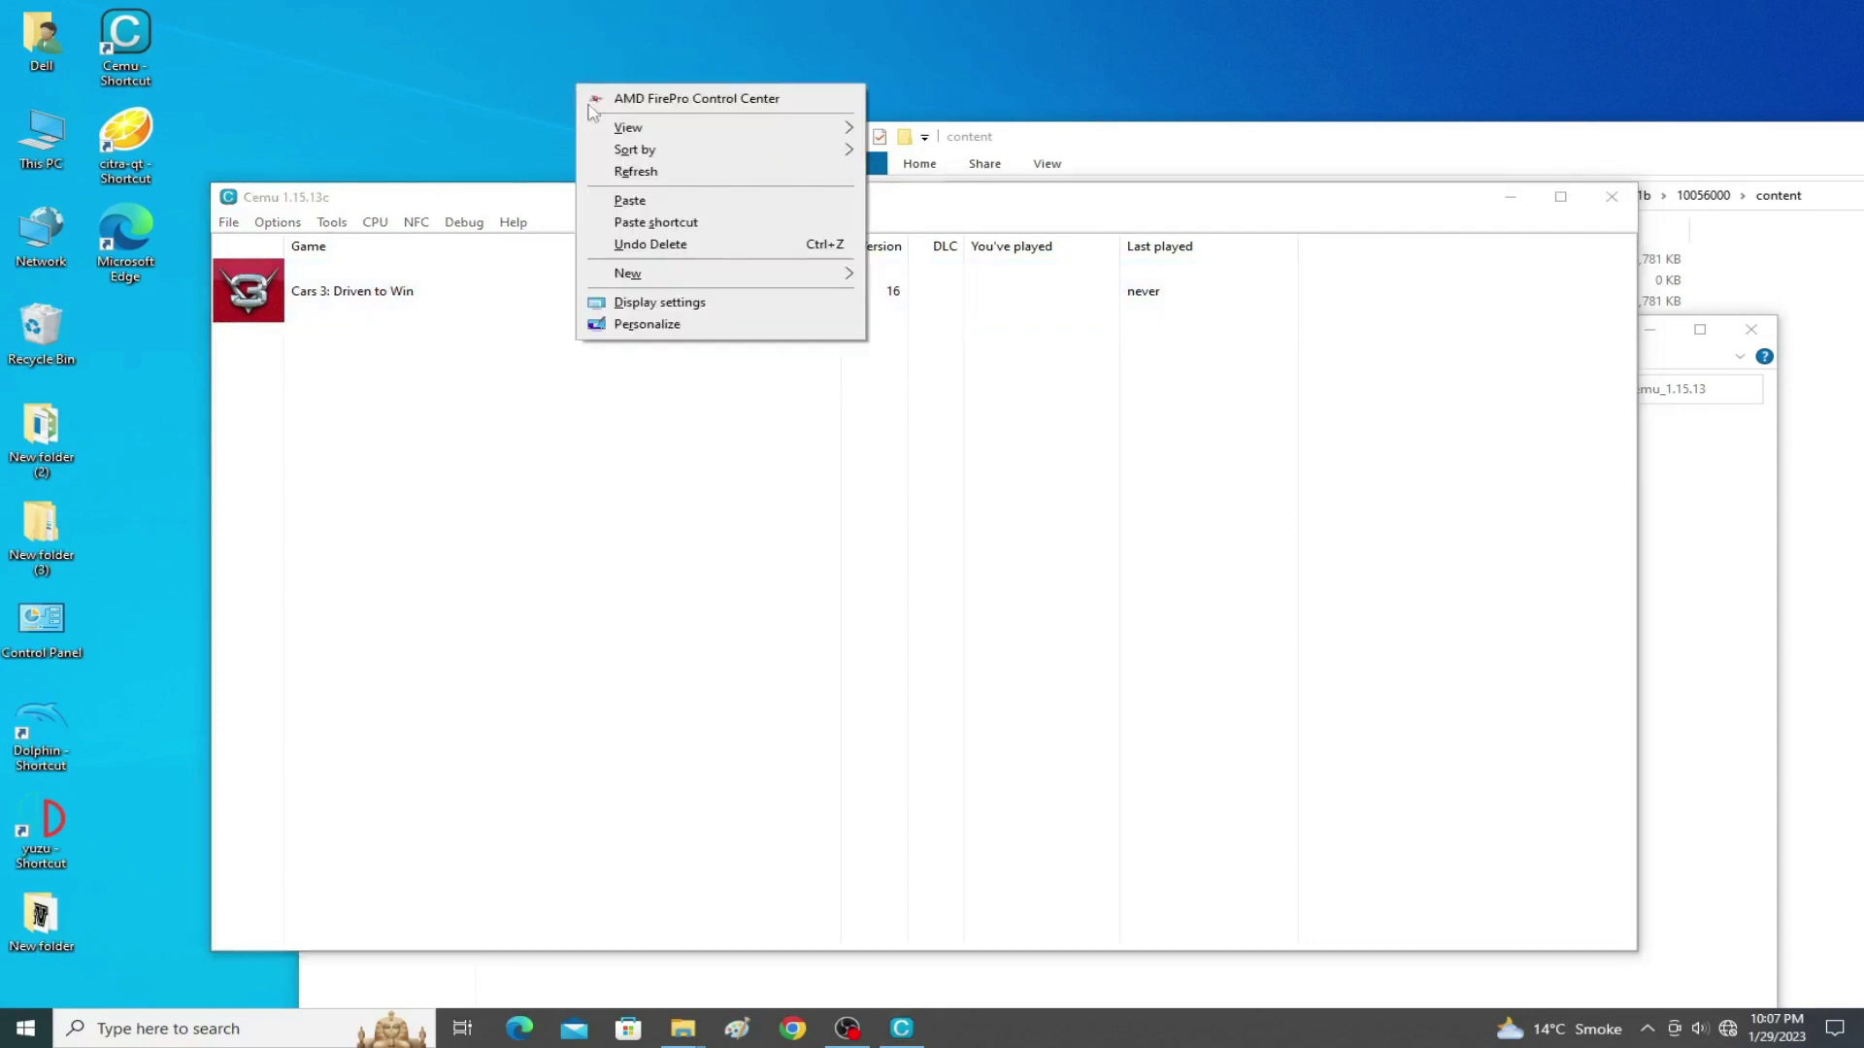
pyautogui.click(648, 303)
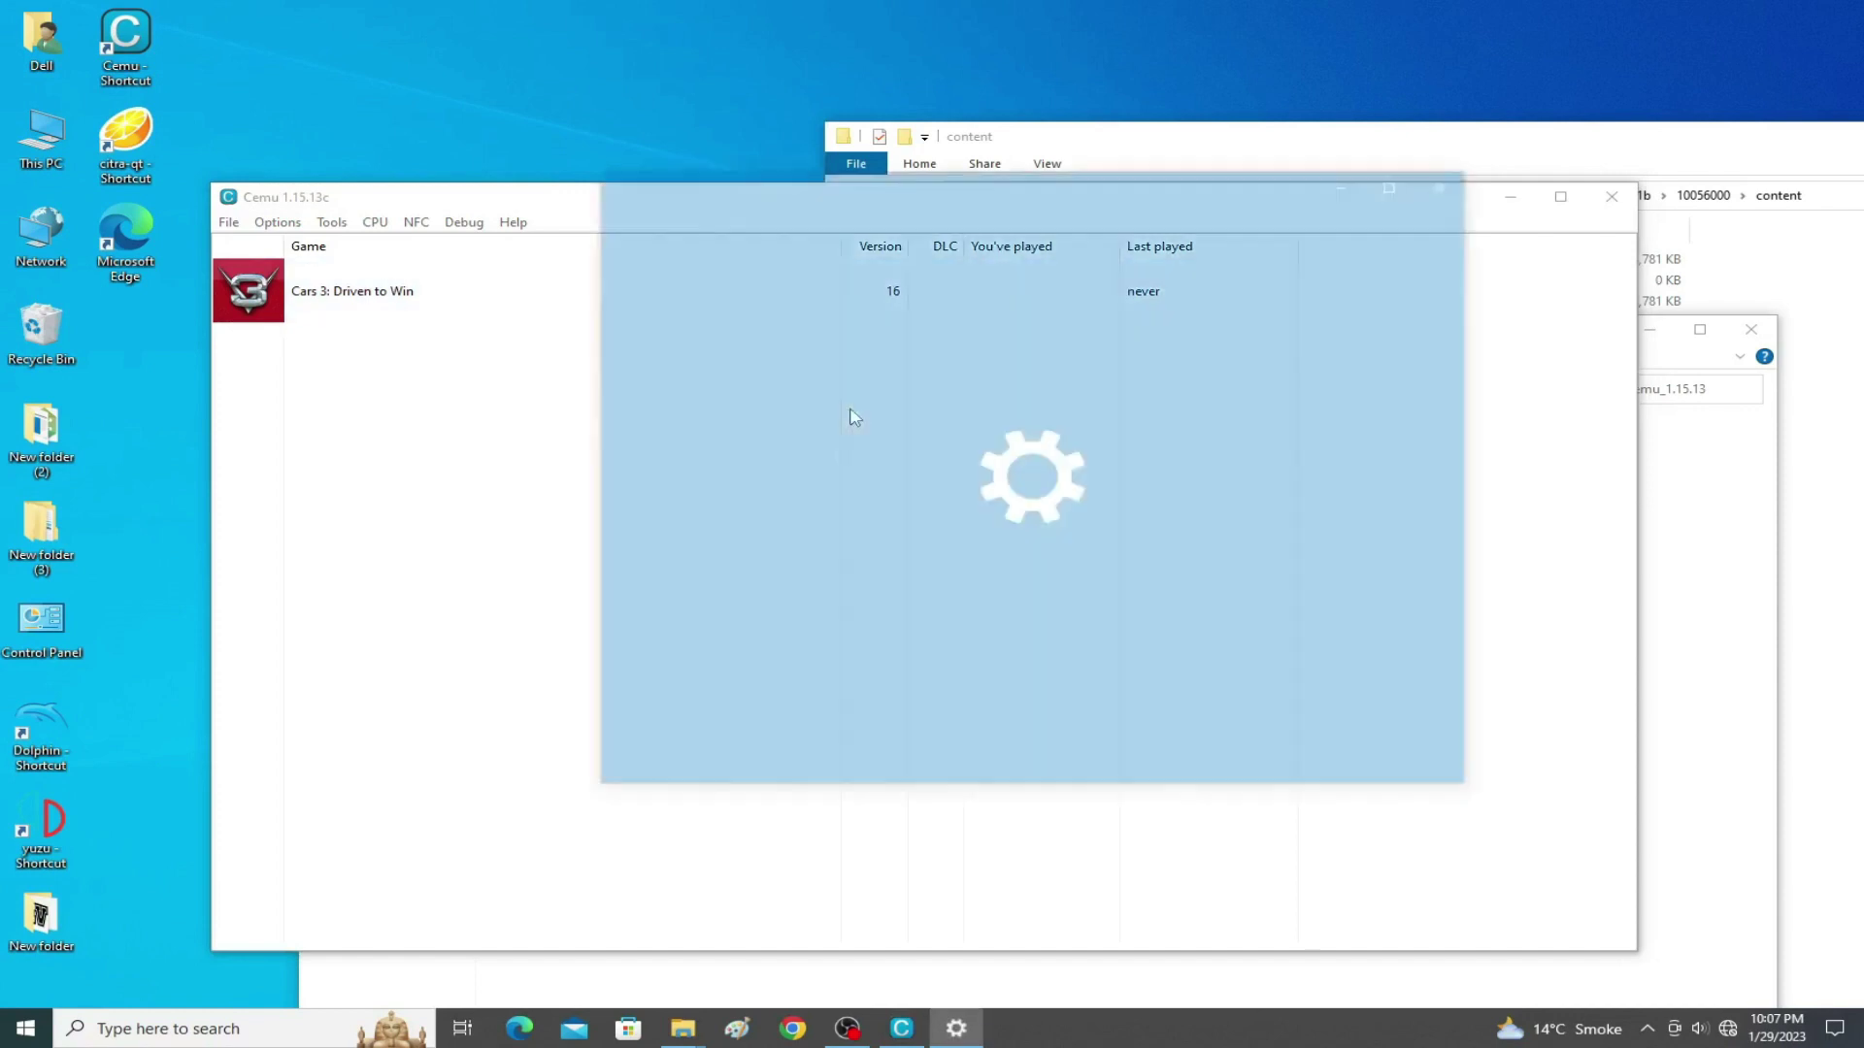
pyautogui.moveTo(1468, 398); pyautogui.dragTo(1446, 607)
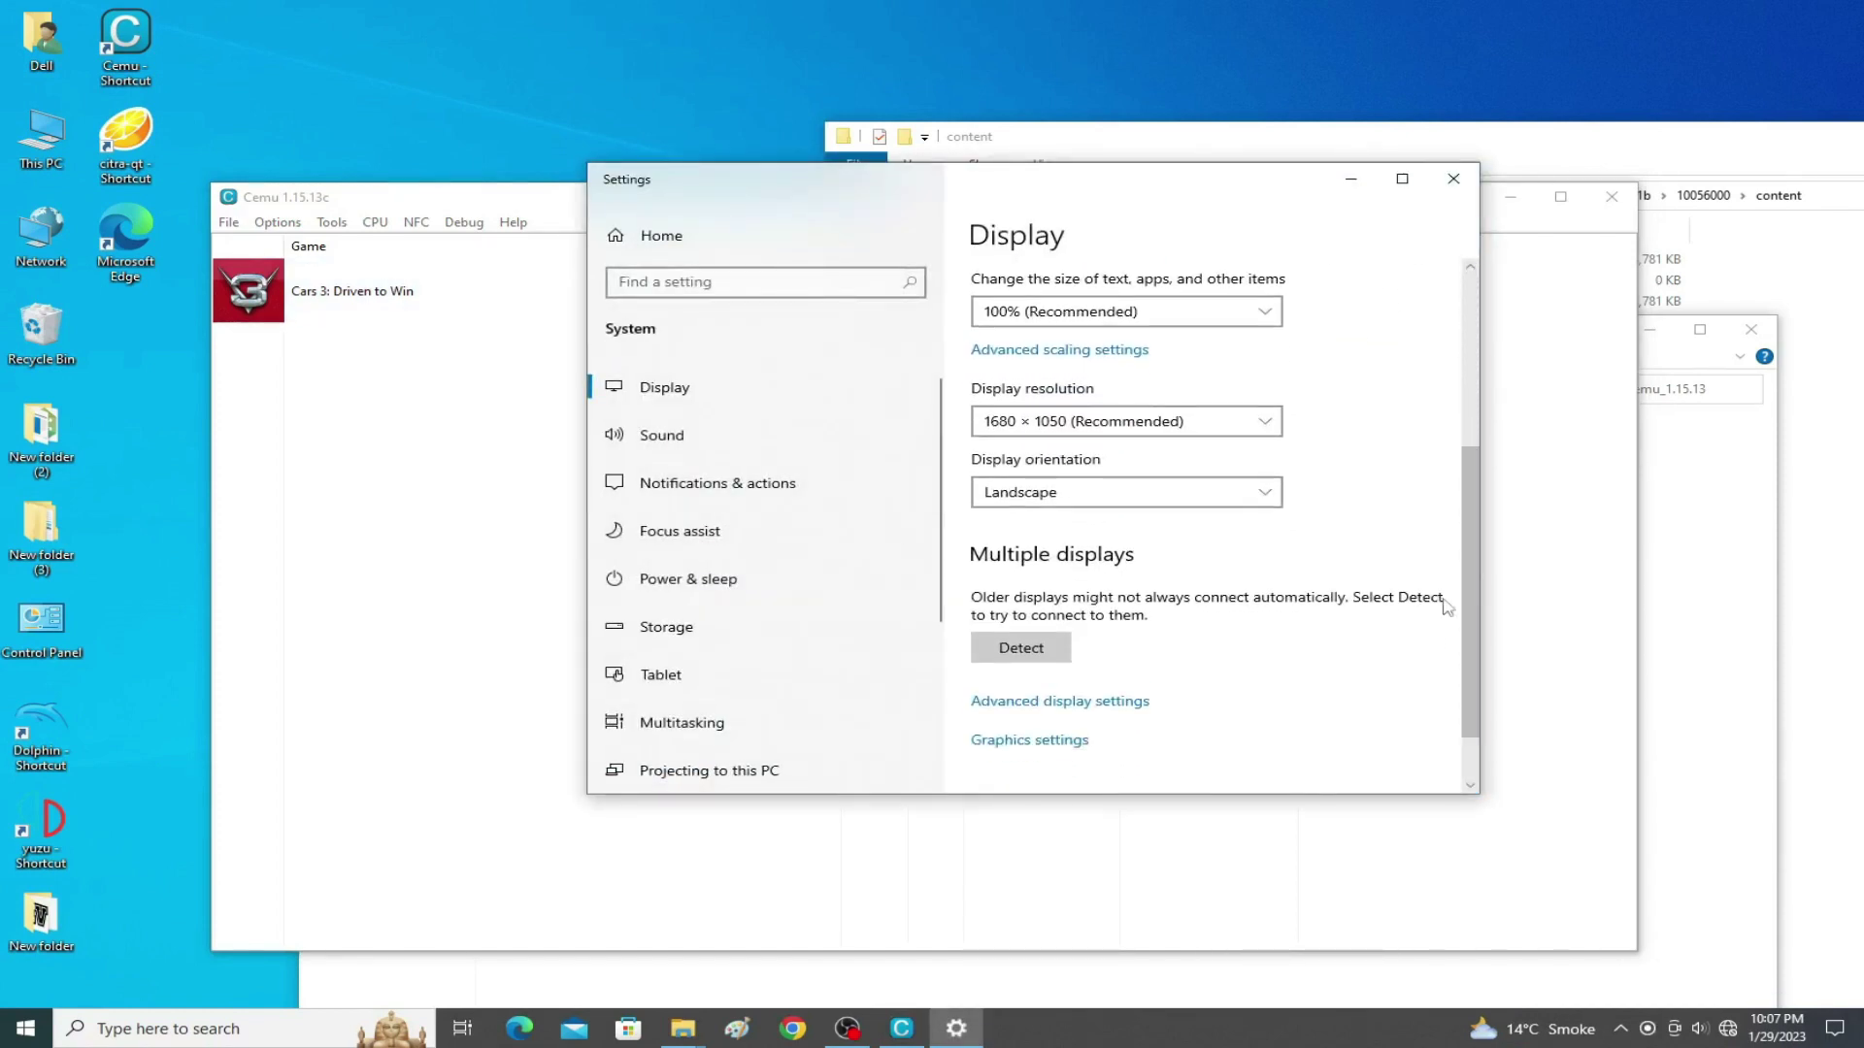
pyautogui.click(1039, 743)
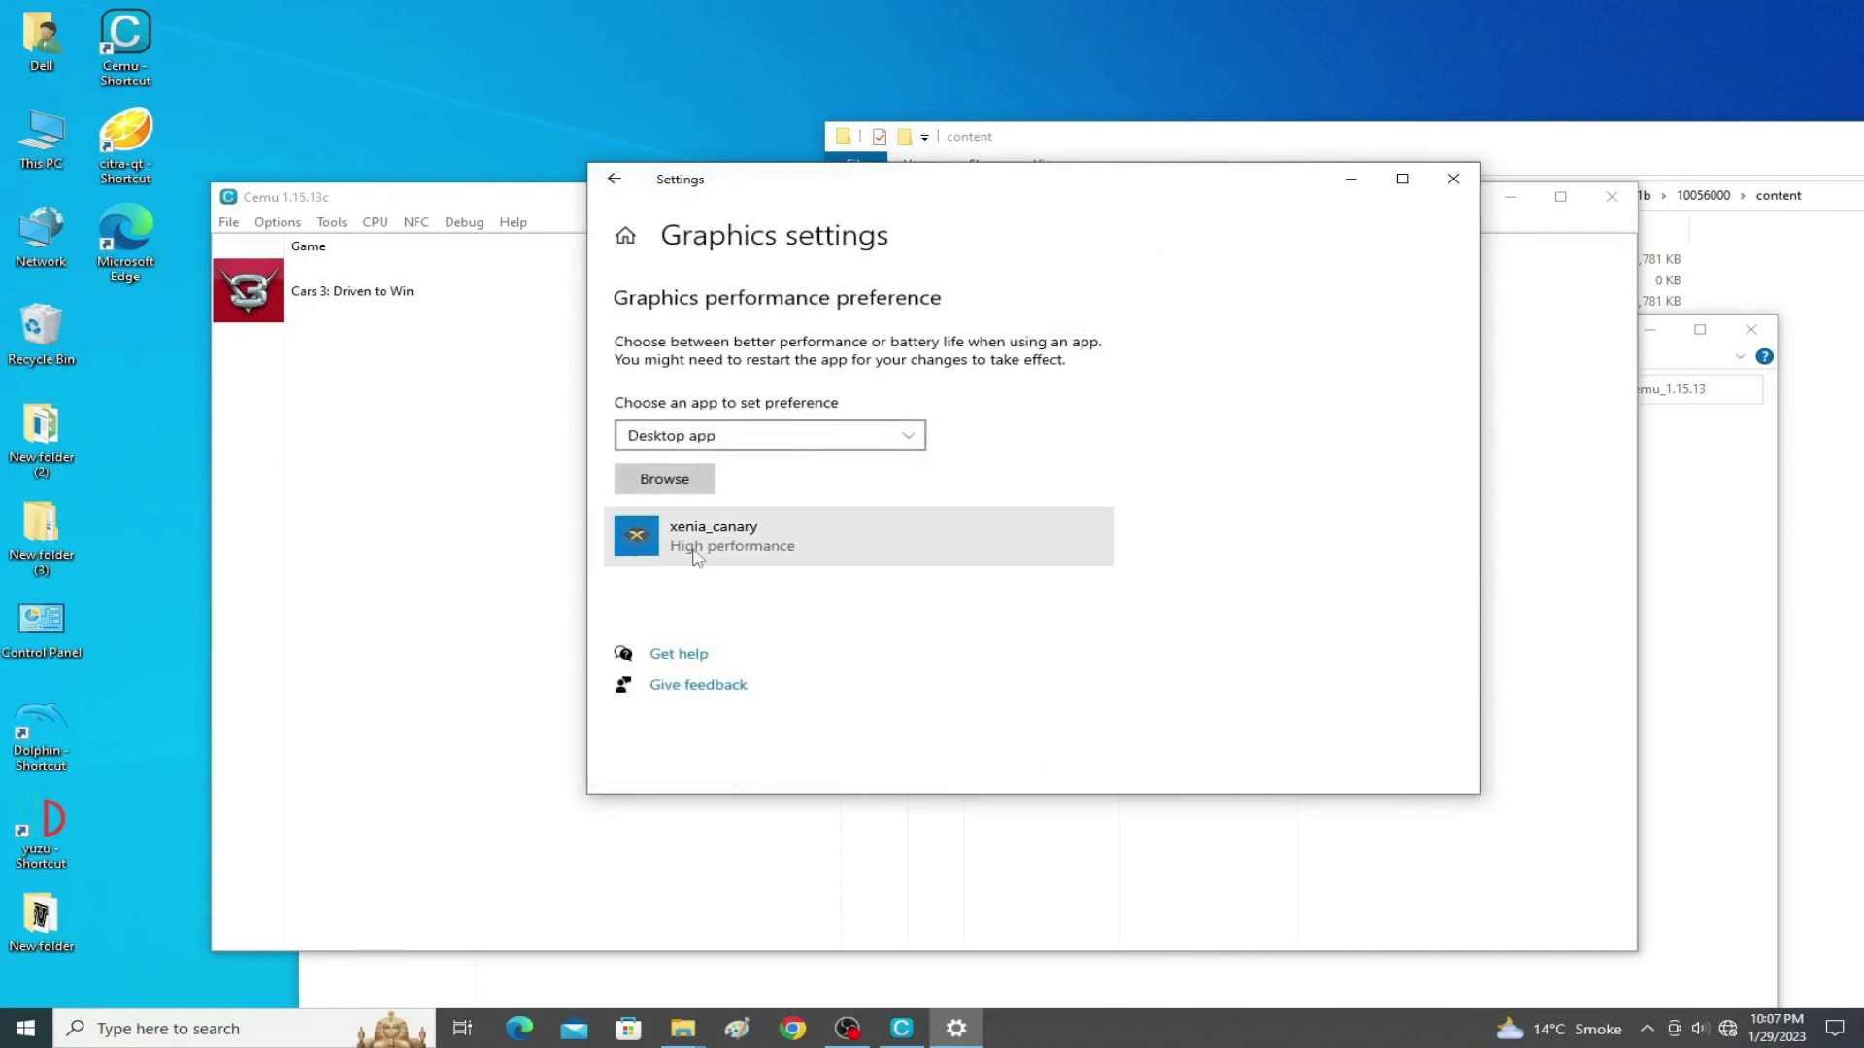
pyautogui.click(723, 539)
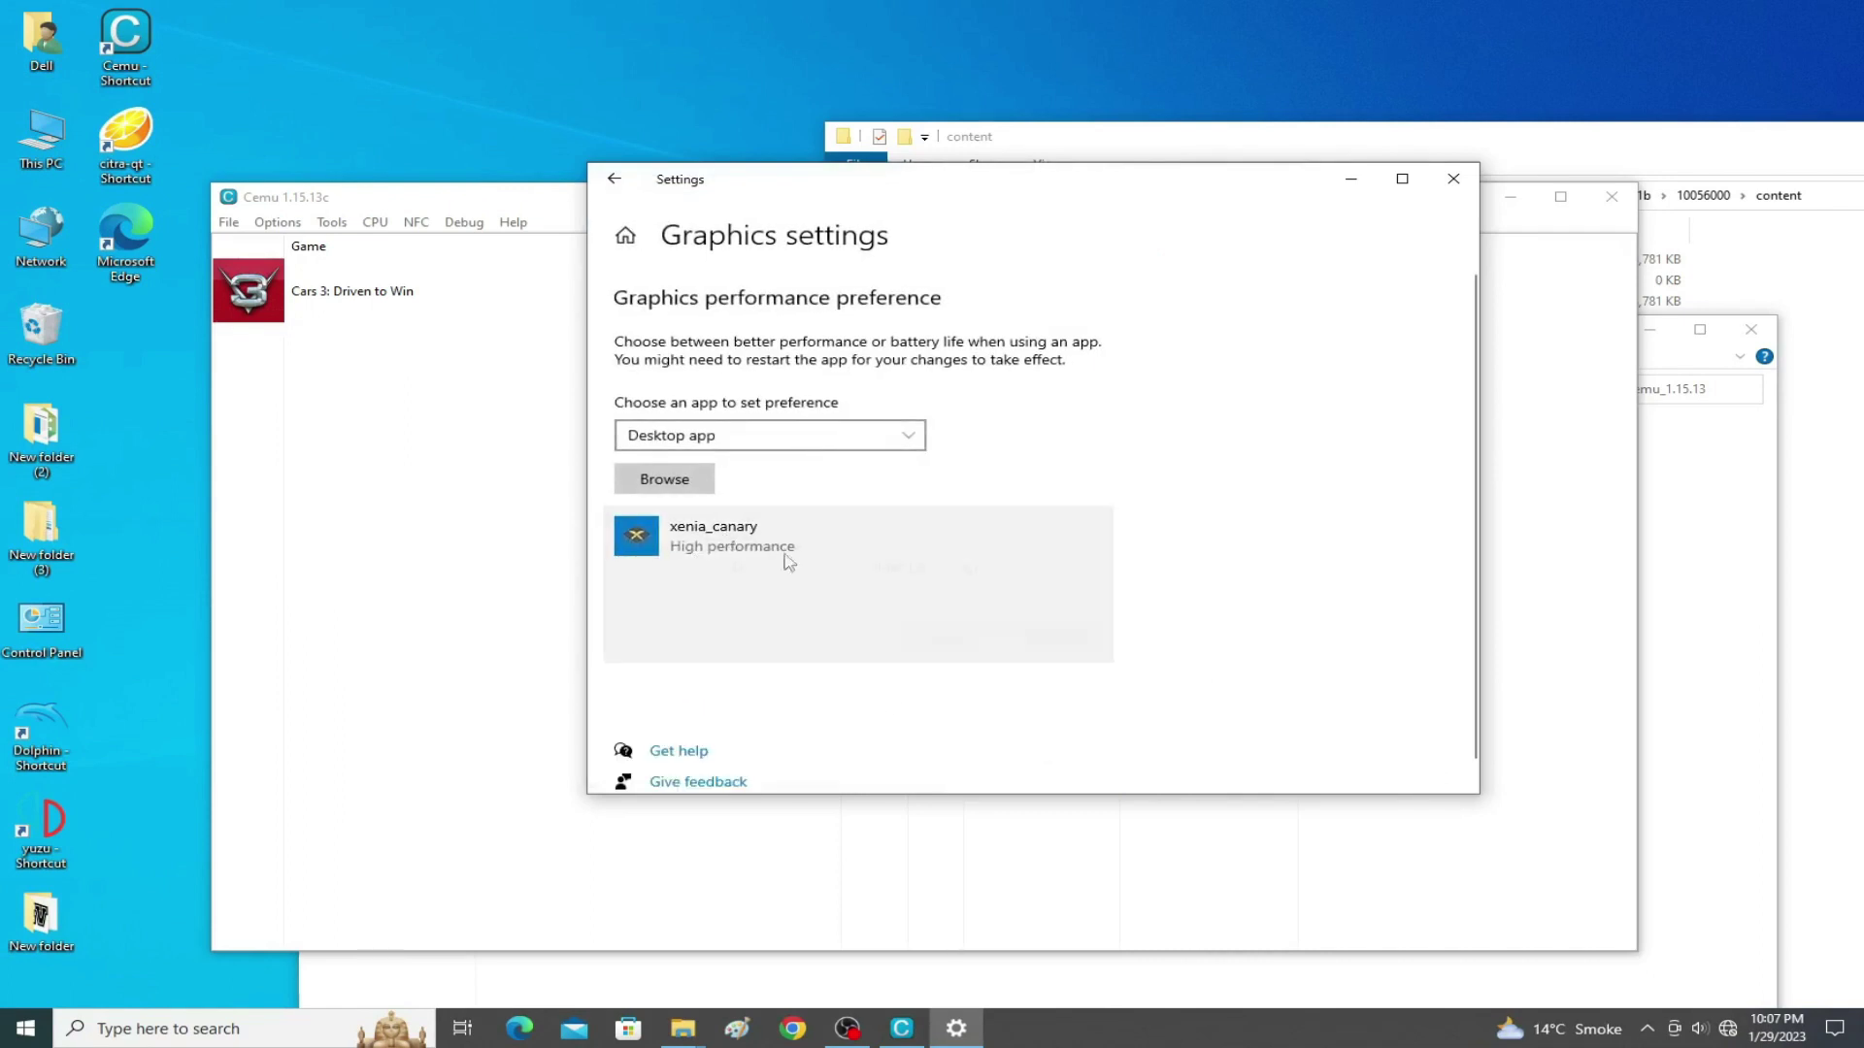
pyautogui.click(1049, 638)
# Add D:\New folder (7)\cemu_1.15.13\cemu_1.15.13\Cemu.exe to the graphics preference list.
pyautogui.click(680, 480)
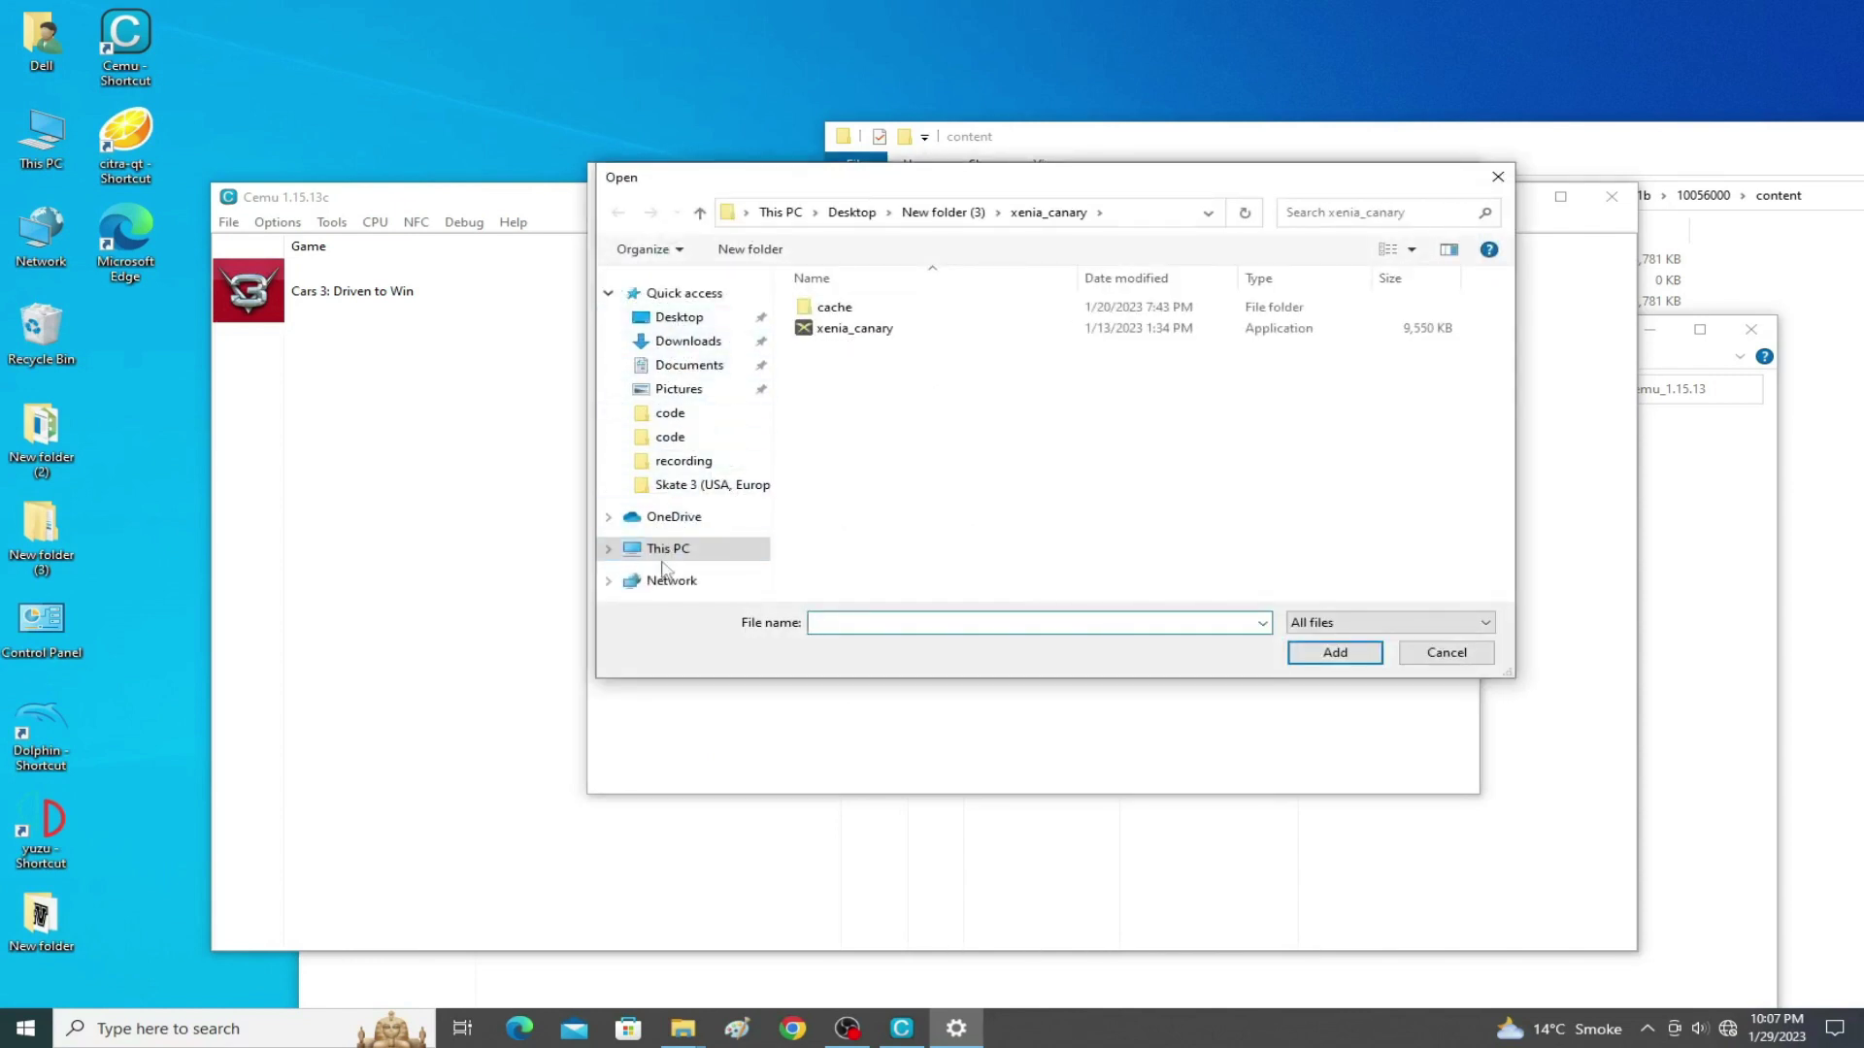
pyautogui.click(749, 557)
pyautogui.doubleClick(1151, 565)
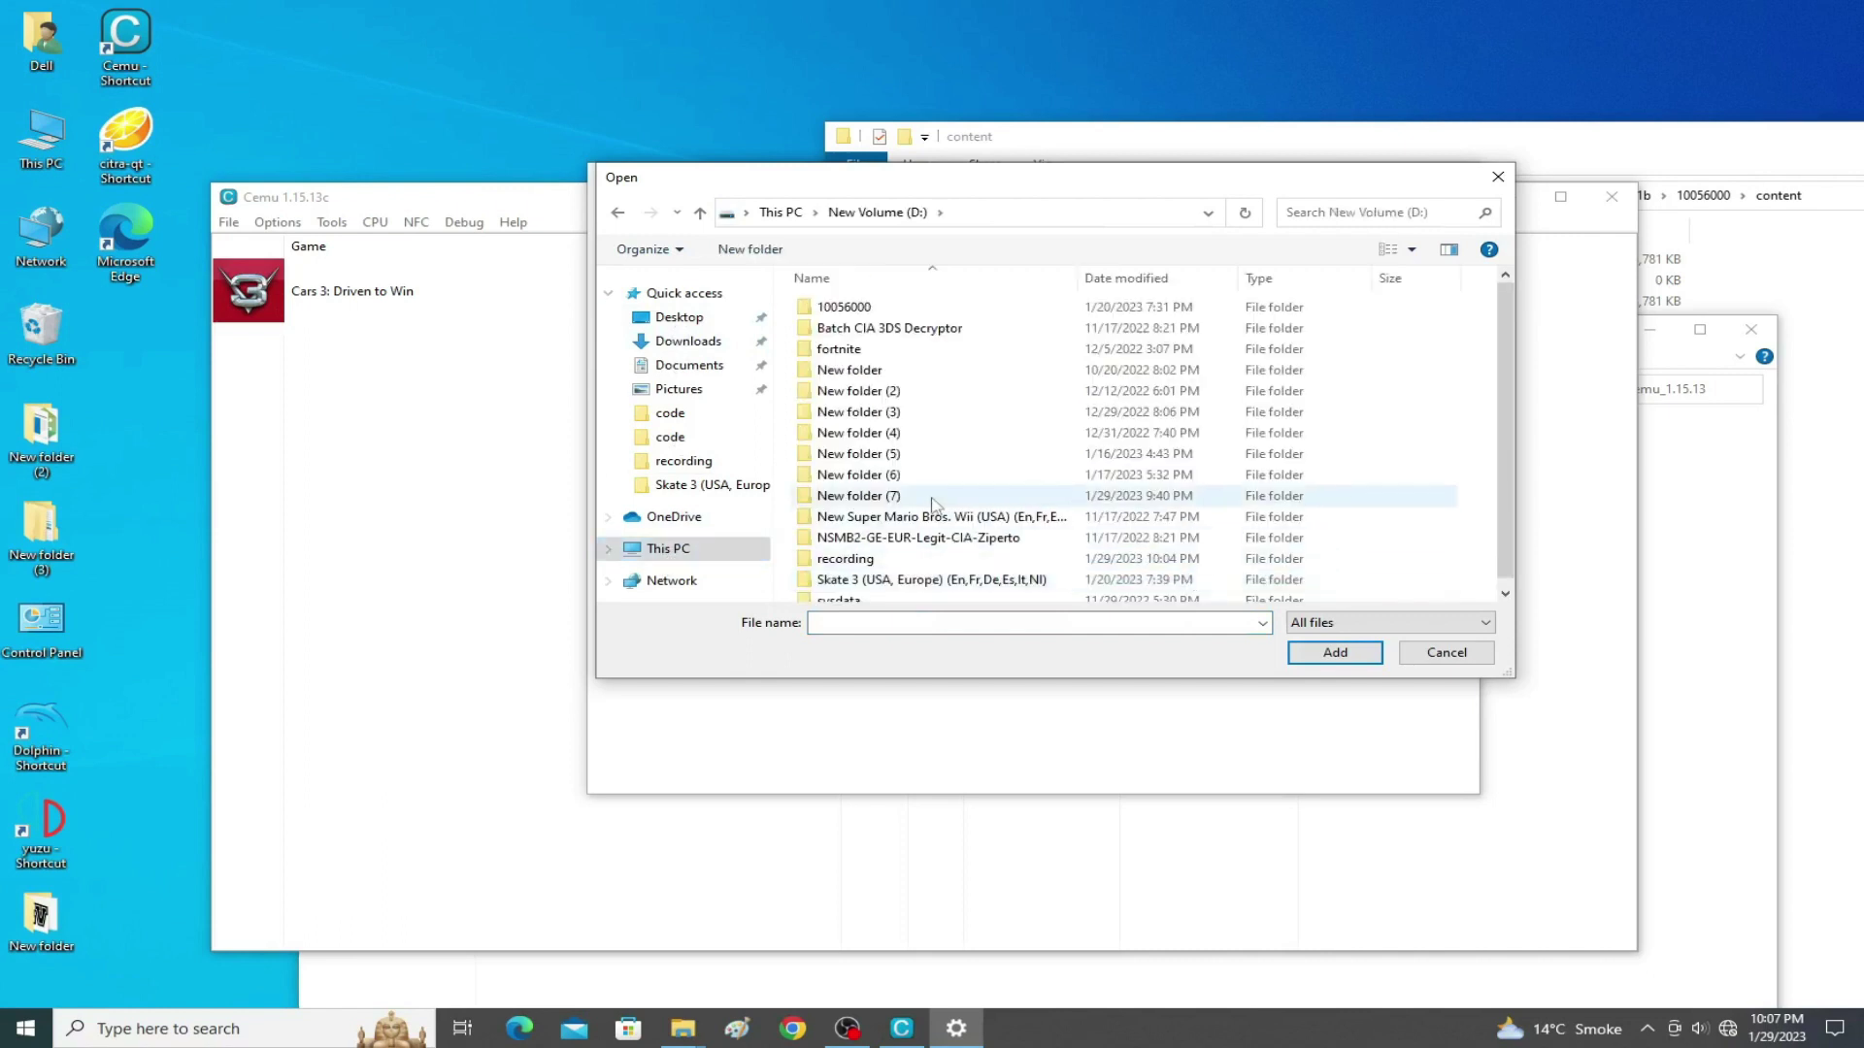
pyautogui.doubleClick(889, 497)
pyautogui.doubleClick(874, 328)
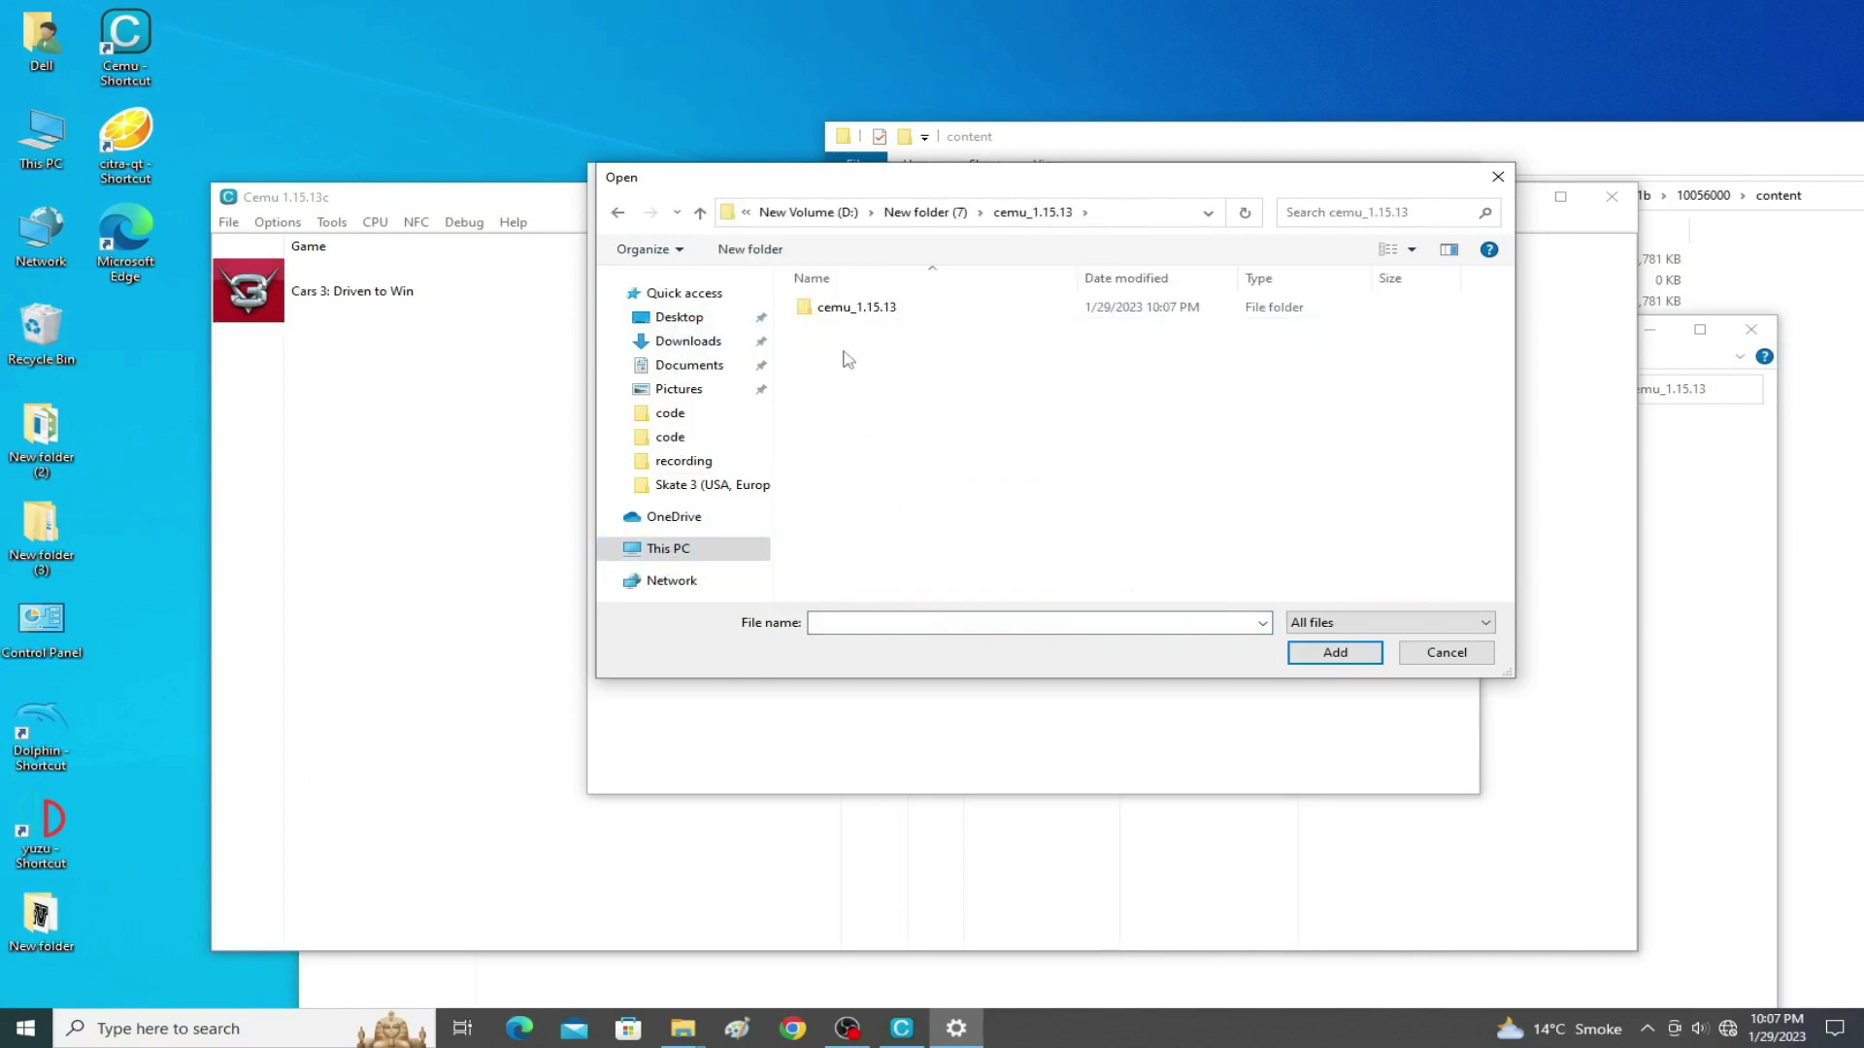
pyautogui.doubleClick(867, 315)
pyautogui.click(839, 497)
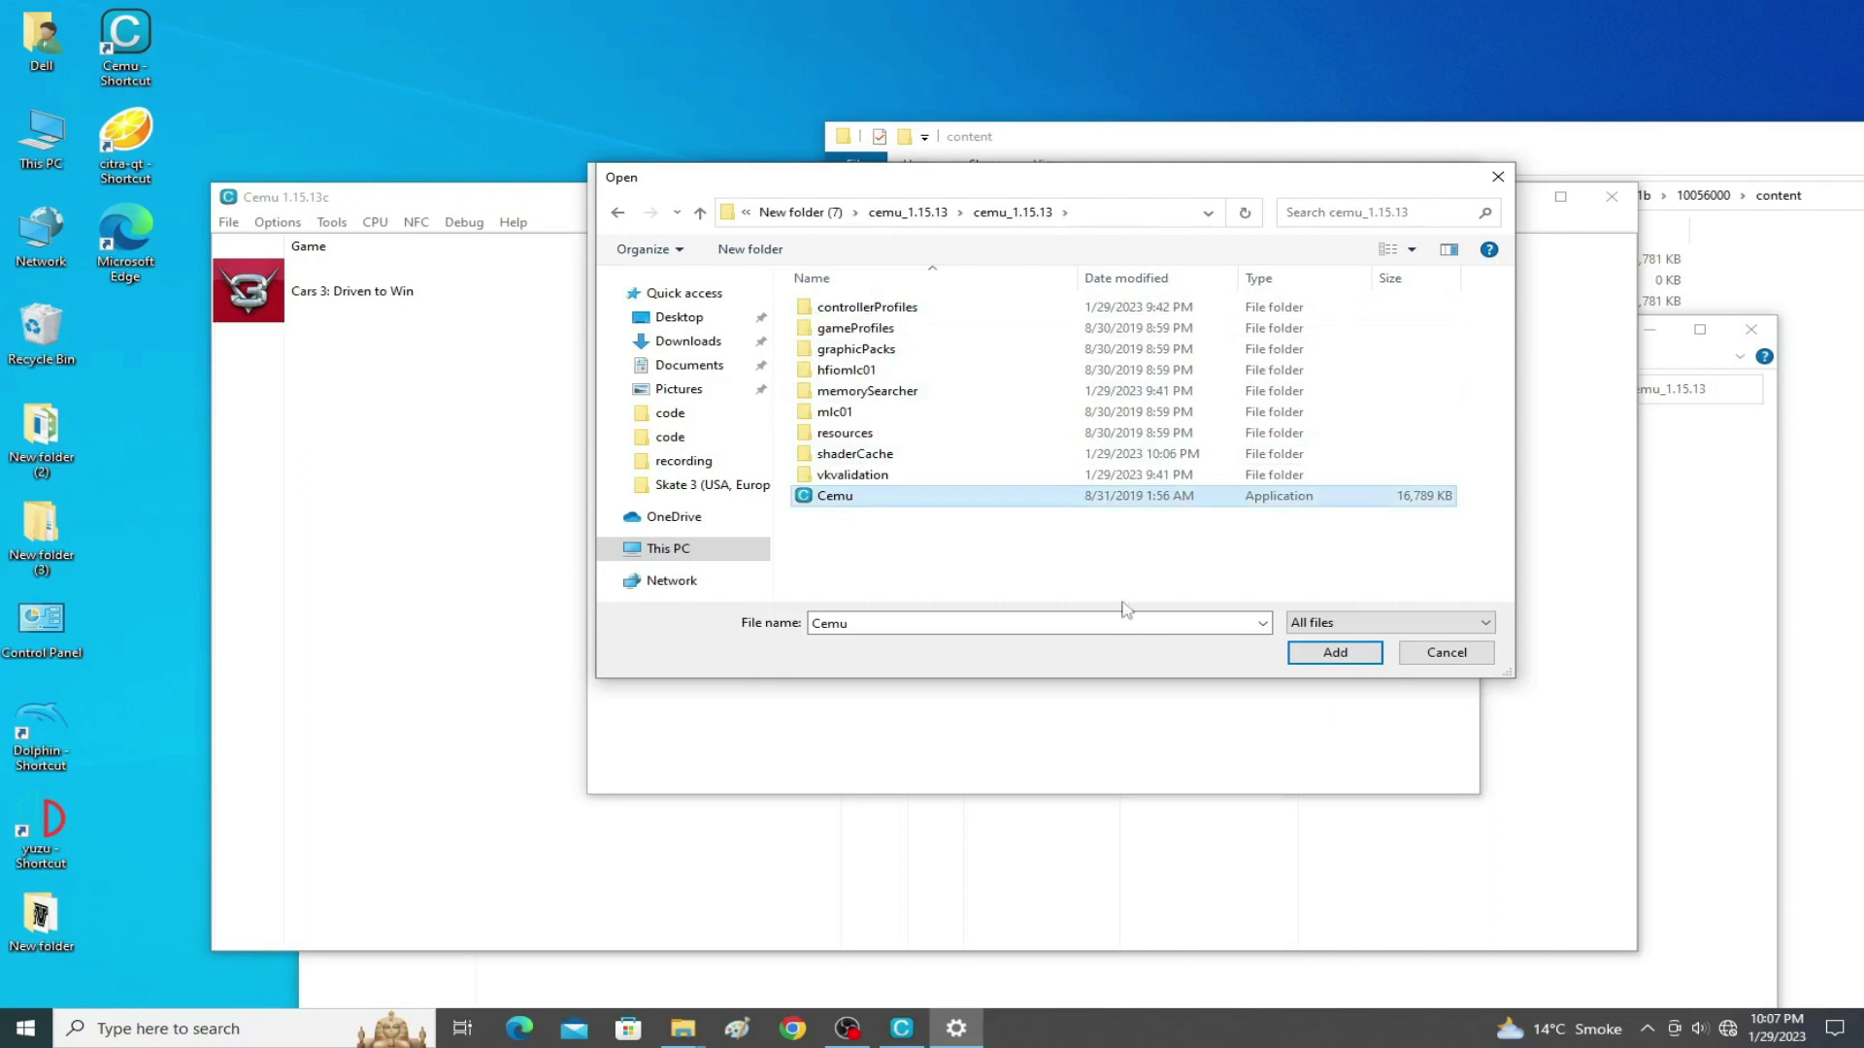
pyautogui.click(1334, 652)
# Save High performance as Cemu's graphics preference and close Settings.
pyautogui.click(1028, 633)
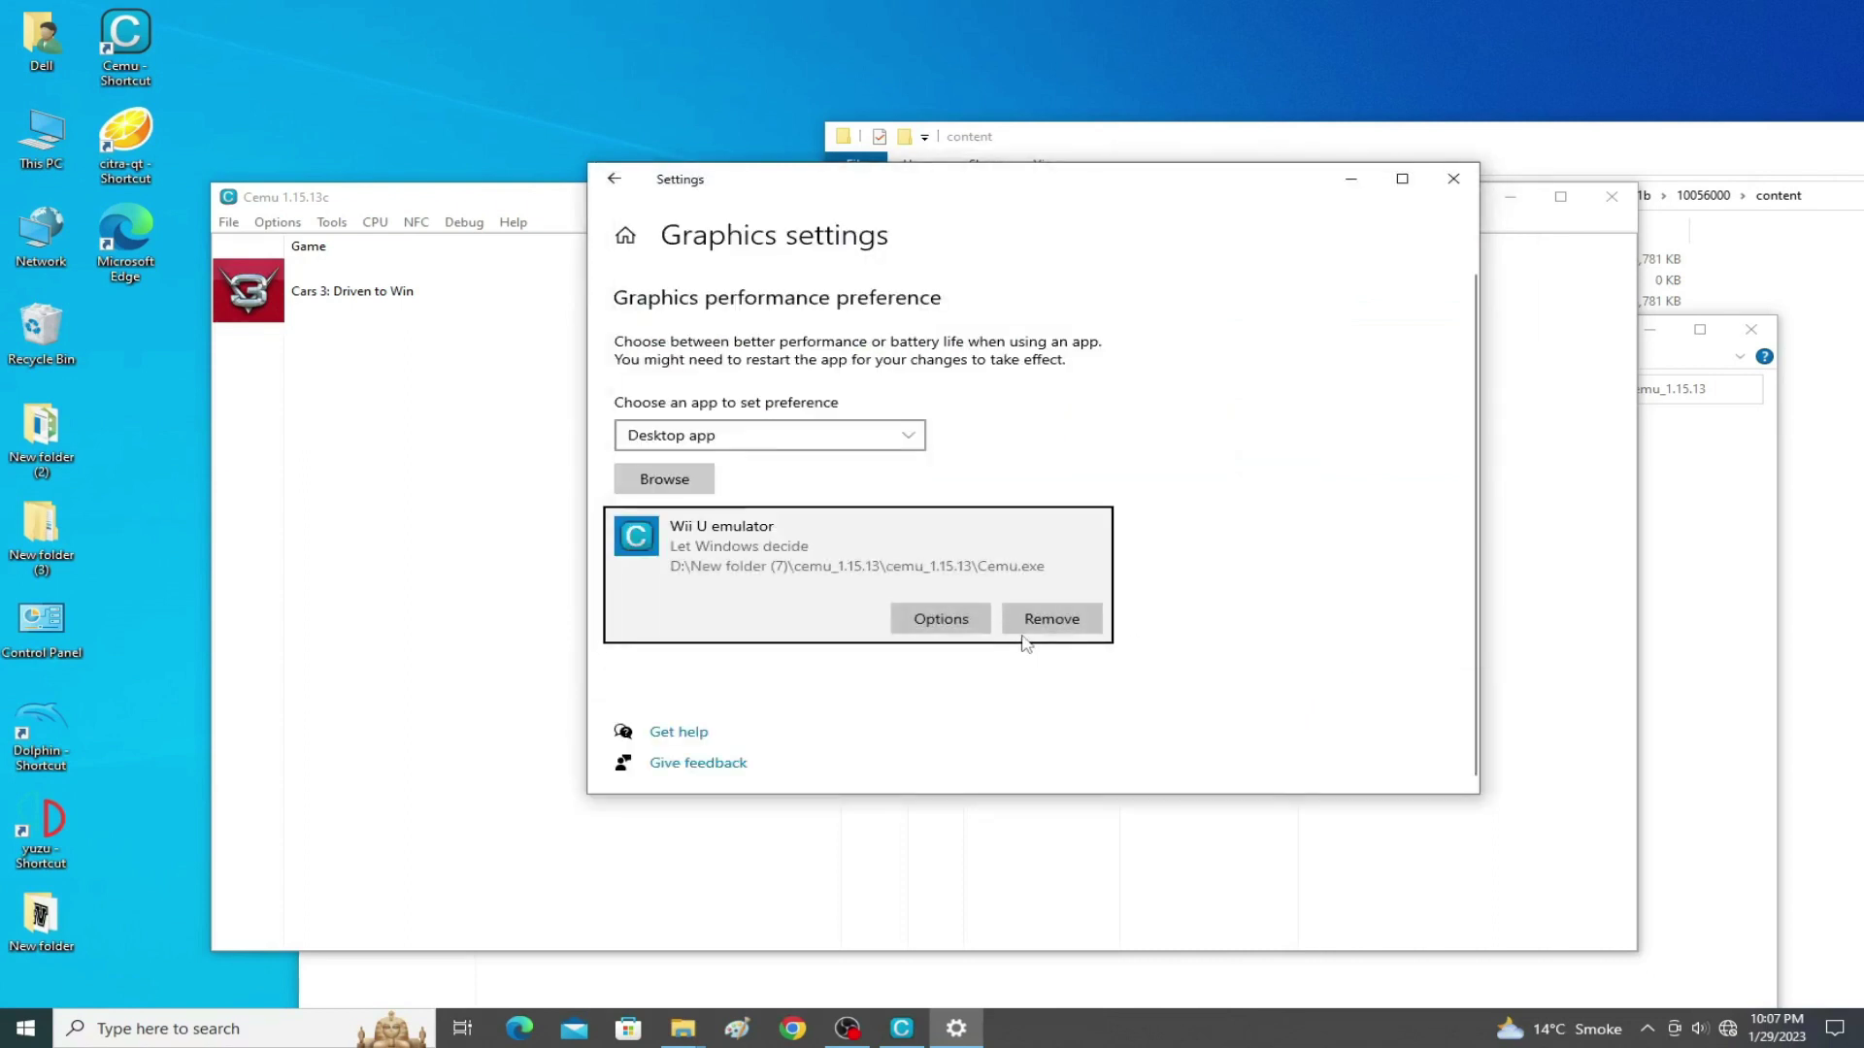
pyautogui.click(951, 623)
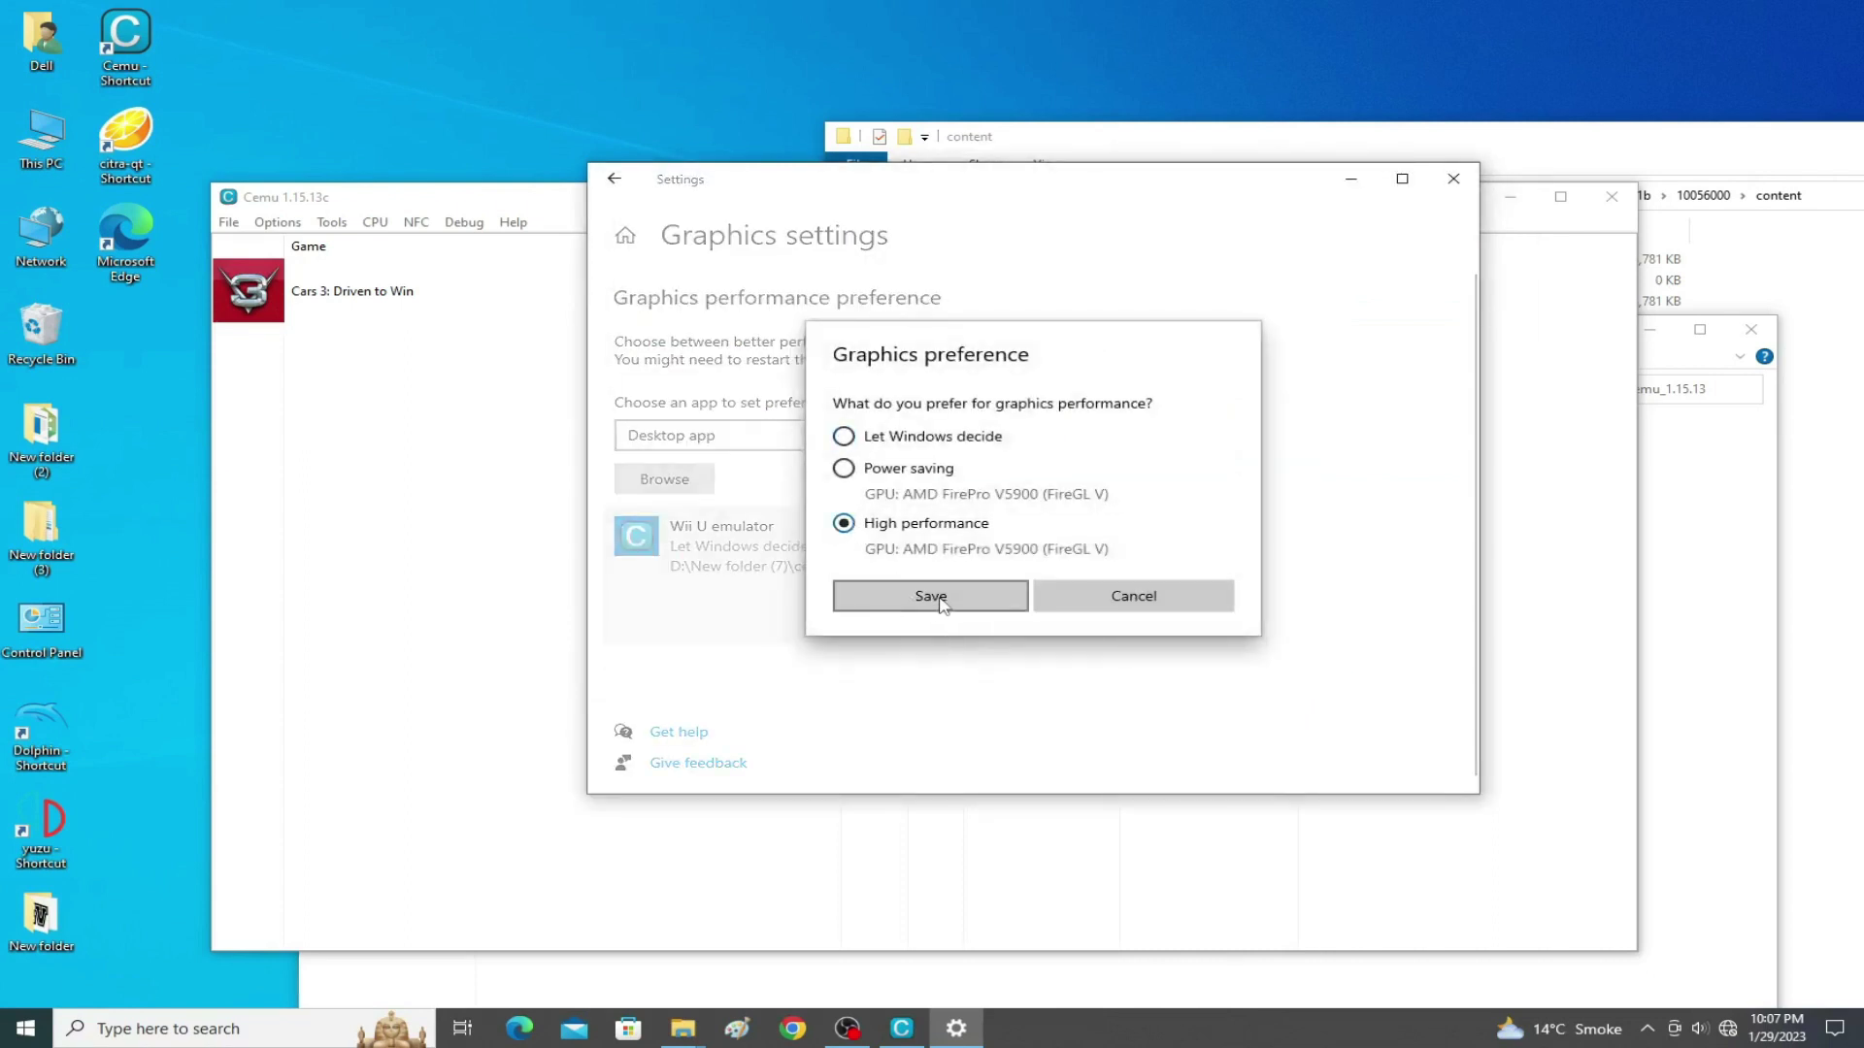
pyautogui.click(933, 597)
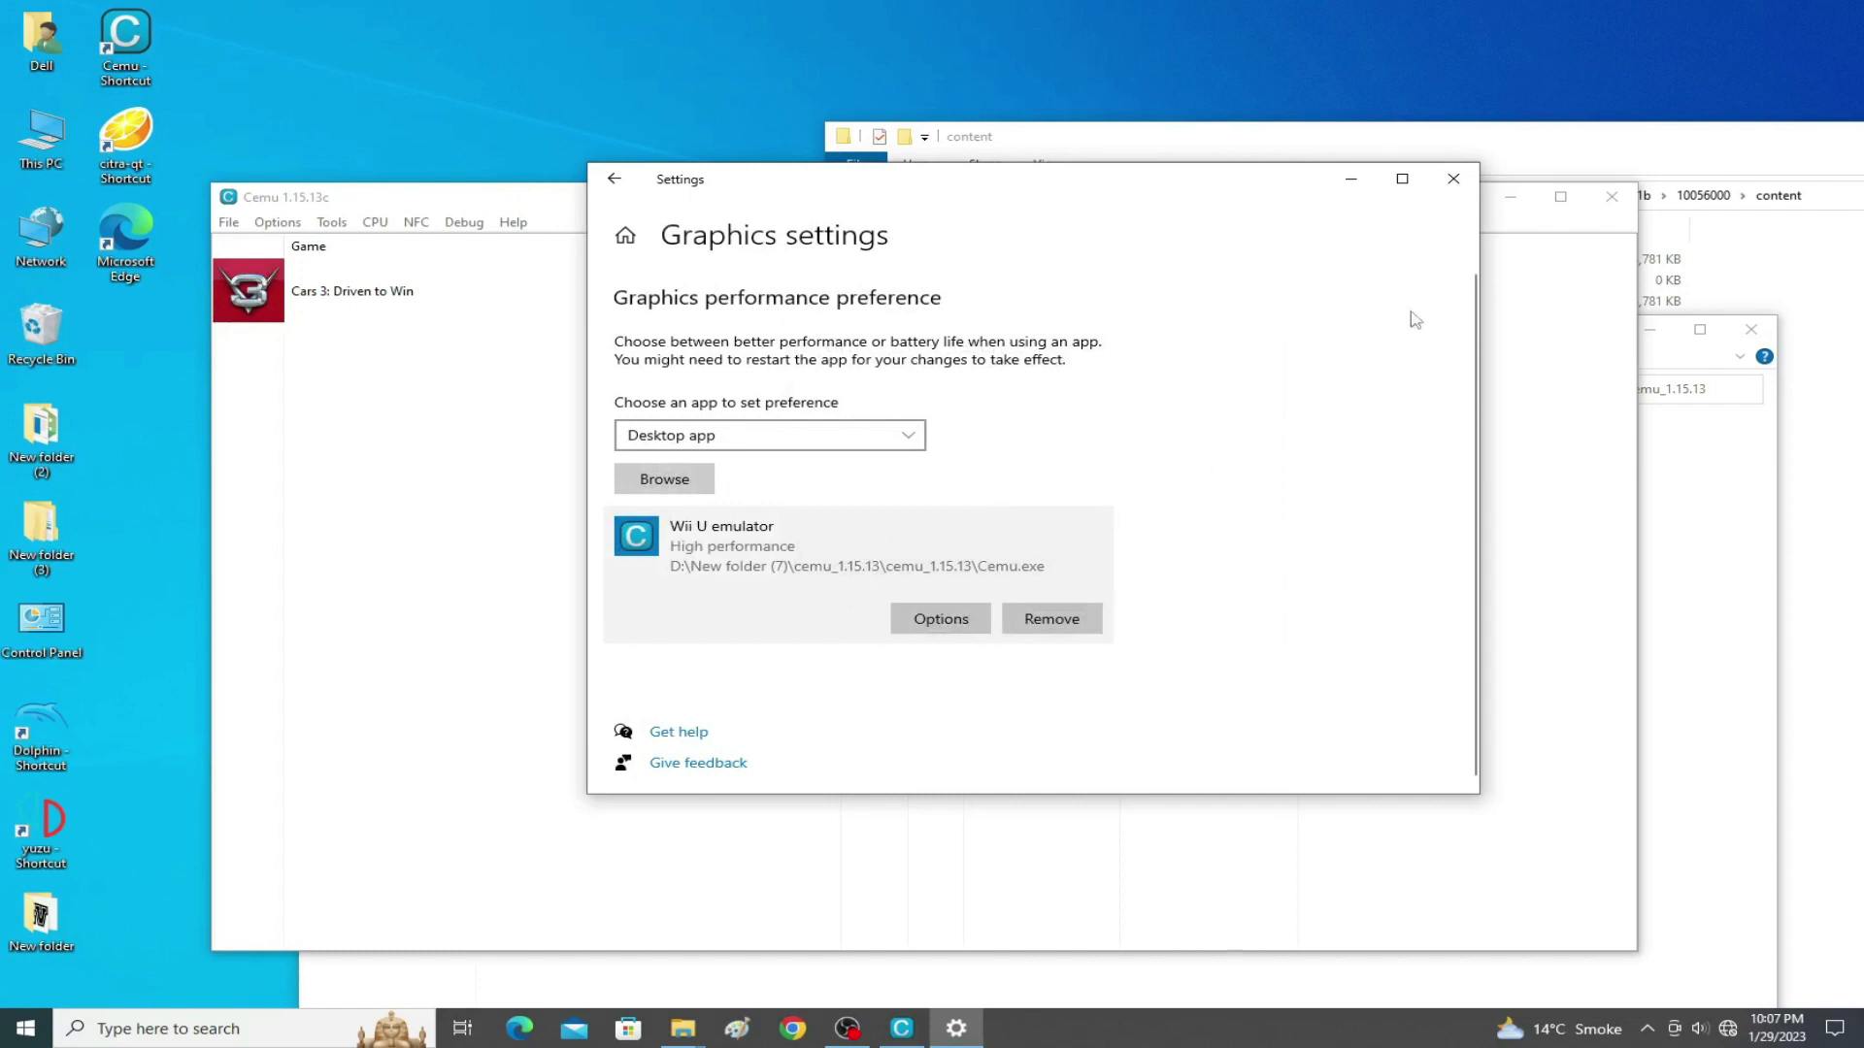
pyautogui.click(1454, 179)
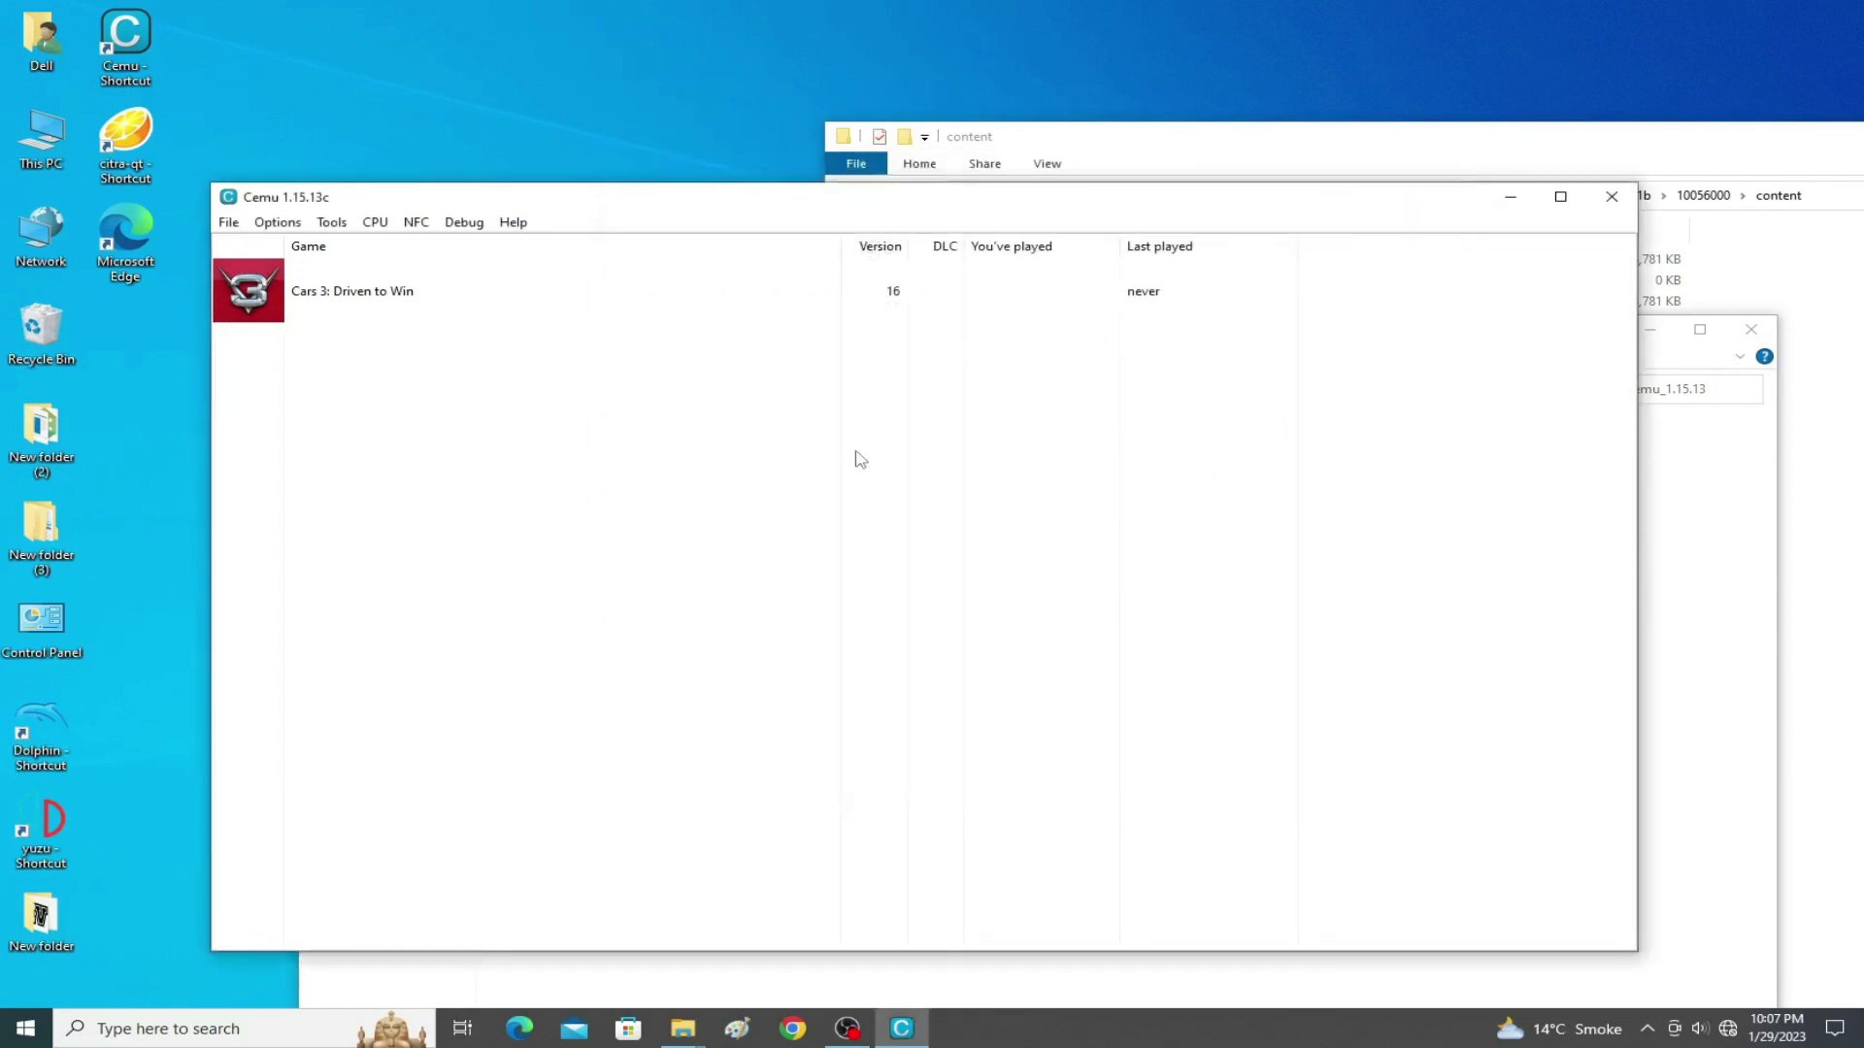
# Close the extra Cemu window, start Cars 3: Driven to Win, and confirm English as language.
pyautogui.click(1603, 208)
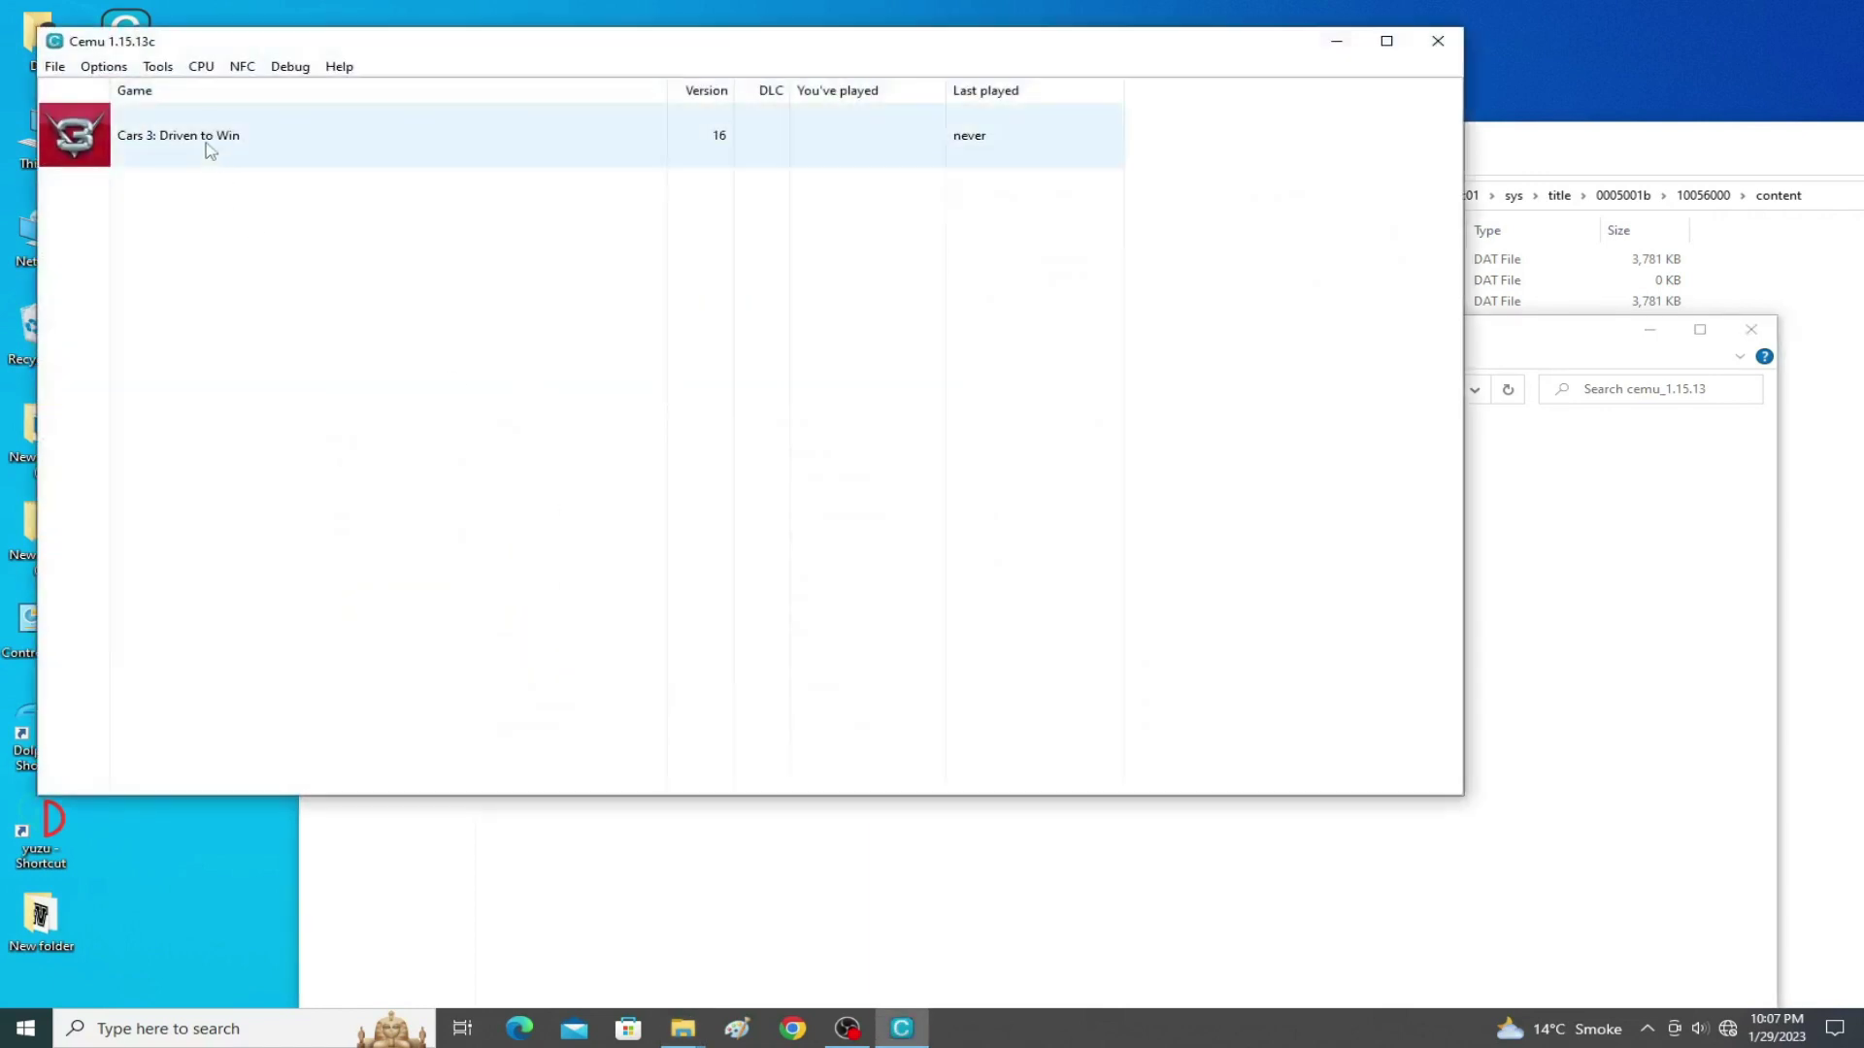
pyautogui.click(210, 149)
pyautogui.doubleClick(210, 150)
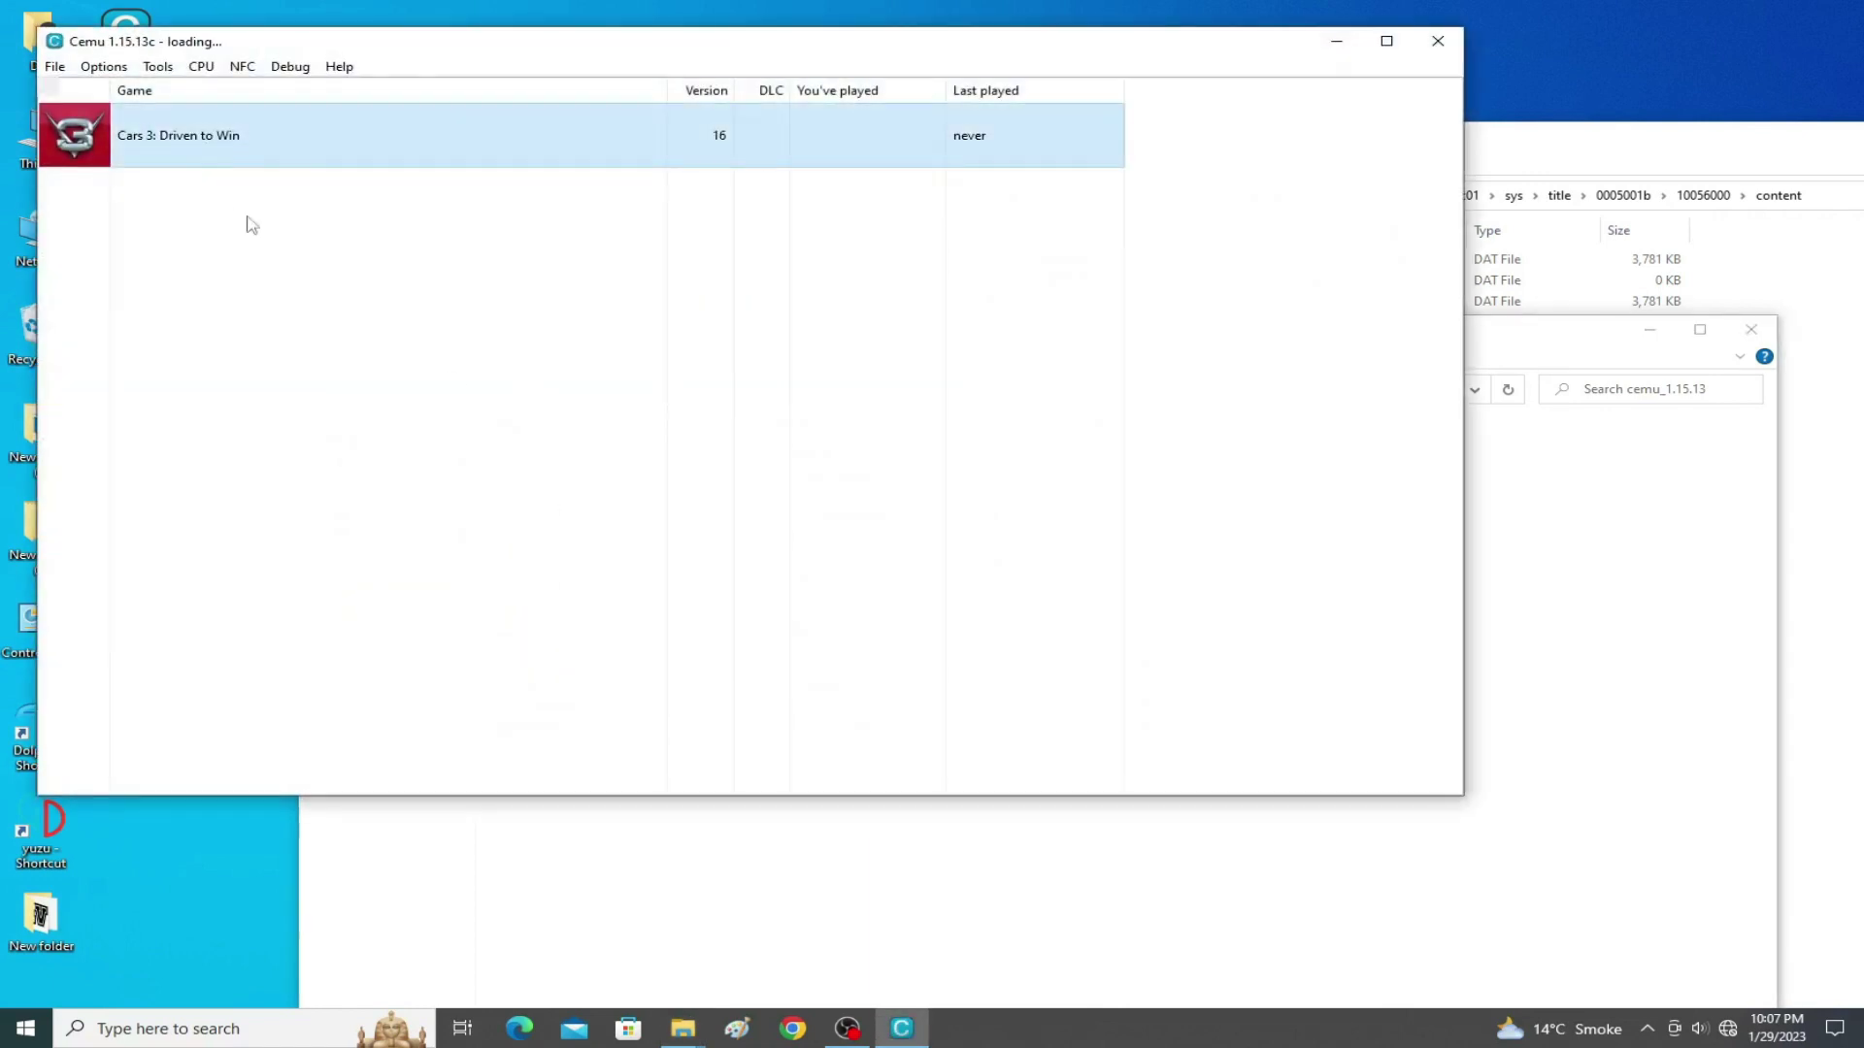
pyautogui.moveTo(727, 45); pyautogui.dragTo(832, 75)
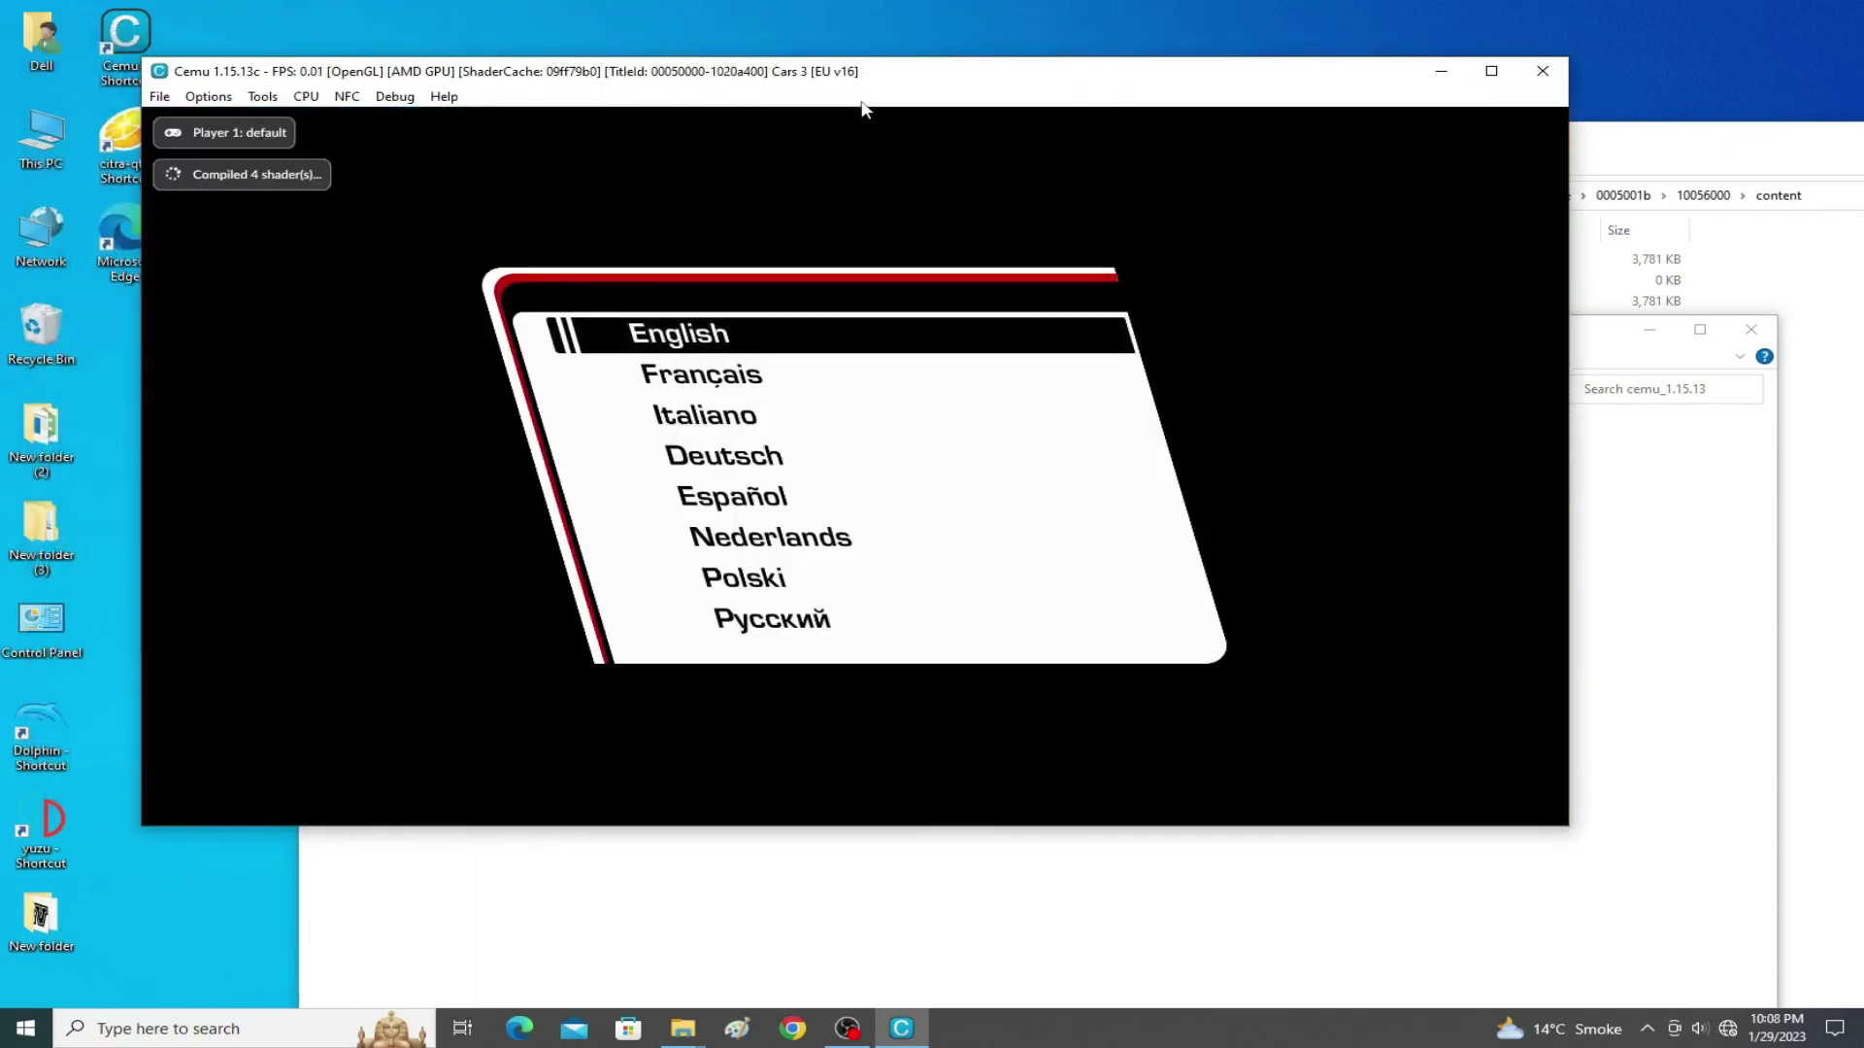
pyautogui.press('Return')
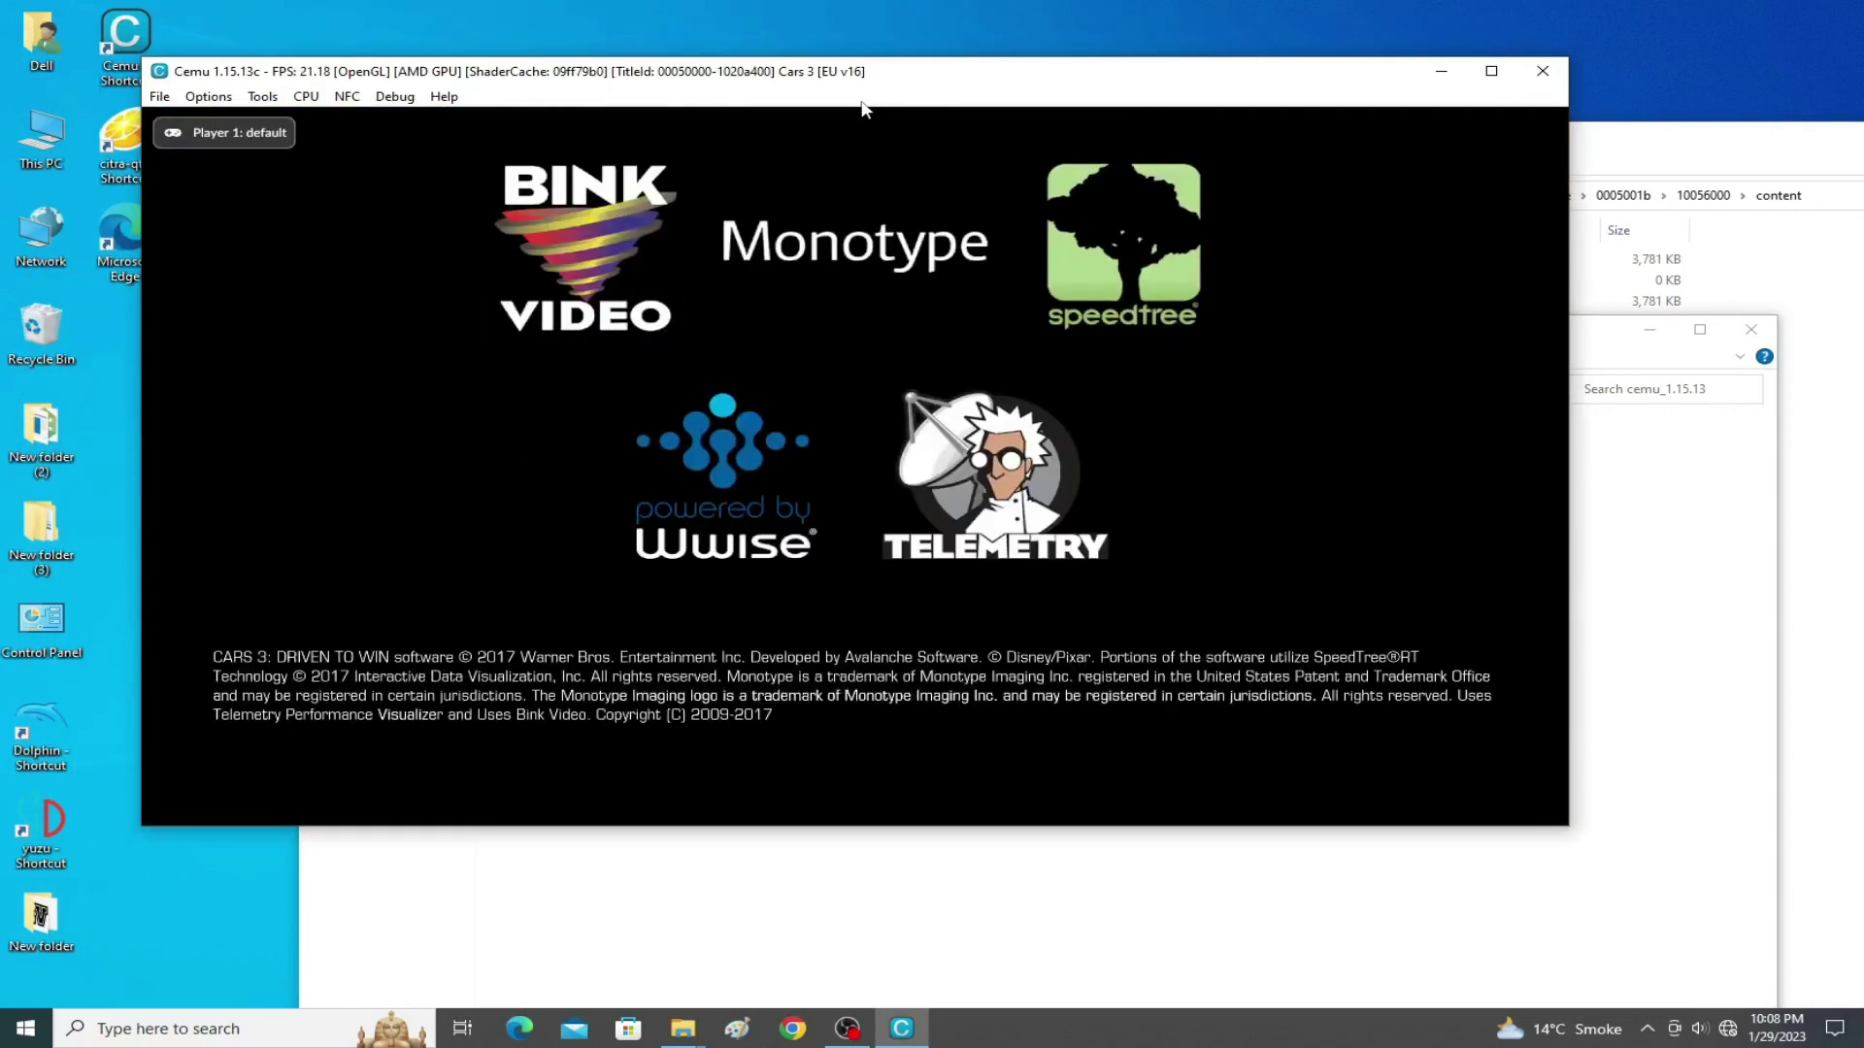